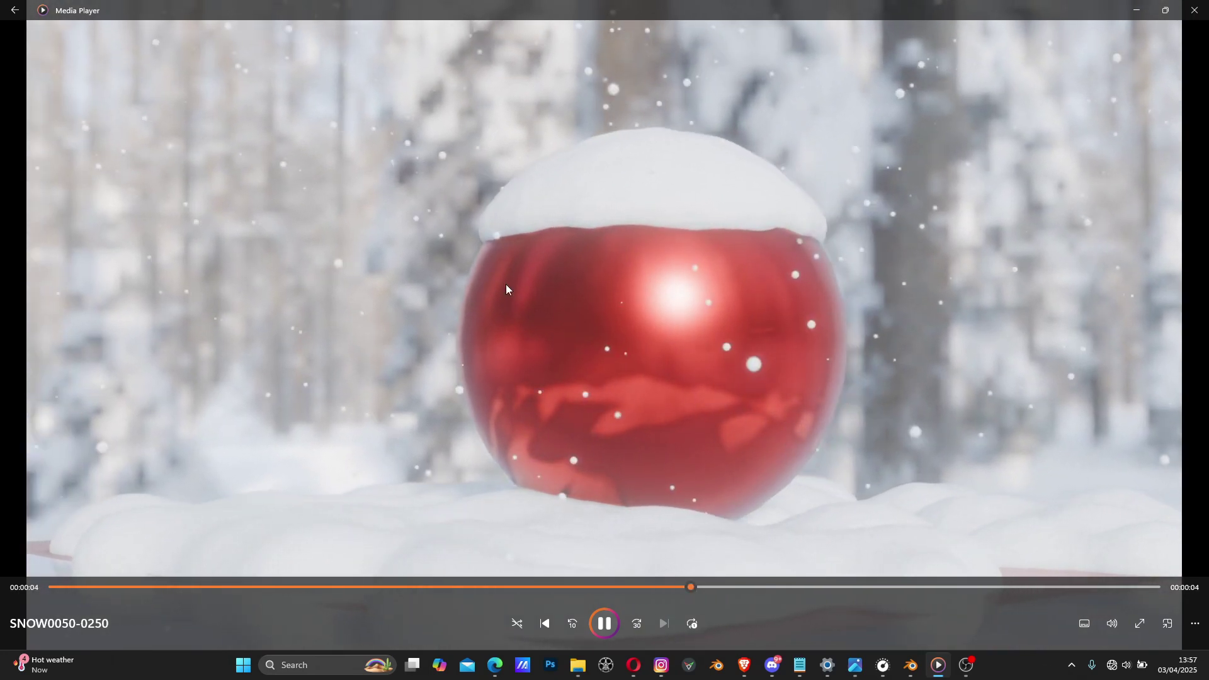
# Close the Media Player preview of the SNOW0050-0250 render to return to Blender.
pyautogui.click(1192, 11)
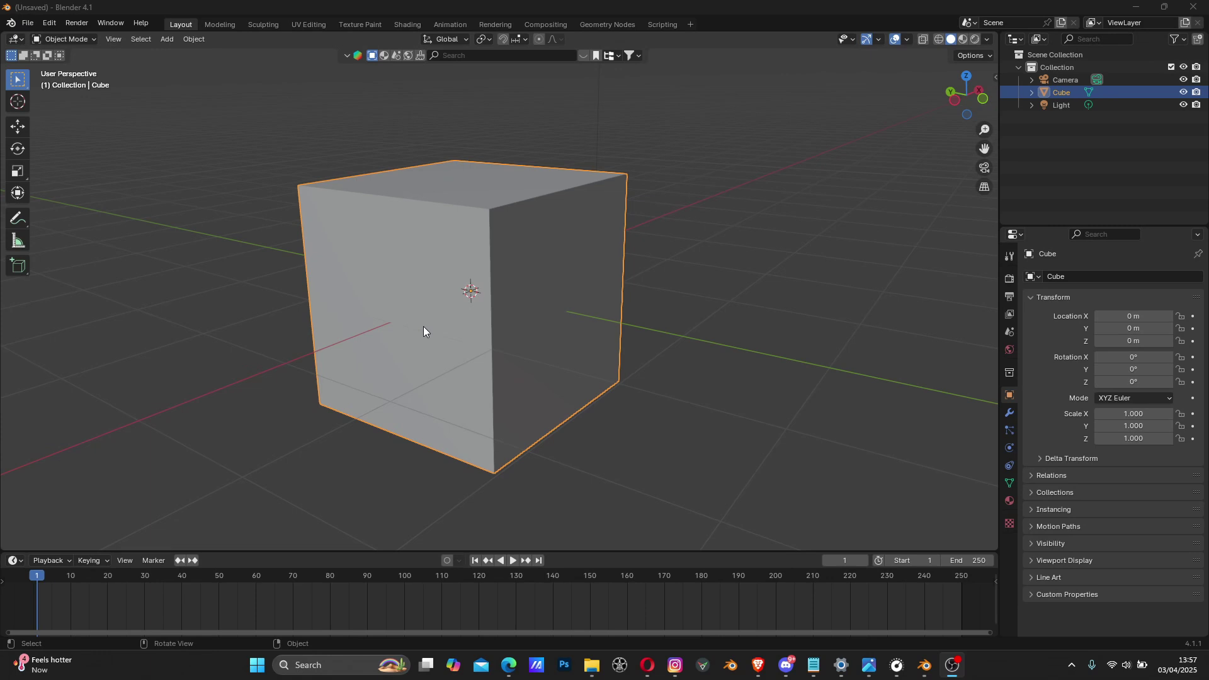
# Turn off X-ray and switch the default cube to Wireframe shading, orbiting to view it at an angle.
pyautogui.moveTo(423, 326); pyautogui.dragTo(496, 301, button='middle')
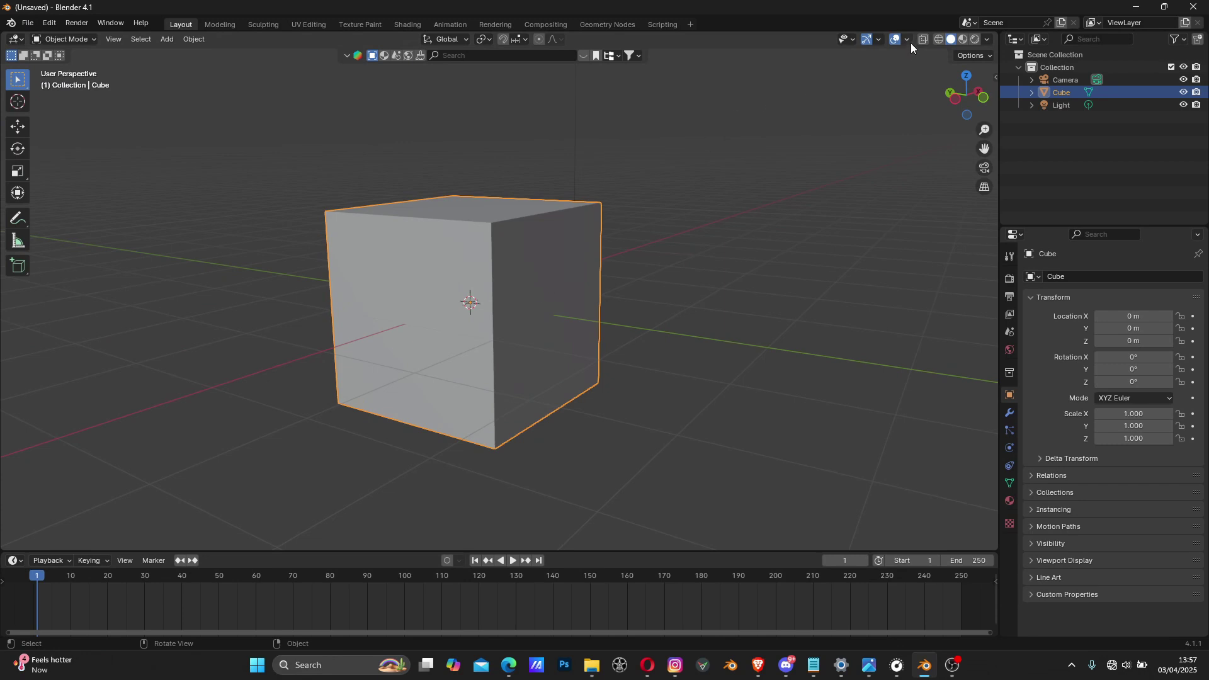
pyautogui.moveTo(459, 319); pyautogui.dragTo(599, 319, button='middle')
pyautogui.scroll(6, 611, 323)
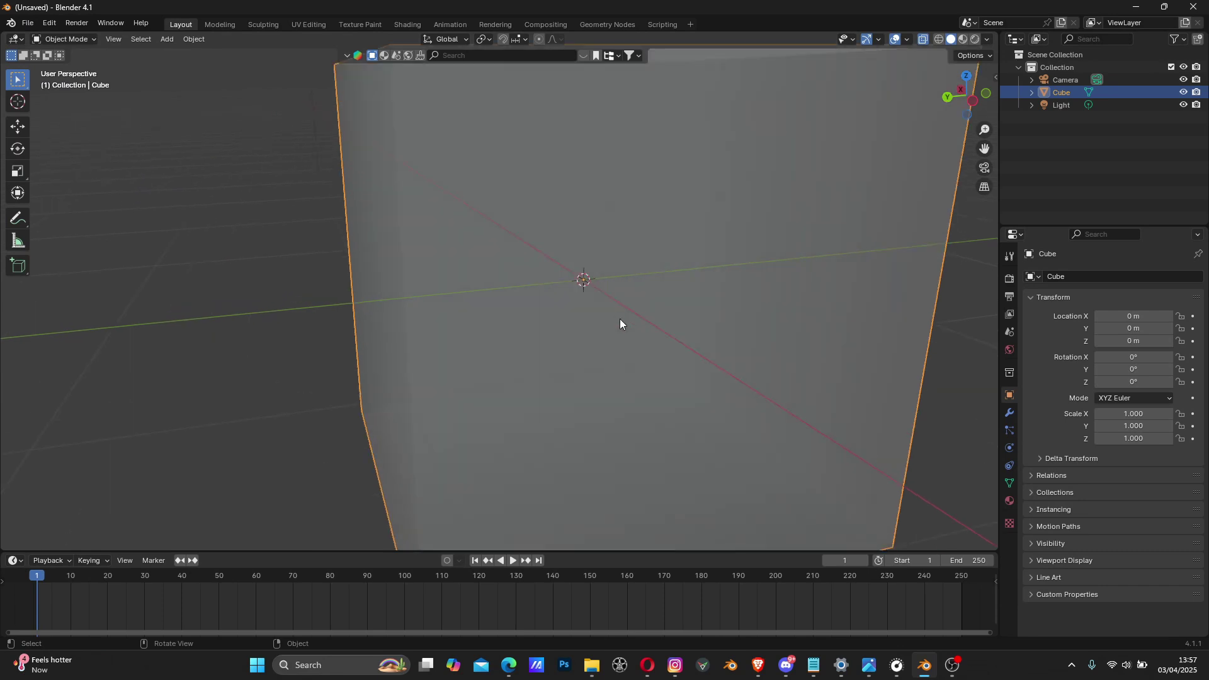
pyautogui.scroll(1, 633, 332)
pyautogui.click(923, 39)
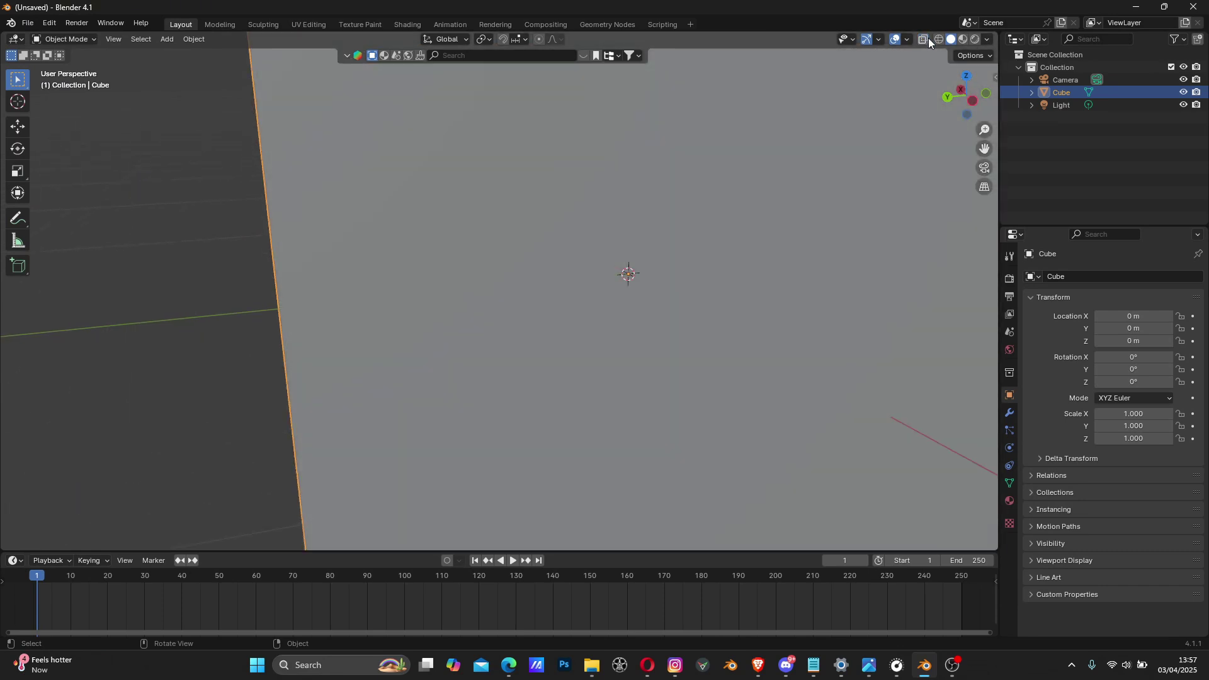
pyautogui.click(939, 39)
pyautogui.moveTo(737, 278)
pyautogui.mouseDown(button='middle')
pyautogui.moveTo(729, 289)
pyautogui.moveTo(771, 324)
pyautogui.moveTo(577, 221)
pyautogui.moveTo(502, 375)
pyautogui.moveTo(601, 411)
pyautogui.moveTo(432, 386)
pyautogui.moveTo(439, 427)
pyautogui.mouseUp(button='middle')
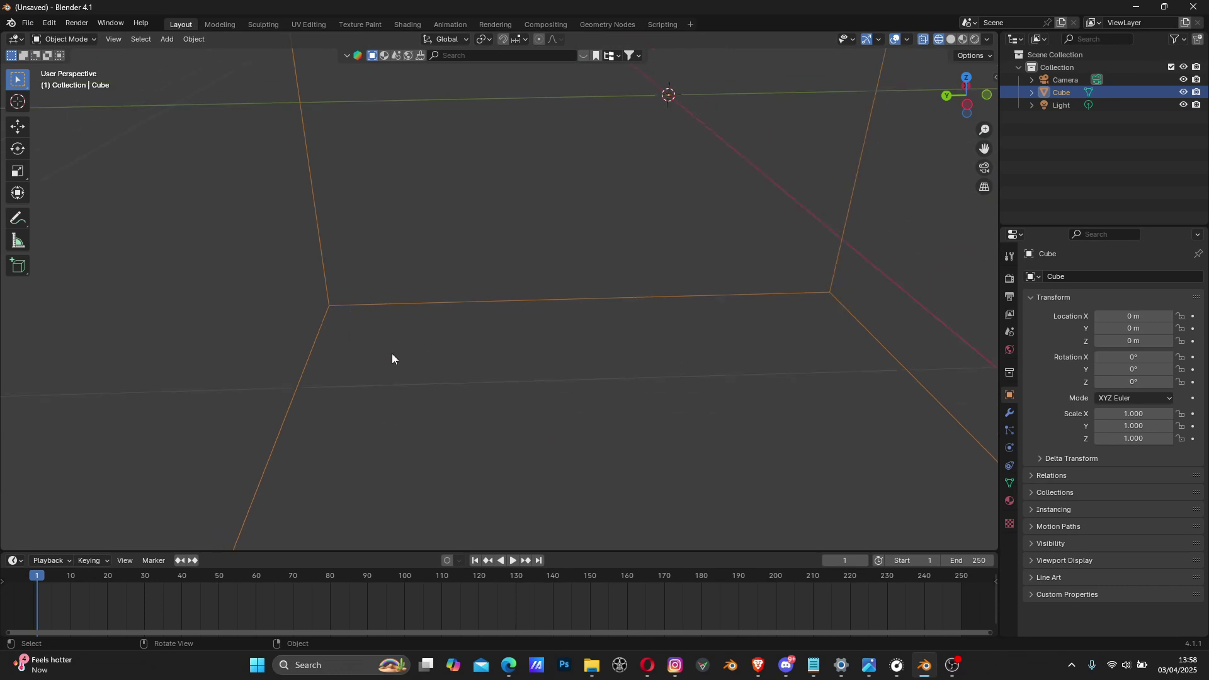
pyautogui.scroll(-4, 535, 361)
pyautogui.scroll(-4, 536, 360)
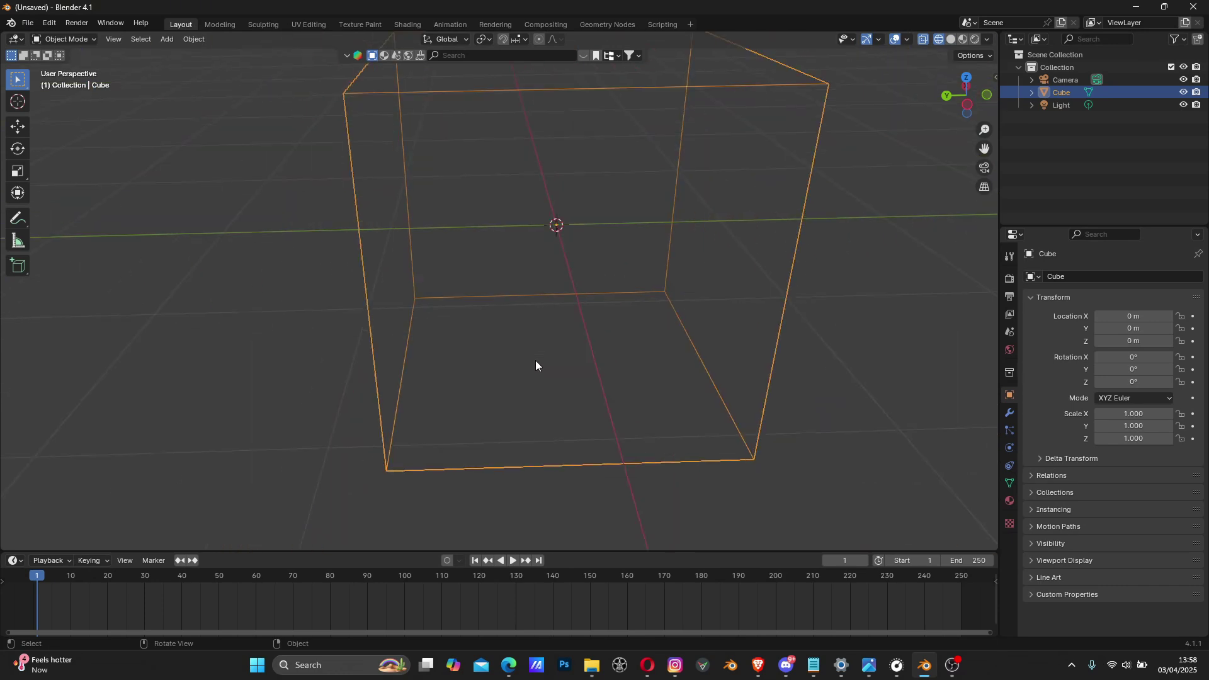
pyautogui.moveTo(492, 231); pyautogui.dragTo(522, 206, button='middle')
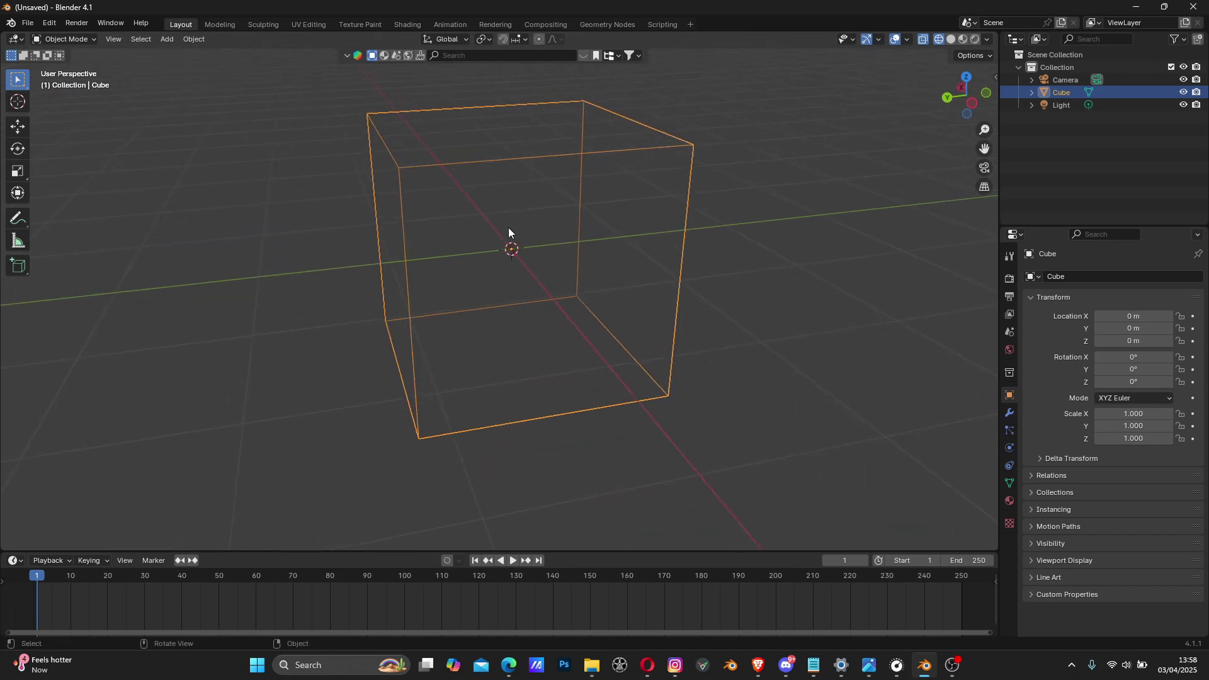
# Scale the cube uniformly to 4.501 and orbit to view the whole cube and camera.
pyautogui.press('s')
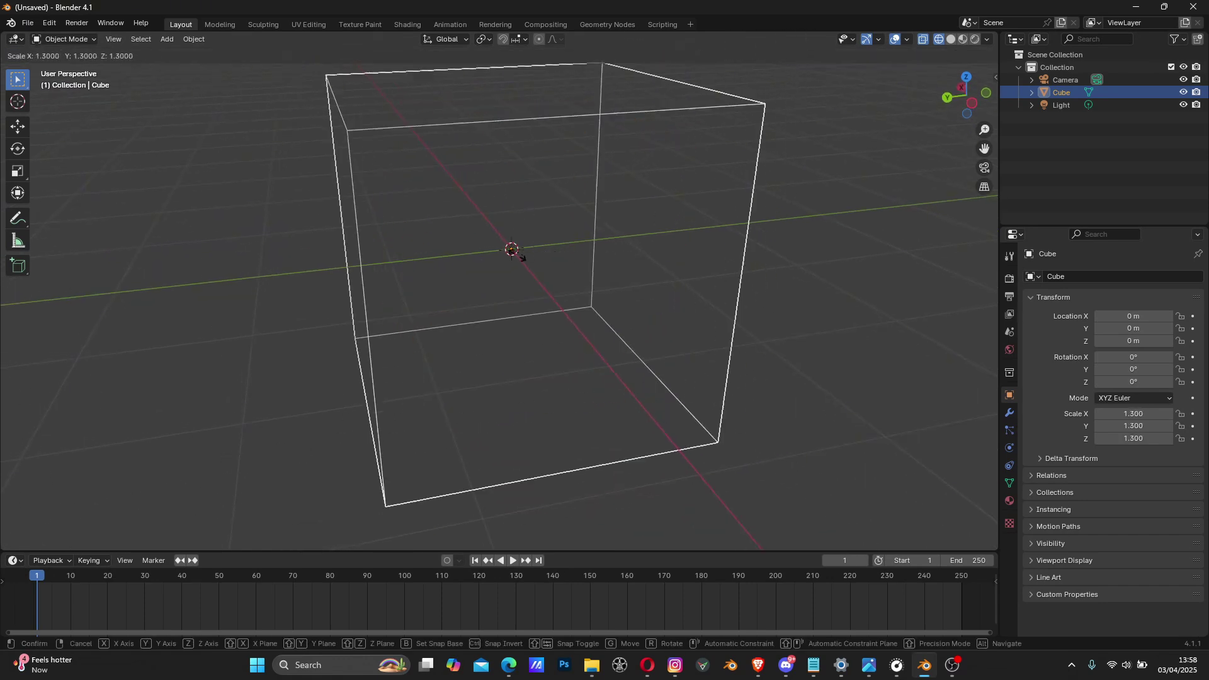
pyautogui.click(550, 258)
pyautogui.scroll(-2, 550, 258)
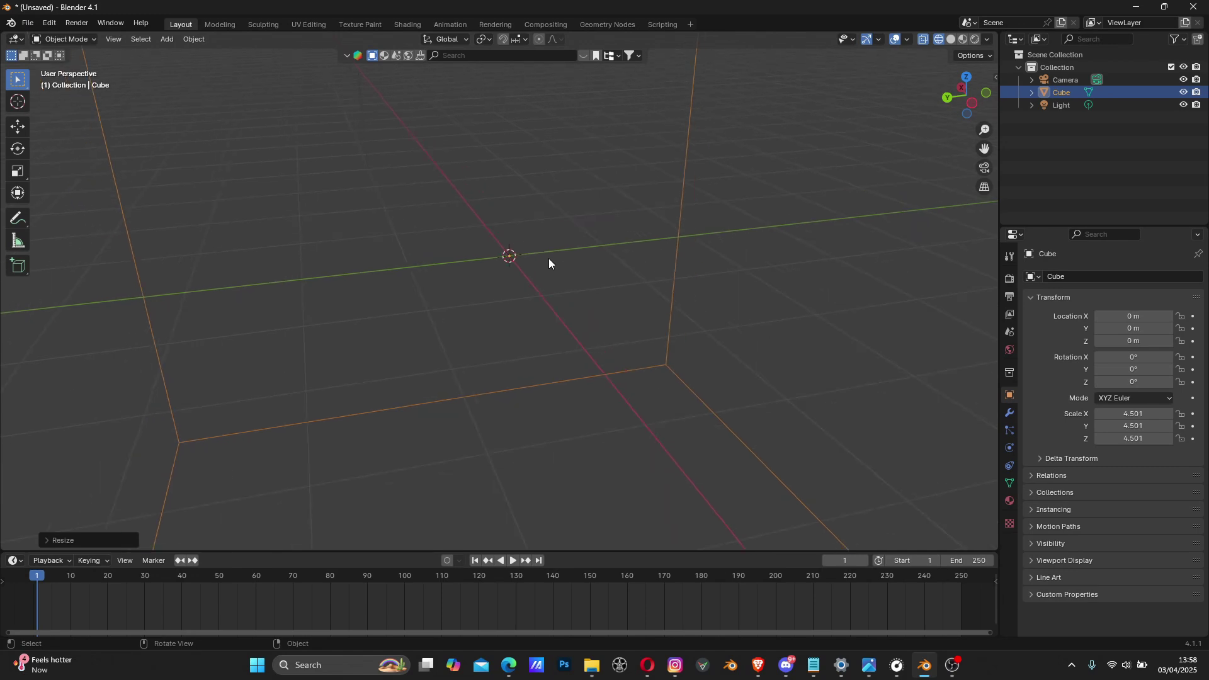
pyautogui.scroll(-4, 550, 258)
pyautogui.moveTo(519, 301); pyautogui.dragTo(622, 286, button='middle')
pyautogui.moveTo(378, 308); pyautogui.dragTo(519, 282, button='middle')
pyautogui.scroll(3, 520, 284)
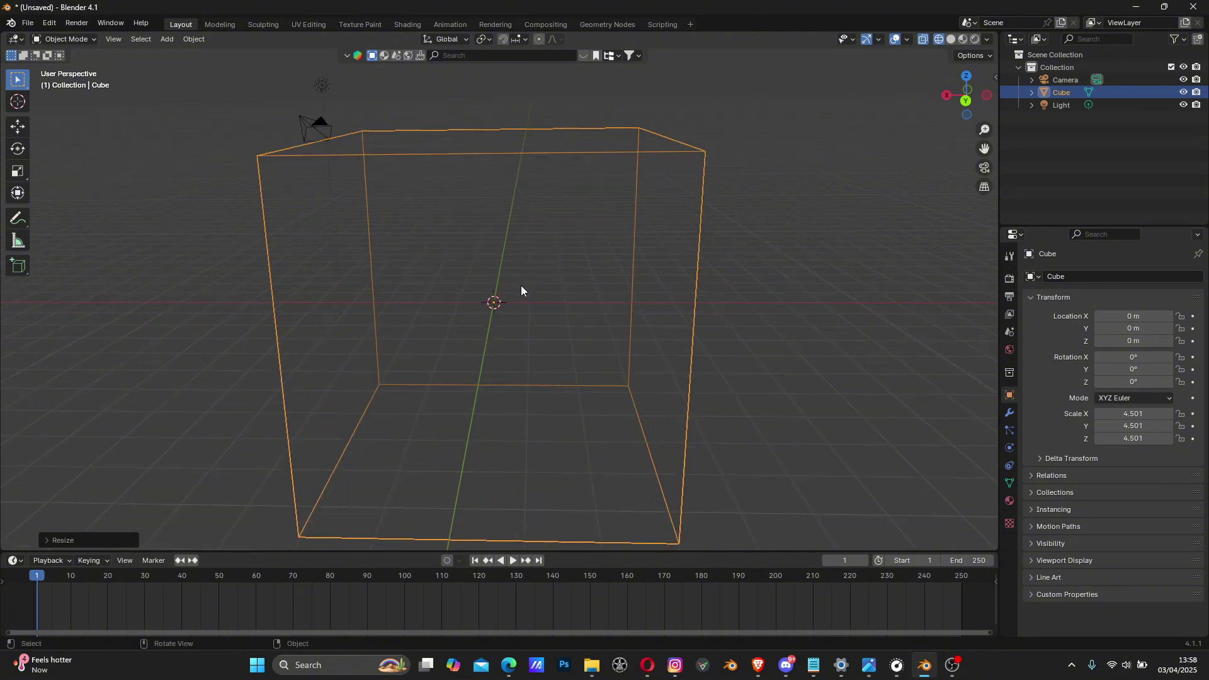
pyautogui.scroll(-5, 524, 252)
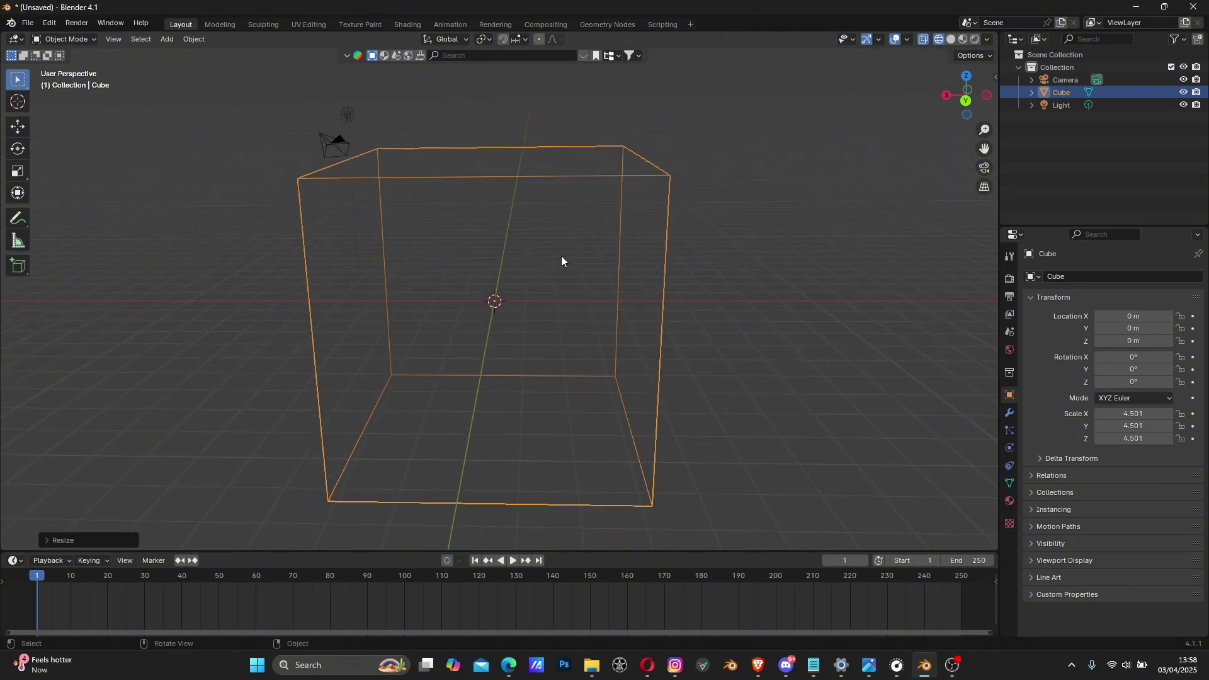
pyautogui.scroll(2, 606, 266)
pyautogui.scroll(3, 604, 266)
pyautogui.moveTo(603, 267); pyautogui.dragTo(481, 305, button='middle')
pyautogui.moveTo(800, 337); pyautogui.dragTo(326, 298, button='middle')
pyautogui.scroll(-5, 549, 342)
pyautogui.moveTo(490, 323)
pyautogui.mouseDown(button='middle')
pyautogui.moveTo(634, 351)
pyautogui.moveTo(370, 367)
pyautogui.moveTo(345, 357)
pyautogui.moveTo(493, 341)
pyautogui.mouseUp(button='middle')
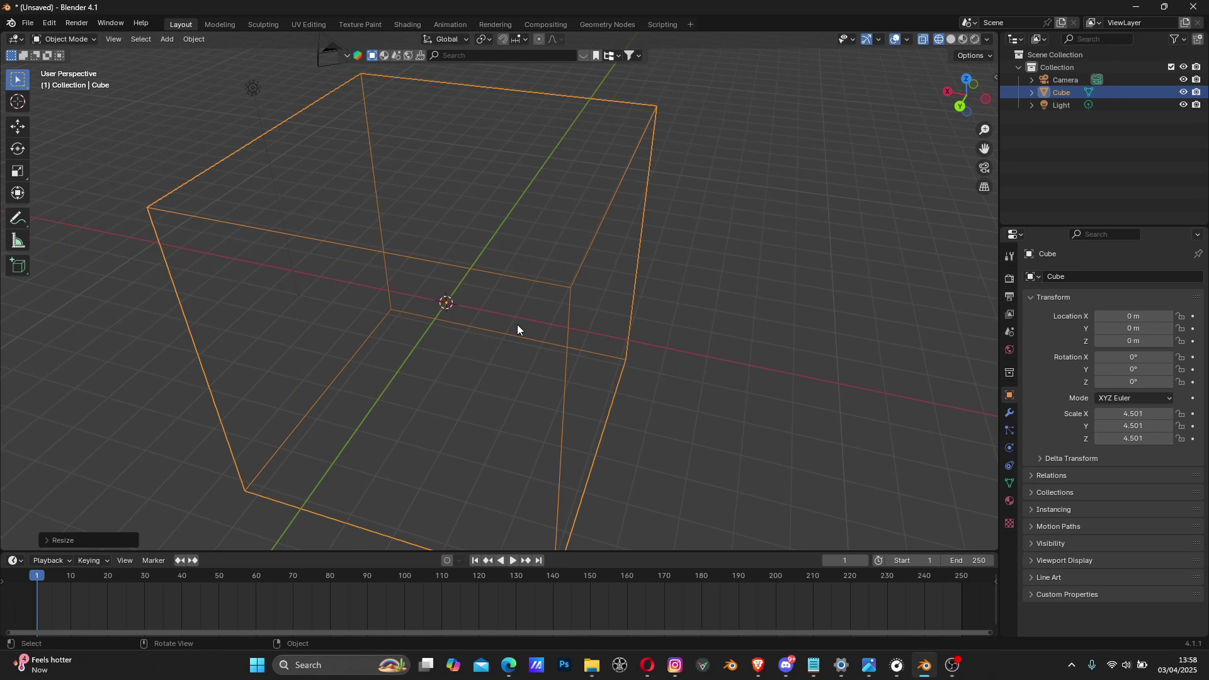
# Try stretching the cube along X, then undo back to the uniform 4.501 cube.
pyautogui.press('s')
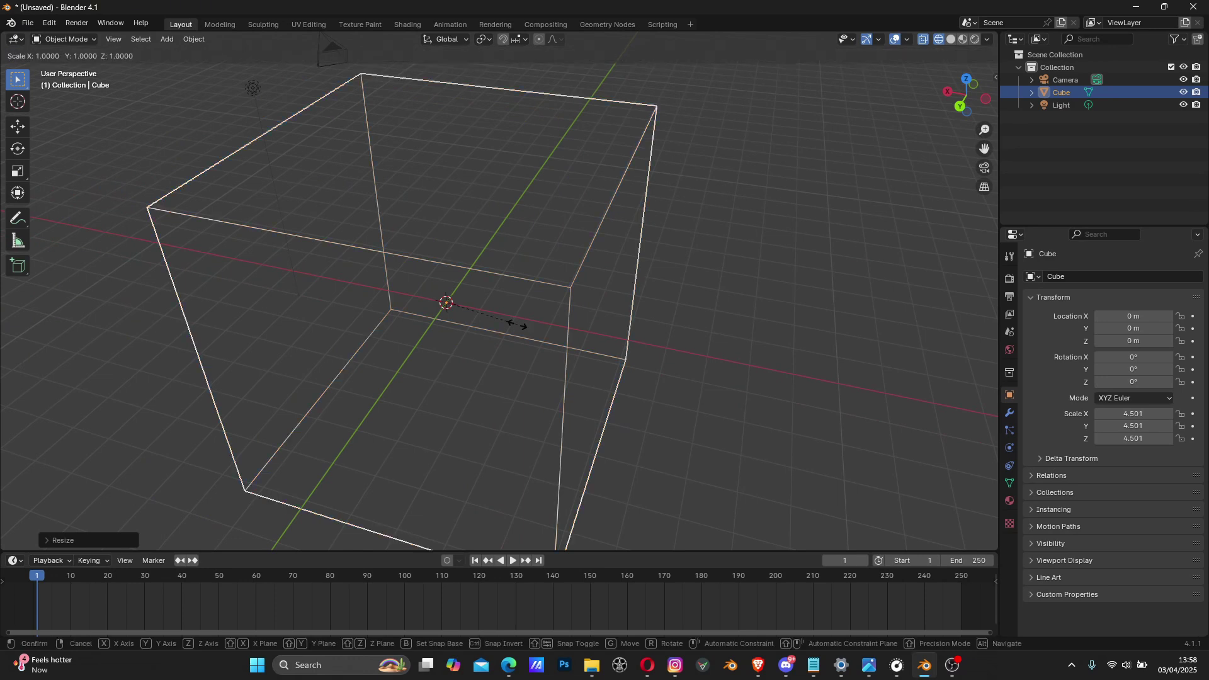
pyautogui.press('x')
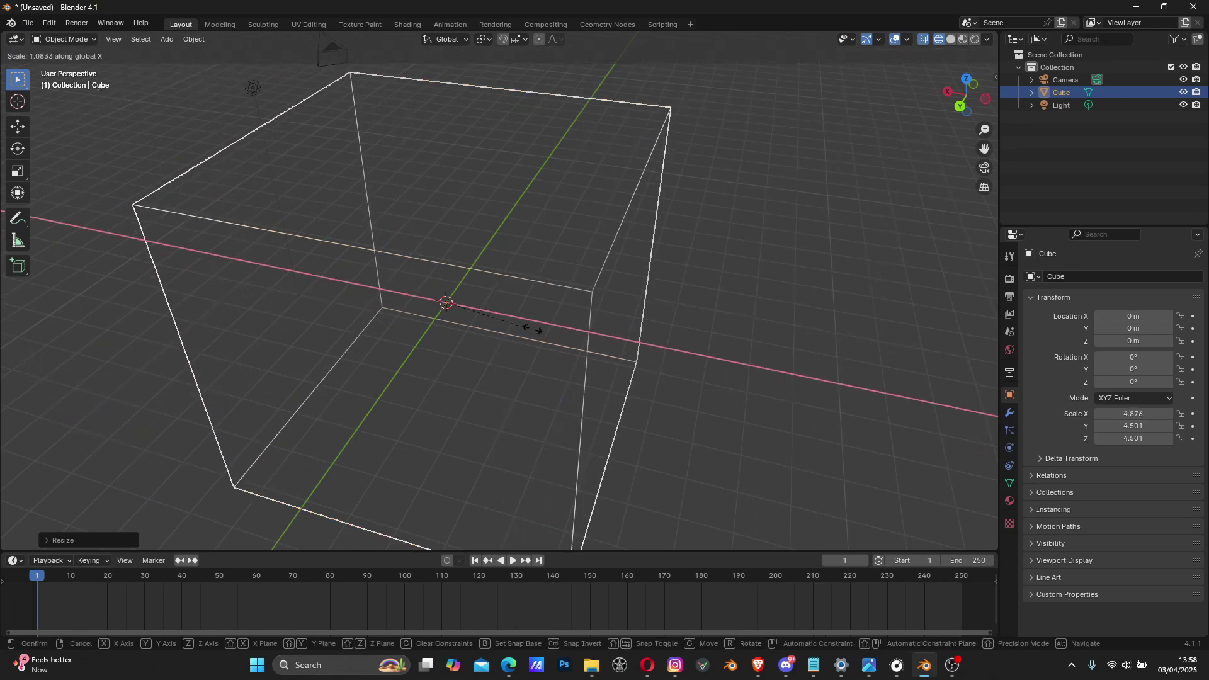
pyautogui.click(657, 347)
pyautogui.scroll(-3, 657, 347)
pyautogui.moveTo(658, 346); pyautogui.dragTo(617, 332, button='middle')
pyautogui.scroll(-3, 523, 362)
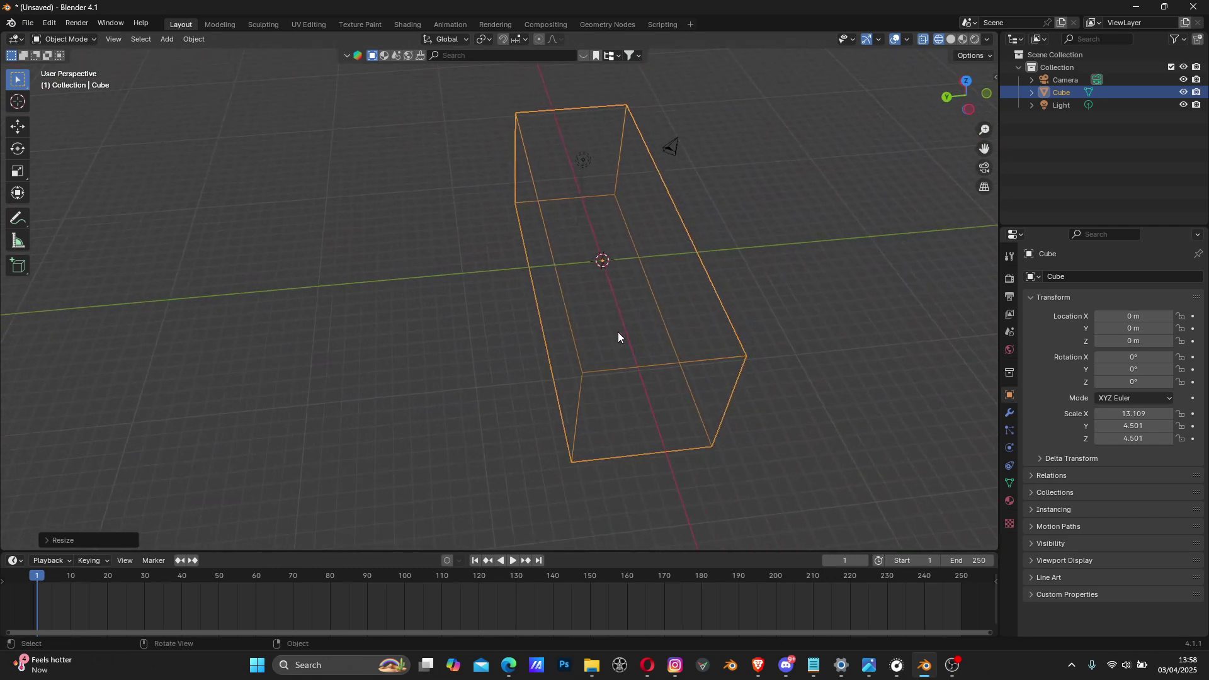
pyautogui.scroll(2, 616, 302)
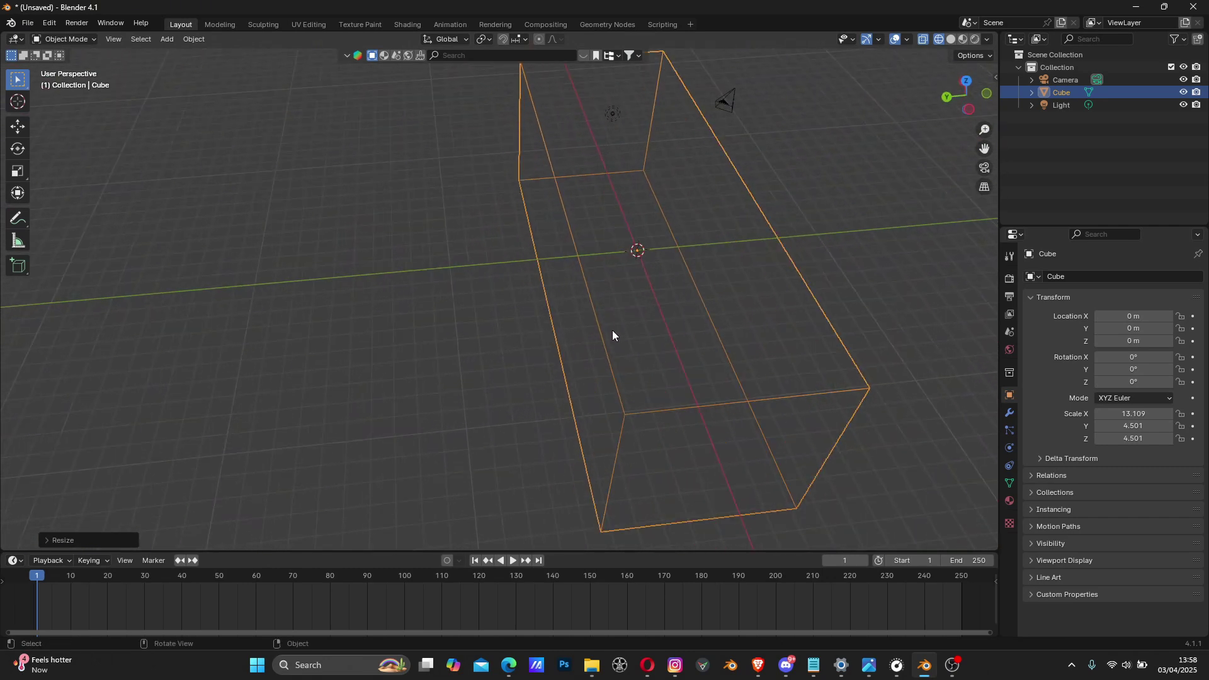
pyautogui.hotkey('ctrl', 'z')
pyautogui.moveTo(613, 336); pyautogui.dragTo(493, 383, button='middle')
pyautogui.scroll(5, 549, 315)
pyautogui.scroll(-4, 489, 359)
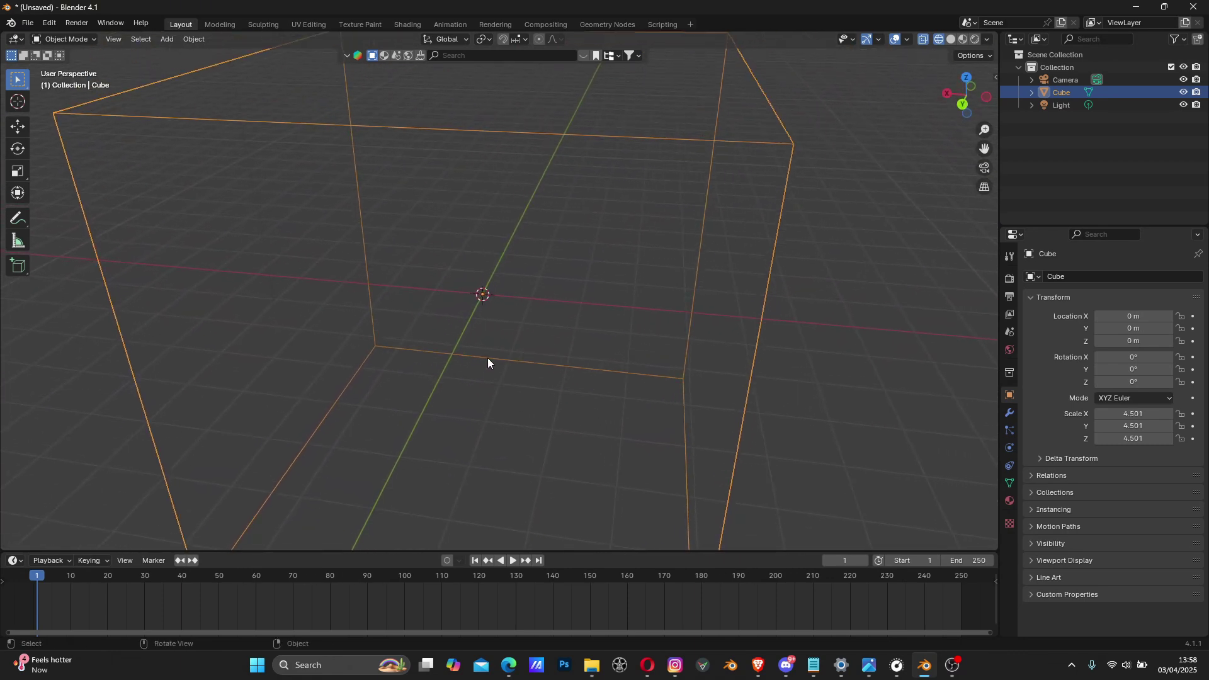
# Switch to Solid shading and add a particle system to the cube.
pyautogui.click(951, 41)
pyautogui.moveTo(606, 189)
pyautogui.mouseDown(button='middle')
pyautogui.moveTo(463, 290)
pyautogui.moveTo(572, 321)
pyautogui.moveTo(582, 268)
pyautogui.moveTo(551, 259)
pyautogui.mouseUp(button='middle')
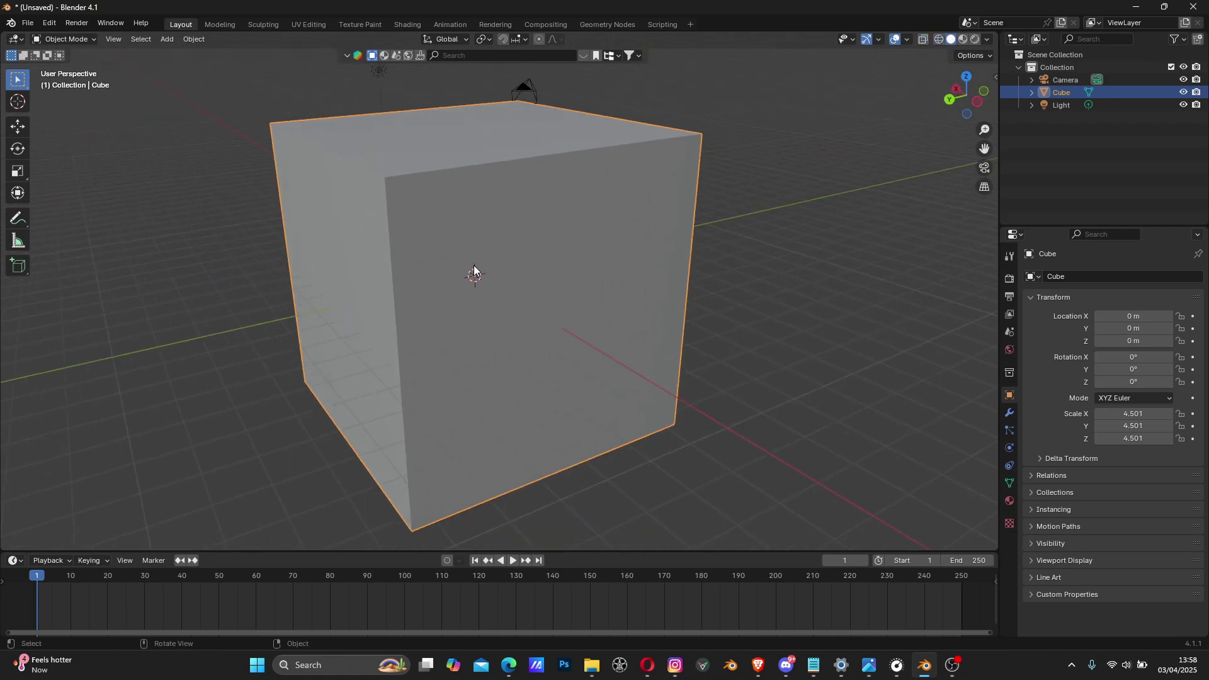
pyautogui.click(1011, 431)
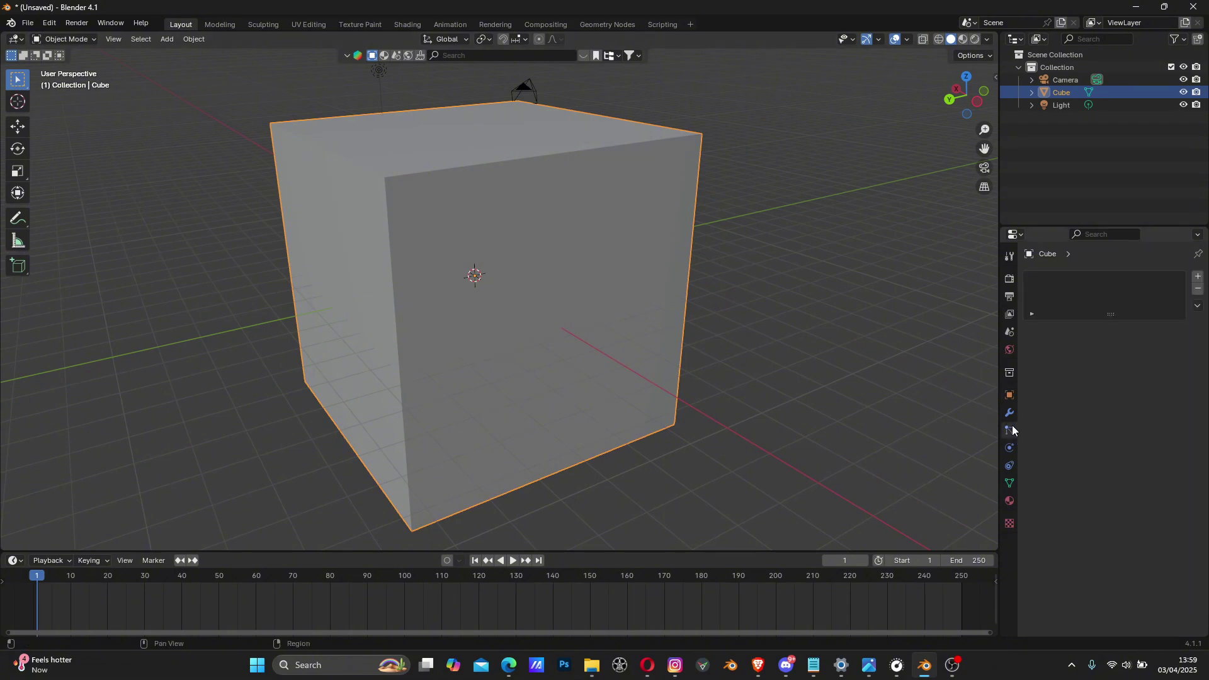
pyautogui.click(1200, 277)
# Play the animation to preview the falling particles, then stop around frame 89.
pyautogui.scroll(1, 518, 279)
pyautogui.scroll(-2, 518, 278)
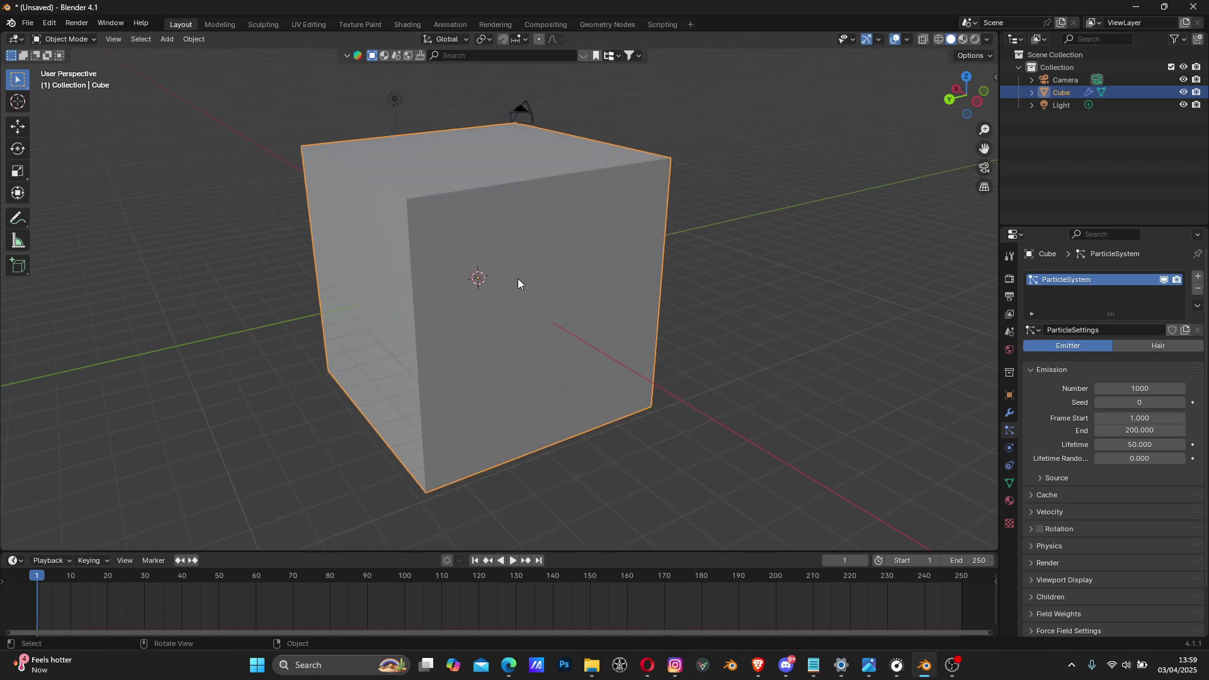
pyautogui.press('space')
pyautogui.scroll(-2, 580, 335)
pyautogui.scroll(3, 485, 326)
pyautogui.moveTo(485, 326); pyautogui.dragTo(496, 332, button='middle')
pyautogui.press('space')
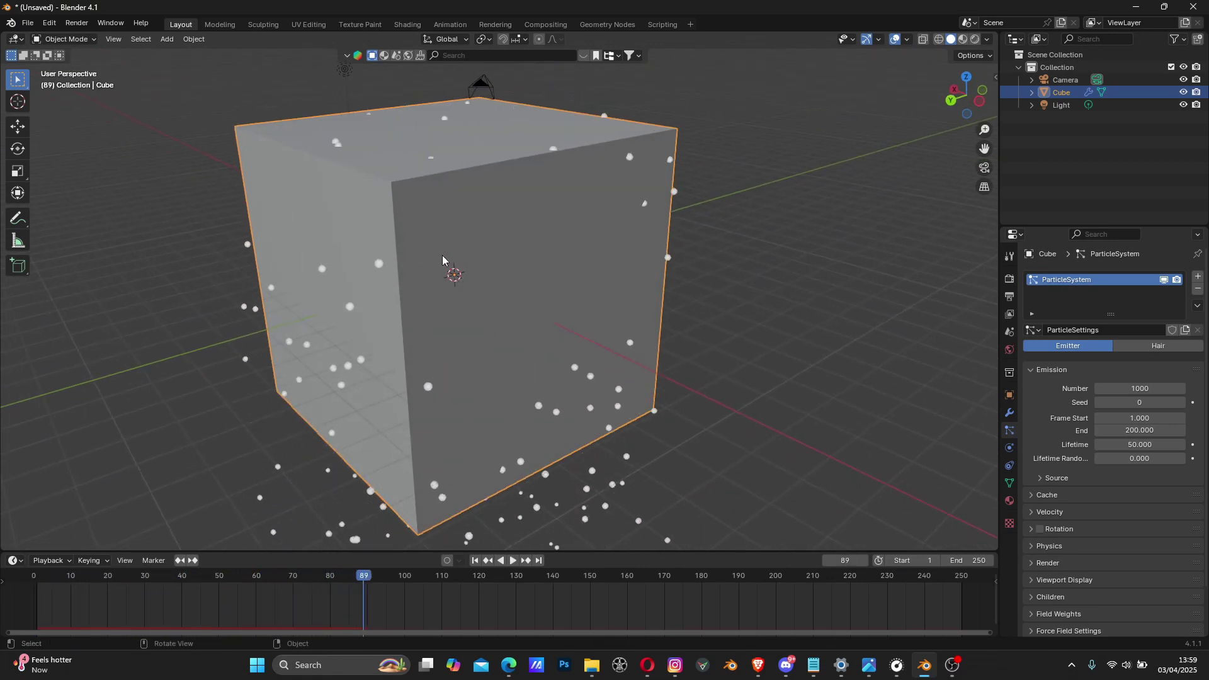
pyautogui.moveTo(437, 279); pyautogui.dragTo(452, 309, button='middle')
pyautogui.scroll(-3, 453, 309)
pyautogui.moveTo(386, 333); pyautogui.dragTo(554, 267, button='middle')
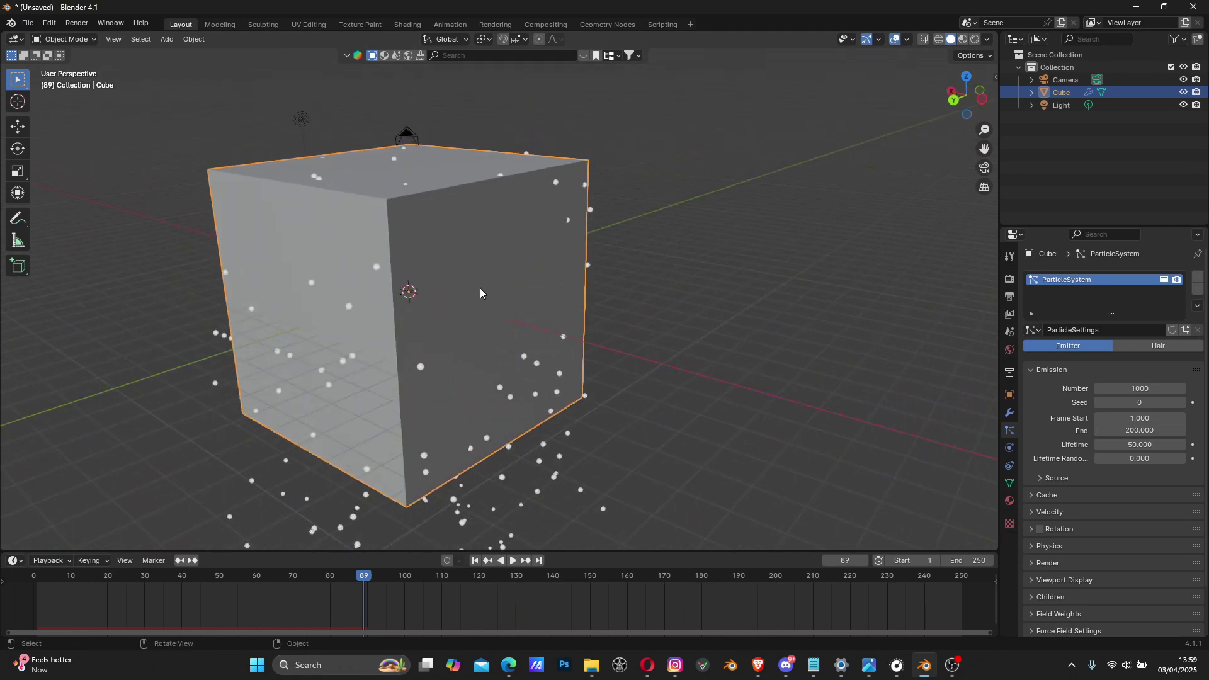
# Set the particles to emit from the cube's Volume with Jittered distribution.
pyautogui.click(1040, 480)
pyautogui.click(1128, 496)
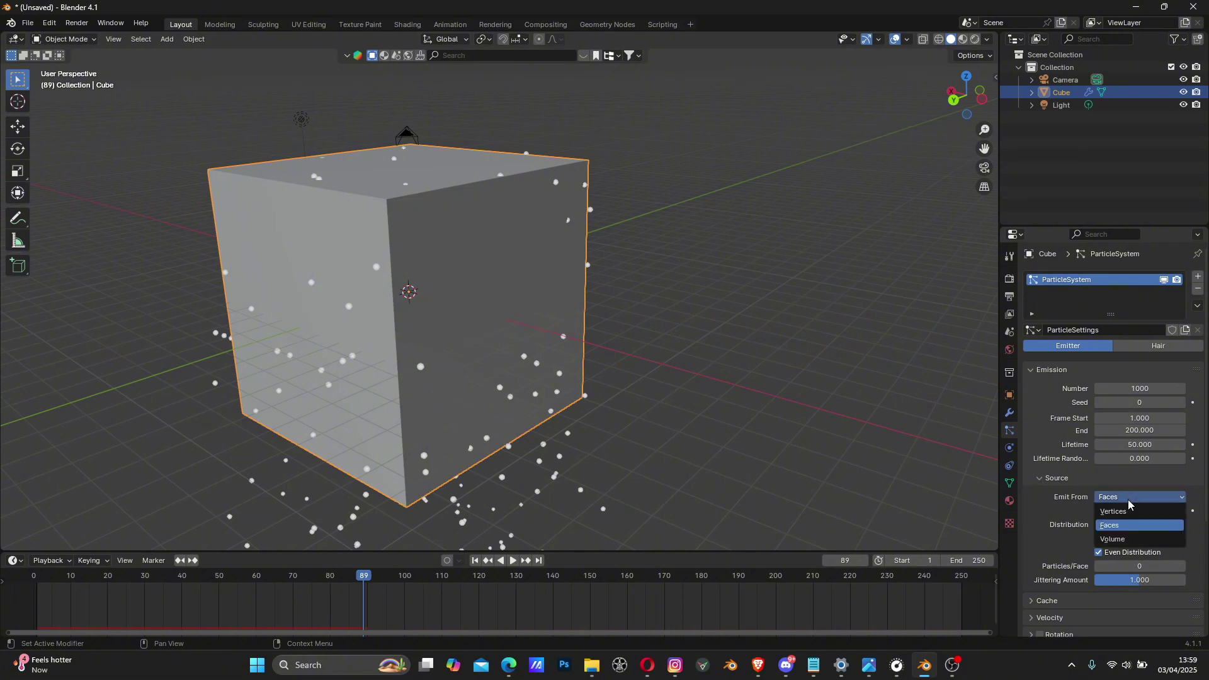
pyautogui.click(1128, 541)
pyautogui.moveTo(436, 298); pyautogui.dragTo(450, 469, button='middle')
# Rewind to frame 1 and play the animation to preview the volume emission.
pyautogui.hotkey('shift', 'Left')
pyautogui.press('space')
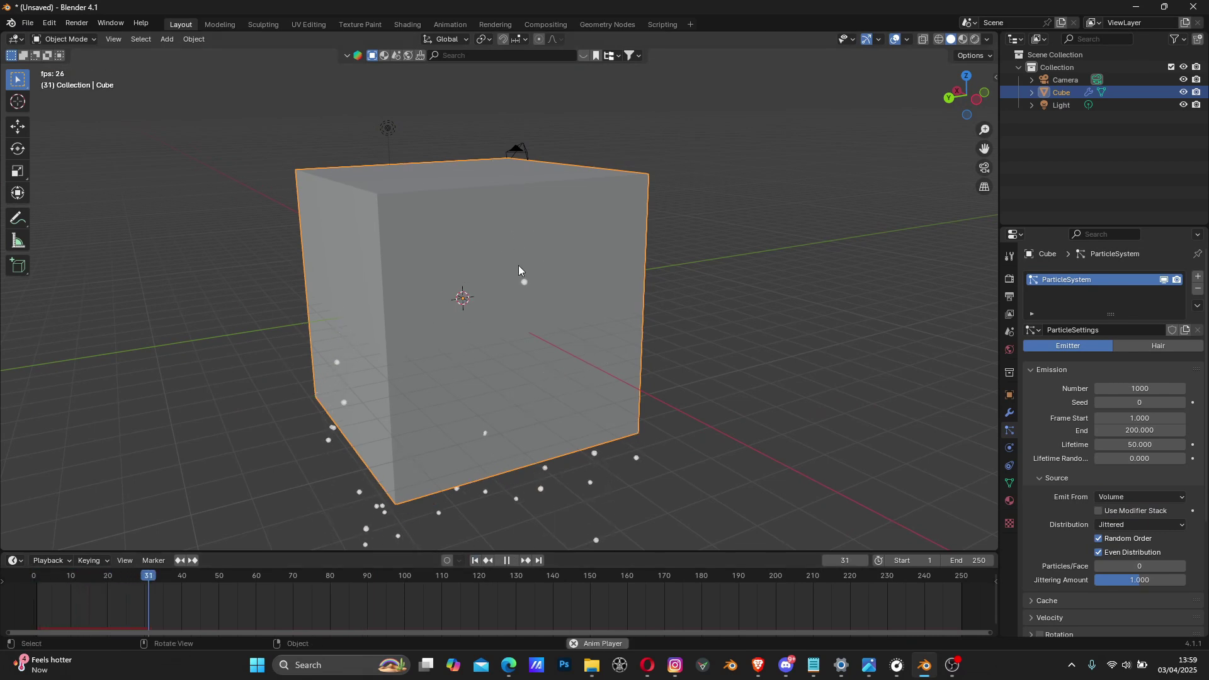
pyautogui.scroll(-1, 529, 359)
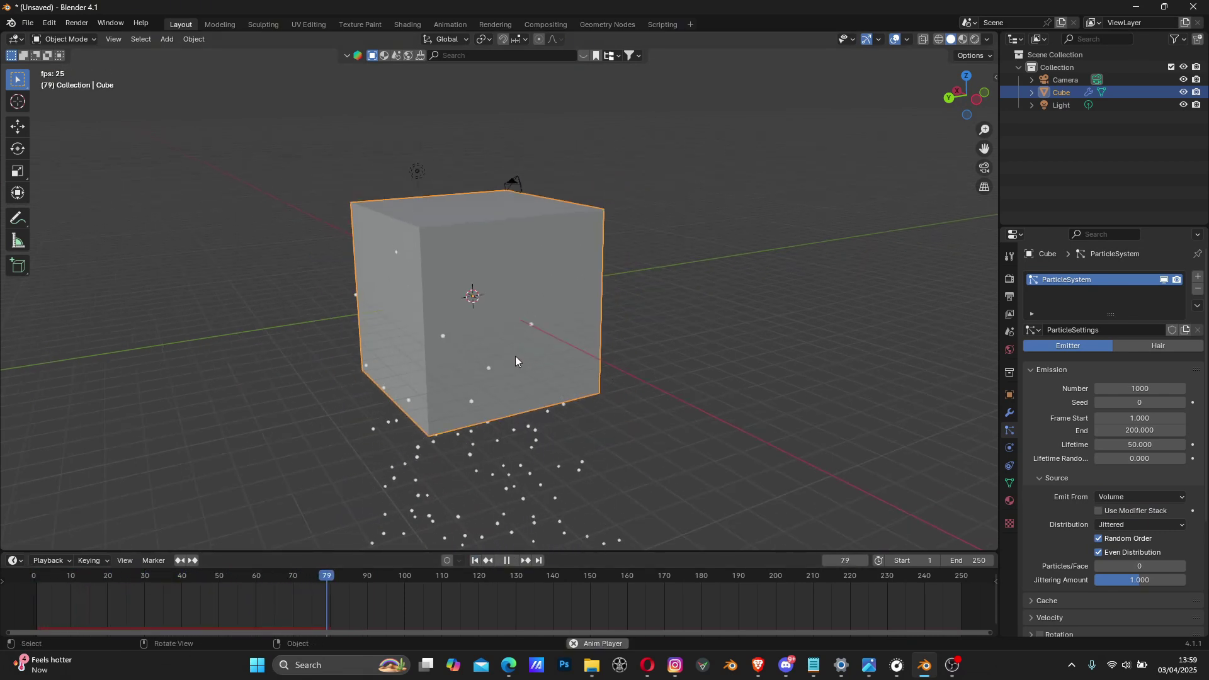
pyautogui.scroll(3, 515, 340)
pyautogui.press('space')
pyautogui.moveTo(475, 308); pyautogui.dragTo(474, 336, button='middle')
pyautogui.moveTo(546, 352); pyautogui.dragTo(482, 300, button='middle')
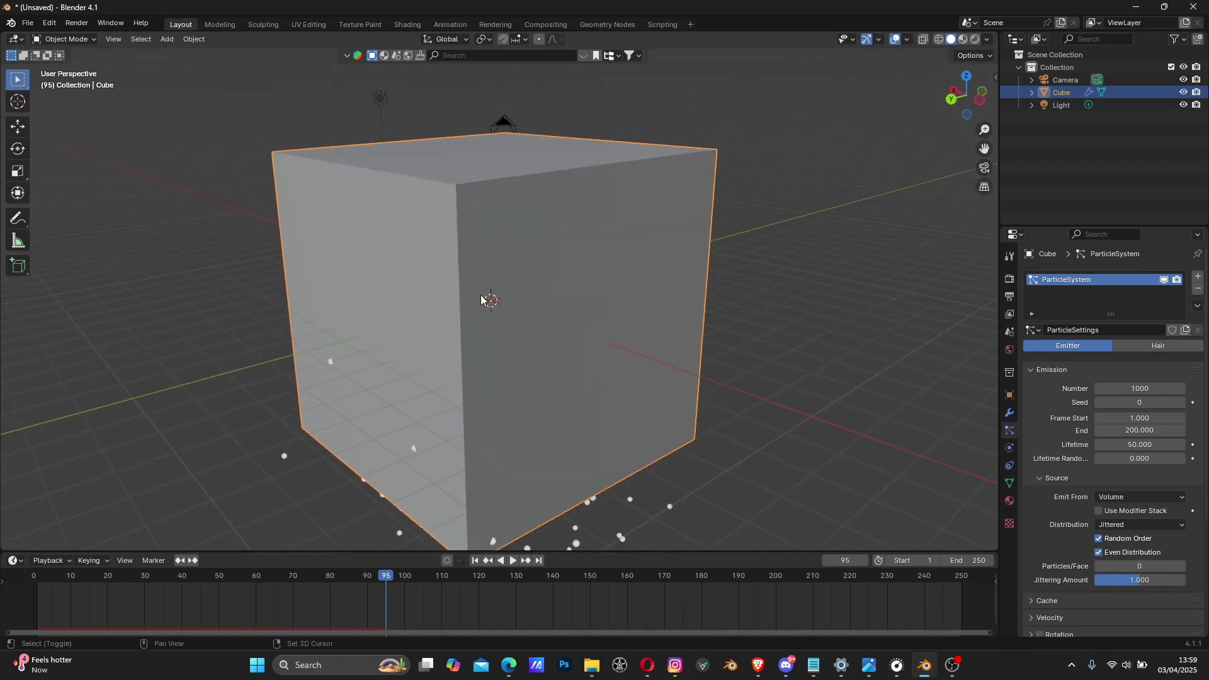
pyautogui.moveTo(694, 342); pyautogui.dragTo(529, 303, button='middle')
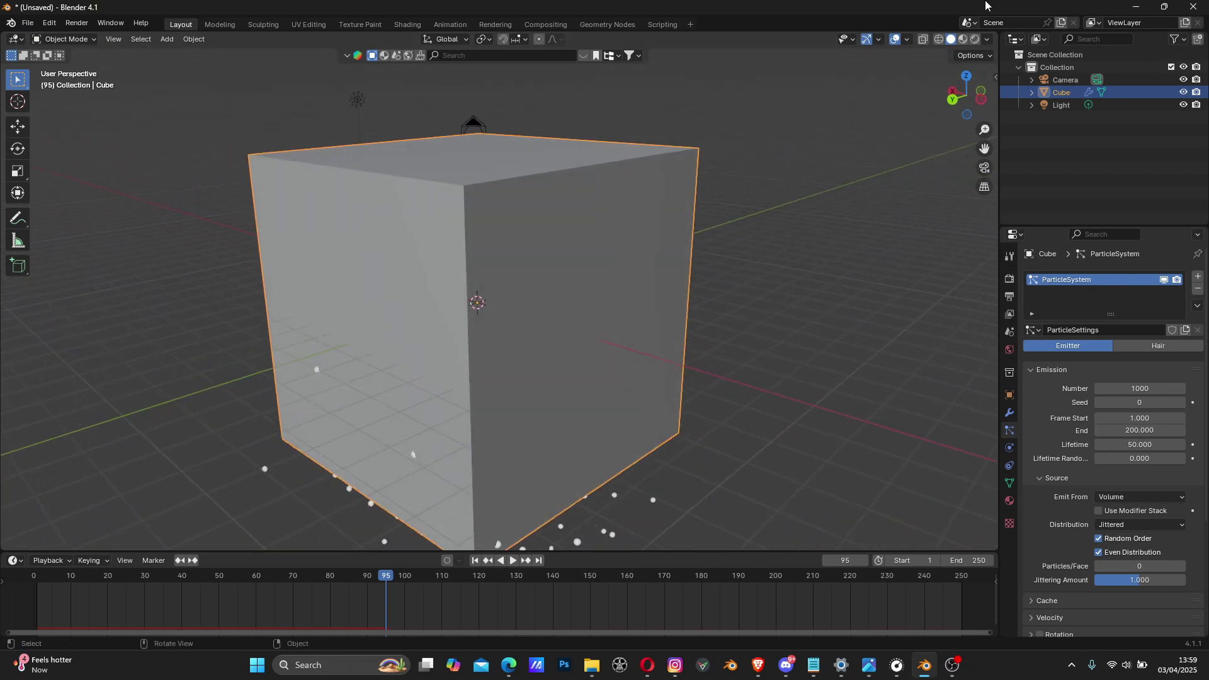
# In Wireframe shading, replay the emission inside the cube, then rewind to frame 1 with Object Properties shown.
pyautogui.click(924, 39)
pyautogui.click(923, 39)
pyautogui.click(939, 39)
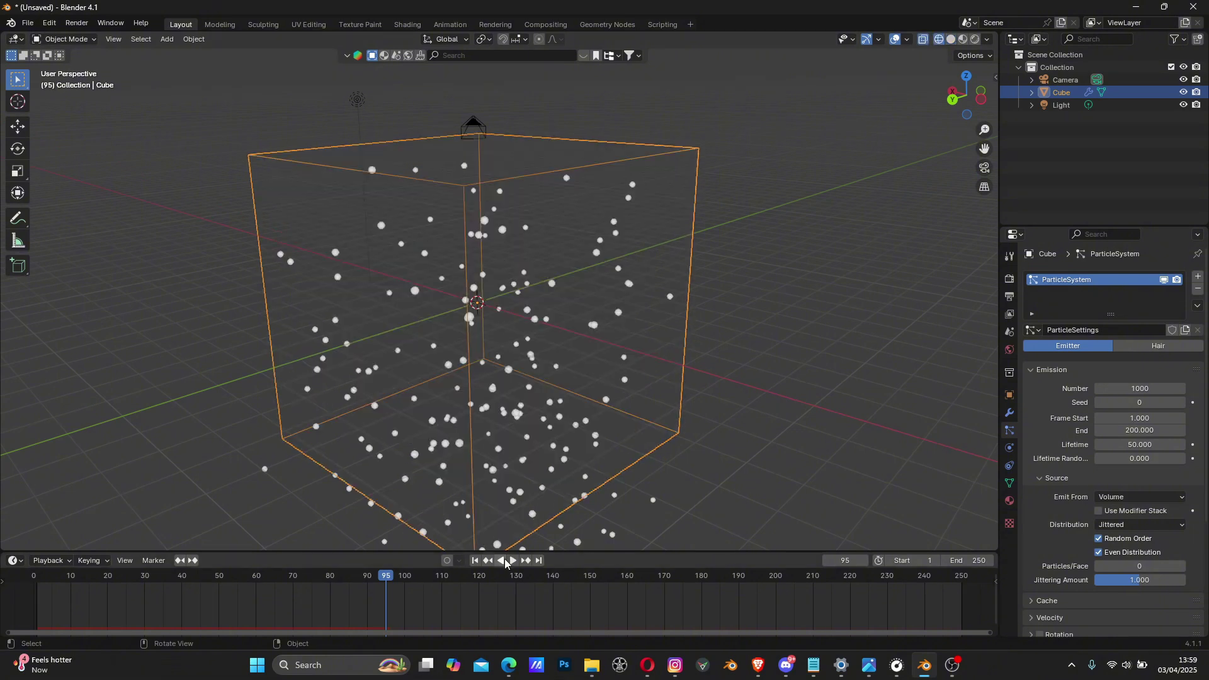
pyautogui.click(477, 561)
pyautogui.click(514, 562)
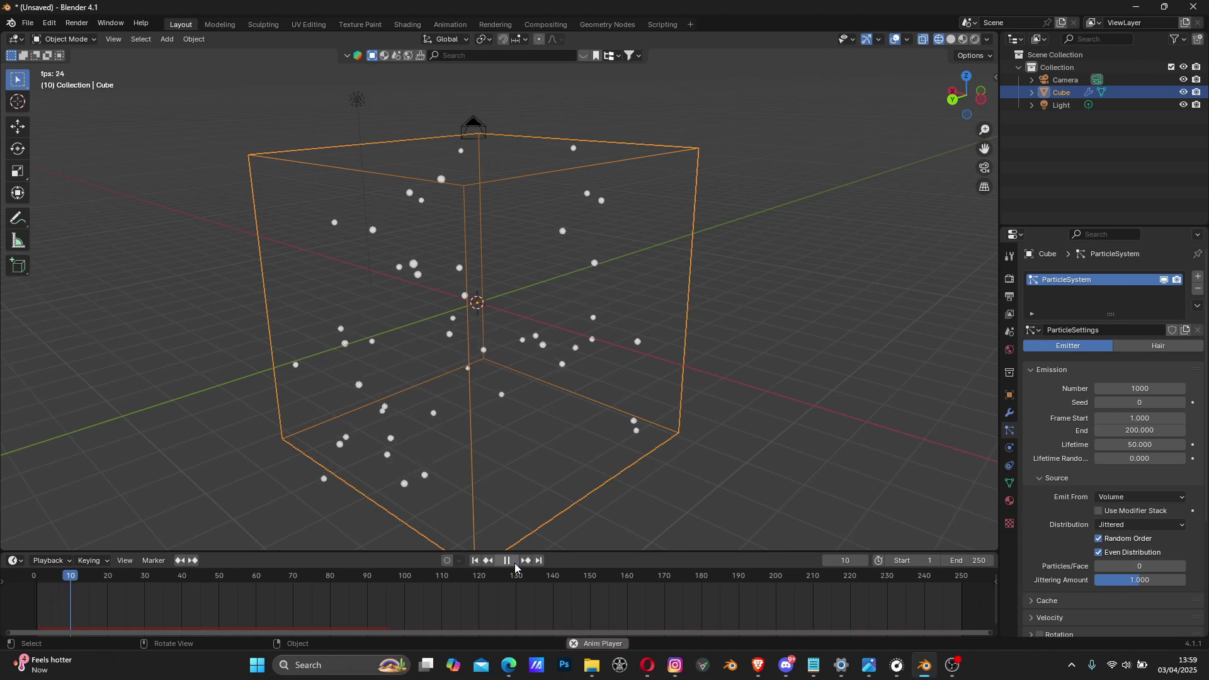
pyautogui.moveTo(498, 410); pyautogui.dragTo(566, 386, button='middle')
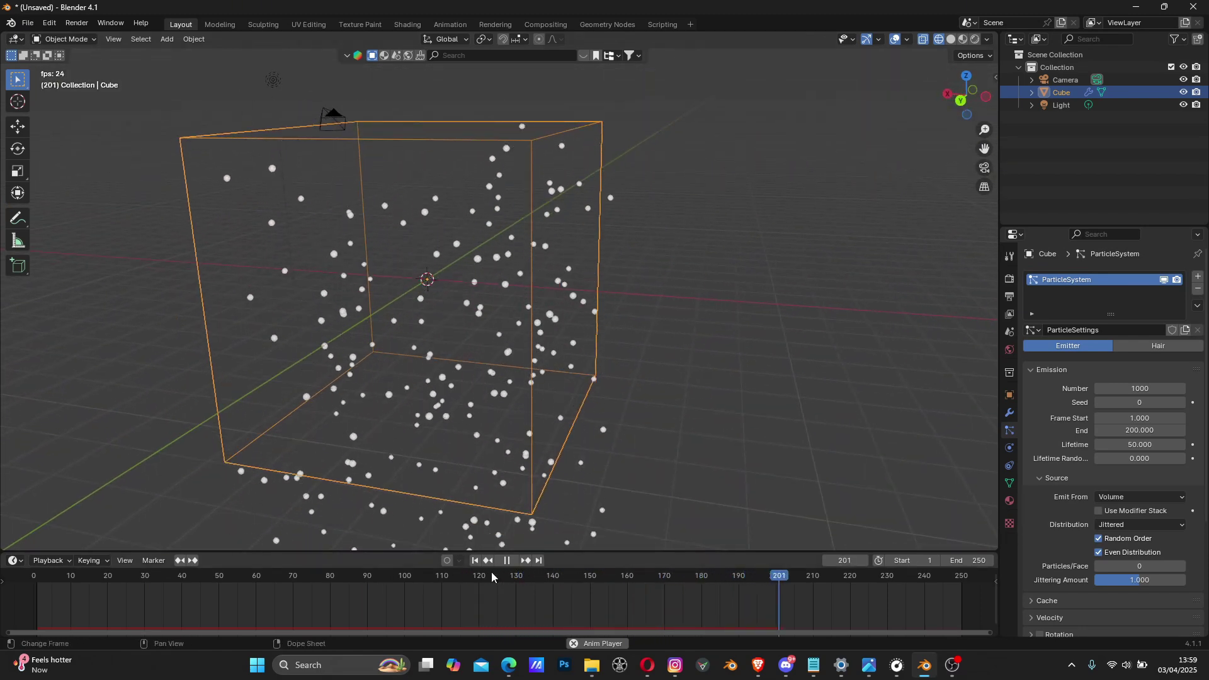
pyautogui.click(509, 560)
pyautogui.click(476, 561)
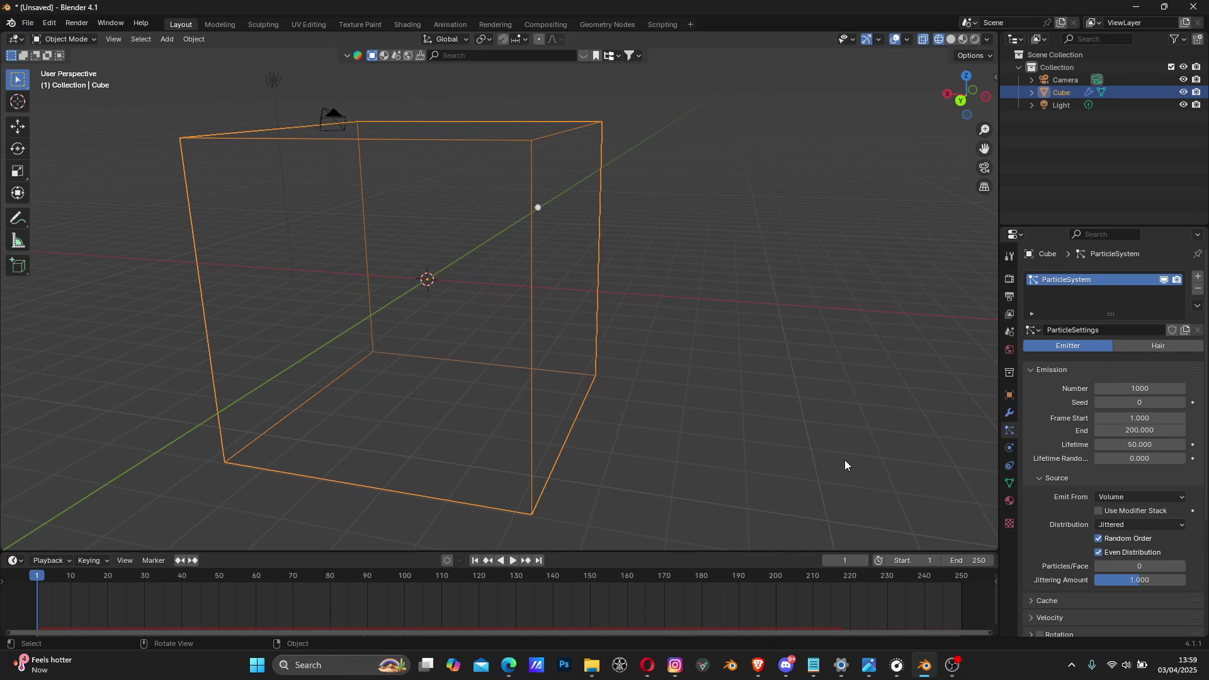
pyautogui.click(1010, 396)
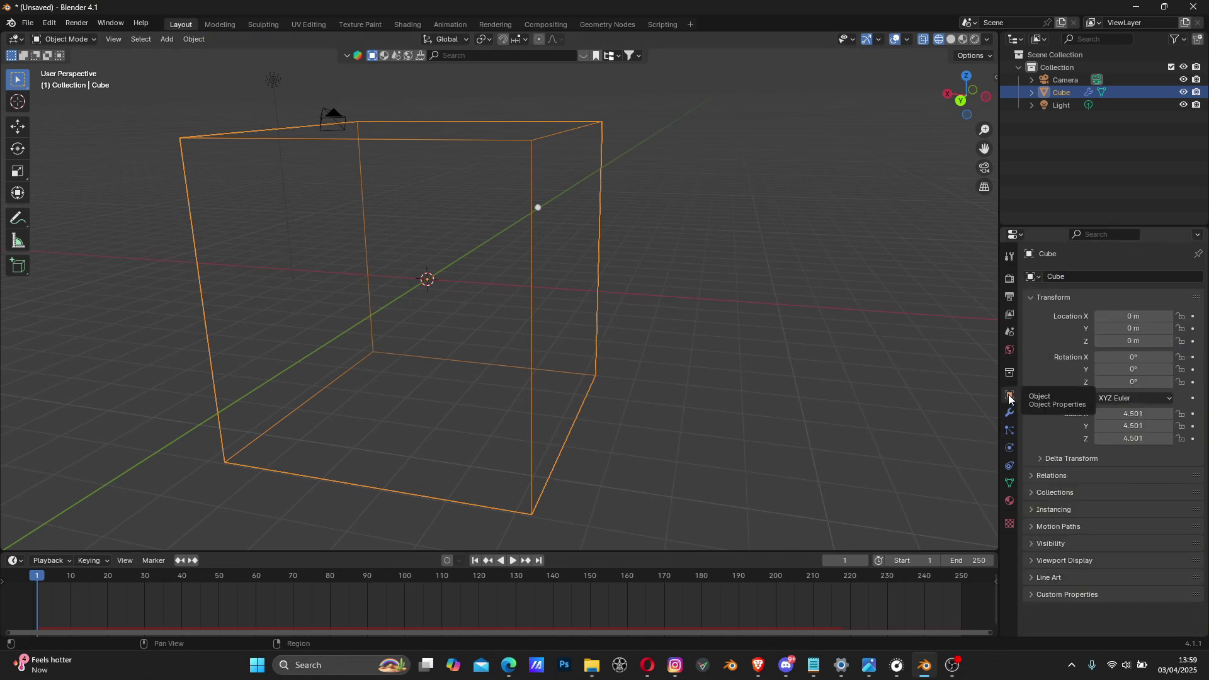
# Switch to Solid shading and set the cube's Viewport Display As to Bounds.
pyautogui.click(952, 40)
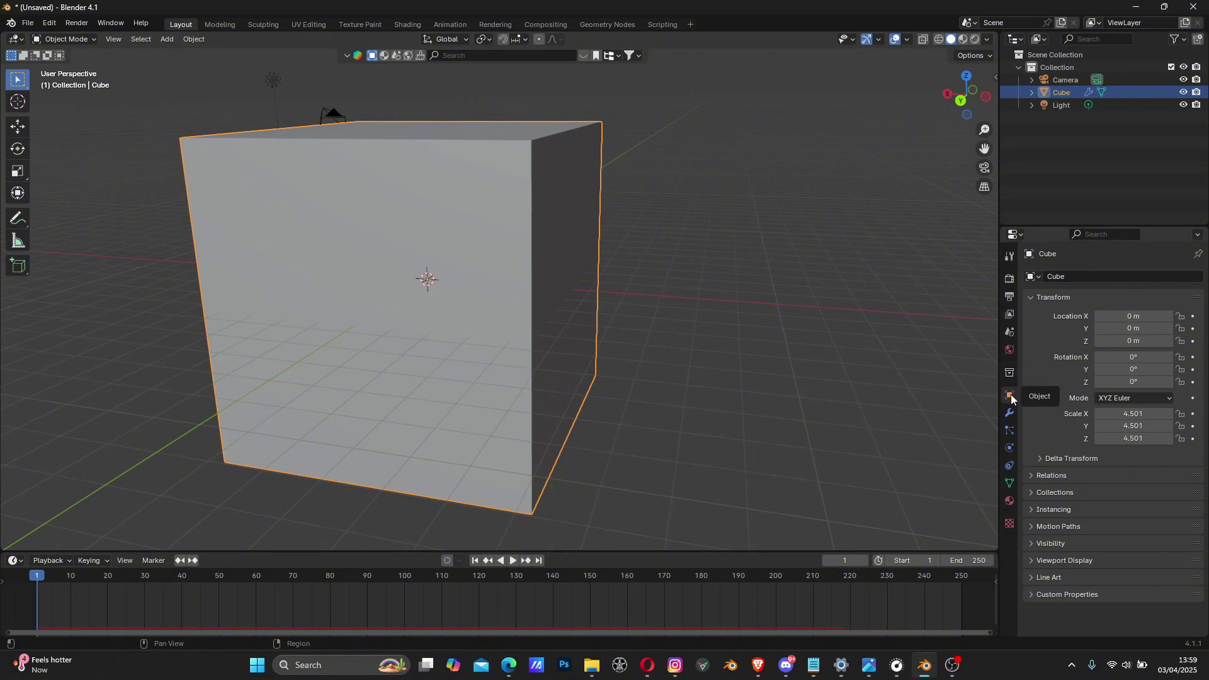
pyautogui.click(1032, 559)
pyautogui.scroll(-5, 1033, 558)
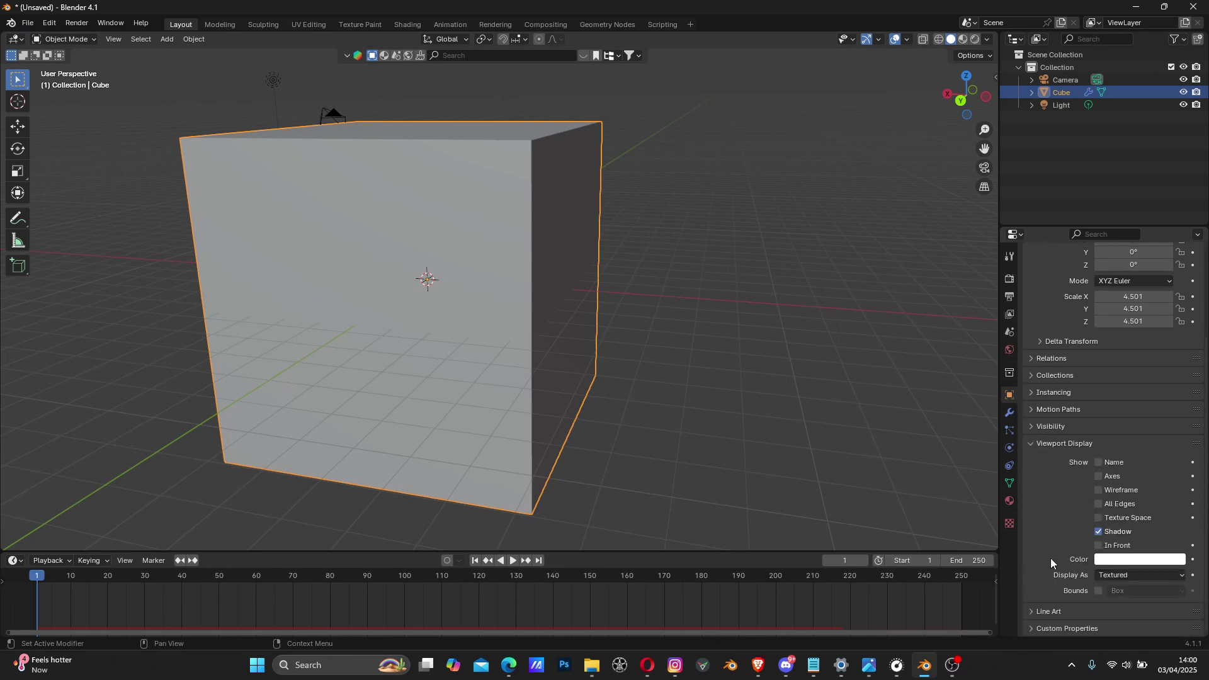
pyautogui.click(1121, 573)
pyautogui.click(1124, 589)
pyautogui.scroll(3, 590, 362)
pyautogui.moveTo(588, 371); pyautogui.dragTo(572, 371, button='middle')
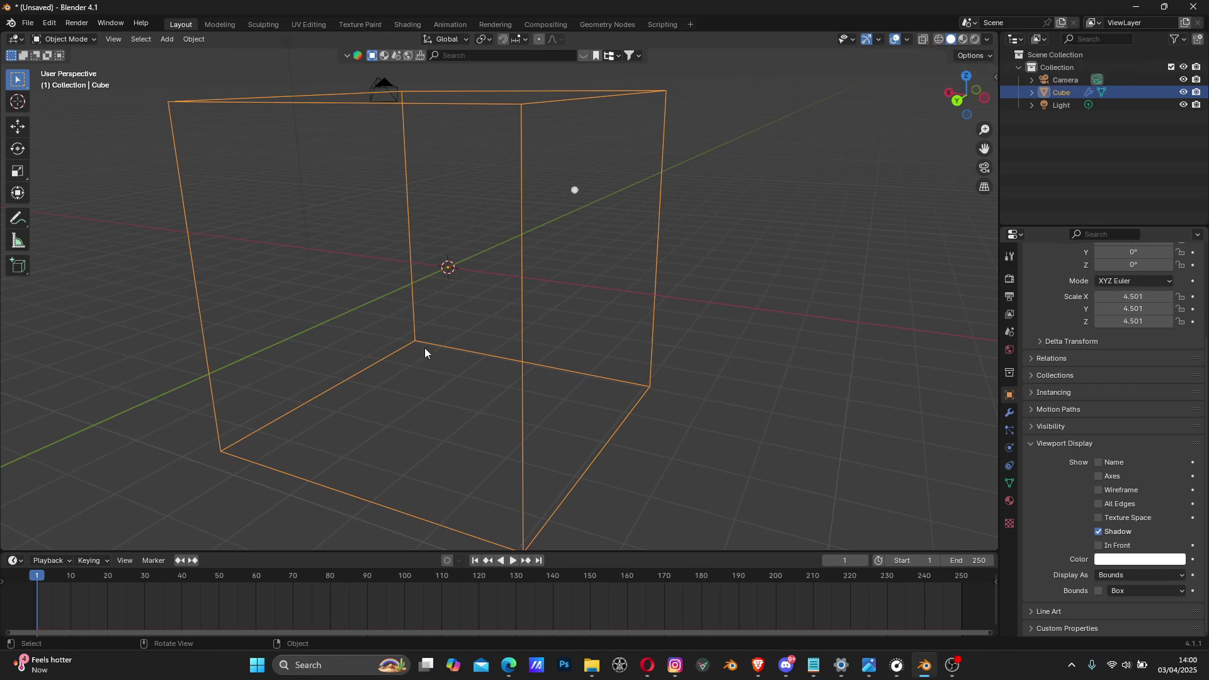
pyautogui.hotkey('shift', 'a')
# Add a Suzanne monkey head at the centre of the bounds-only cube.
pyautogui.moveTo(421, 363)
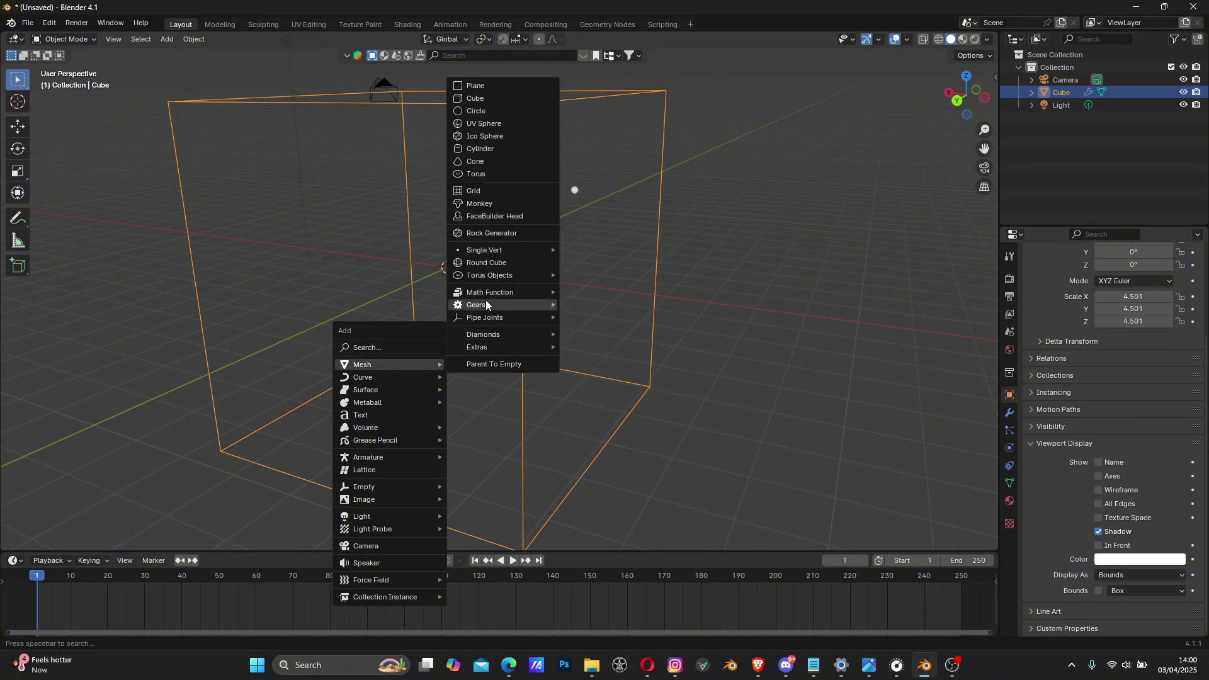
pyautogui.click(482, 203)
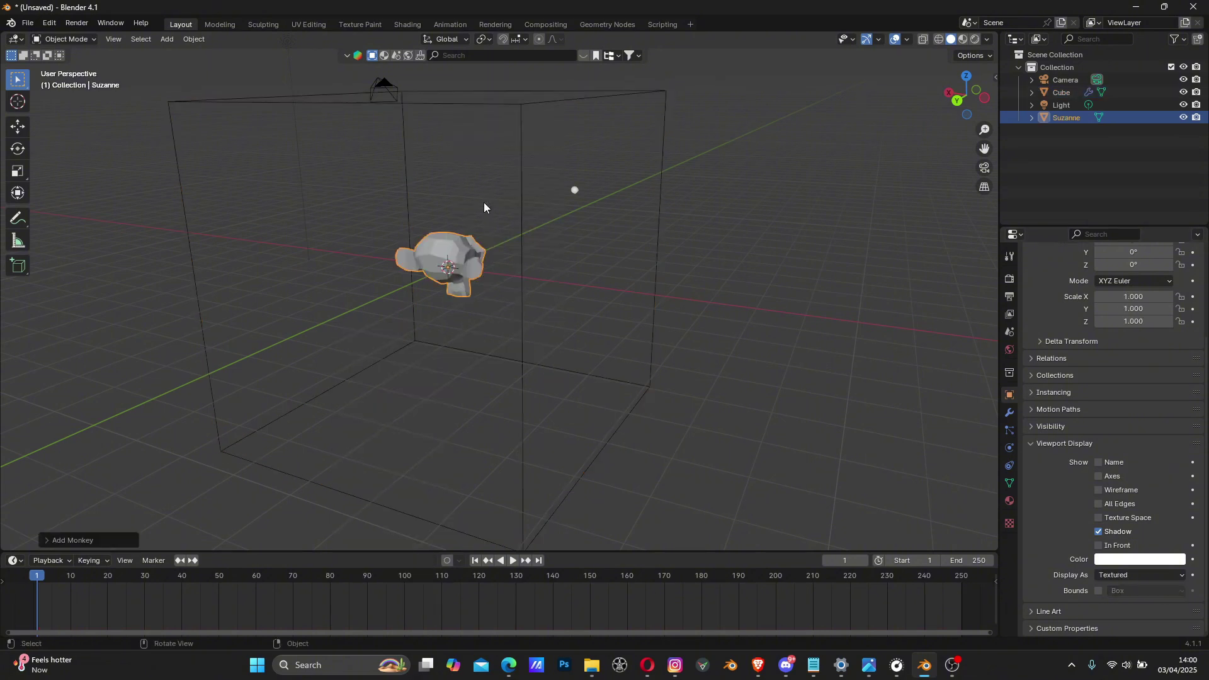
pyautogui.moveTo(475, 287); pyautogui.dragTo(573, 257, button='middle')
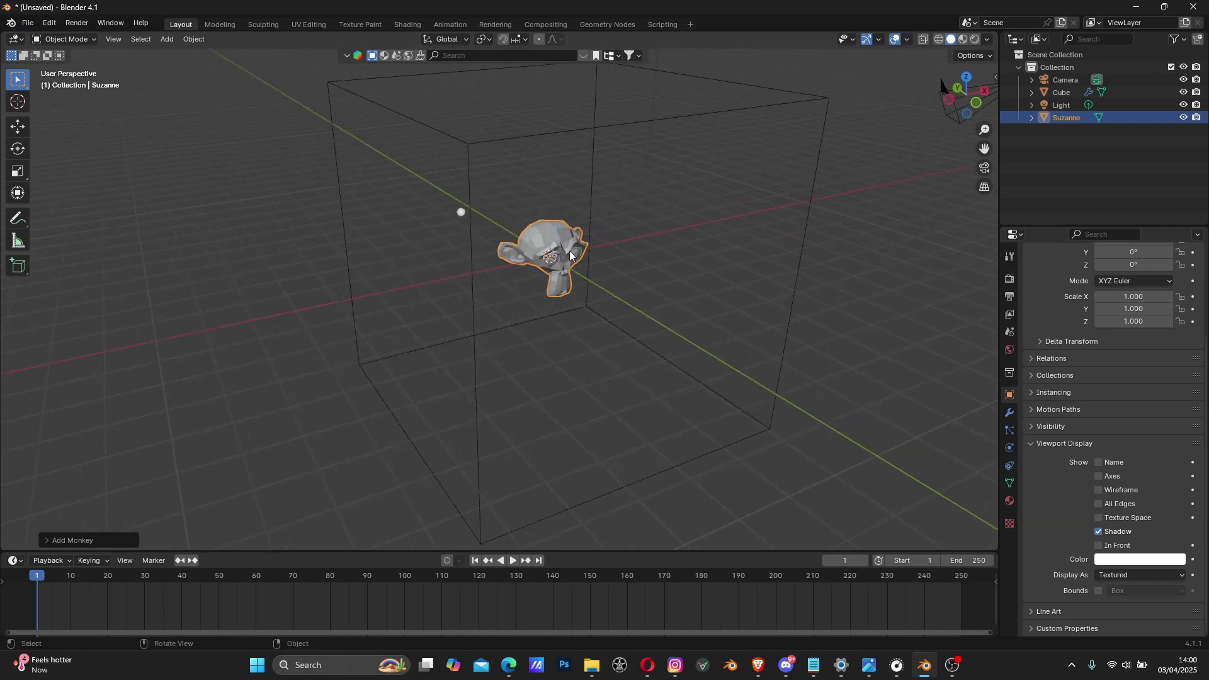
pyautogui.scroll(3, 579, 252)
pyautogui.scroll(-3, 618, 242)
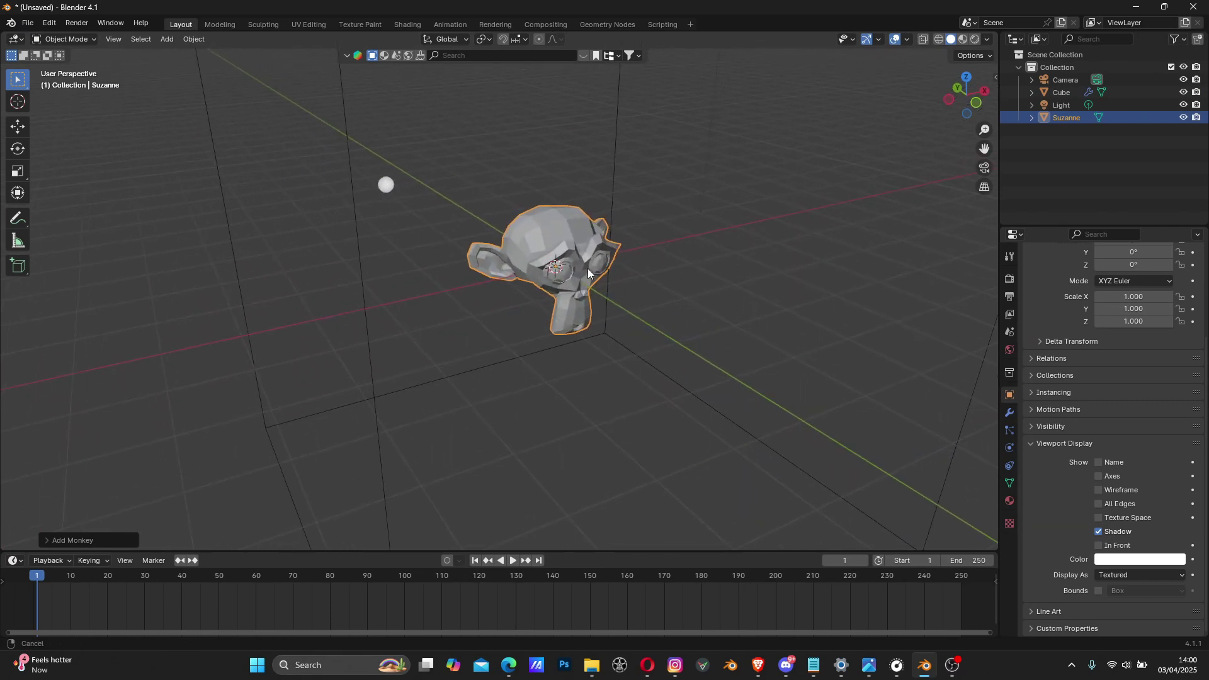
# Check the monkey's visibility in wireframe and solid shading, then select the monkey.
pyautogui.click(426, 135)
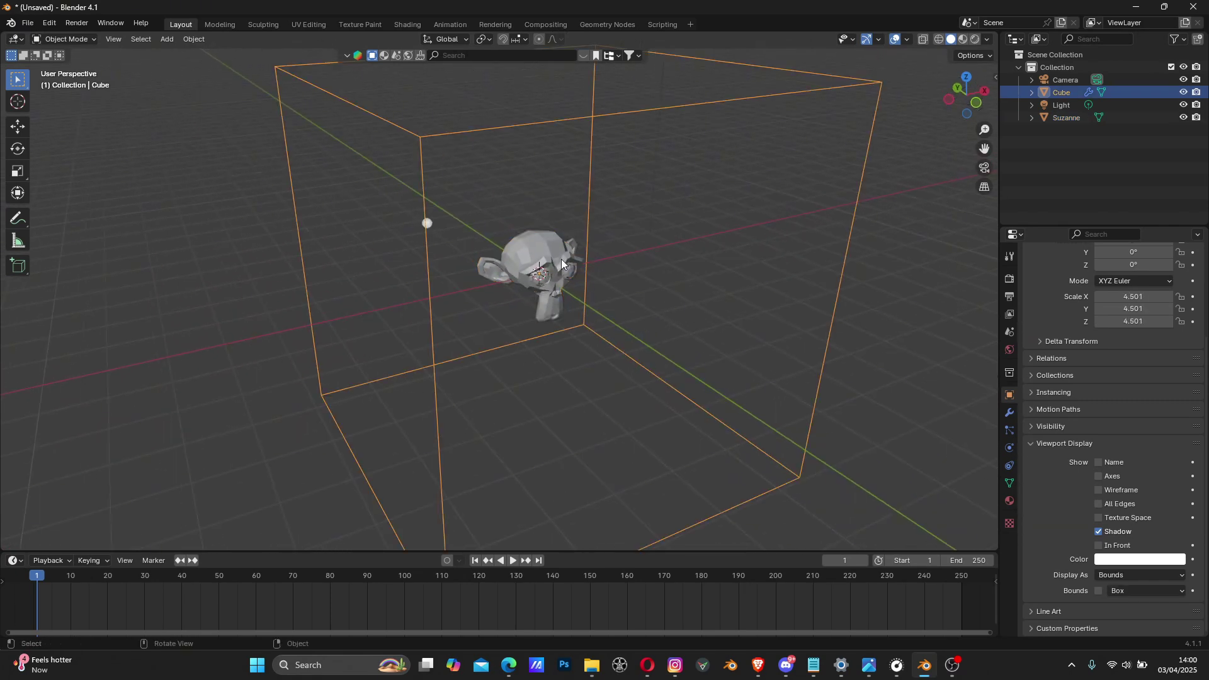
pyautogui.scroll(3, 587, 266)
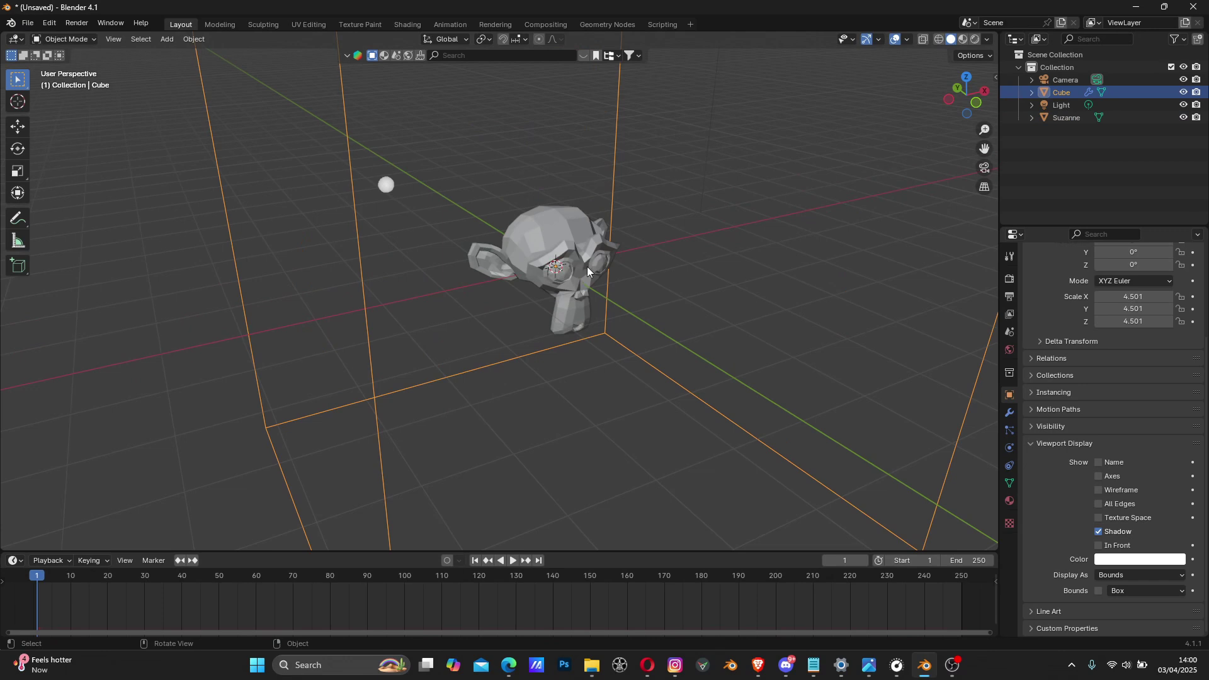
pyautogui.click(938, 40)
pyautogui.moveTo(636, 233)
pyautogui.mouseDown(button='middle')
pyautogui.moveTo(576, 265)
pyautogui.moveTo(541, 250)
pyautogui.moveTo(659, 241)
pyautogui.mouseUp(button='middle')
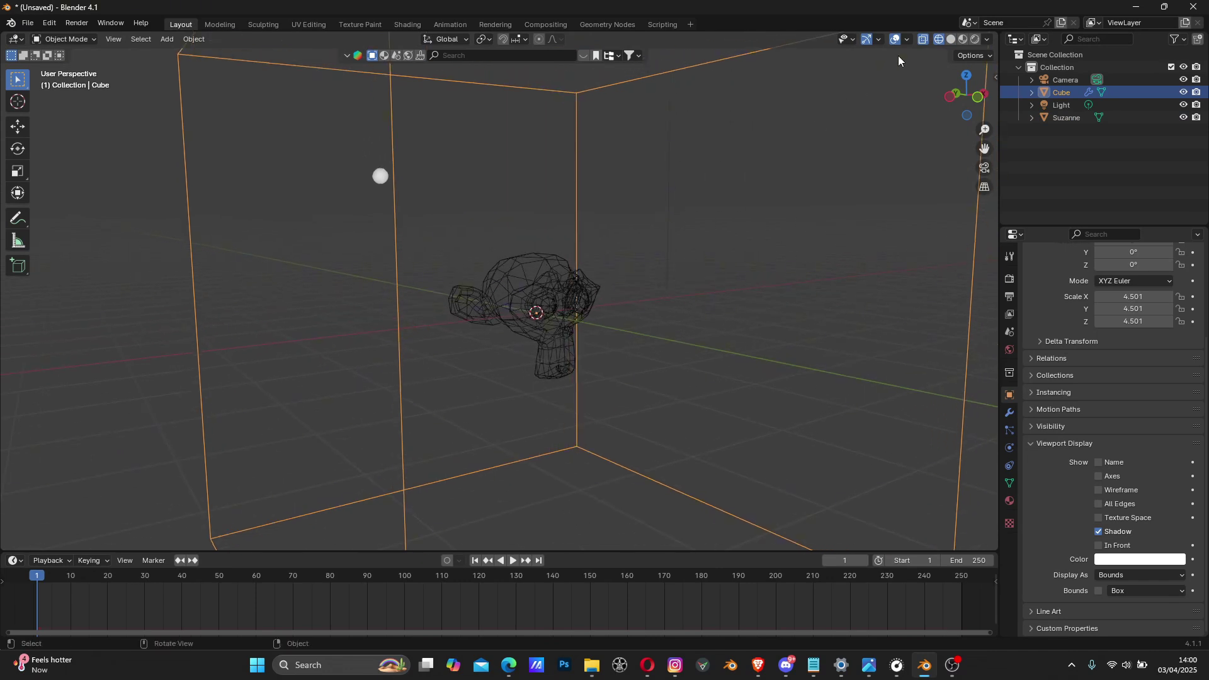
pyautogui.click(952, 39)
pyautogui.moveTo(856, 137); pyautogui.dragTo(655, 274, button='middle')
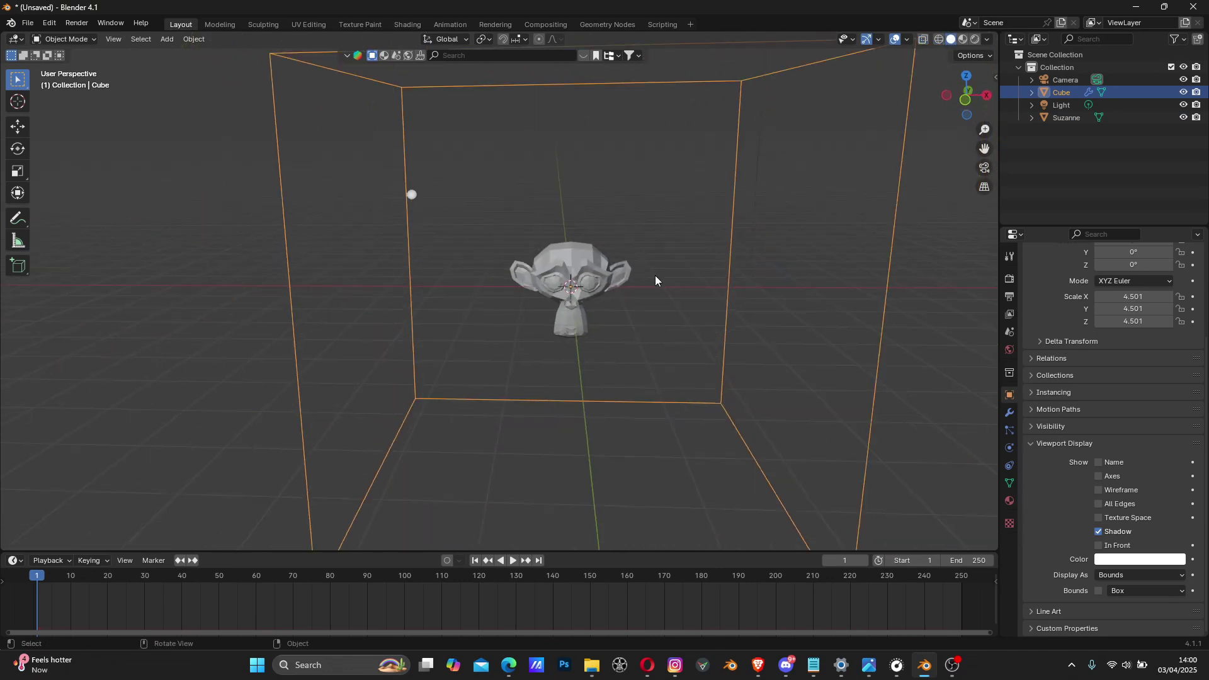
pyautogui.click(569, 286)
# Delete the Suzanne head and play the particles inside the box until about frame 133.
pyautogui.press('x')
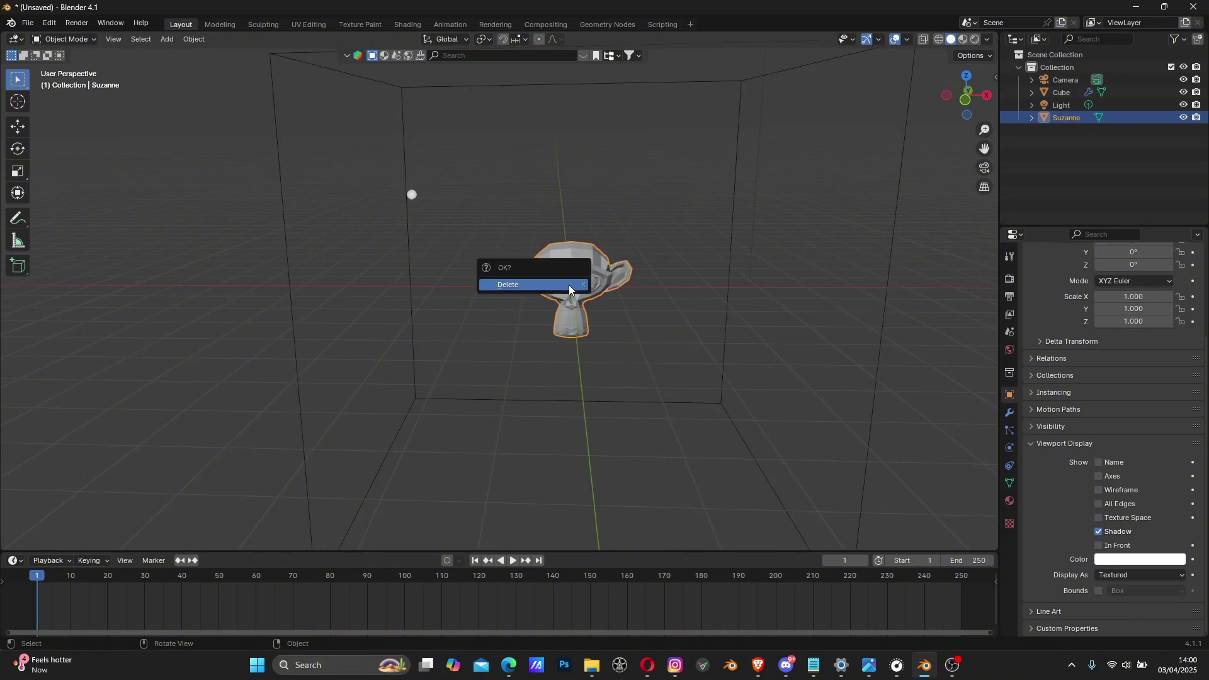
pyautogui.click(569, 285)
pyautogui.moveTo(613, 297); pyautogui.dragTo(633, 294, button='middle')
pyautogui.scroll(-3, 633, 293)
pyautogui.press('space')
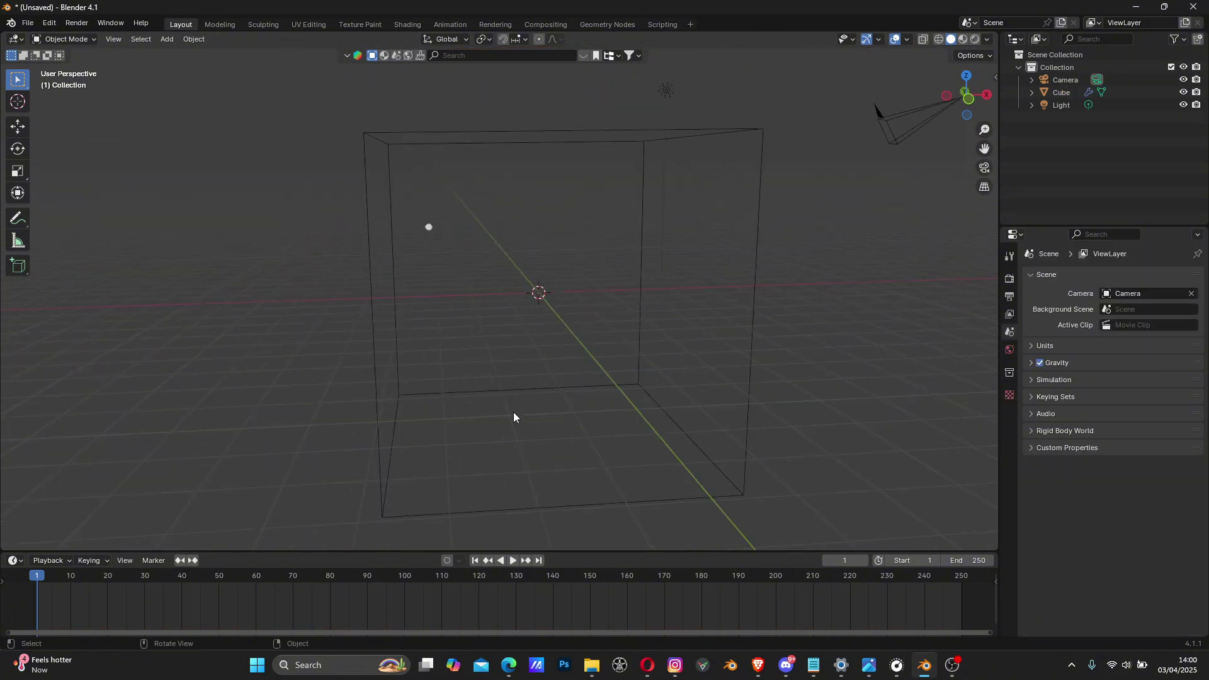
pyautogui.moveTo(531, 365); pyautogui.dragTo(509, 335, button='middle')
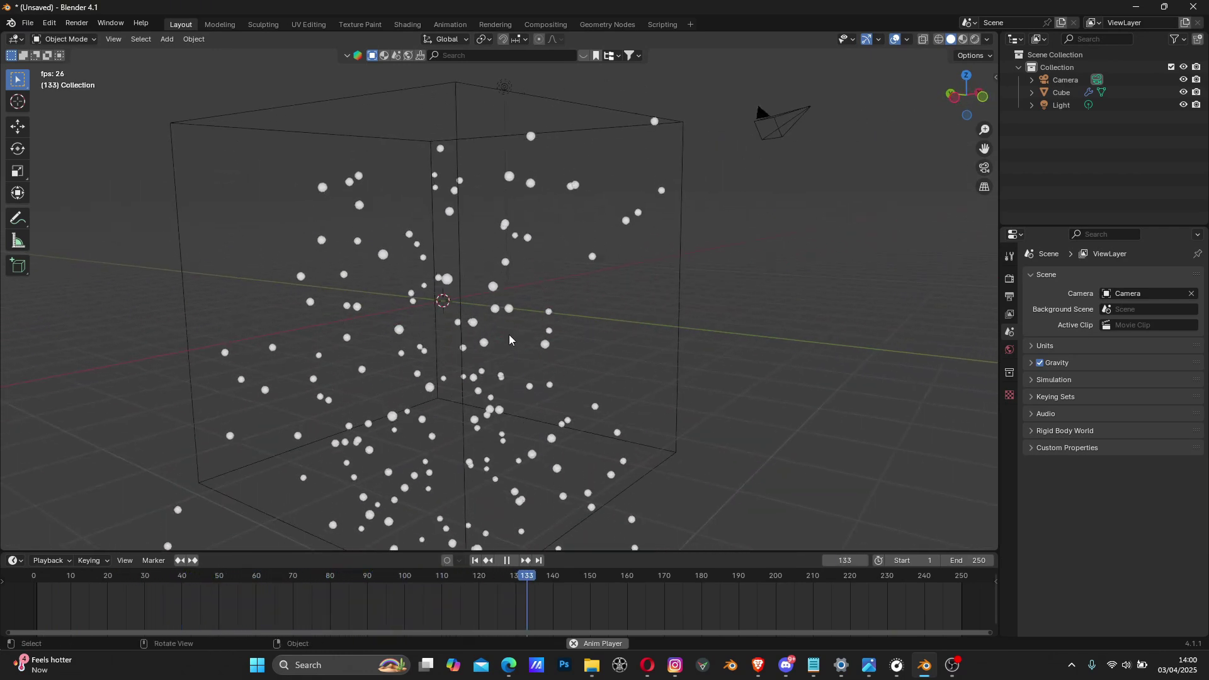
pyautogui.press('space')
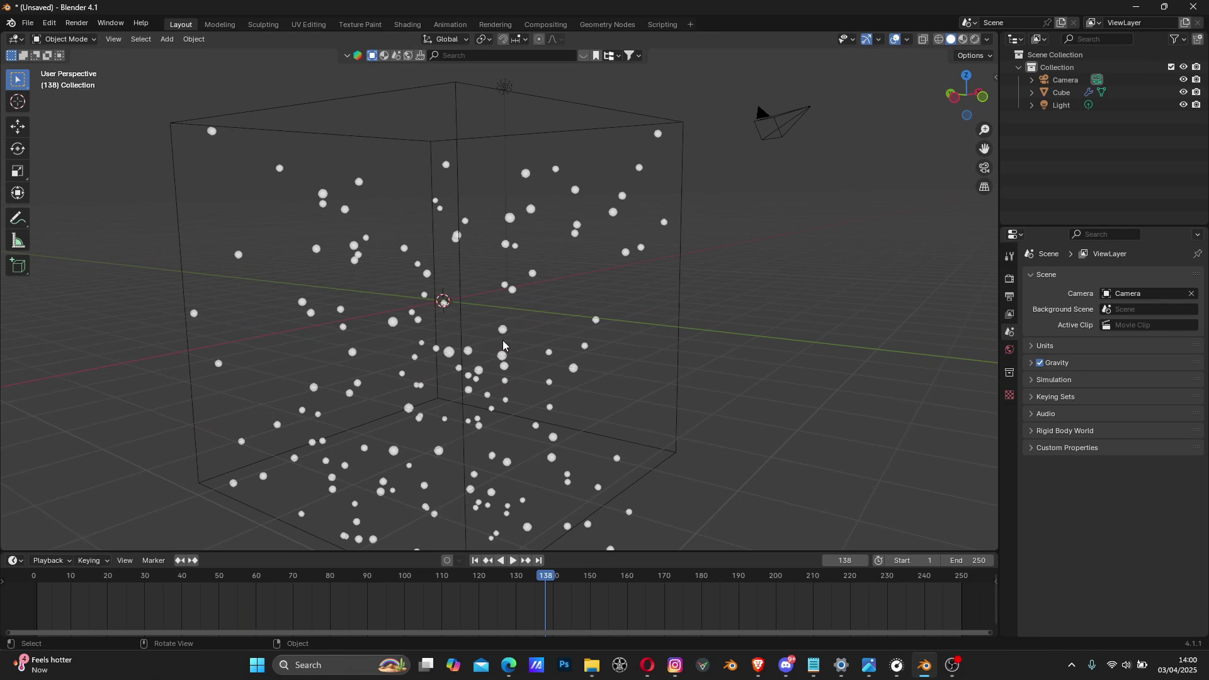
# Set the cube's particle Gravity field weight to 0.
pyautogui.click(456, 163)
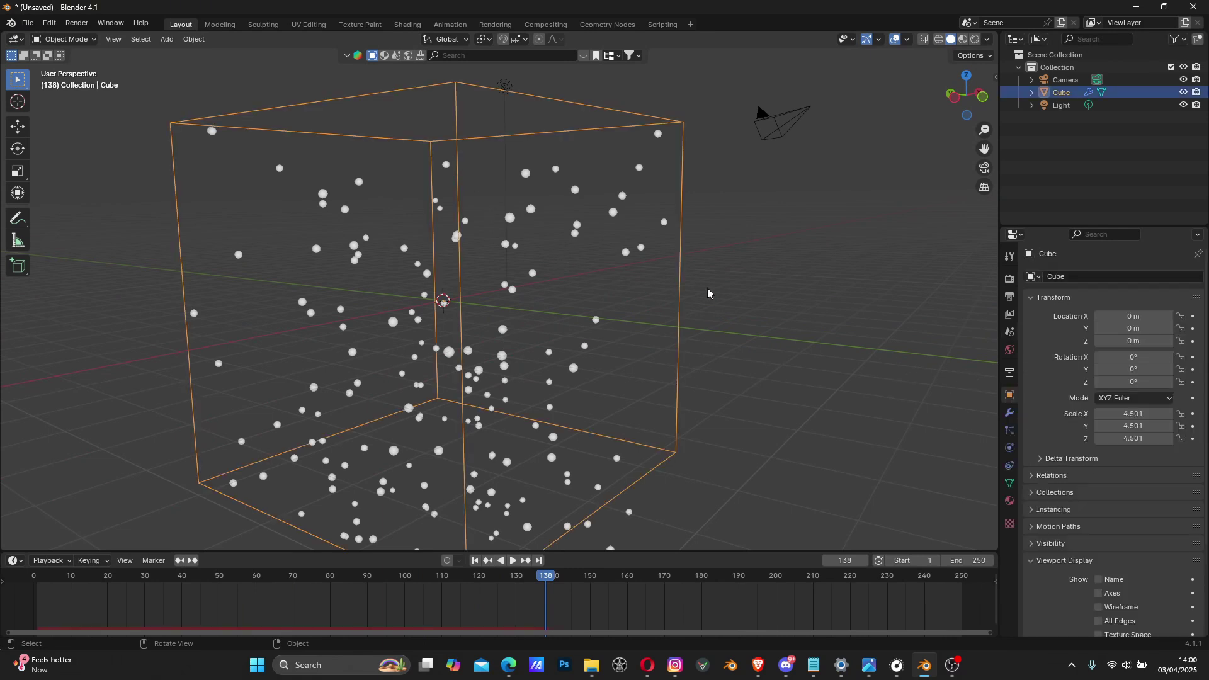
pyautogui.click(1009, 430)
pyautogui.scroll(-5, 1056, 469)
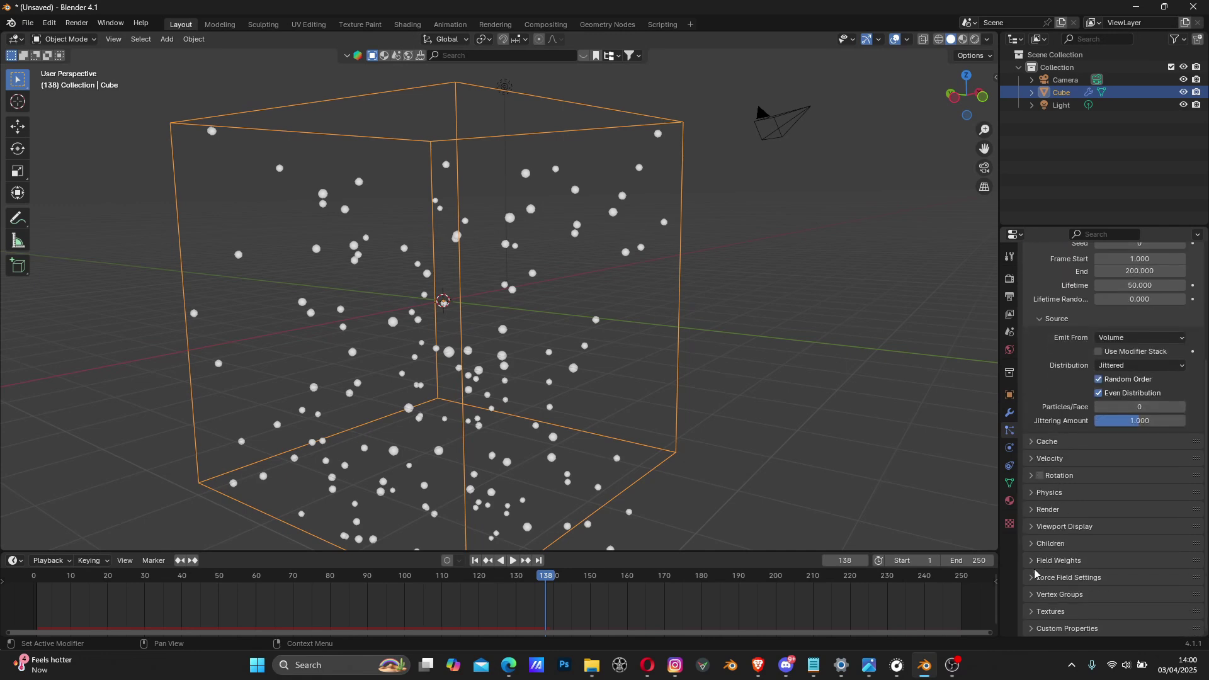
pyautogui.click(1031, 564)
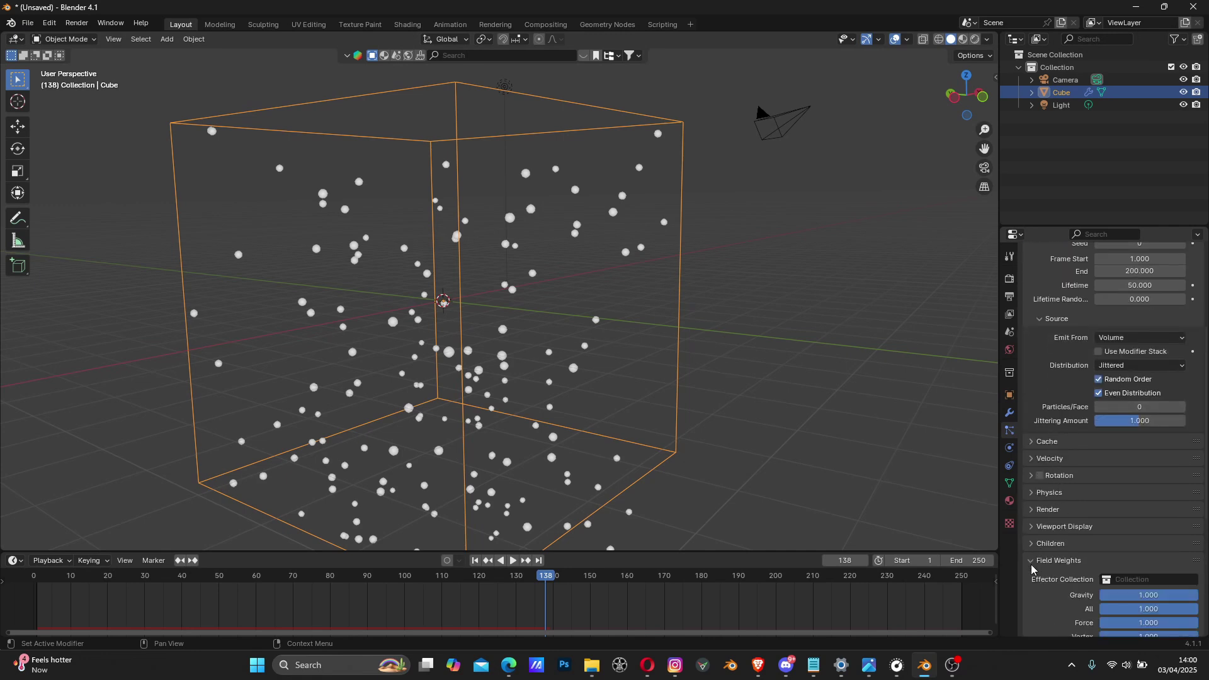
pyautogui.click(1137, 596)
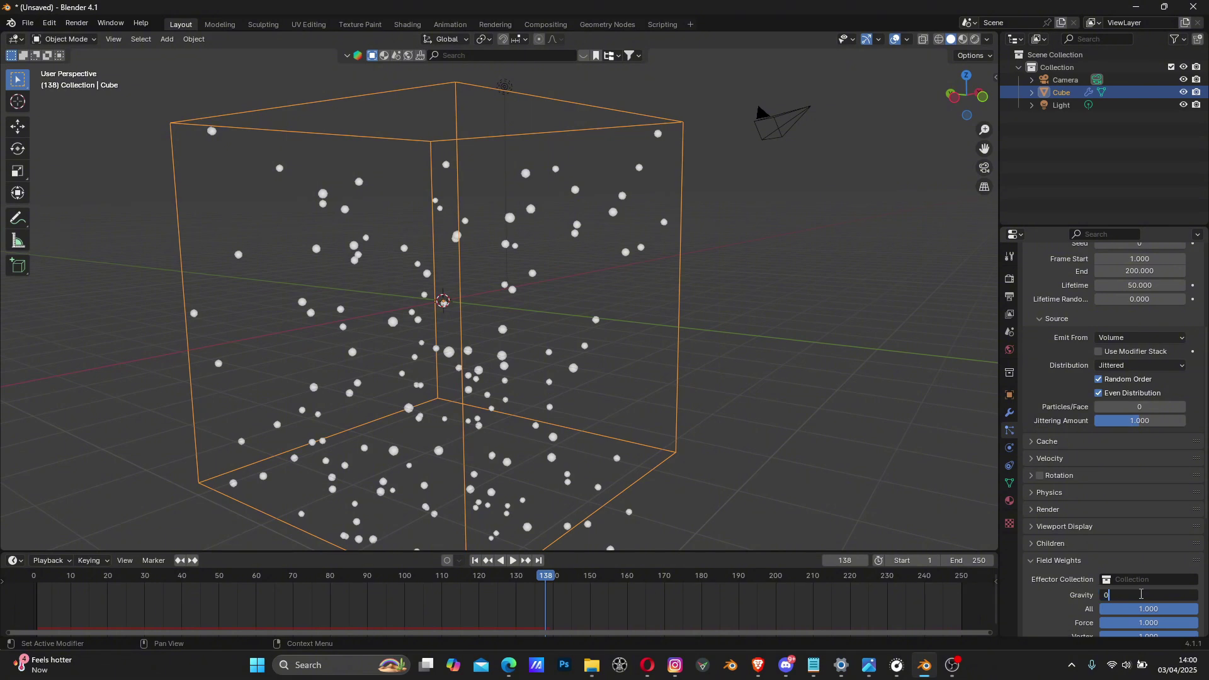
pyautogui.press('Return')
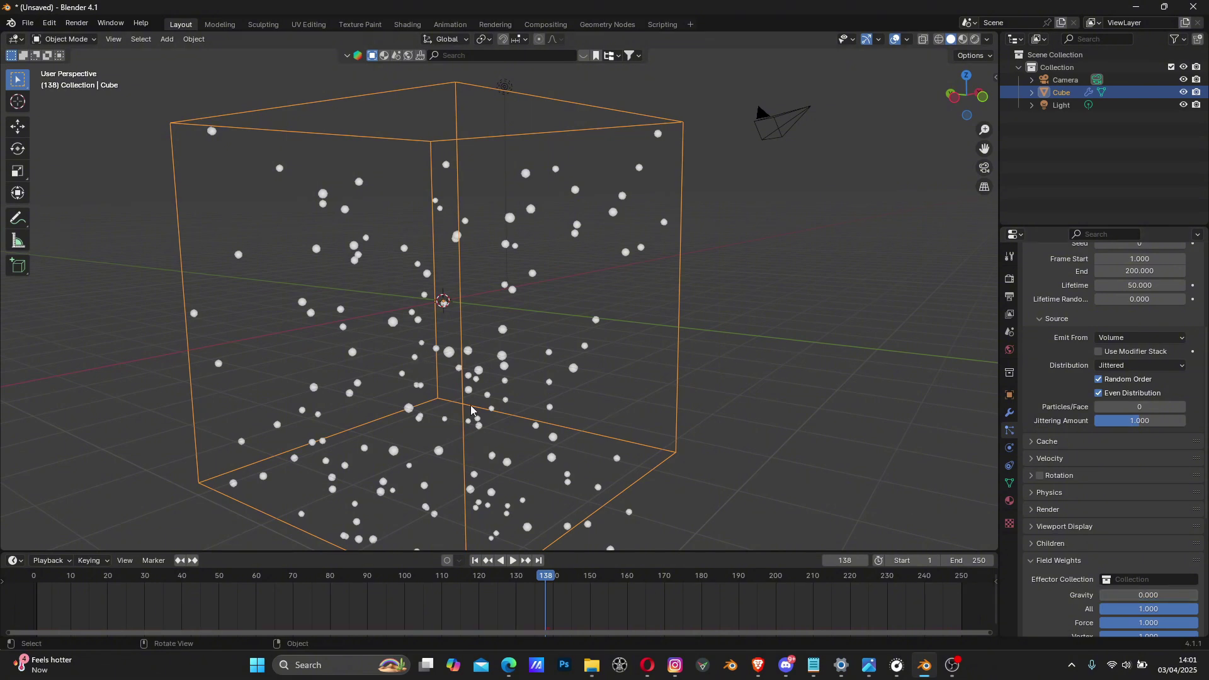
# Replay from frame 1 to see the weightless particles drift and fill the box.
pyautogui.click(476, 561)
pyautogui.press('space')
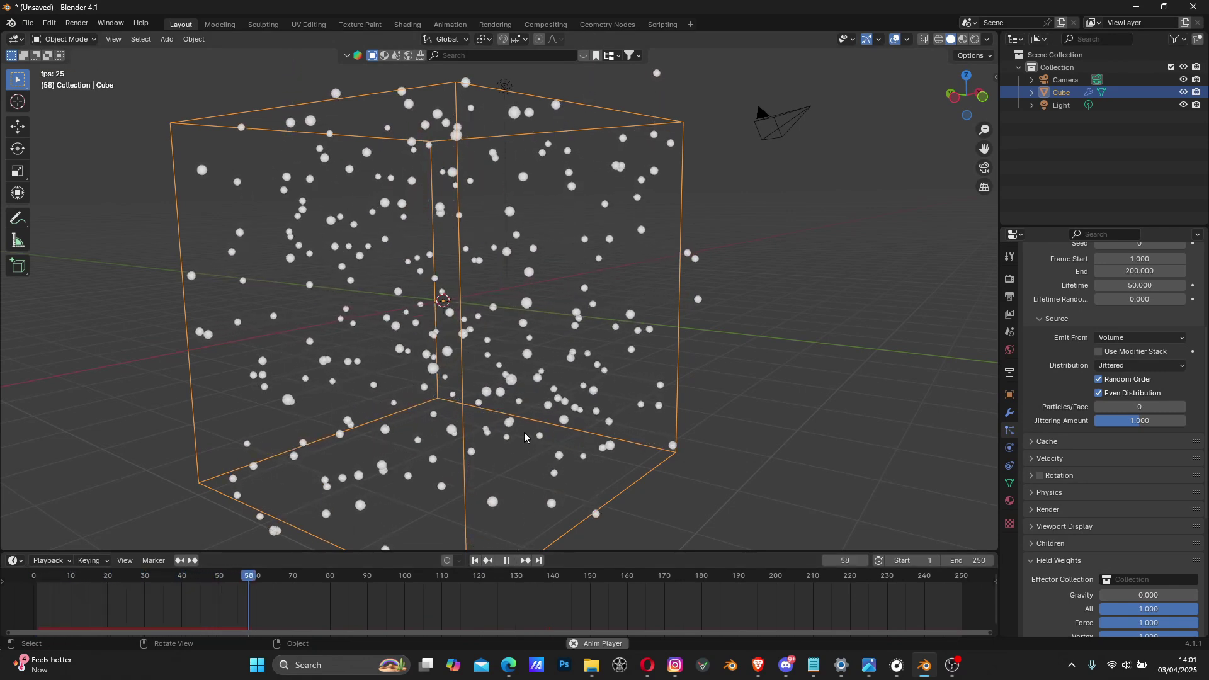
pyautogui.press('space')
pyautogui.scroll(6, 1090, 449)
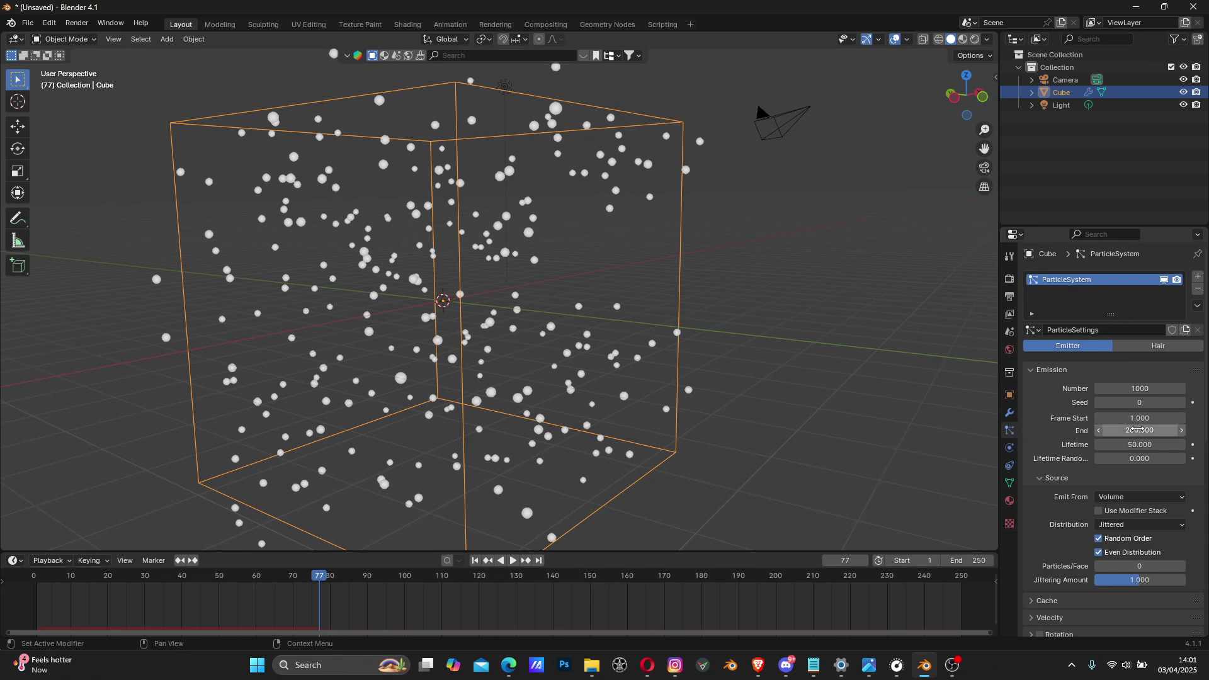
pyautogui.click(1139, 430)
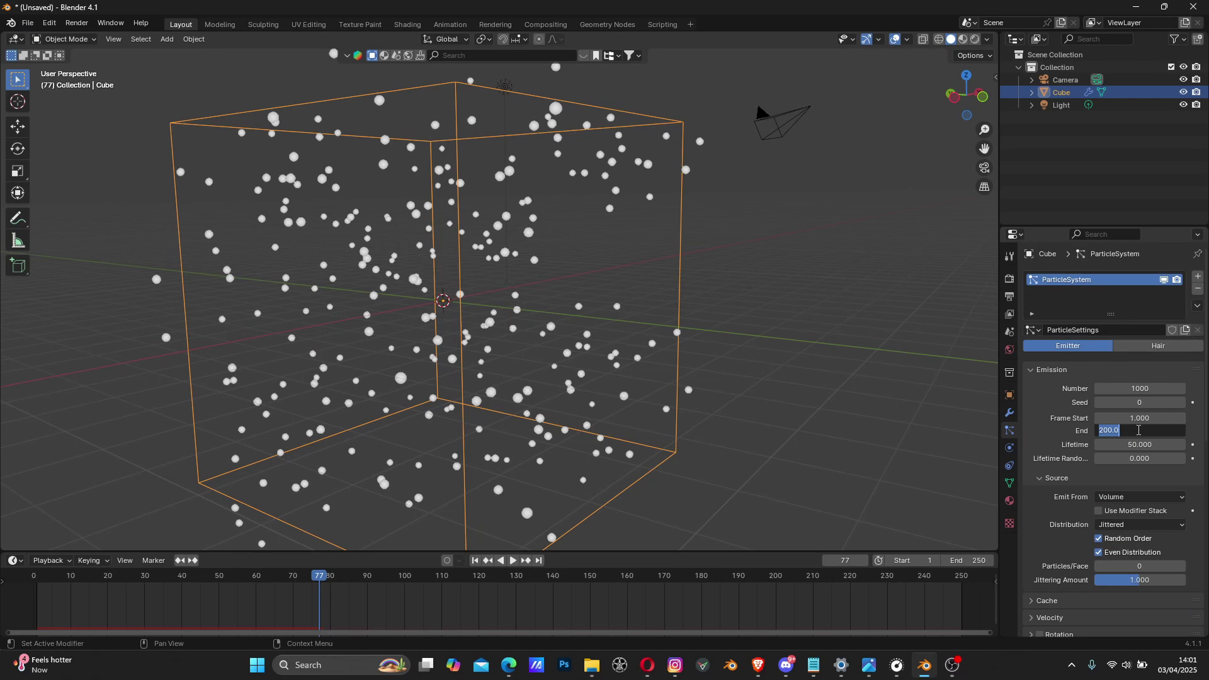
pyautogui.write('1')
pyautogui.press('Return')
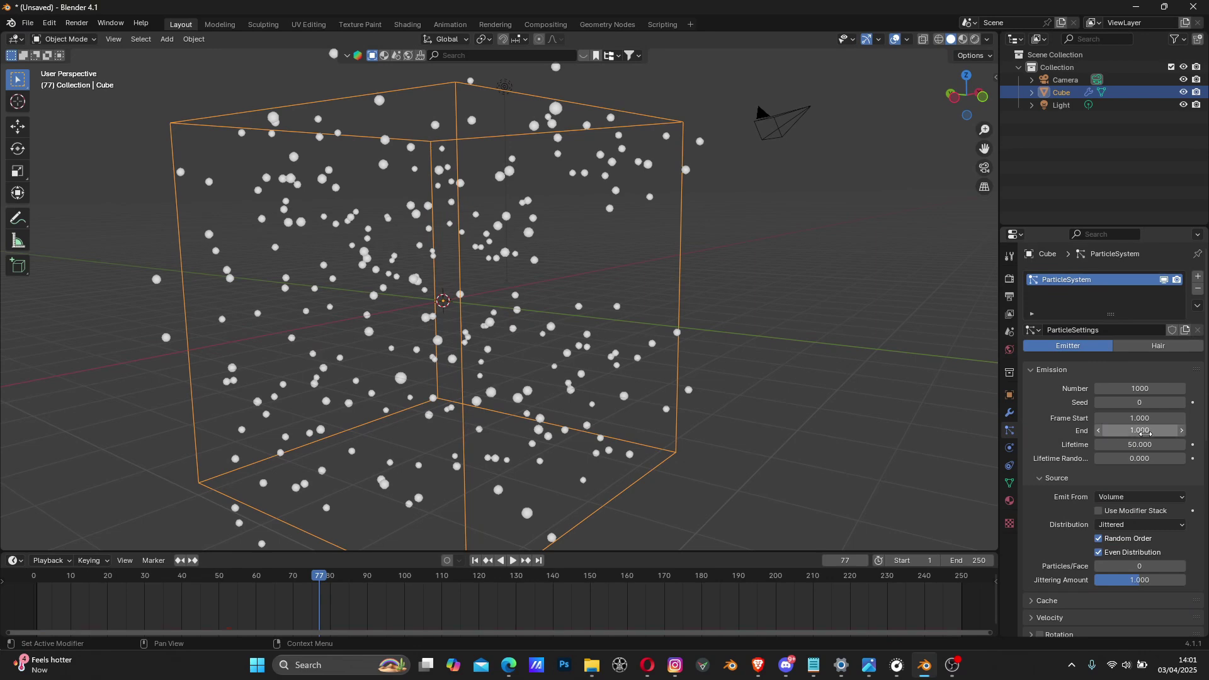
pyautogui.click(474, 561)
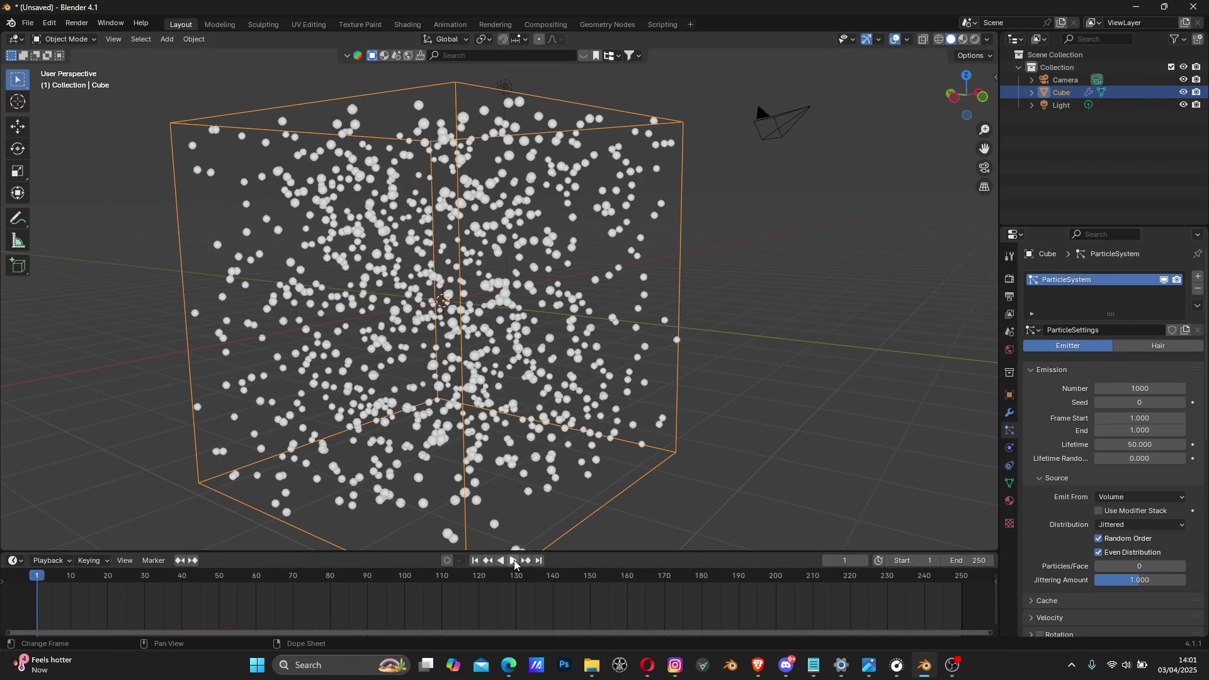
pyautogui.click(514, 560)
pyautogui.scroll(-10, 592, 356)
pyautogui.click(508, 561)
pyautogui.click(477, 562)
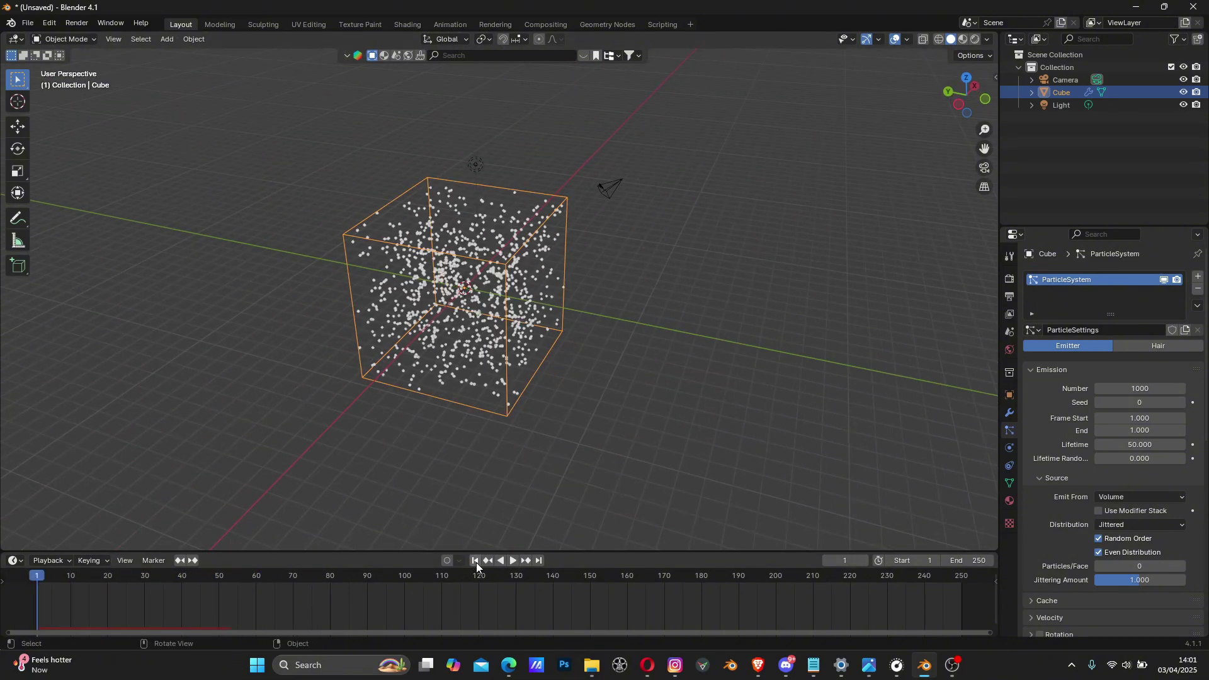
pyautogui.press('space')
pyautogui.moveTo(517, 338); pyautogui.dragTo(445, 365, button='middle')
pyautogui.press('space')
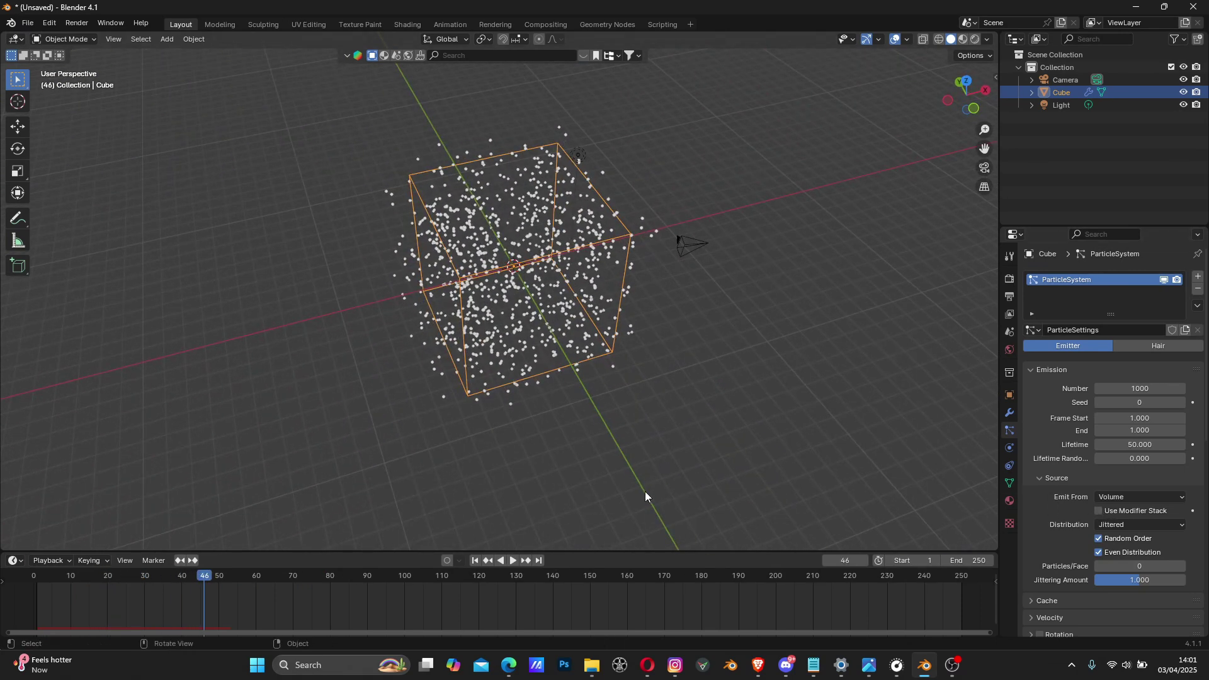
pyautogui.press('space')
pyautogui.press('space')
# Set the particle Lifetime to 1000 frames.
pyautogui.moveTo(217, 577); pyautogui.dragTo(231, 578)
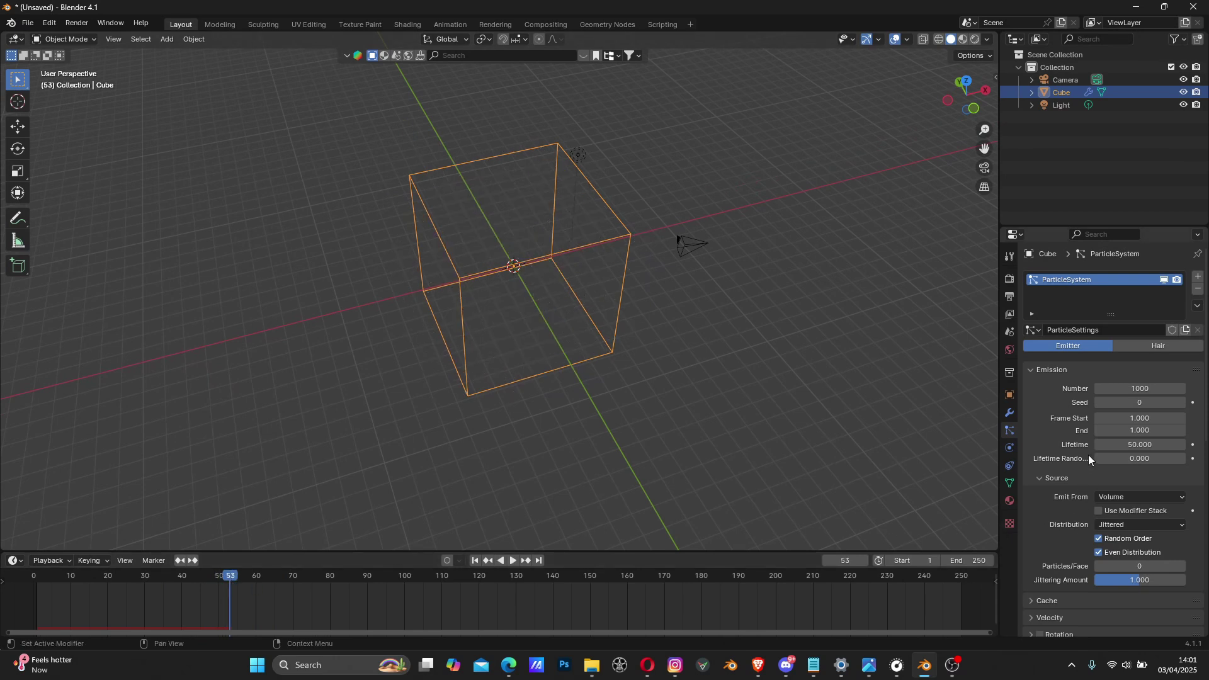
pyautogui.click(1143, 445)
pyautogui.press('Return')
# Replay from frame 1 to watch the particles persist and drift beyond the box.
pyautogui.moveTo(463, 414); pyautogui.dragTo(471, 376, button='middle')
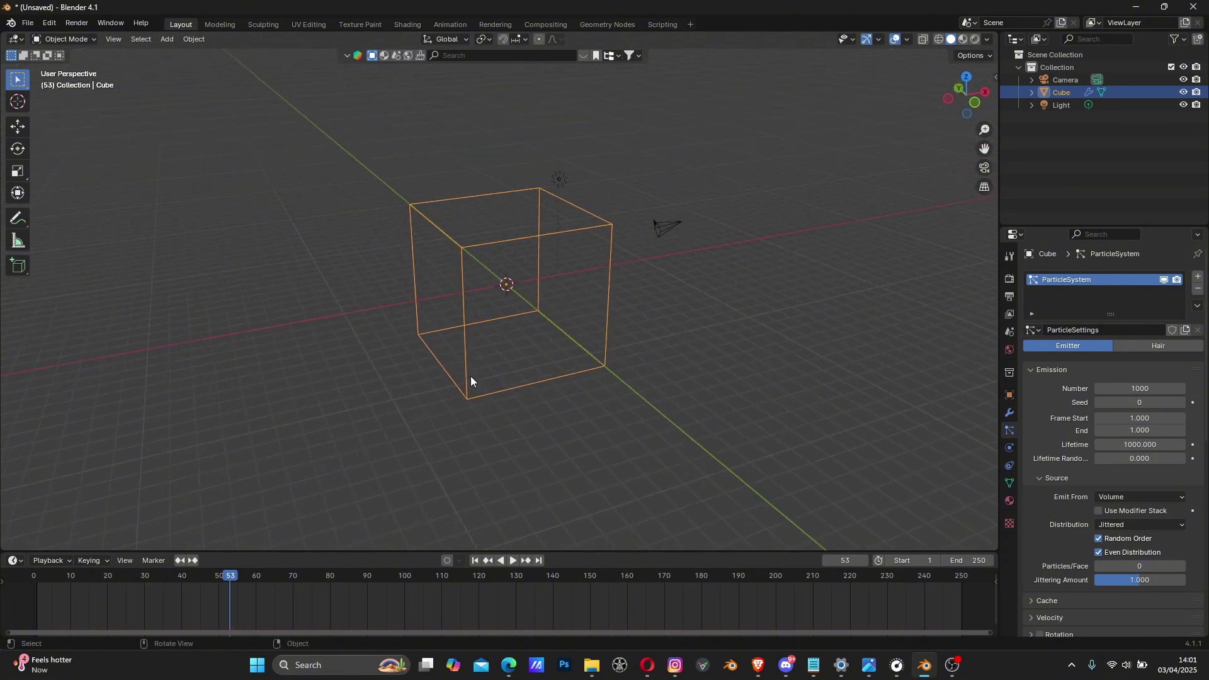
pyautogui.click(476, 560)
pyautogui.press('space')
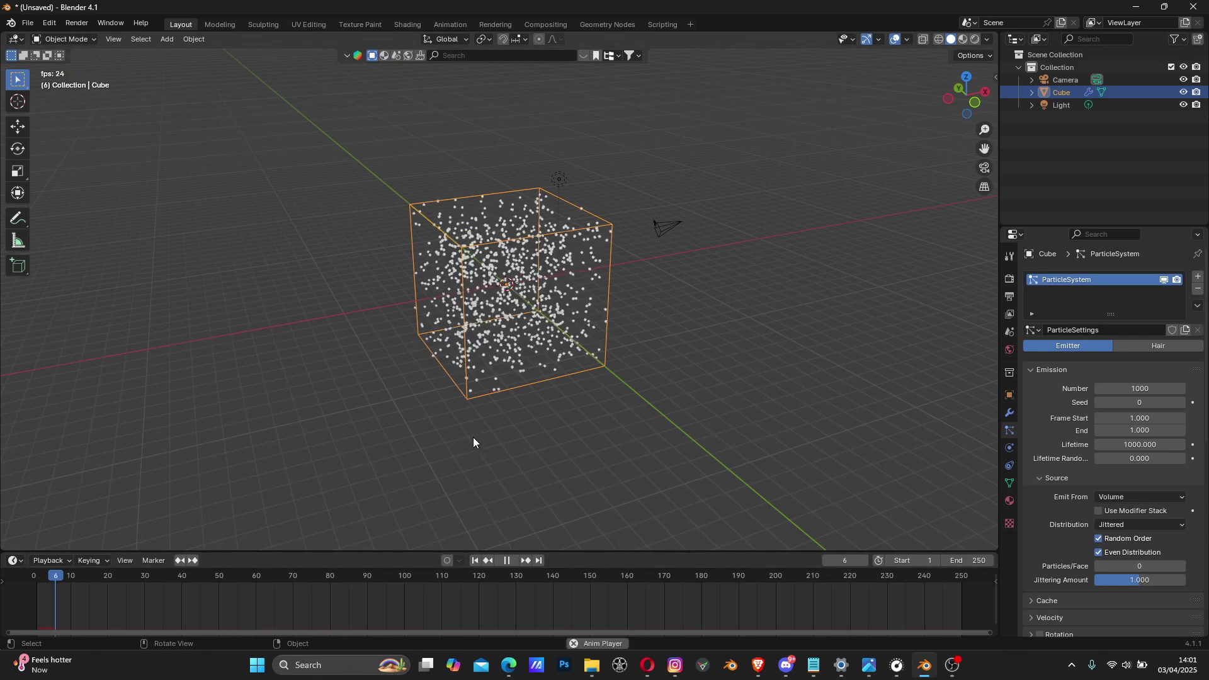
pyautogui.moveTo(524, 392); pyautogui.dragTo(504, 498, button='middle')
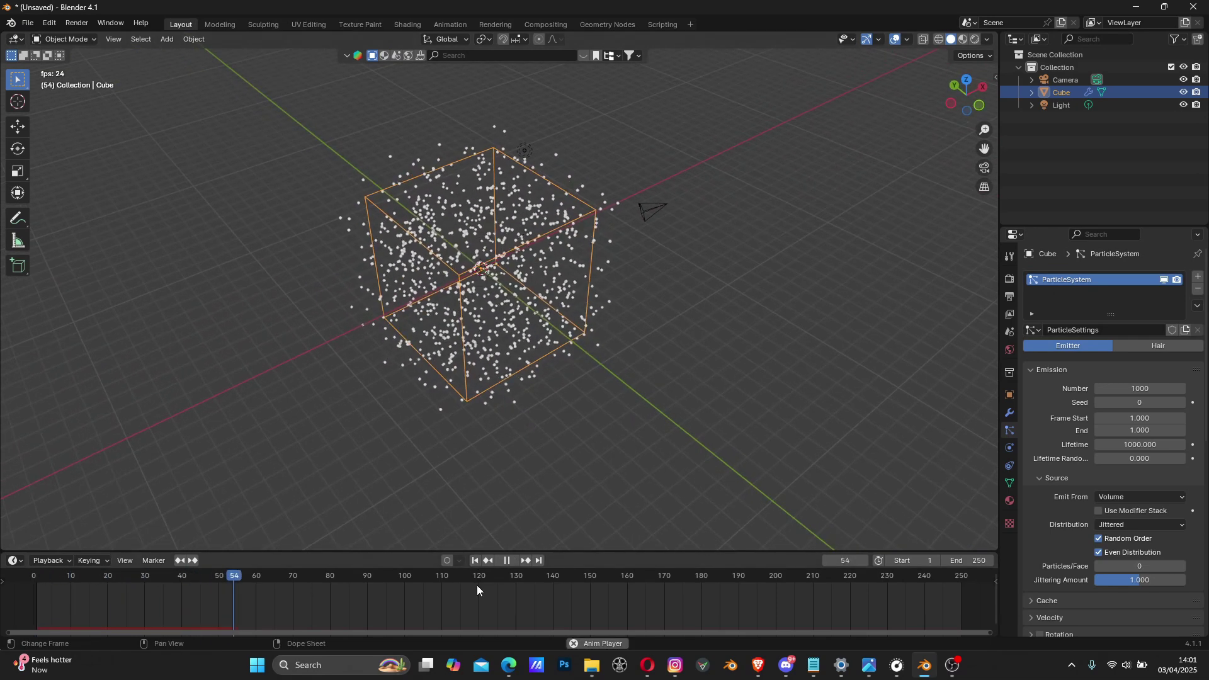
pyautogui.moveTo(554, 397); pyautogui.dragTo(592, 379, button='middle')
pyautogui.press('space')
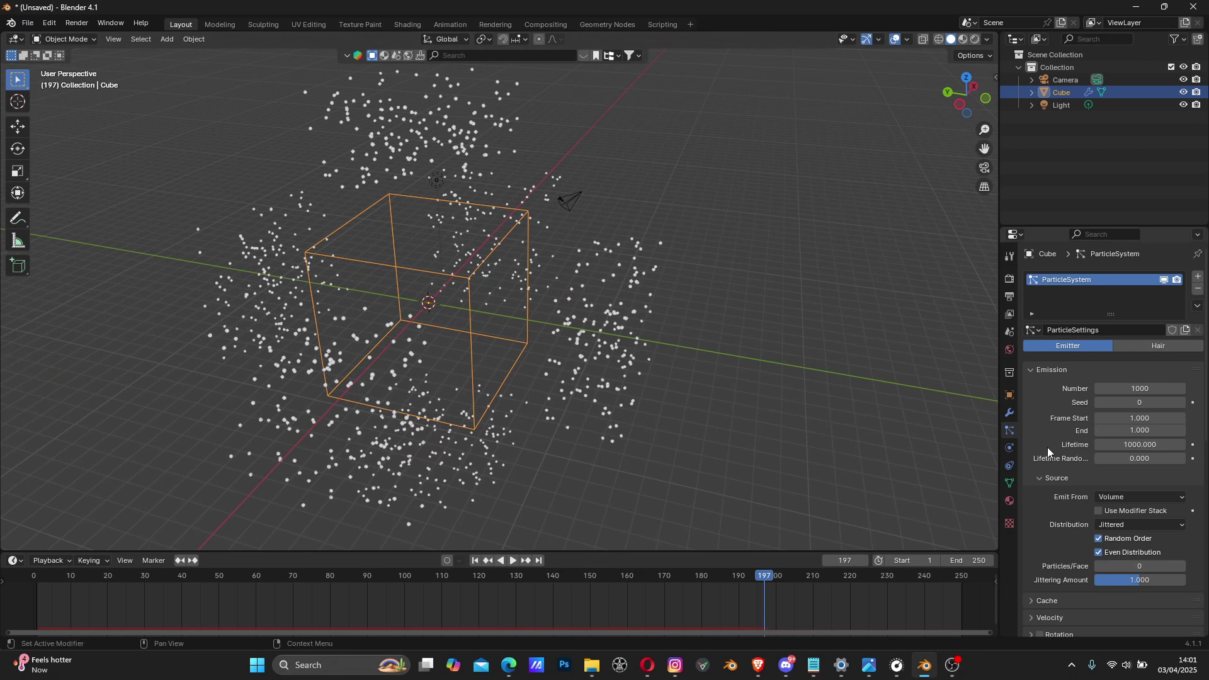
pyautogui.scroll(-1, 1059, 511)
# Expand the Velocity panel and set the particles' Normal velocity to 0 m/s.
pyautogui.scroll(-3, 1060, 523)
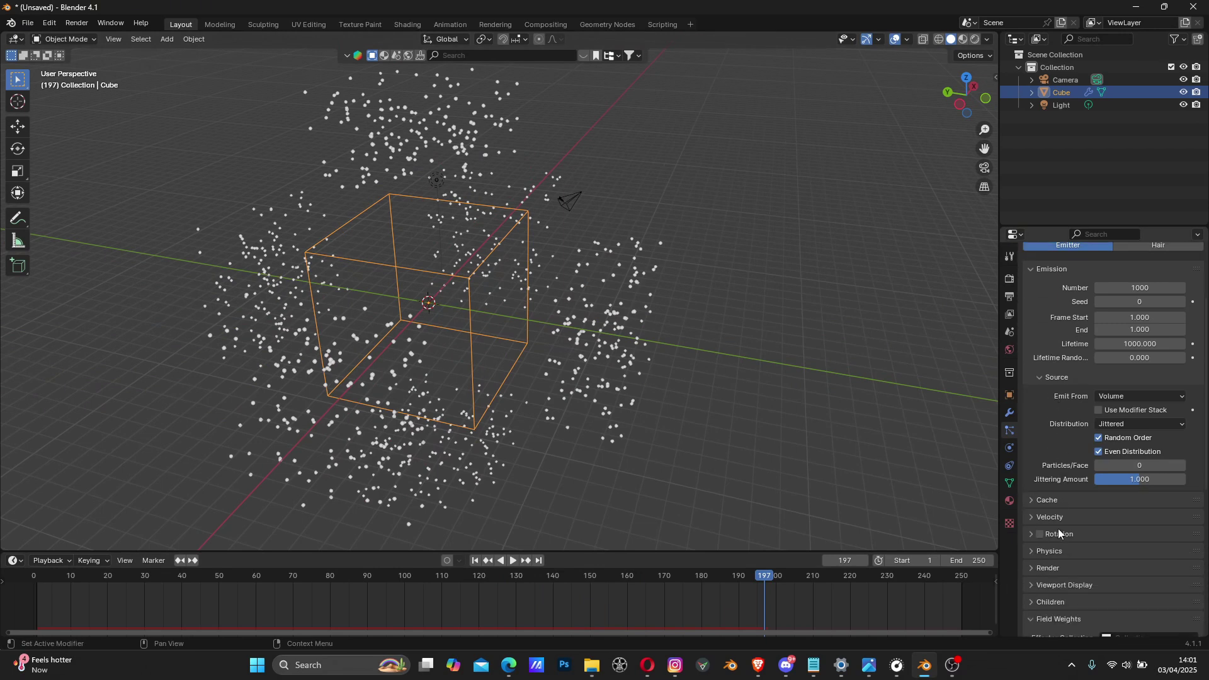
pyautogui.click(1030, 516)
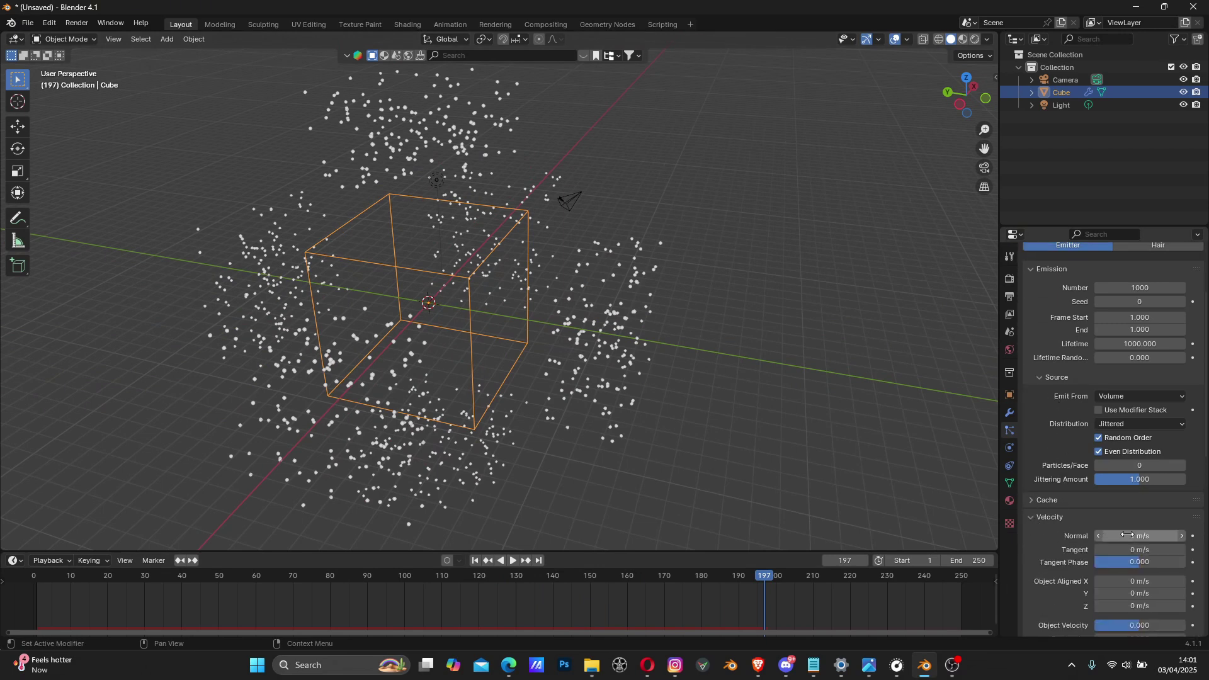
pyautogui.moveTo(1143, 536); pyautogui.dragTo(1144, 536)
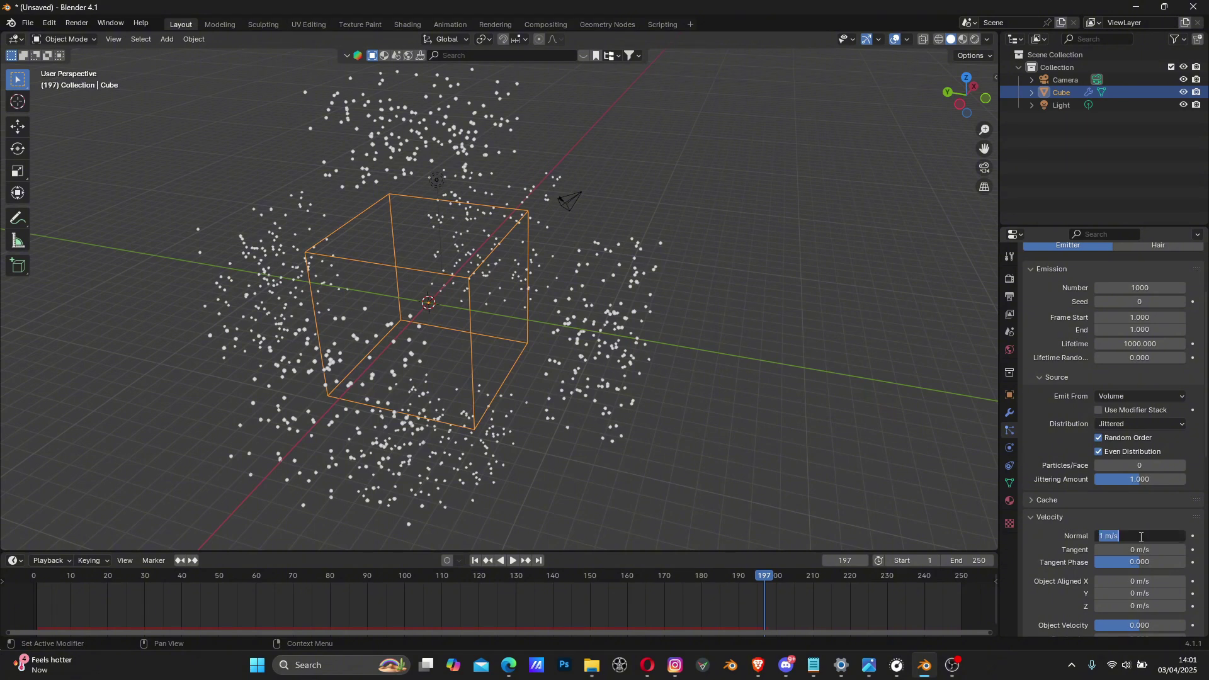
pyautogui.press('Return')
# Replay the animation from frame 1 to confirm the particles stay inside the cube, then rewind.
pyautogui.click(475, 561)
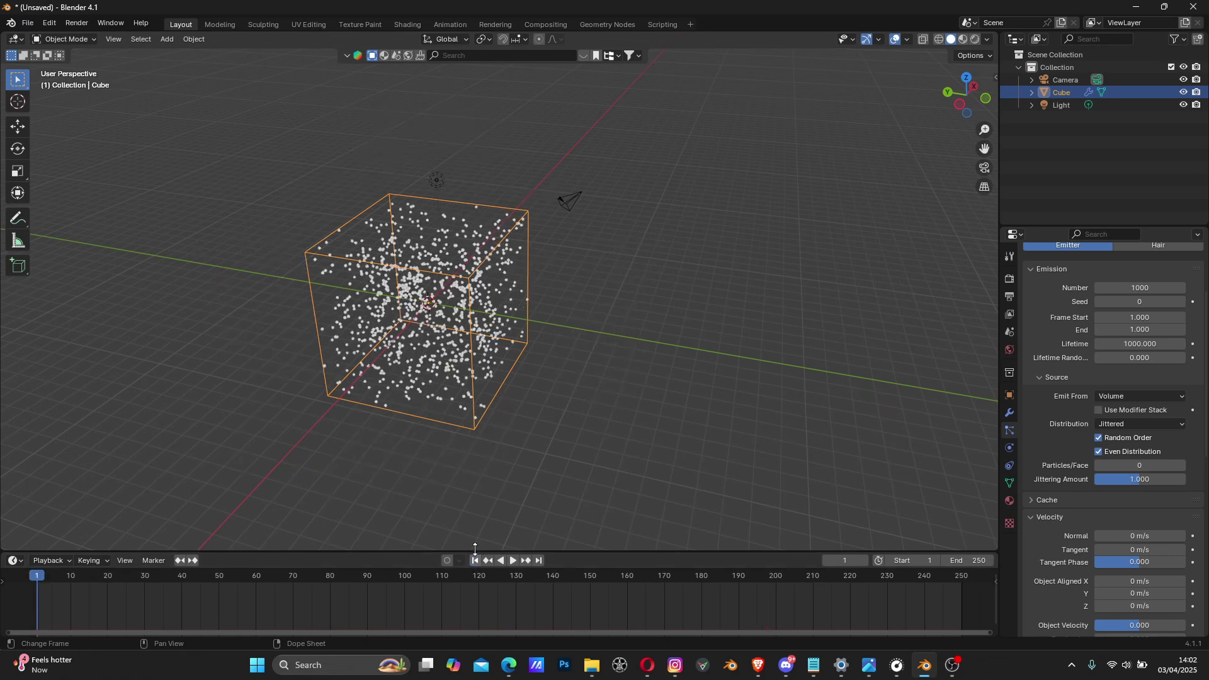
pyautogui.press('space')
pyautogui.scroll(5, 501, 402)
pyautogui.moveTo(481, 369); pyautogui.dragTo(448, 358, button='middle')
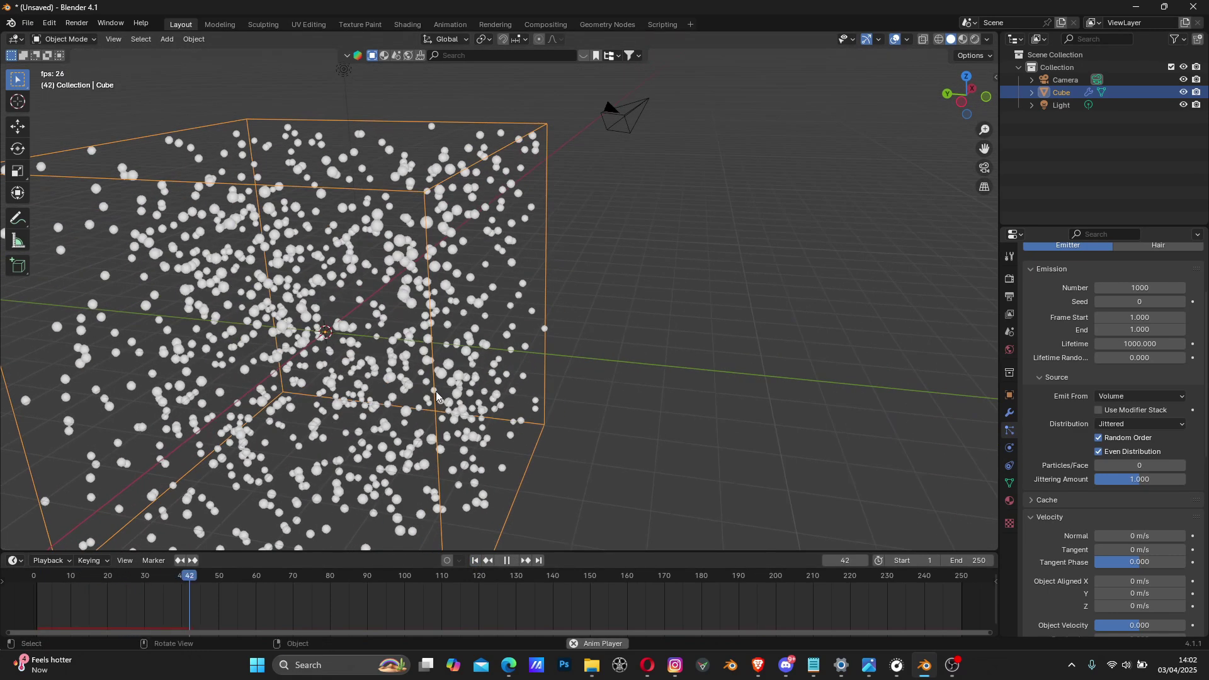
pyautogui.click(507, 560)
pyautogui.hotkey('shift', 'Left')
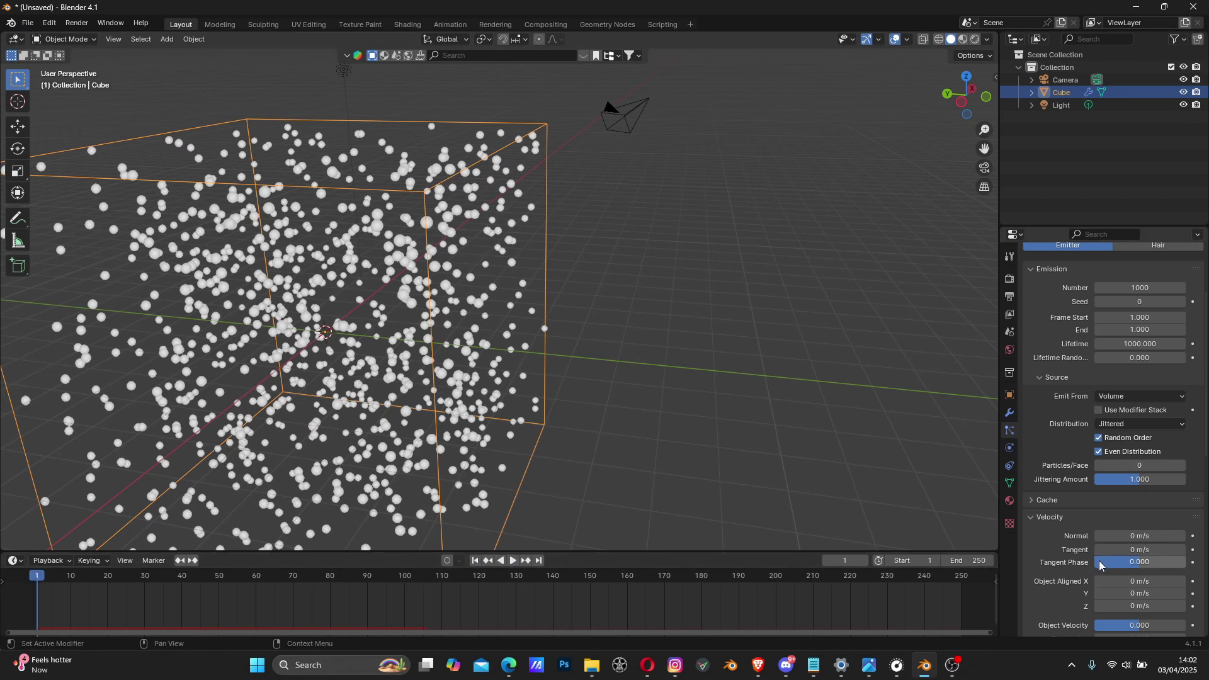
# Set velocity Randomize to 1 and preview the random motion, then rewind to frame 1.
pyautogui.scroll(-4, 1096, 567)
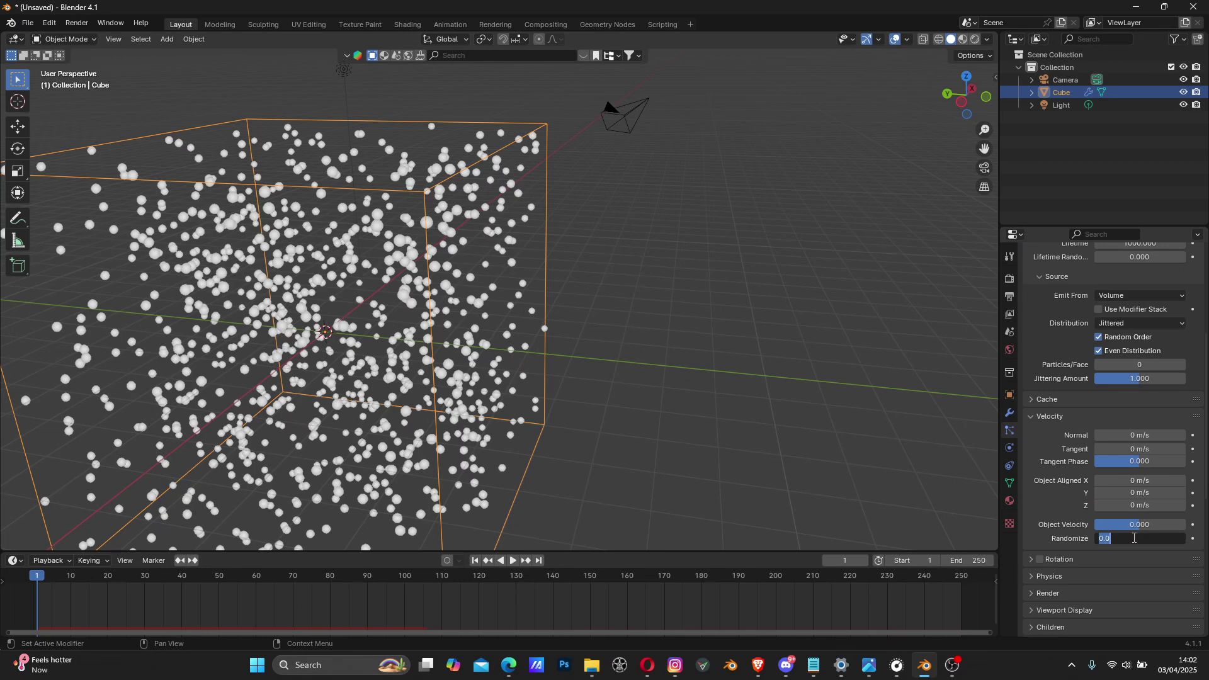
pyautogui.press('Return')
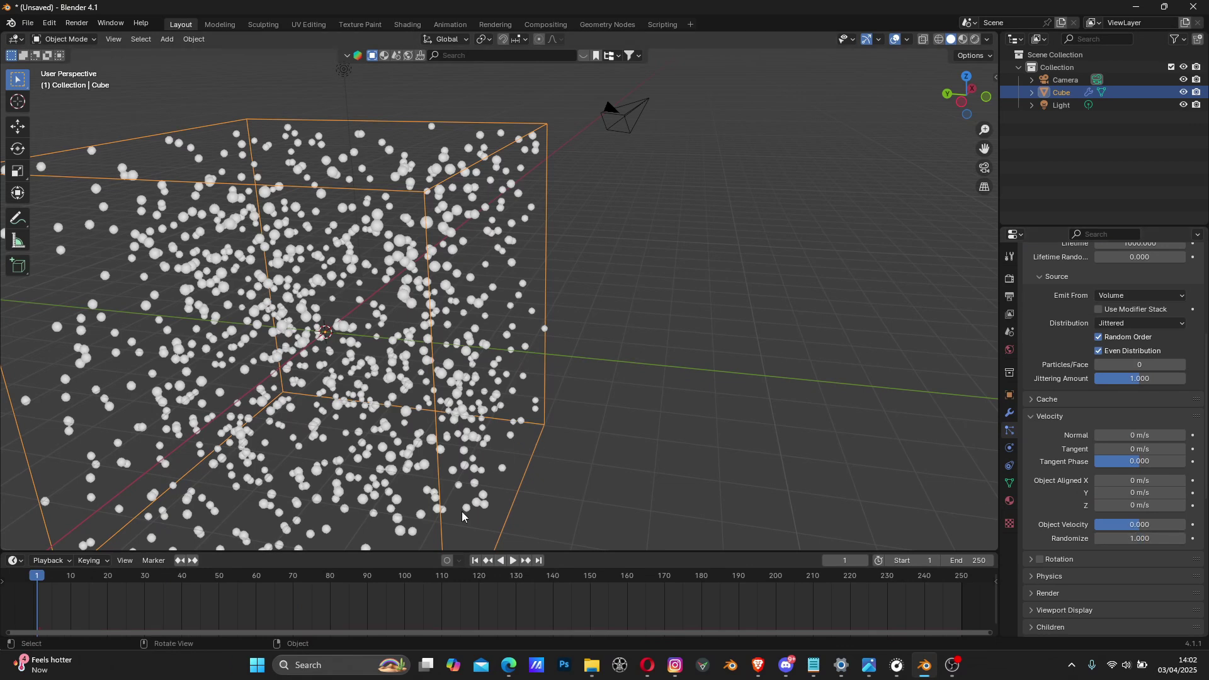
pyautogui.click(514, 561)
pyautogui.moveTo(504, 359); pyautogui.dragTo(592, 345, button='middle')
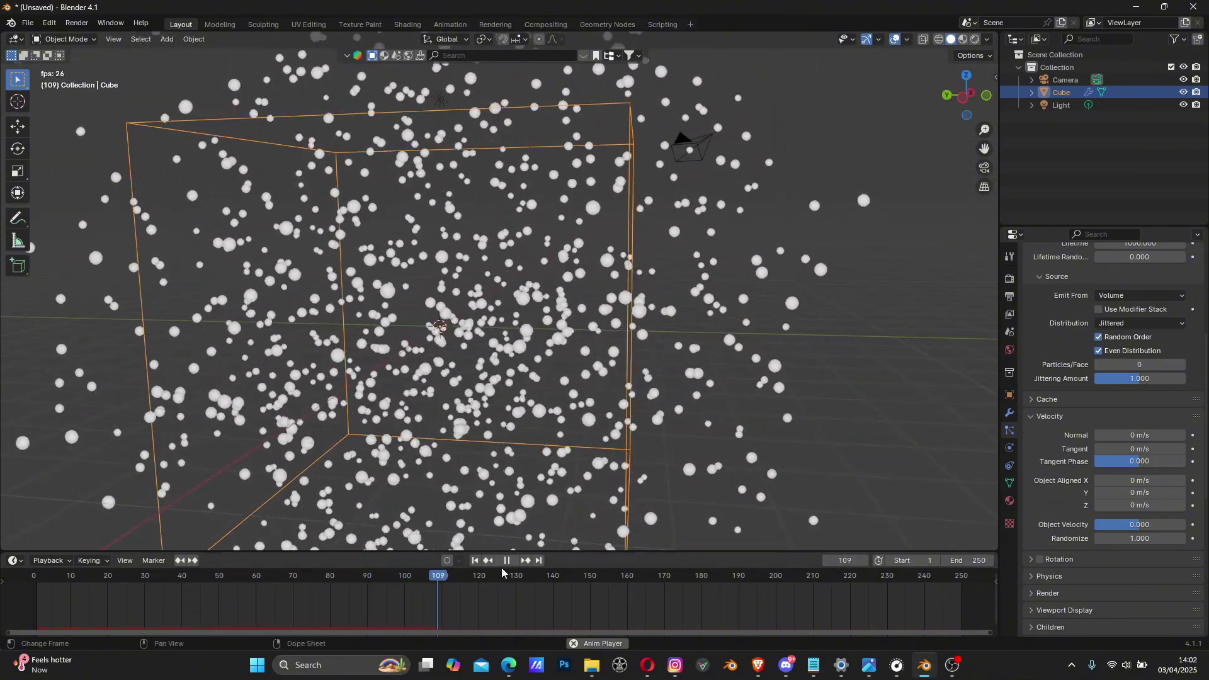
pyautogui.click(508, 561)
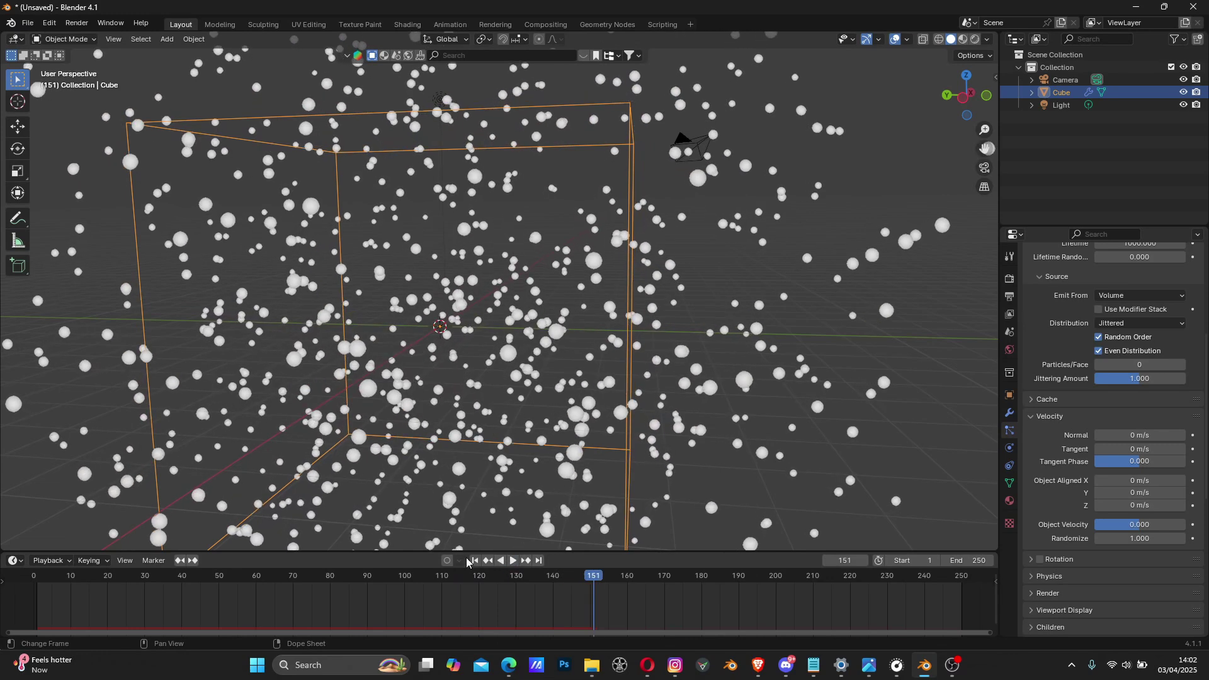
pyautogui.click(475, 560)
# Lower velocity Randomize to 0.05 and replay the animation to check the gentler drift.
pyautogui.click(1144, 538)
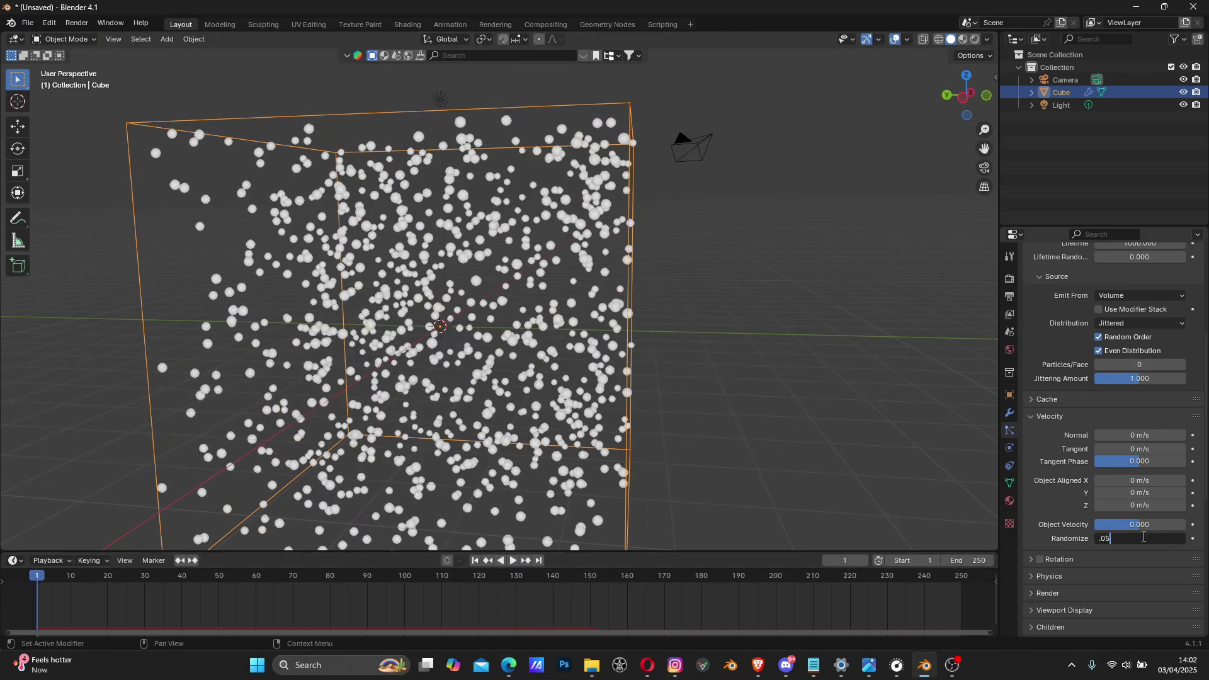
pyautogui.press('Return')
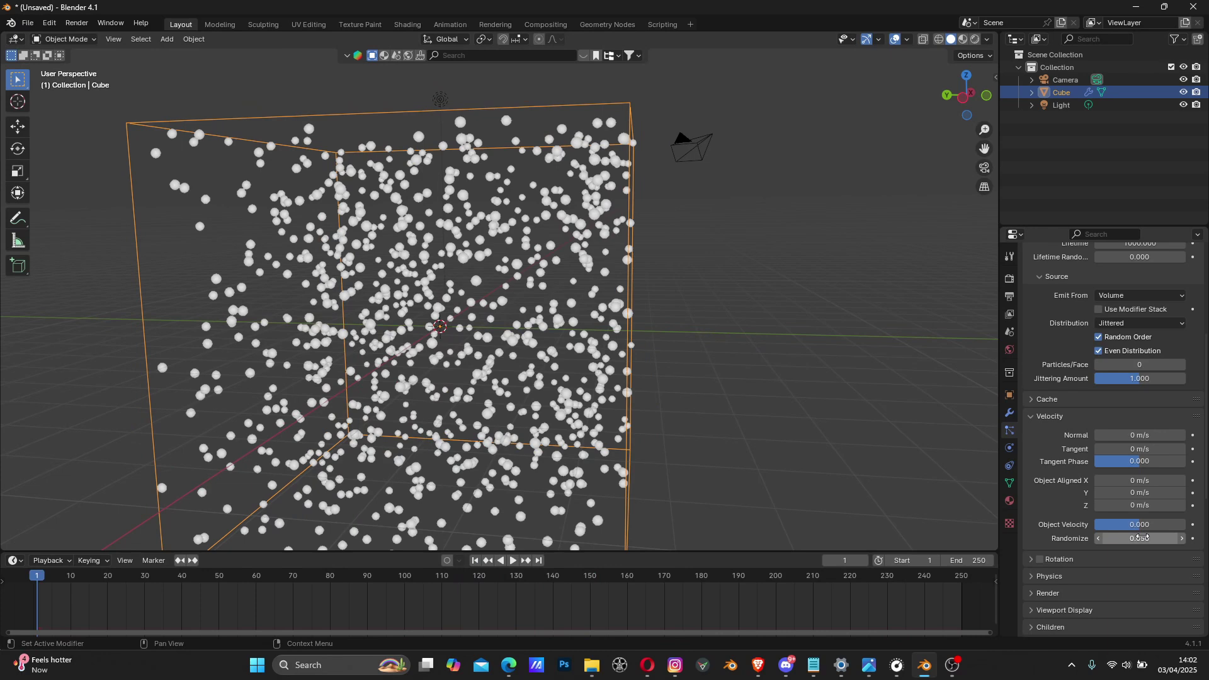
pyautogui.click(512, 561)
pyautogui.scroll(3, 481, 357)
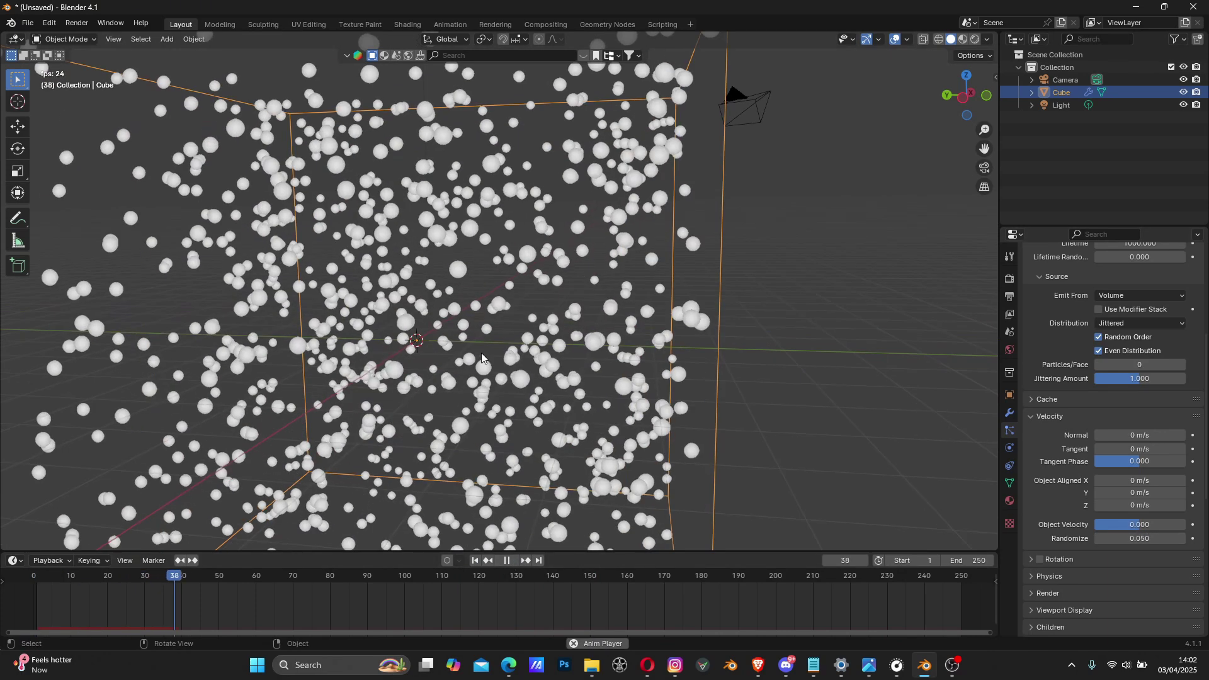
pyautogui.scroll(2, 471, 317)
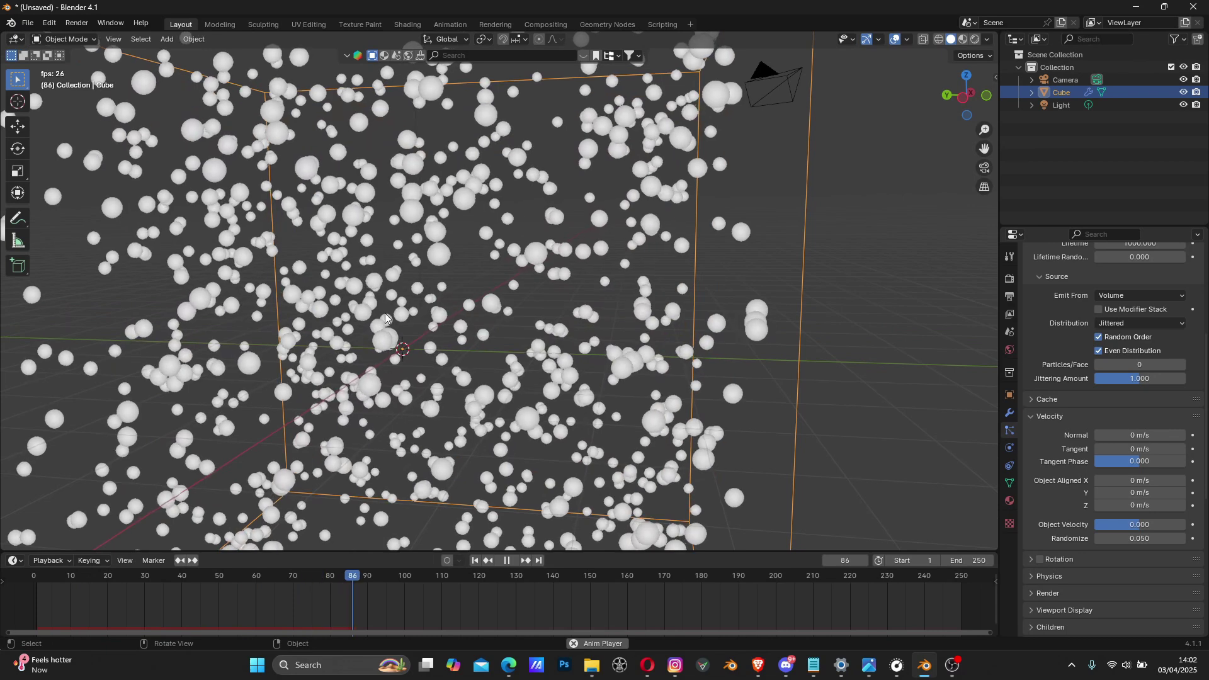
pyautogui.click(510, 561)
pyautogui.press('super+e')
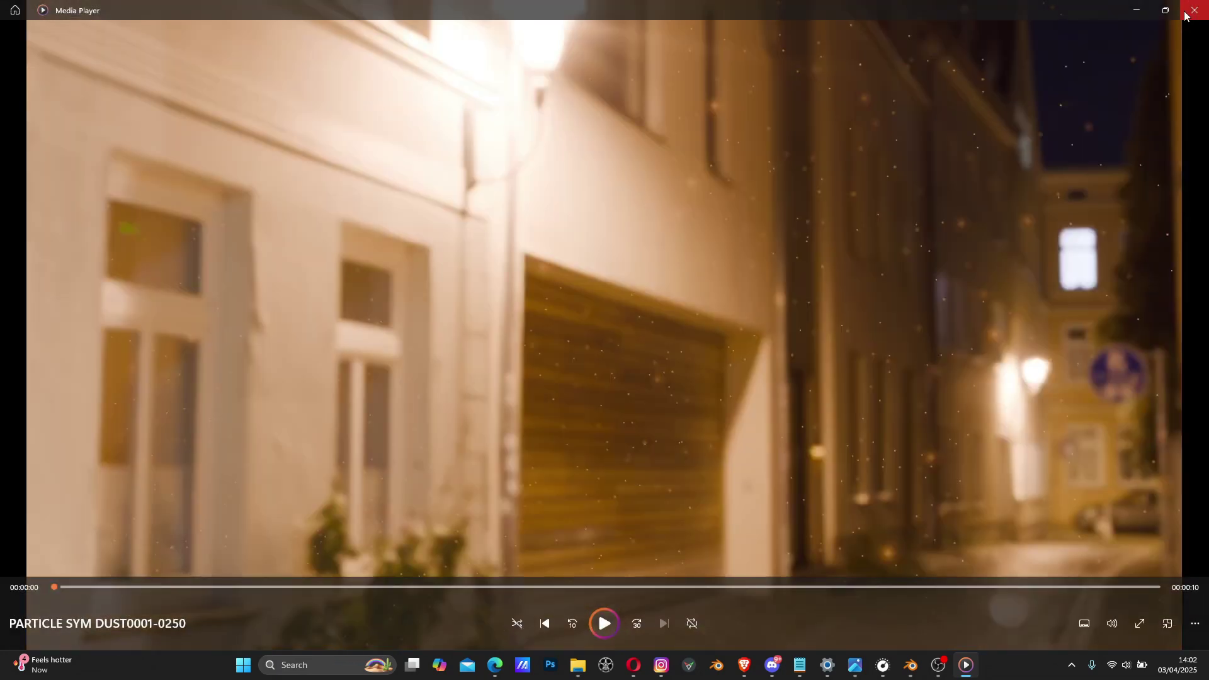
# Close the reference video and replay the particle animation from frame 1, viewing the whole cube.
pyautogui.click(1193, 11)
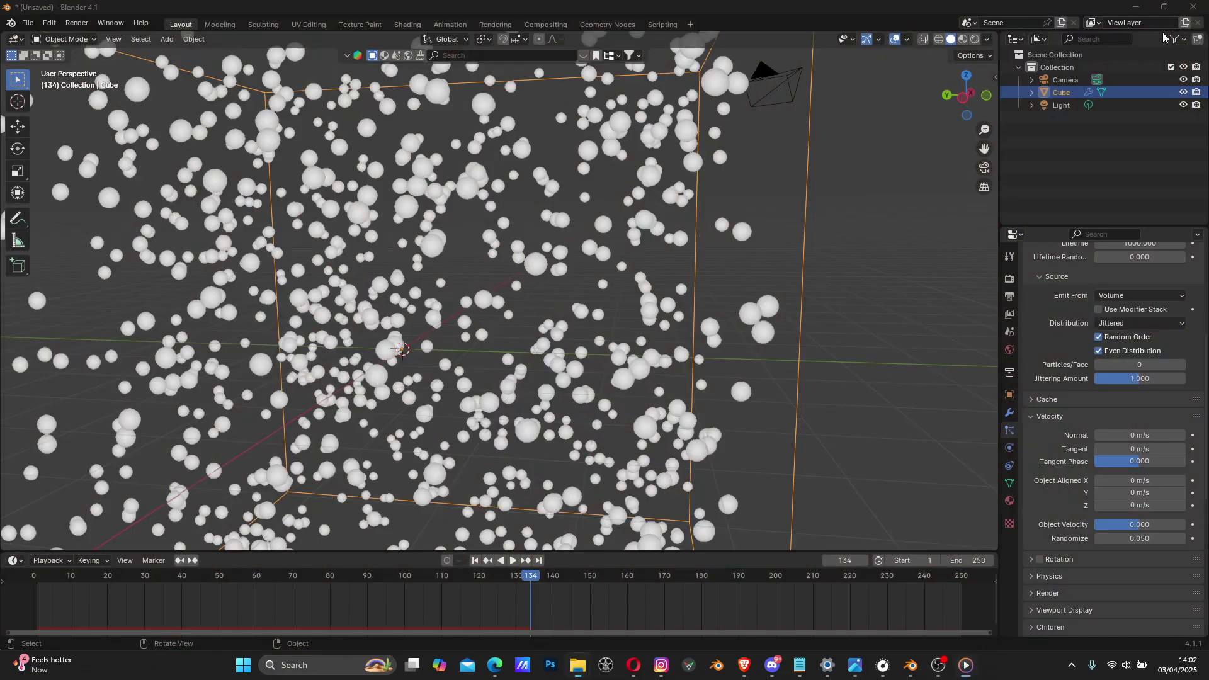
pyautogui.click(476, 561)
pyautogui.press('space')
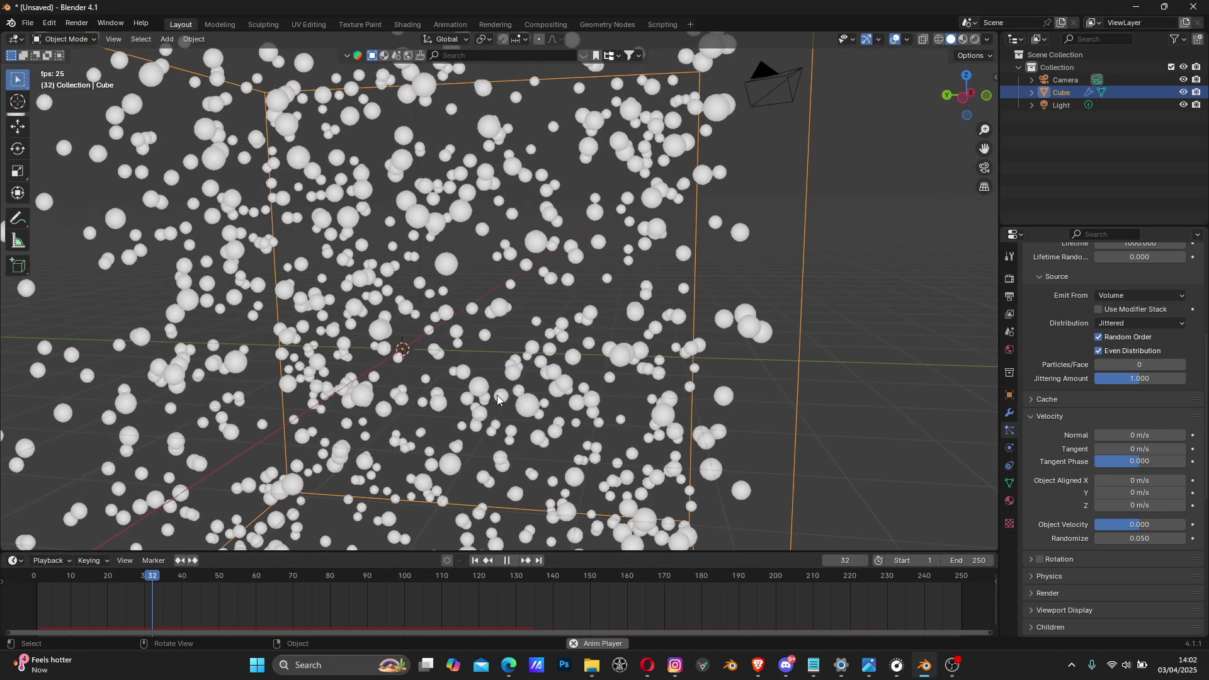
pyautogui.scroll(-3, 463, 362)
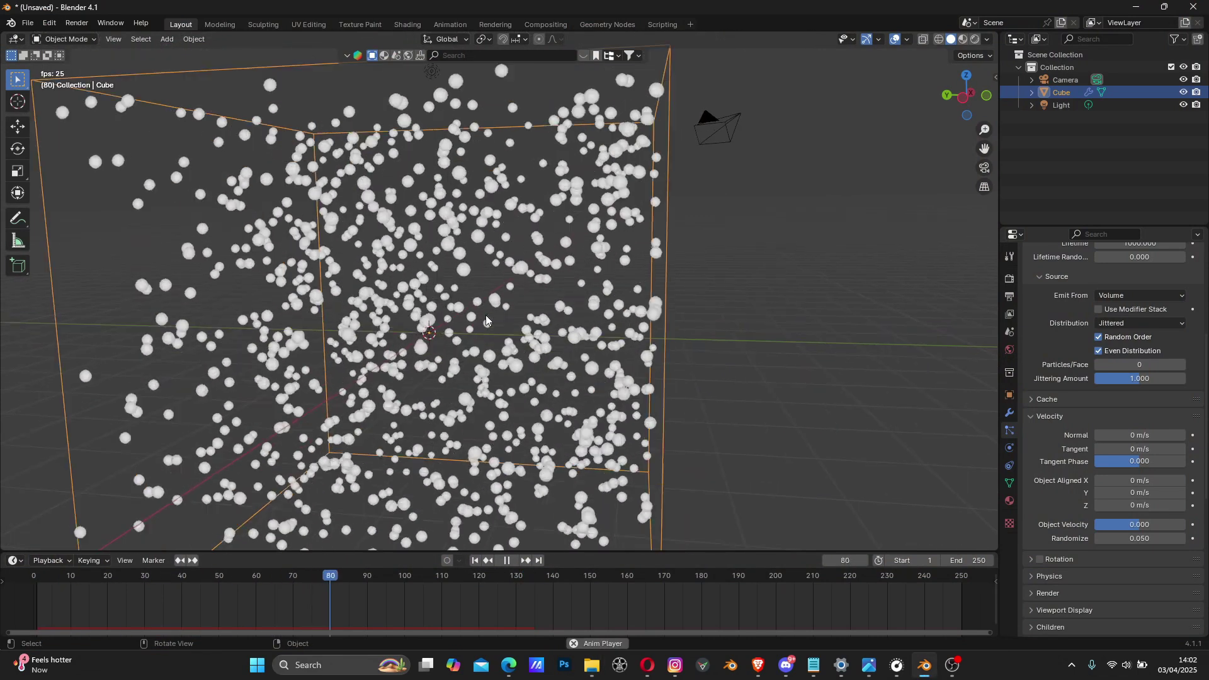
pyautogui.scroll(3, 486, 320)
pyautogui.moveTo(486, 320); pyautogui.dragTo(434, 346, button='middle')
pyautogui.press('space')
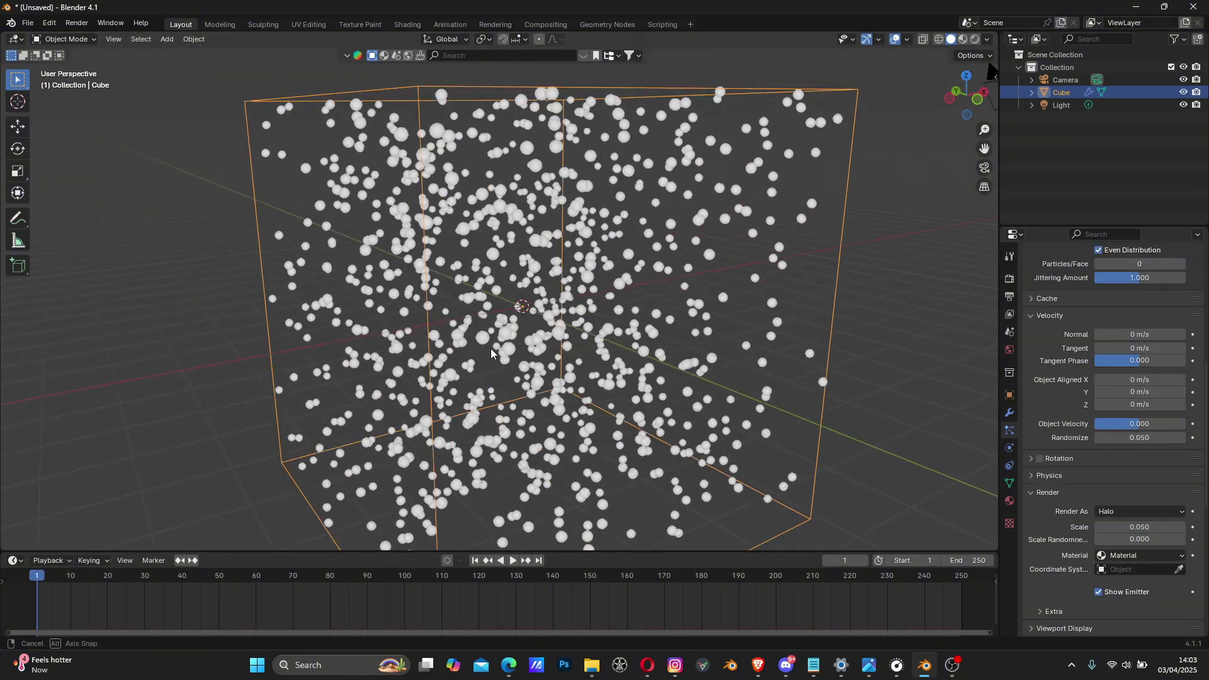
pyautogui.scroll(-4, 490, 349)
pyautogui.moveTo(478, 345); pyautogui.dragTo(481, 351, button='middle')
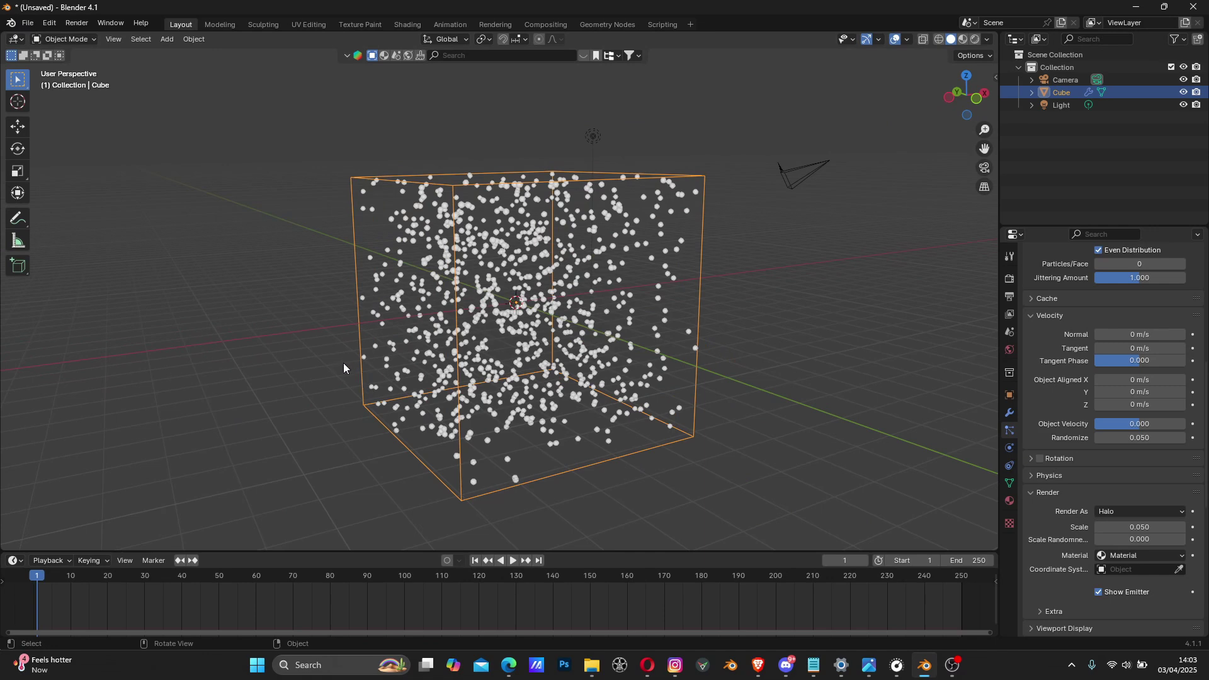
# Add an Ico Sphere mesh and drag it far left along the X axis, outside the box.
pyautogui.hotkey('shift', 'a')
pyautogui.moveTo(319, 375)
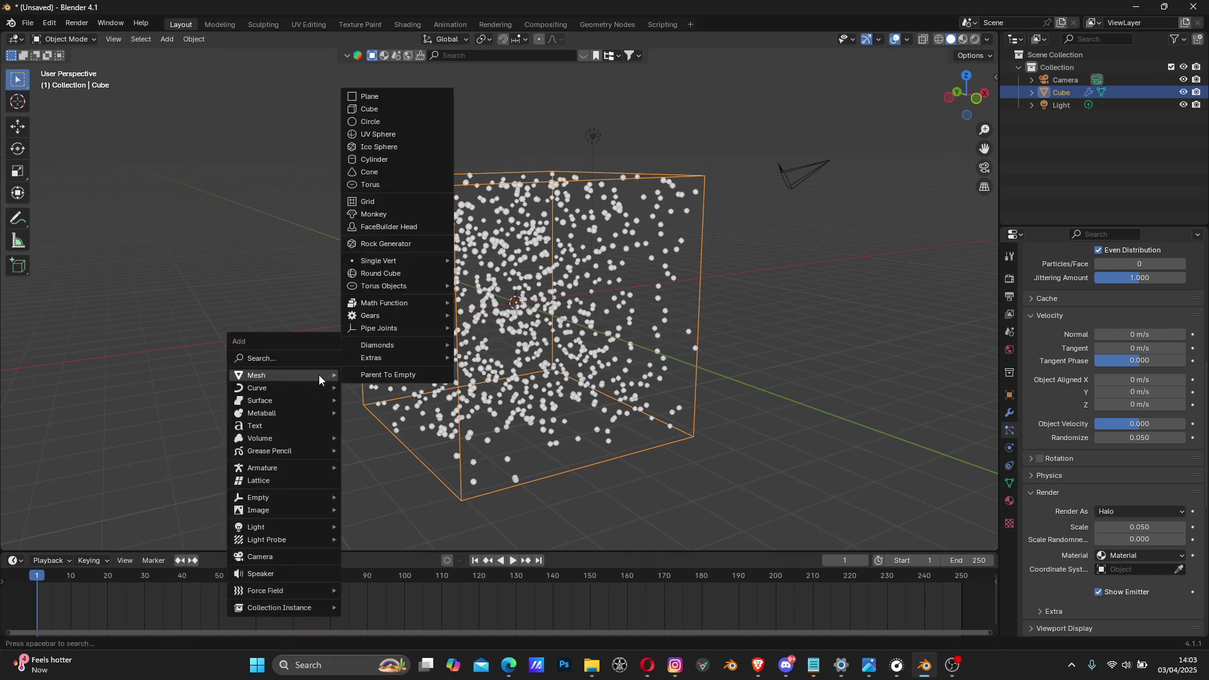
pyautogui.click(416, 146)
pyautogui.moveTo(502, 312); pyautogui.dragTo(517, 339, button='middle')
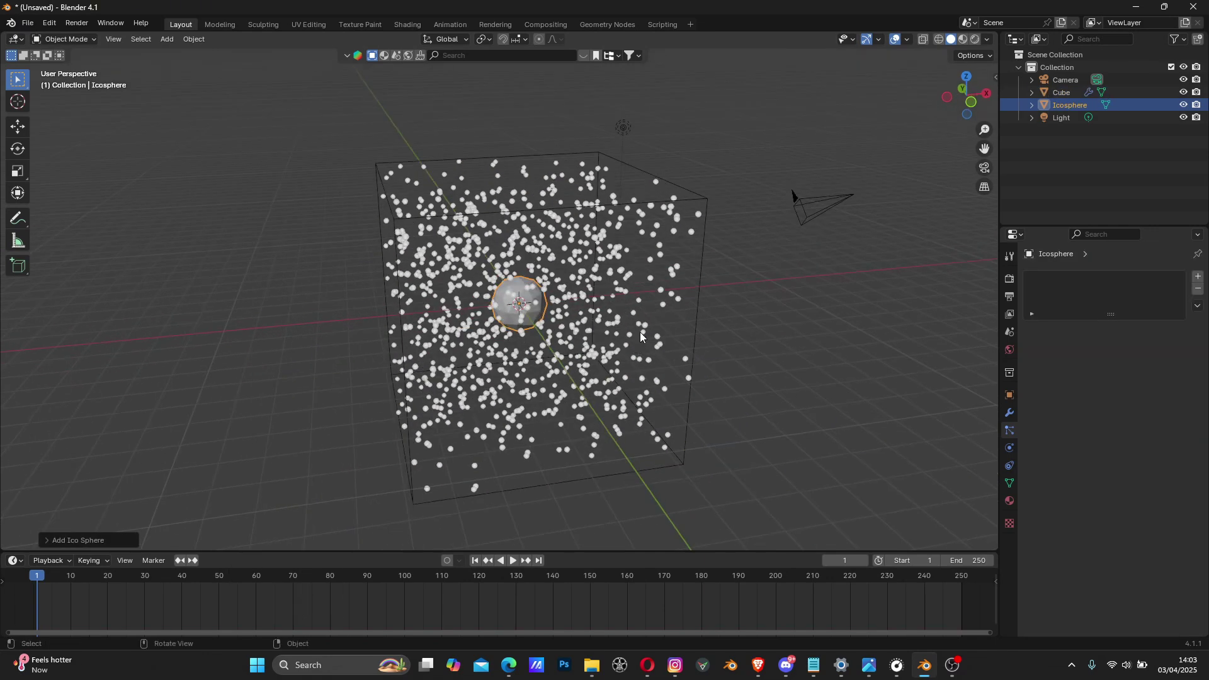
pyautogui.click(17, 127)
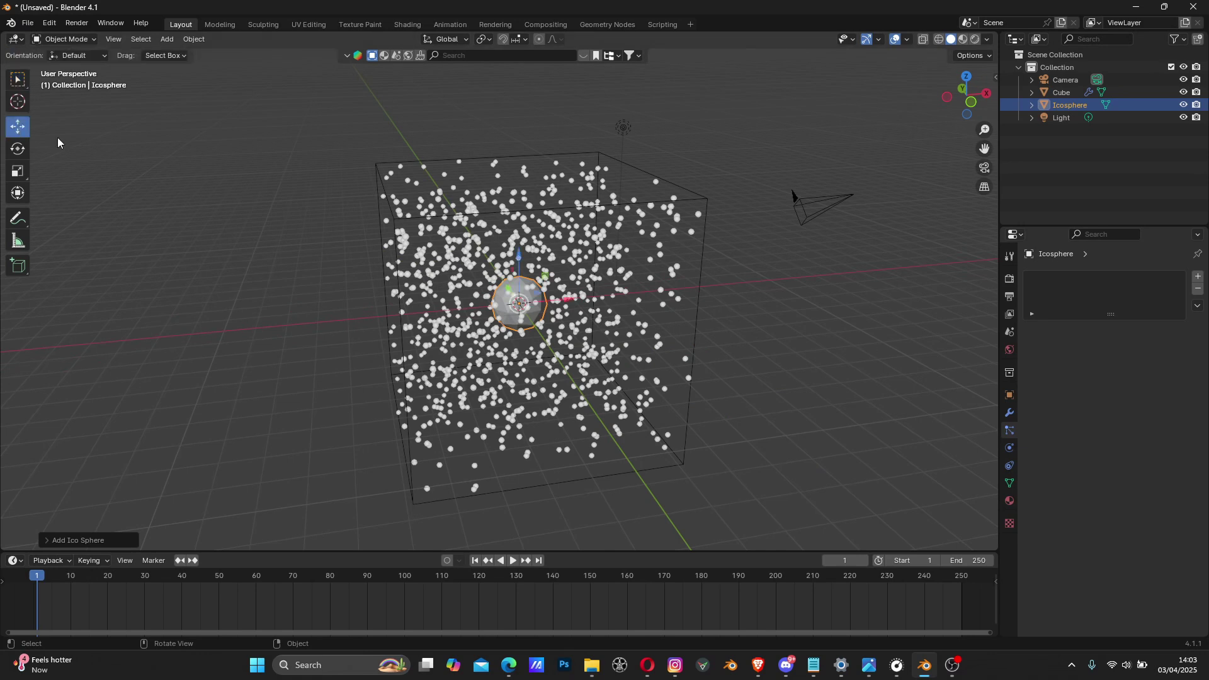
pyautogui.moveTo(573, 300); pyautogui.dragTo(151, 328)
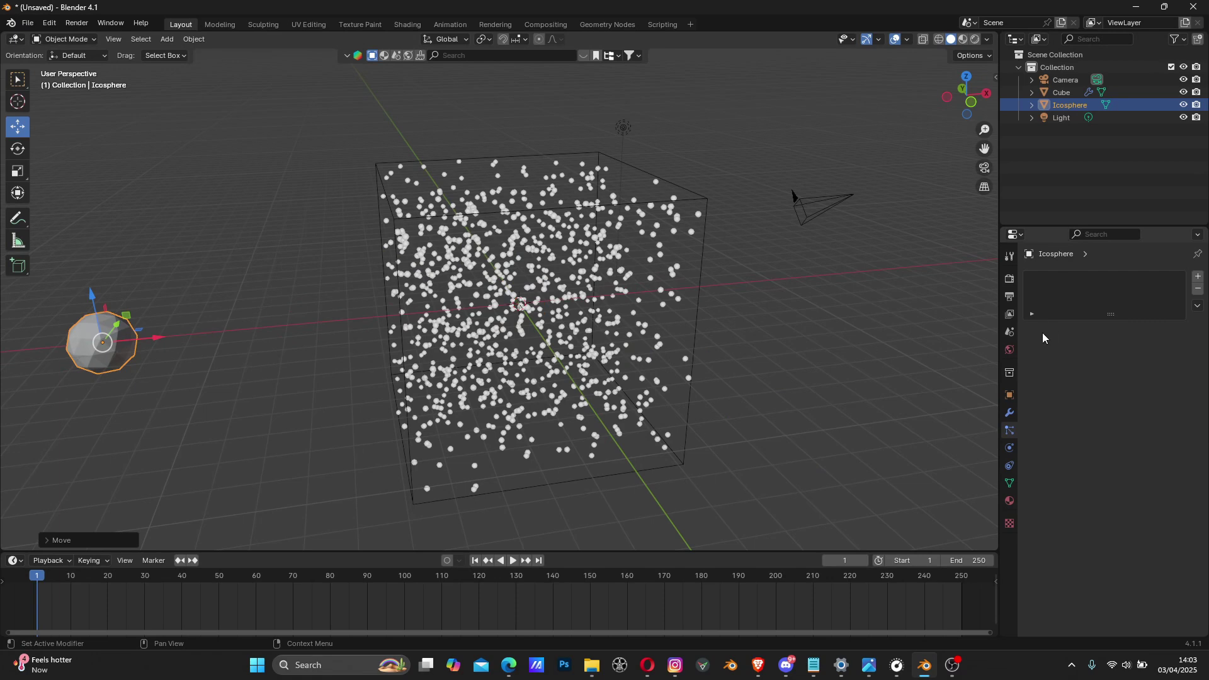
# Select the Cube and set its particle Render As to Object with Icosphere as instance object.
pyautogui.click(565, 301)
pyautogui.moveTo(565, 301); pyautogui.dragTo(529, 312, button='middle')
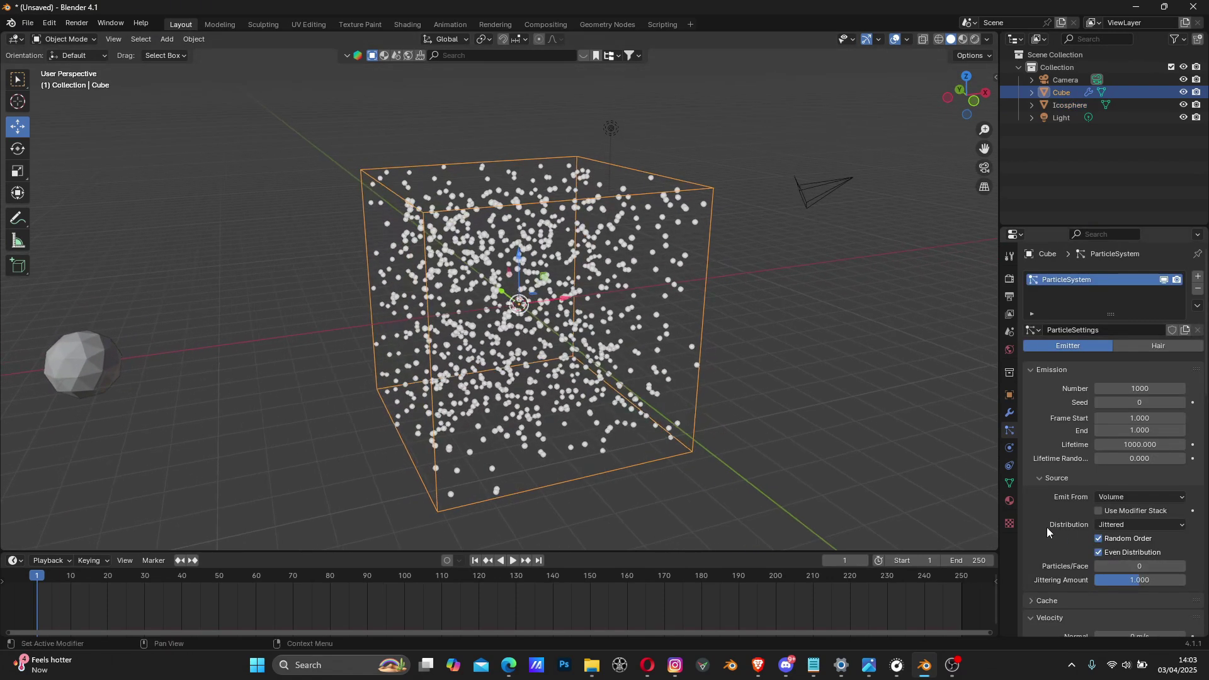
pyautogui.scroll(-3, 1050, 524)
pyautogui.scroll(-5, 1049, 523)
pyautogui.scroll(-2, 1049, 491)
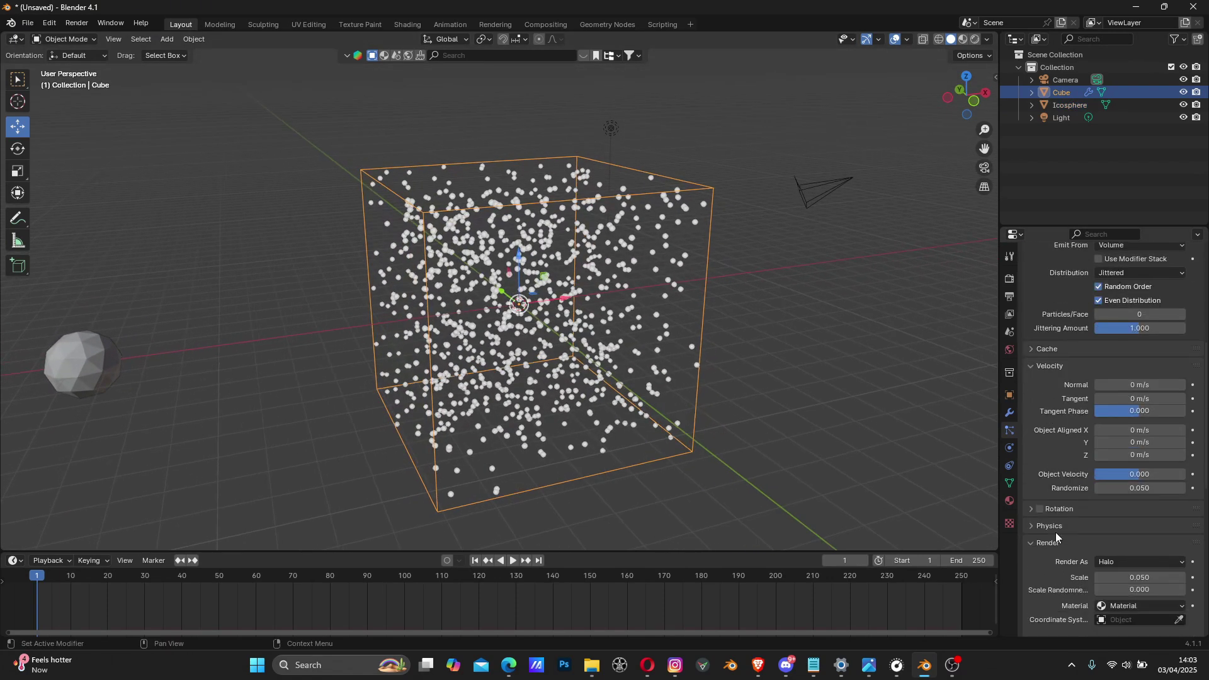
pyautogui.scroll(-3, 1033, 537)
pyautogui.click(1141, 485)
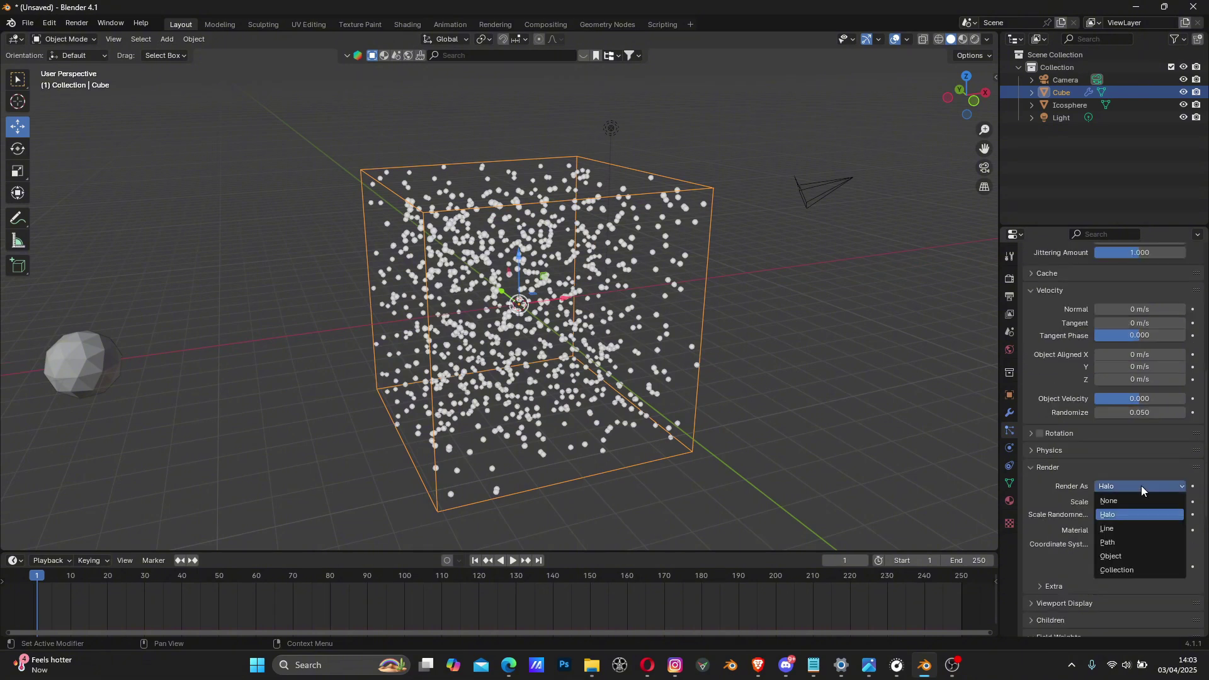
pyautogui.click(1127, 555)
pyautogui.scroll(-2, 1087, 529)
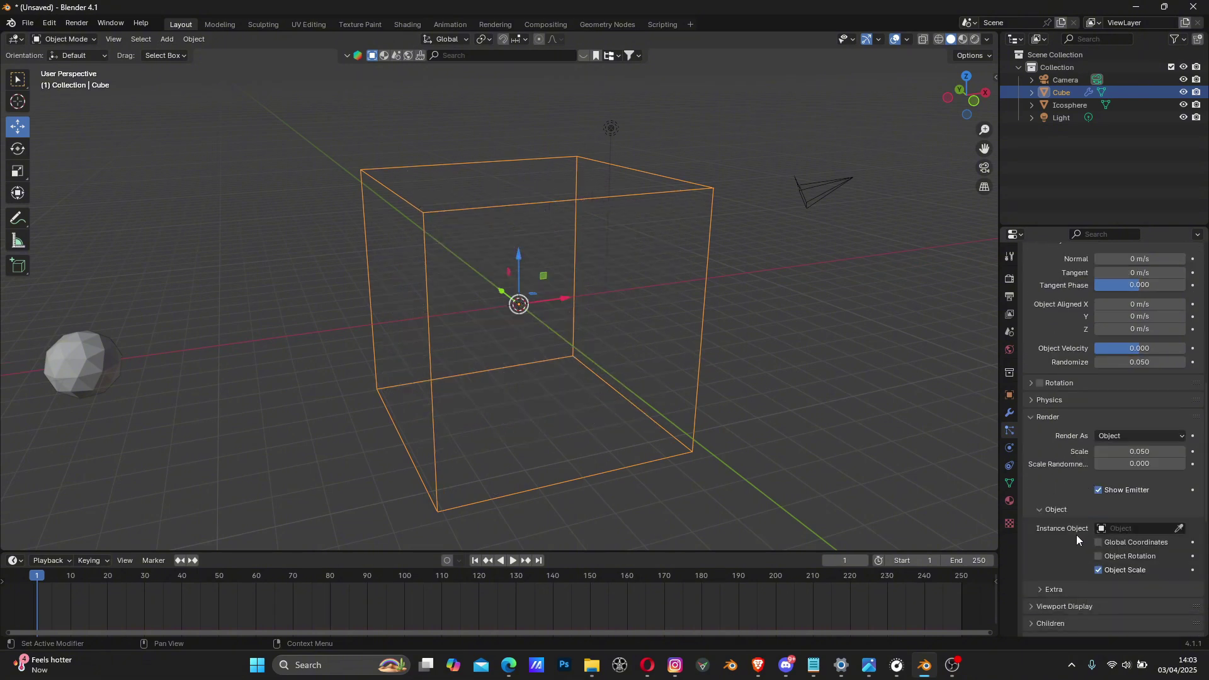
pyautogui.click(1126, 528)
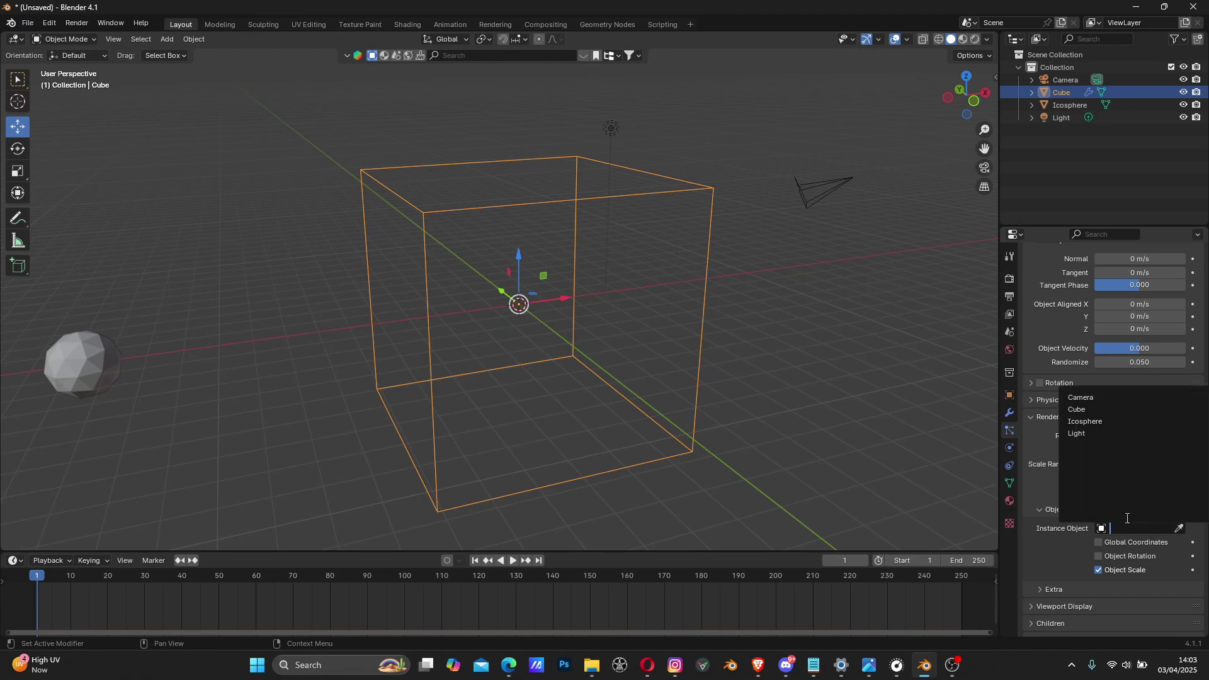
pyautogui.click(1103, 422)
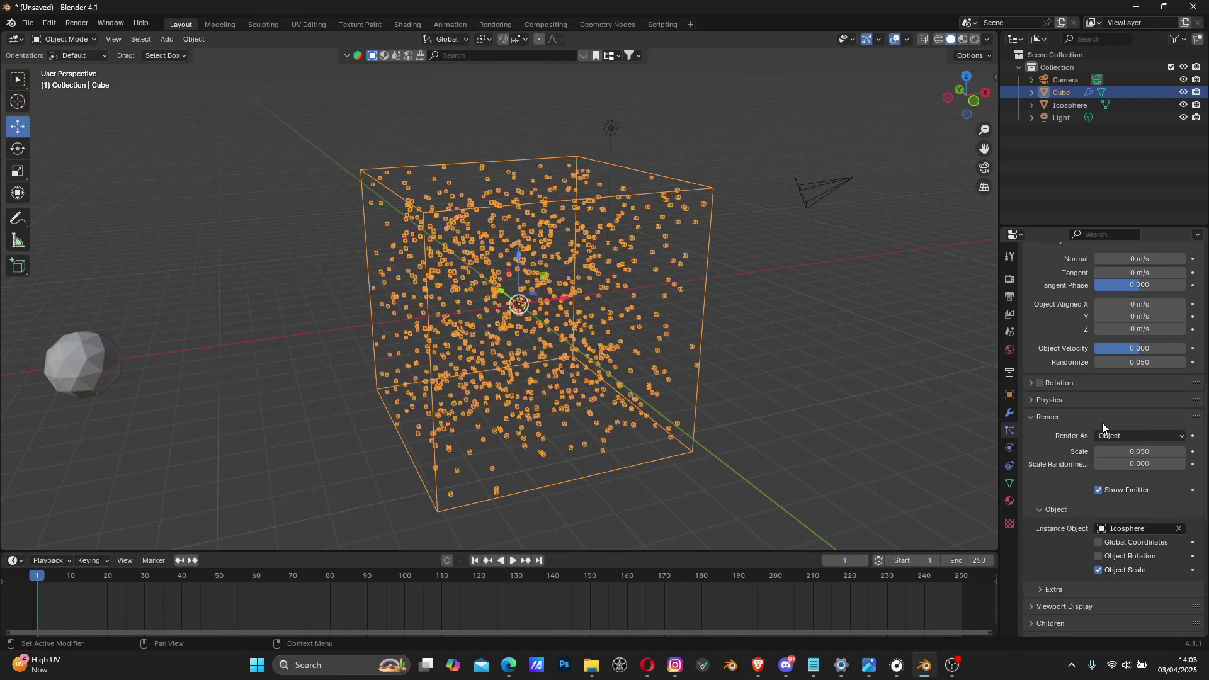
pyautogui.scroll(8, 527, 350)
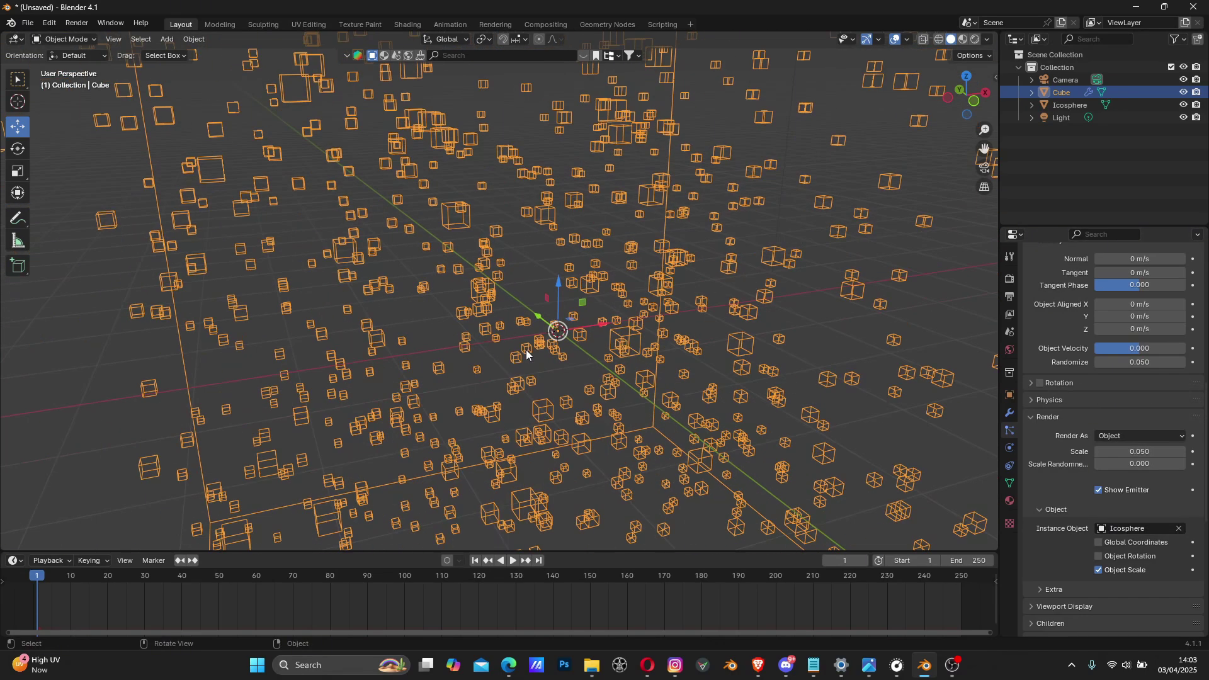
pyautogui.moveTo(432, 248); pyautogui.dragTo(529, 216, button='middle')
pyautogui.scroll(4, 592, 162)
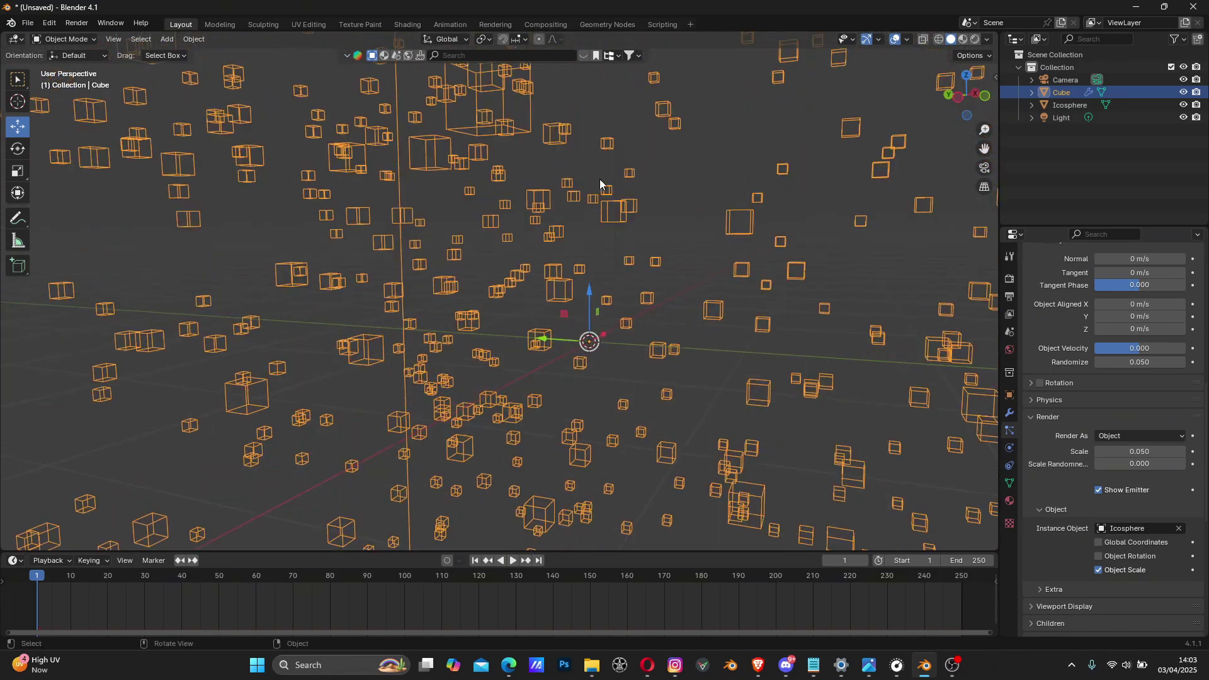
pyautogui.scroll(-5, 693, 165)
pyautogui.moveTo(693, 165); pyautogui.dragTo(564, 303, button='middle')
pyautogui.scroll(-3, 570, 303)
pyautogui.scroll(5, 574, 301)
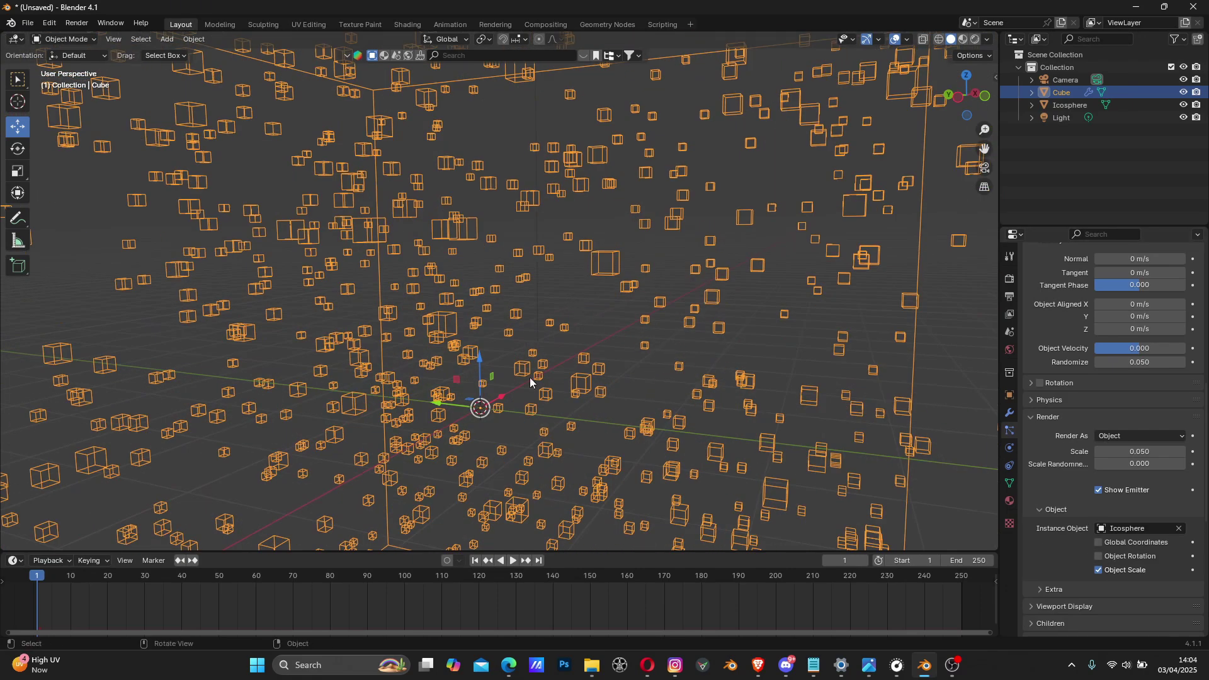
pyautogui.scroll(-2, 513, 376)
pyautogui.moveTo(557, 371); pyautogui.dragTo(588, 278, button='middle')
pyautogui.scroll(-4, 589, 281)
pyautogui.scroll(-3, 584, 281)
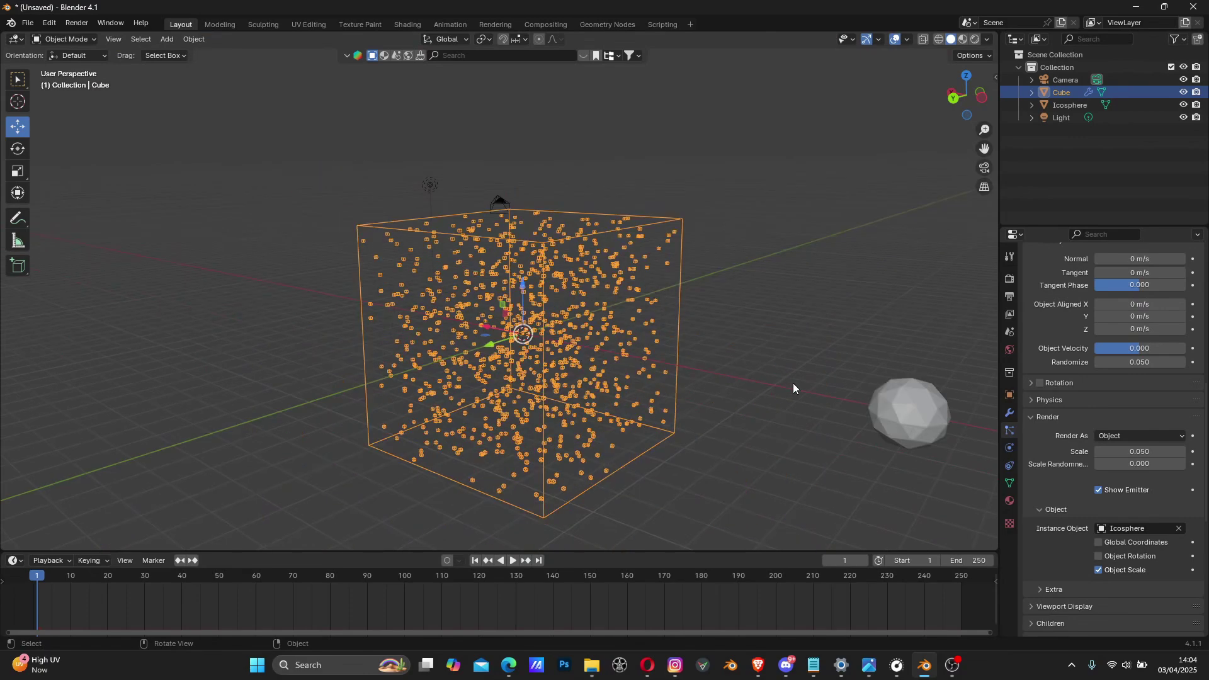
pyautogui.keyDown('shift'); pyautogui.moveTo(793, 383); pyautogui.dragTo(636, 345, button='middle'); pyautogui.keyUp('shift')
pyautogui.click(661, 331)
pyautogui.scroll(5, 402, 278)
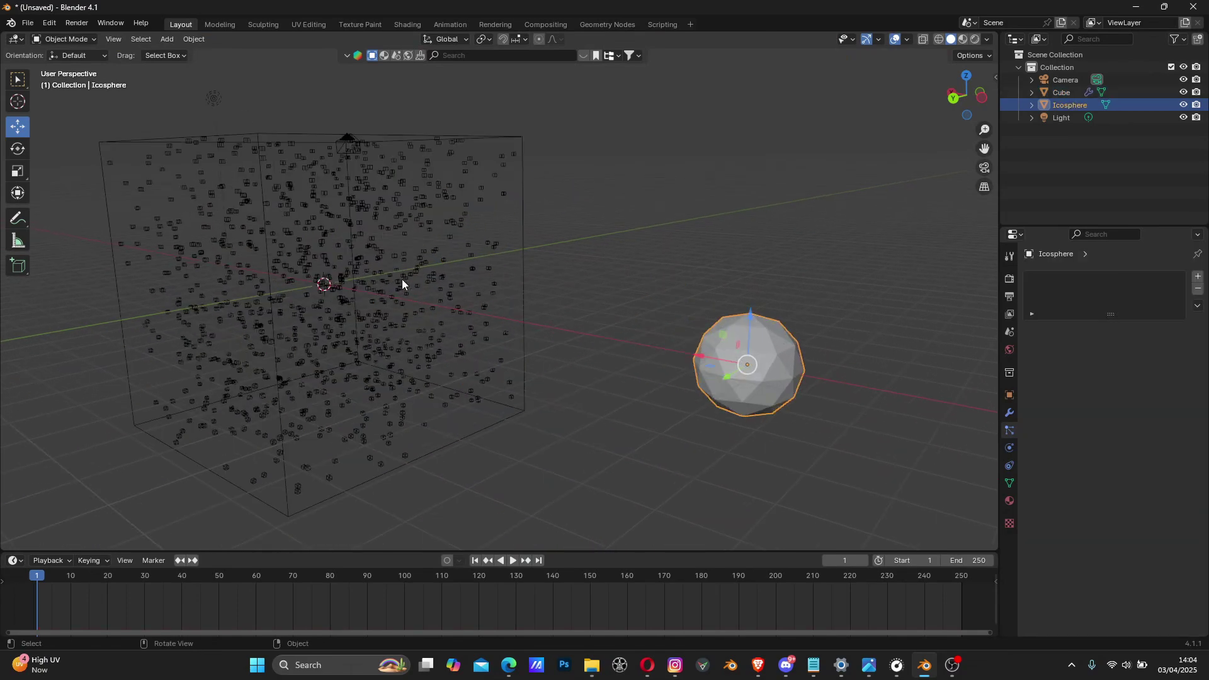
pyautogui.moveTo(403, 279); pyautogui.dragTo(386, 261, button='middle')
pyautogui.moveTo(779, 297); pyautogui.dragTo(569, 286, button='middle')
pyautogui.press('Home')
# Select the Cube and drag its particle render Scale down from 0.050 to 0.010.
pyautogui.click(542, 258)
pyautogui.scroll(2, 479, 267)
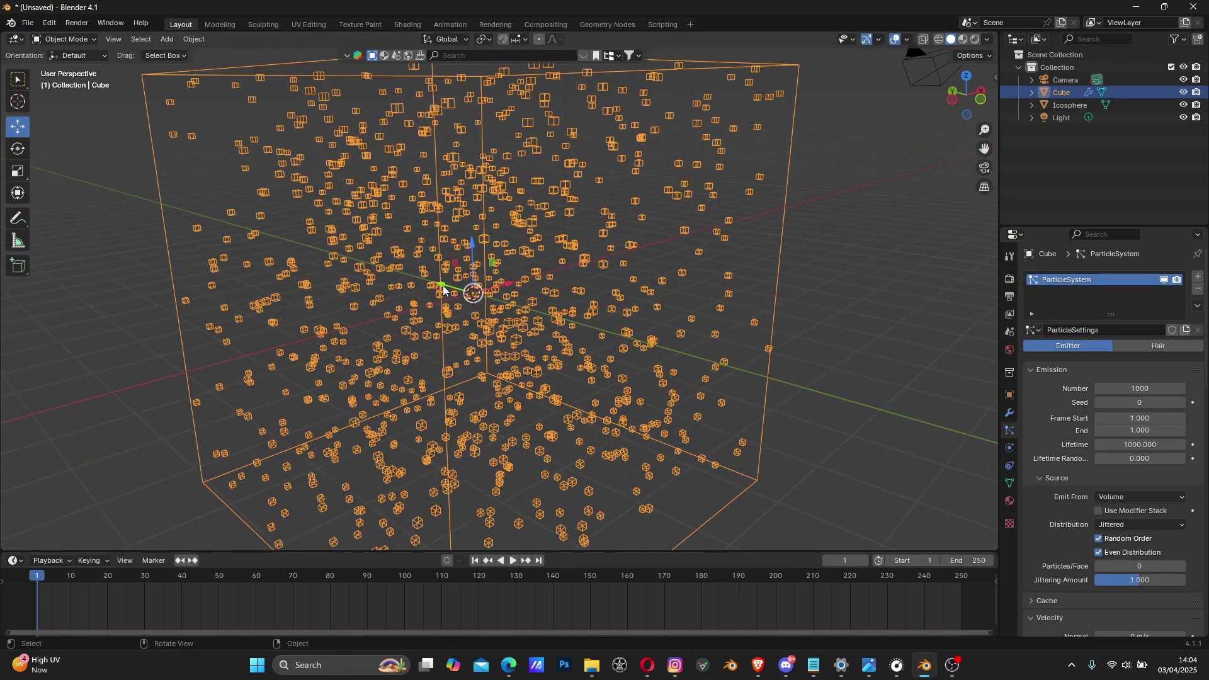
pyautogui.moveTo(444, 285); pyautogui.dragTo(523, 278, button='middle')
pyautogui.scroll(5, 403, 324)
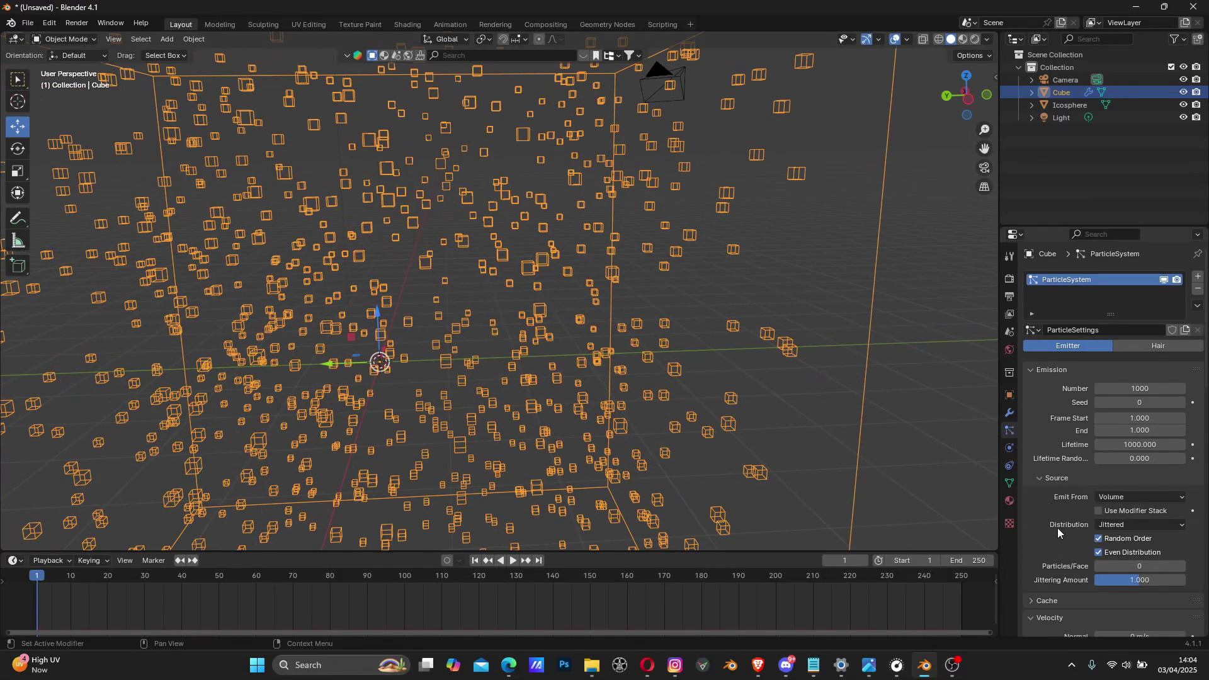
pyautogui.scroll(-6, 1057, 528)
pyautogui.click(1033, 466)
pyautogui.scroll(-2, 1036, 478)
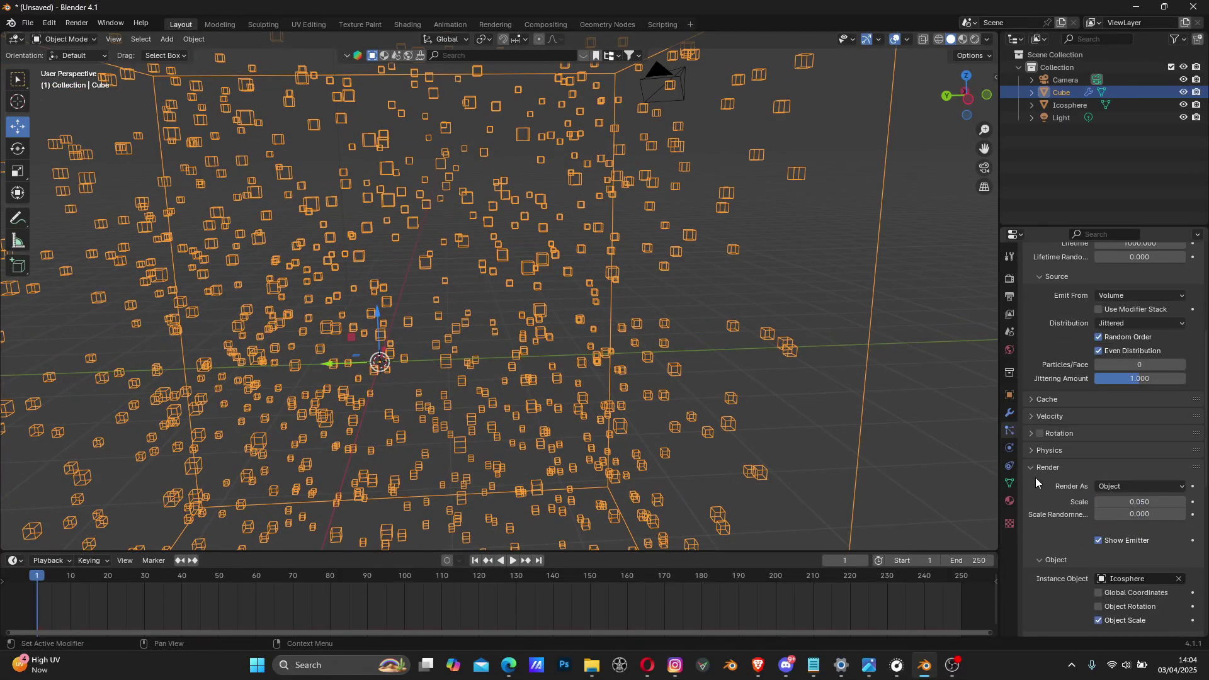
pyautogui.moveTo(1128, 502)
pyautogui.mouseDown()
pyautogui.moveTo(1177, 502)
pyautogui.moveTo(1114, 502)
pyautogui.mouseUp()
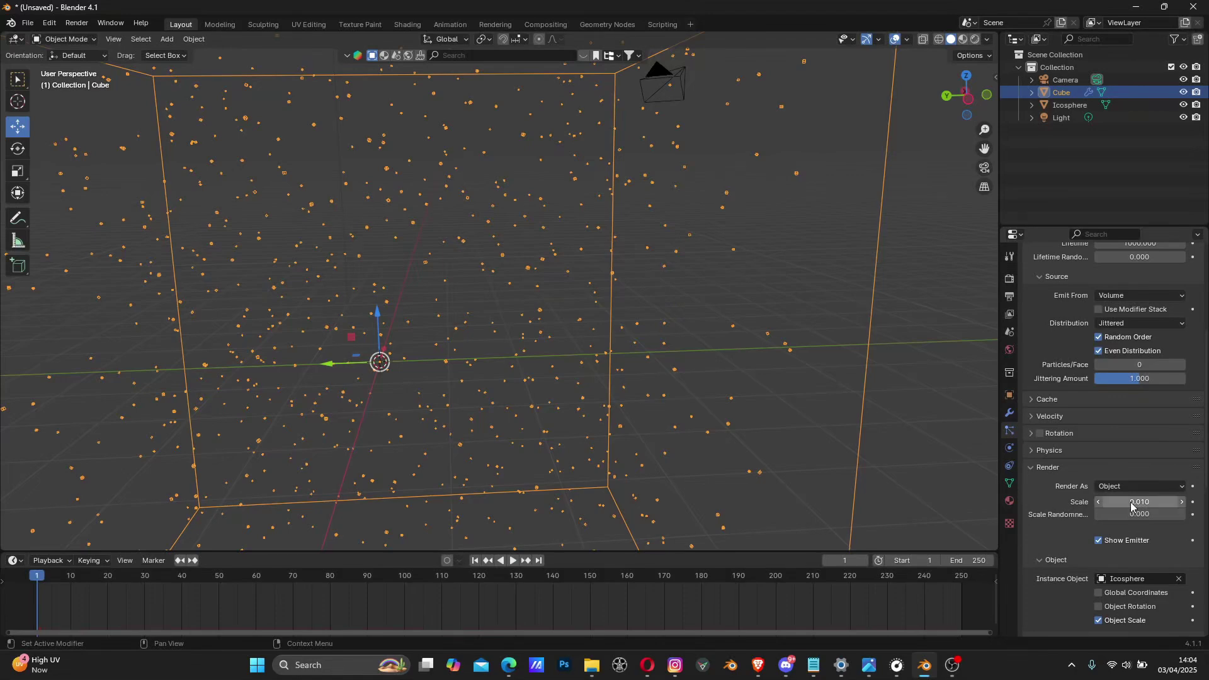
pyautogui.scroll(2, 403, 244)
pyautogui.scroll(-5, 403, 243)
pyautogui.scroll(3, 408, 249)
pyautogui.moveTo(410, 250); pyautogui.dragTo(460, 328, button='middle')
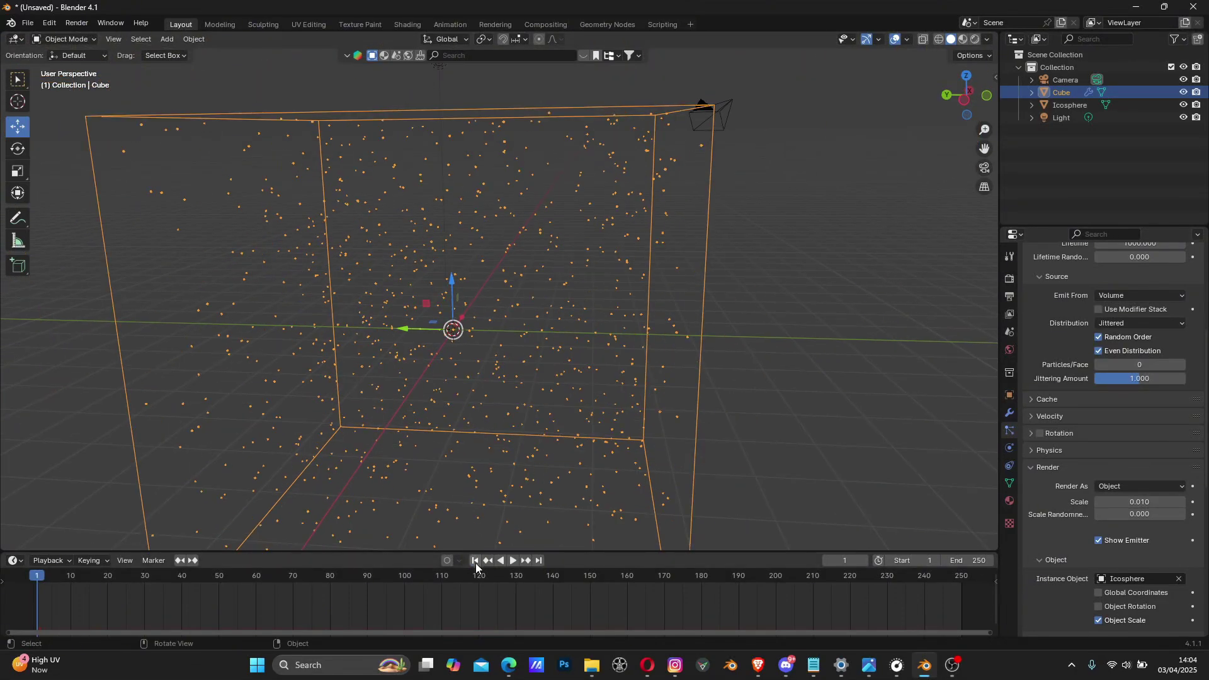
pyautogui.press('space')
pyautogui.scroll(4, 459, 328)
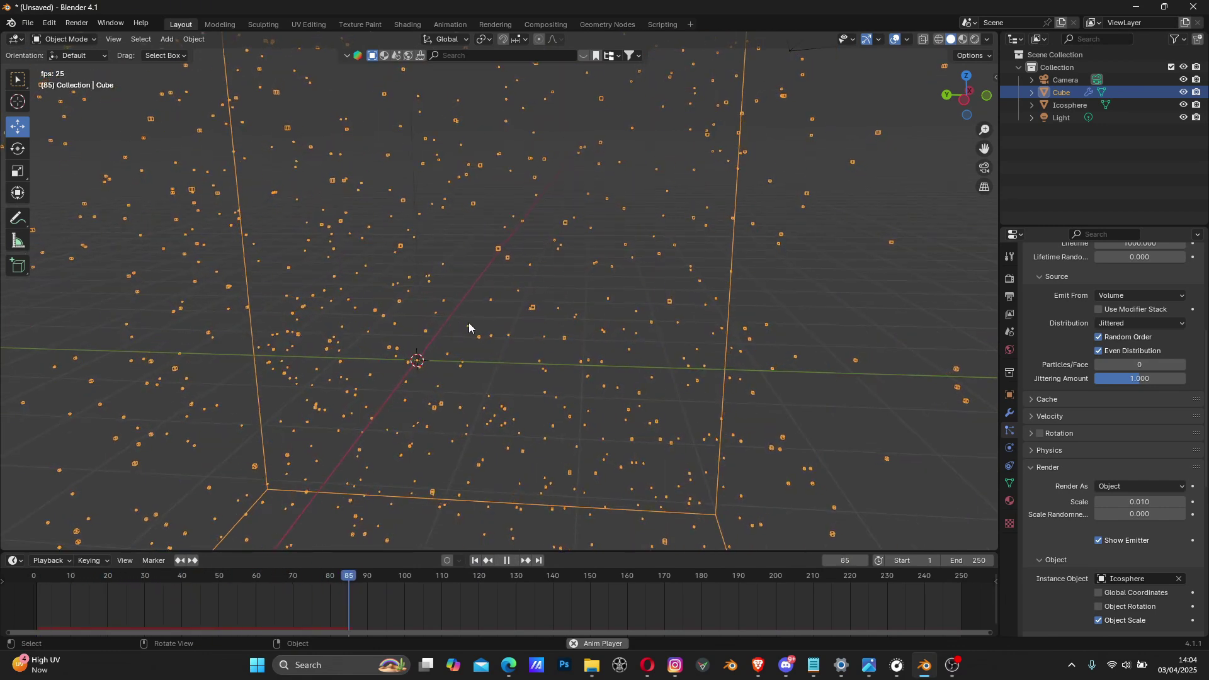
pyautogui.click(507, 561)
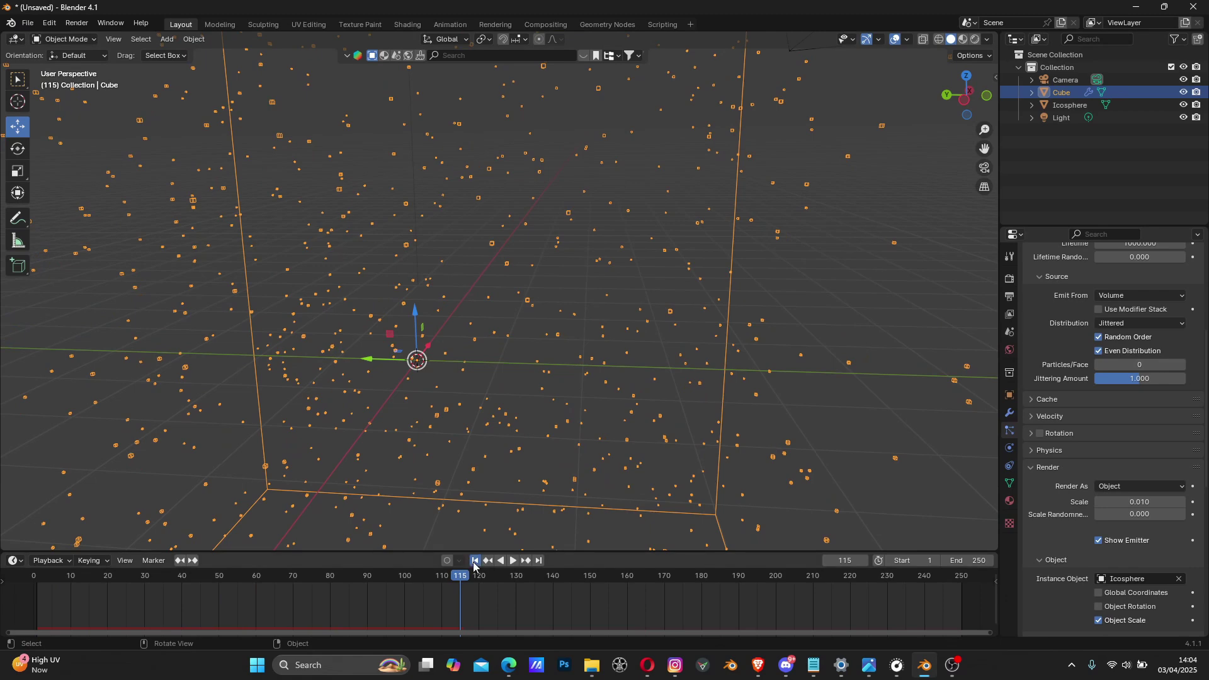
pyautogui.click(475, 560)
pyautogui.scroll(-6, 479, 380)
pyautogui.moveTo(479, 380); pyautogui.dragTo(391, 419, button='middle')
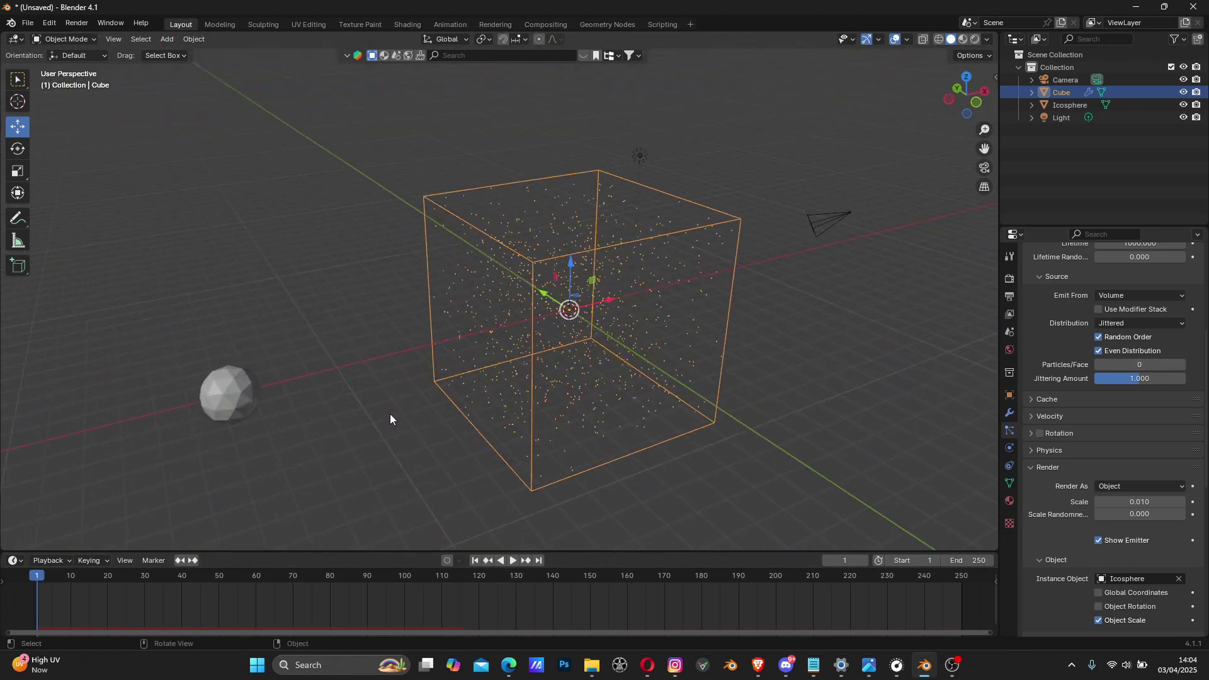
# Select the Icosphere and create a new material for it in the Shading workspace.
pyautogui.click(231, 392)
pyautogui.keyDown('shift'); pyautogui.moveTo(272, 368); pyautogui.dragTo(478, 314, button='middle'); pyautogui.keyUp('shift')
pyautogui.scroll(2, 443, 362)
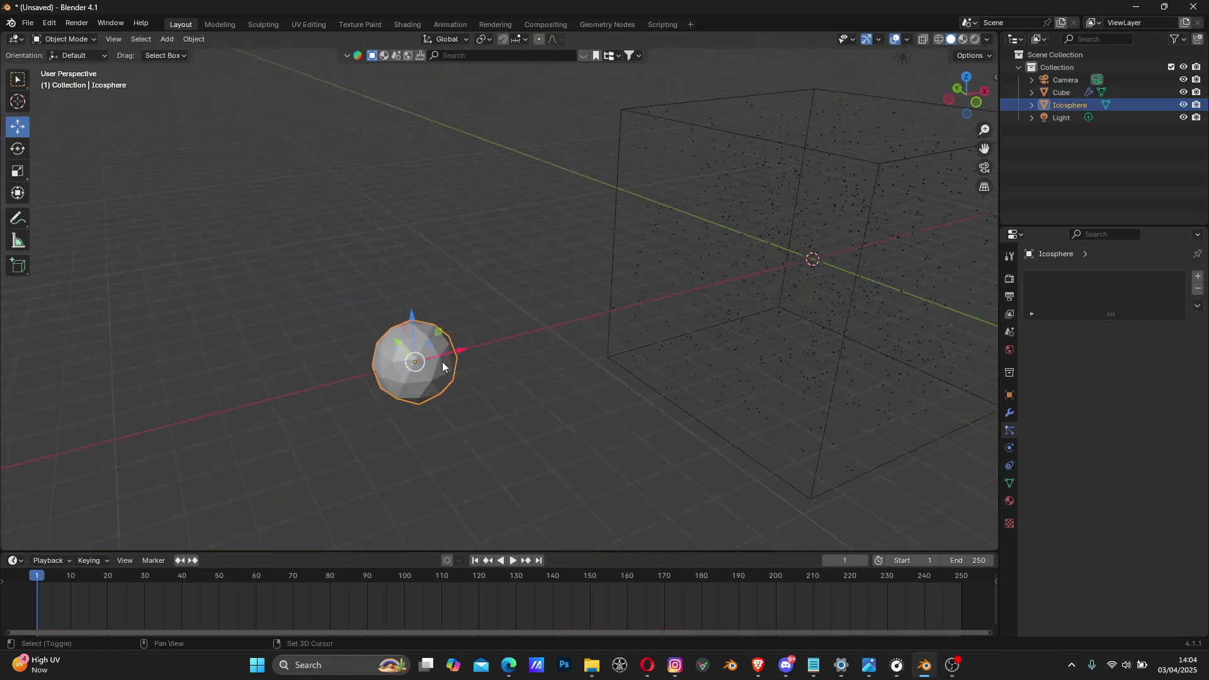
pyautogui.keyDown('shift'); pyautogui.moveTo(442, 362); pyautogui.dragTo(465, 324, button='middle'); pyautogui.keyUp('shift')
pyautogui.click(410, 24)
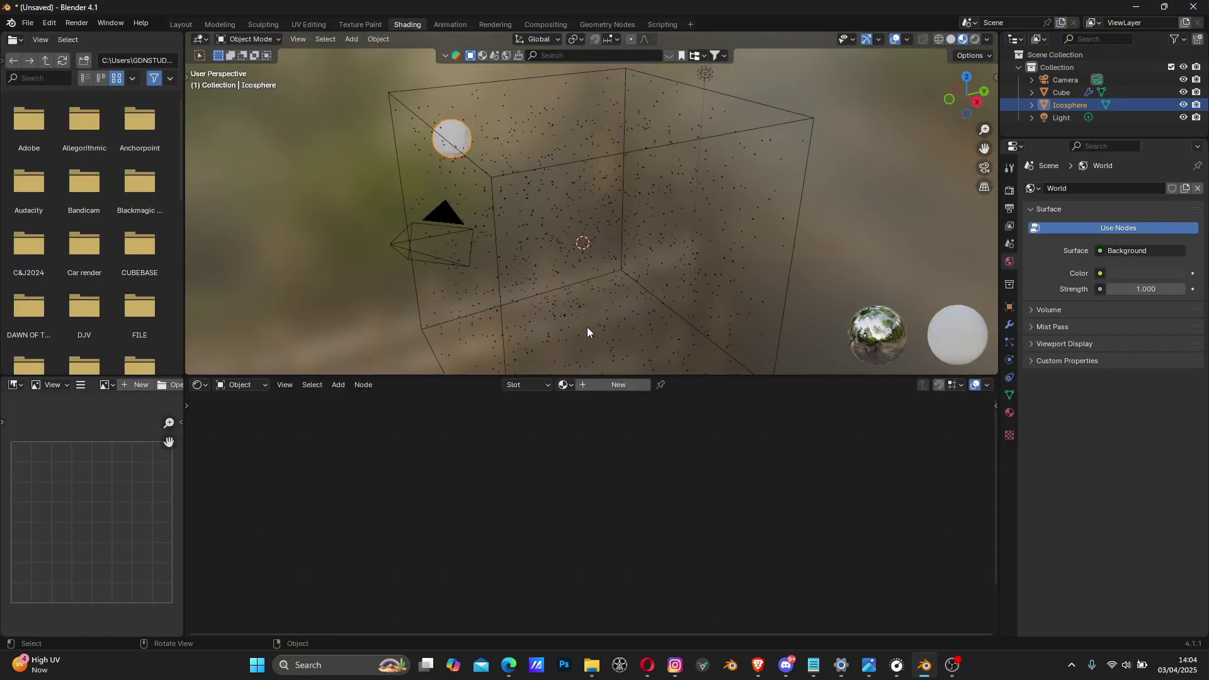
pyautogui.click(601, 390)
# Set the material's Base Color to pale peach and Roughness to 1.000.
pyautogui.moveTo(429, 190); pyautogui.dragTo(577, 257, button='middle')
pyautogui.scroll(3, 486, 243)
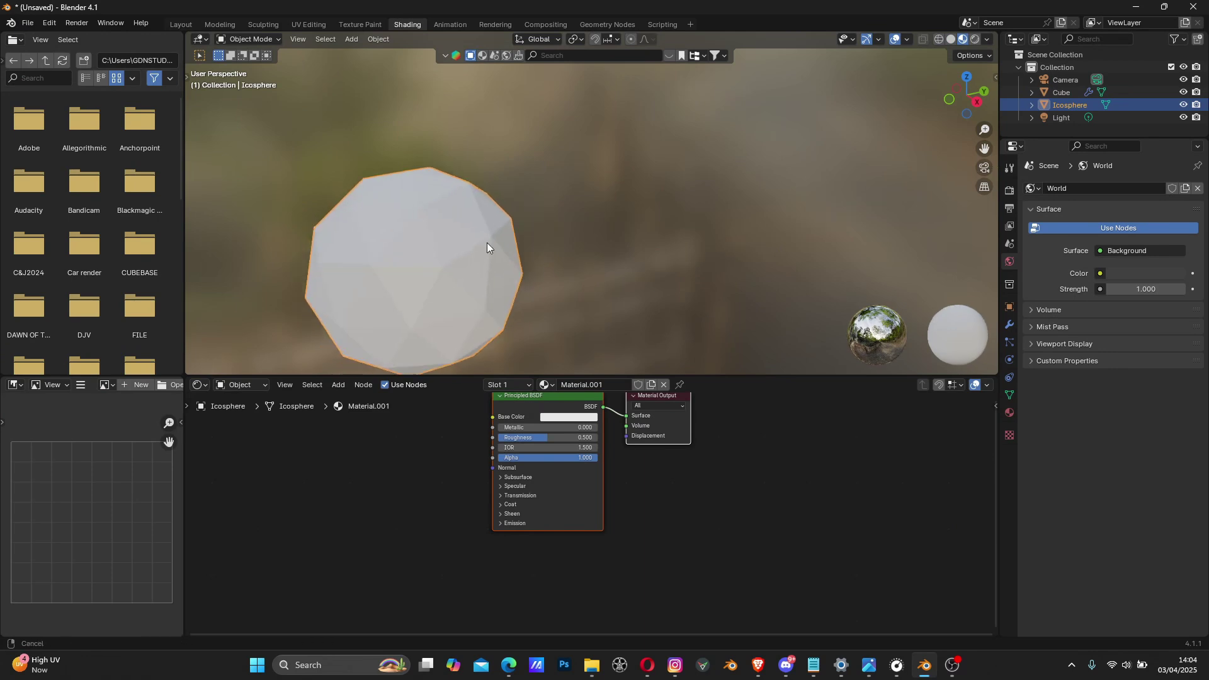
pyautogui.scroll(4, 660, 515)
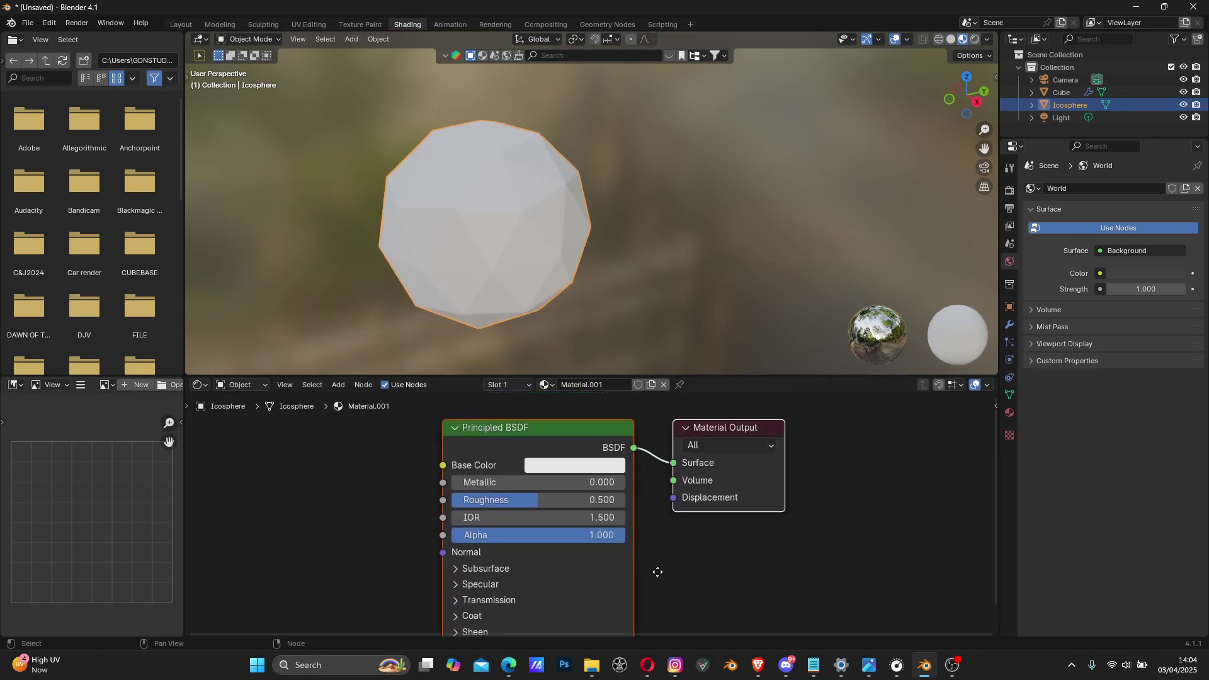
pyautogui.click(563, 467)
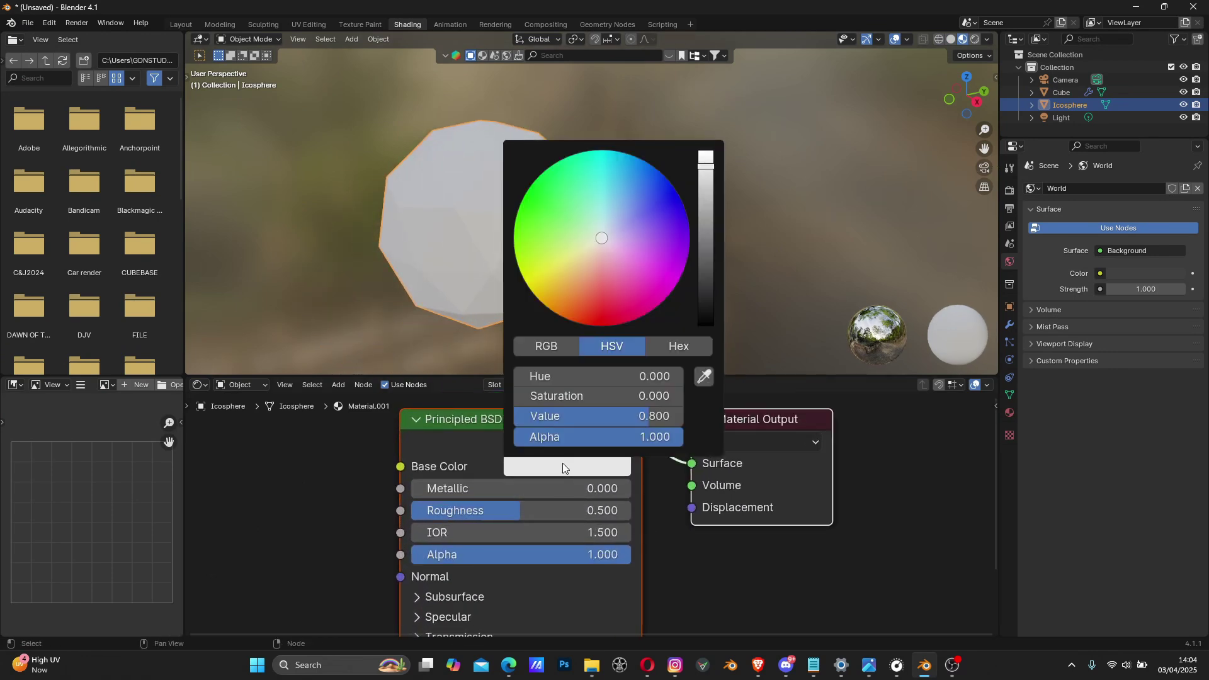
pyautogui.moveTo(589, 240); pyautogui.dragTo(578, 277)
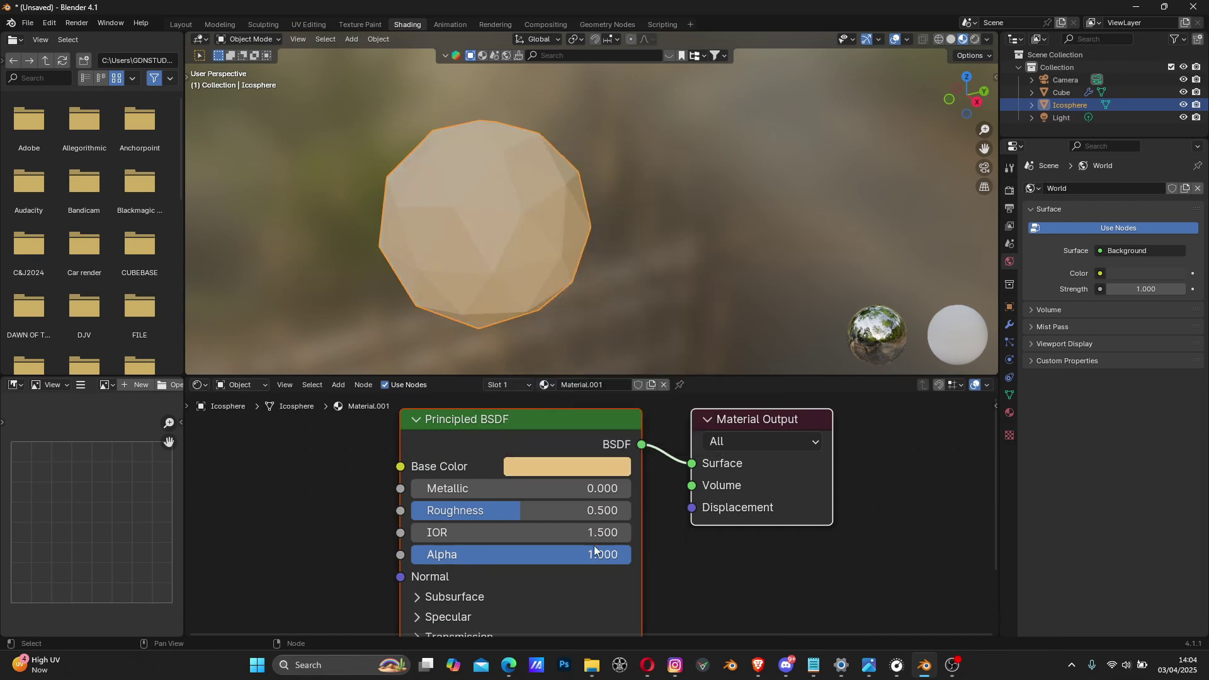
pyautogui.moveTo(522, 517); pyautogui.dragTo(630, 511)
pyautogui.moveTo(408, 250); pyautogui.dragTo(473, 233, button='middle')
pyautogui.scroll(-3, 469, 233)
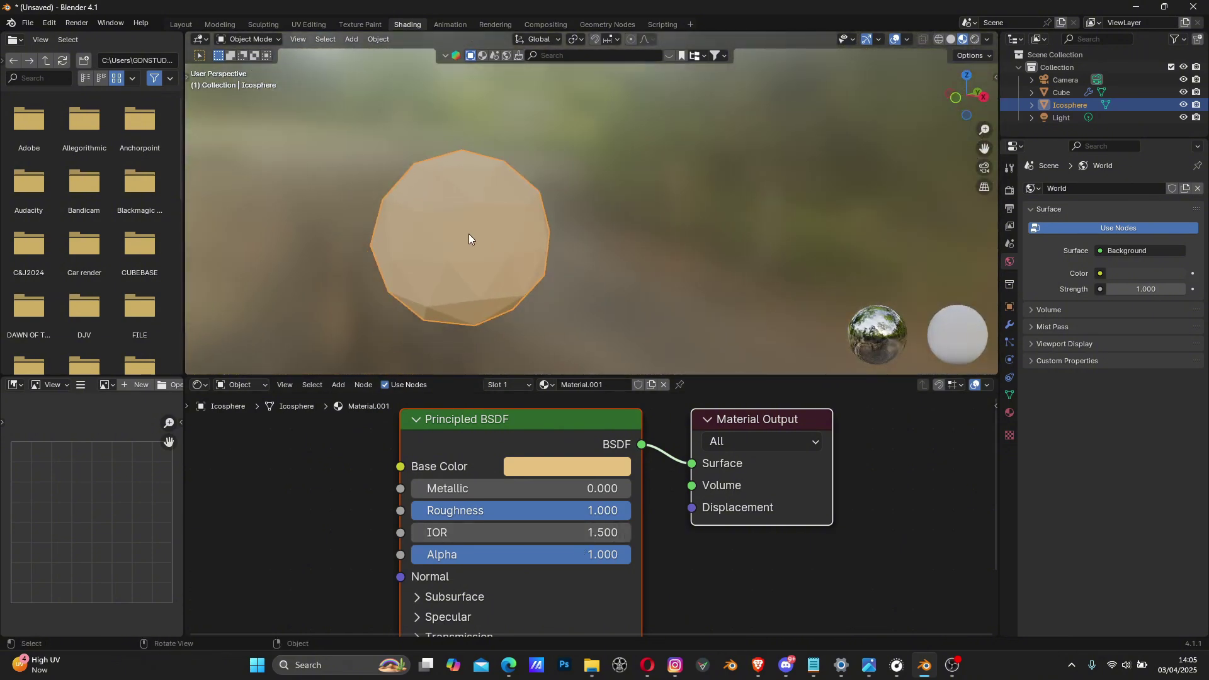
pyautogui.scroll(-3, 636, 219)
pyautogui.moveTo(693, 173); pyautogui.dragTo(557, 209, button='middle')
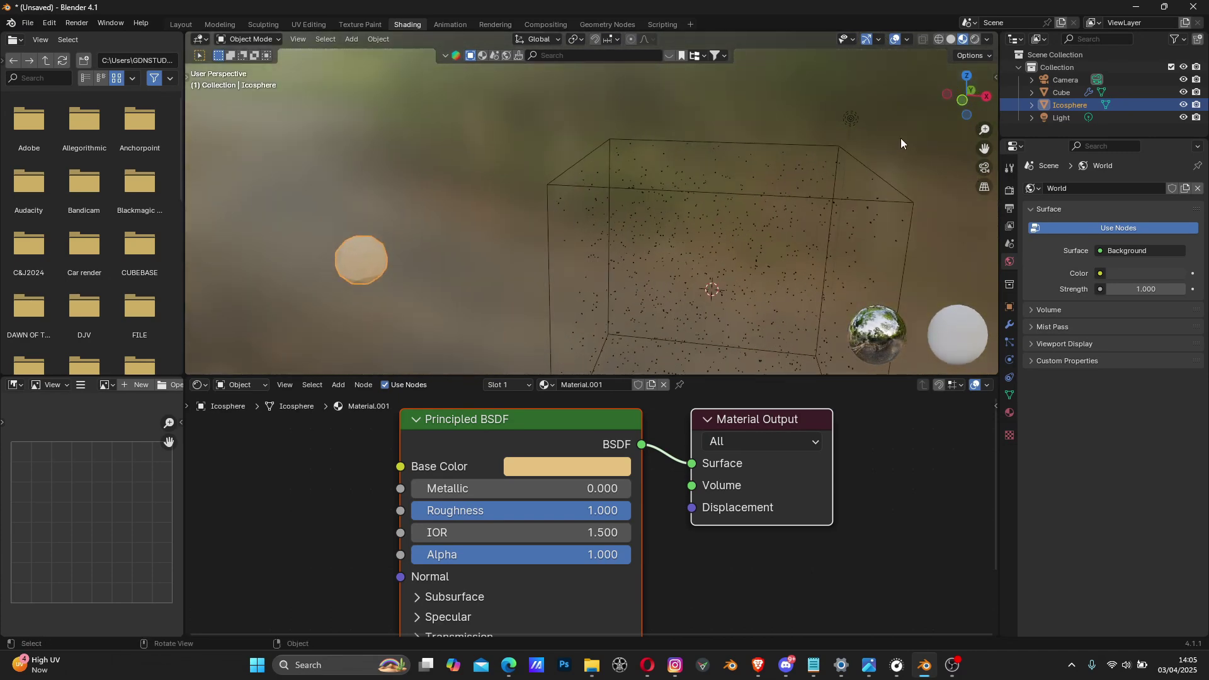
# Switch to camera view, render a still of the current frame, and close the result.
pyautogui.click(983, 167)
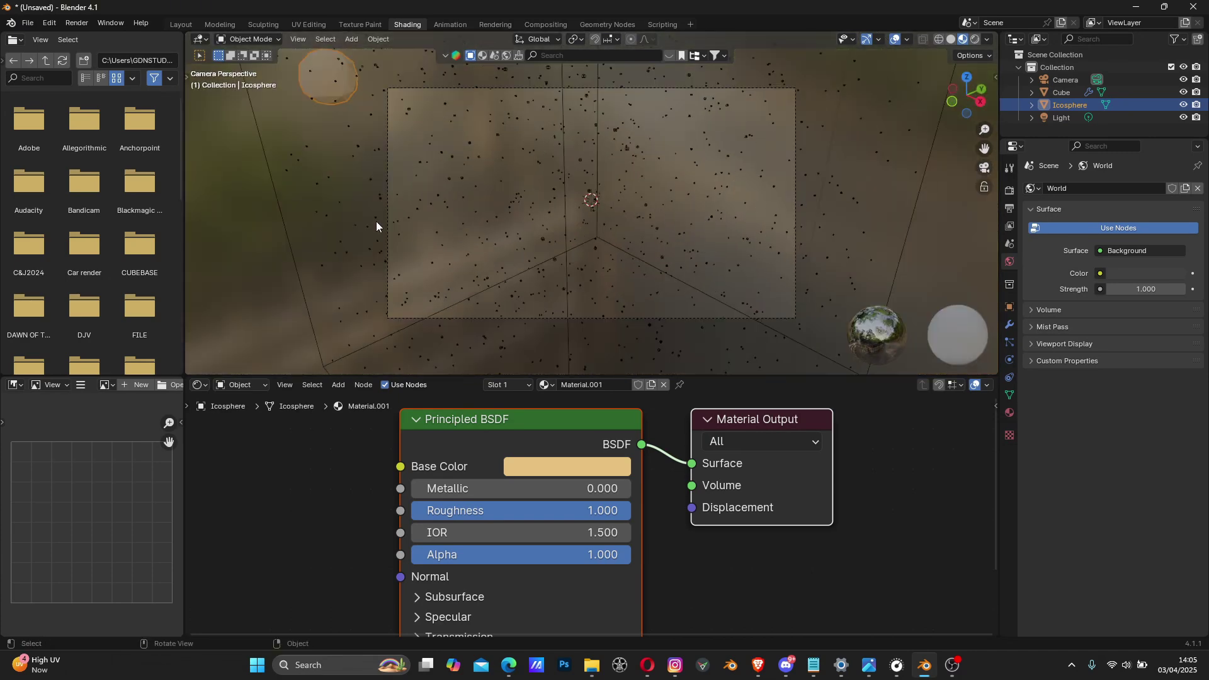
pyautogui.click(79, 21)
pyautogui.click(100, 36)
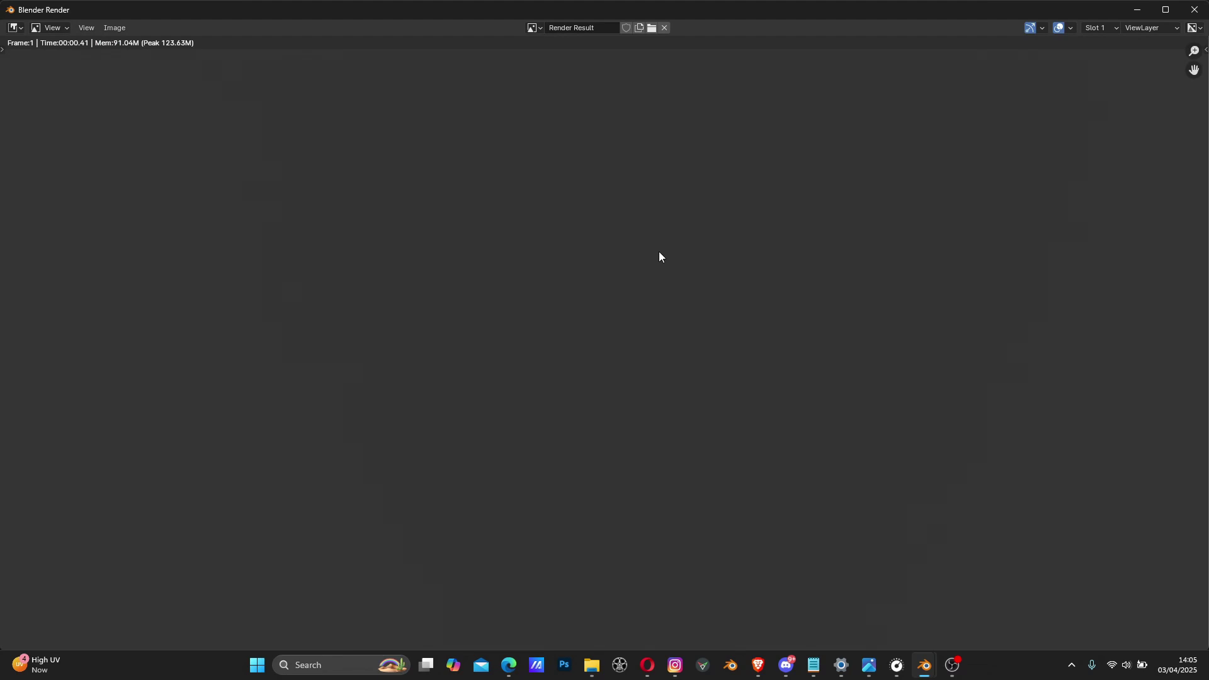
pyautogui.scroll(5, 663, 277)
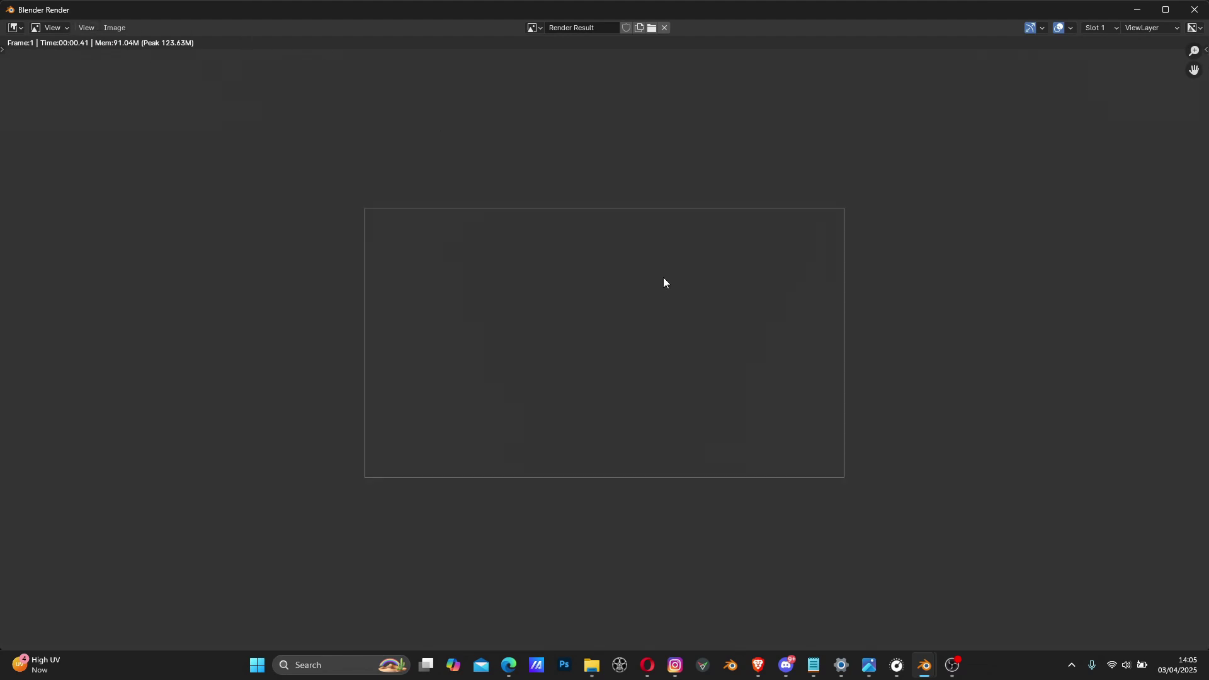
pyautogui.scroll(-1, 664, 278)
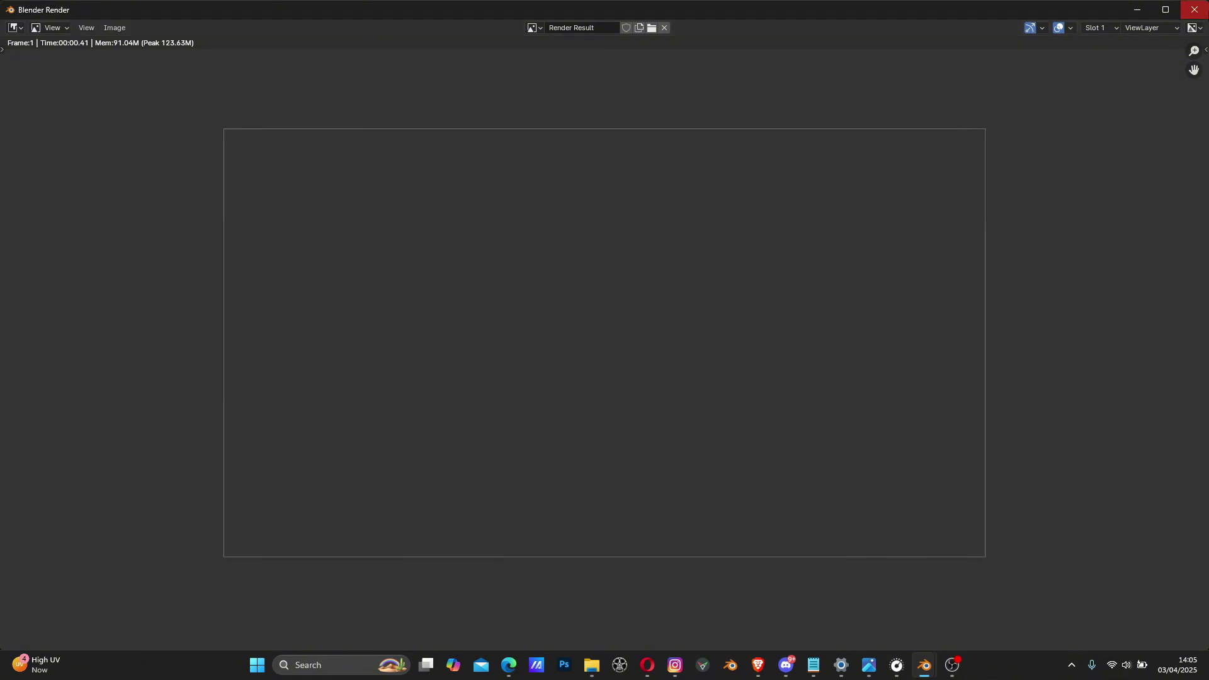
pyautogui.click(1195, 10)
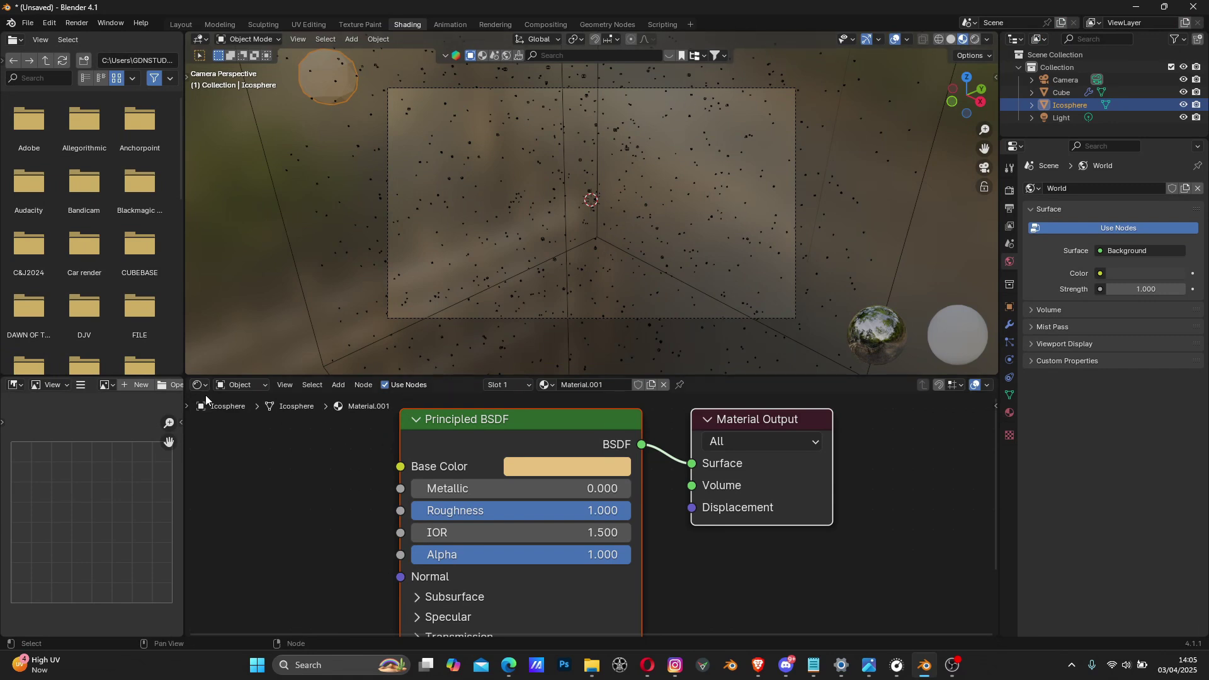
# In the World shader, add an Environment Texture node feeding its Color into Background.
pyautogui.click(235, 384)
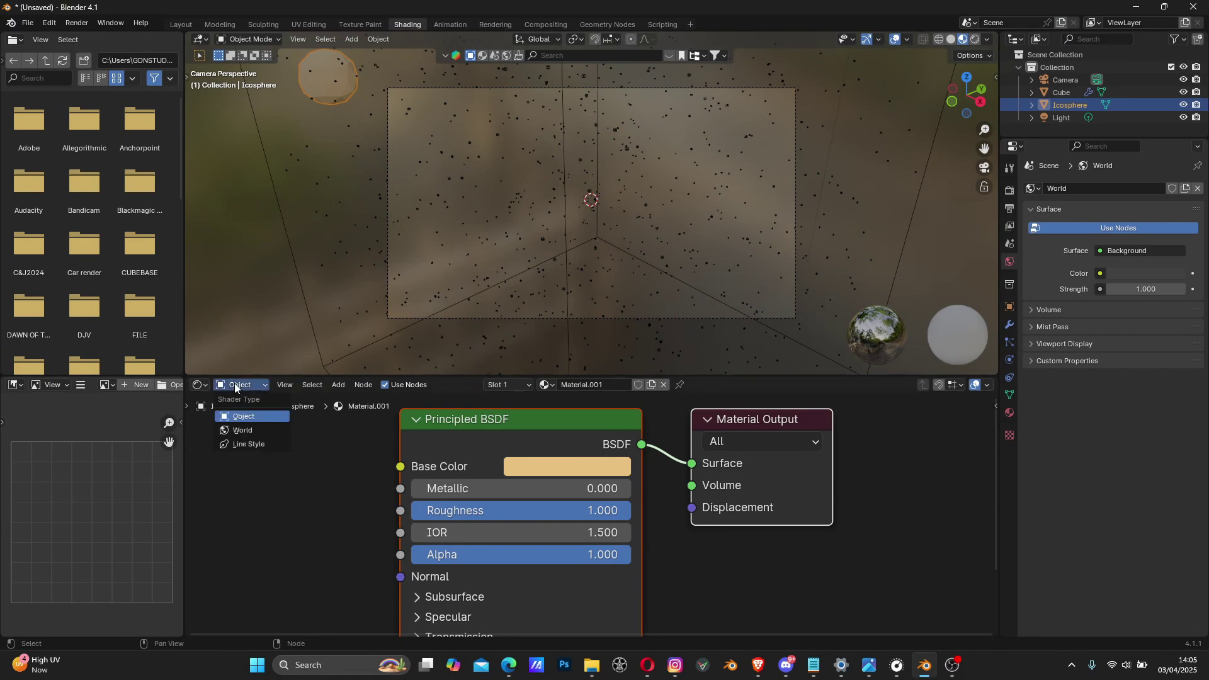
pyautogui.click(241, 432)
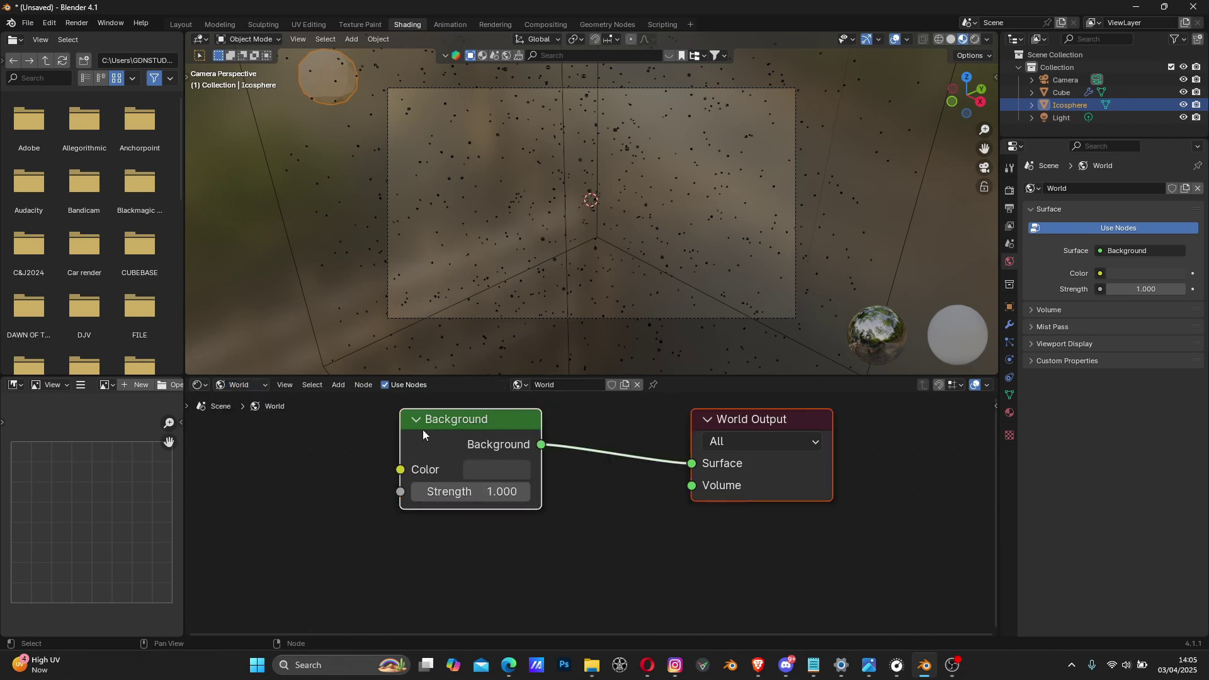
pyautogui.hotkey('shift', 'a')
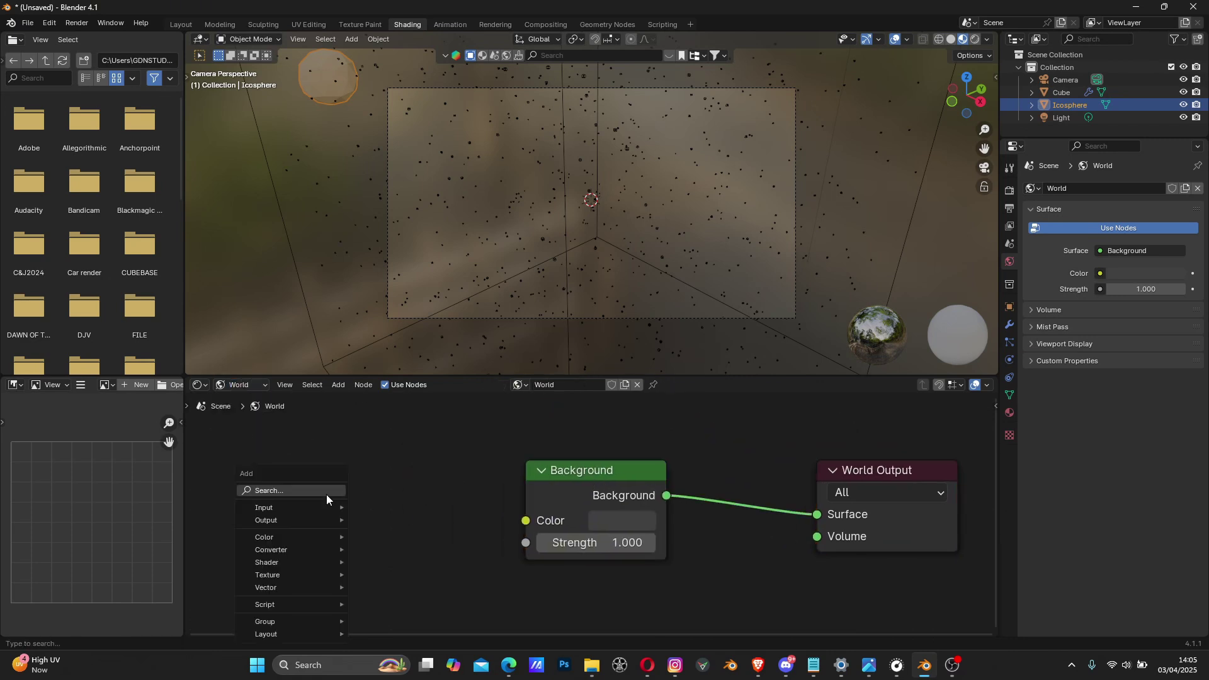
pyautogui.write('envi')
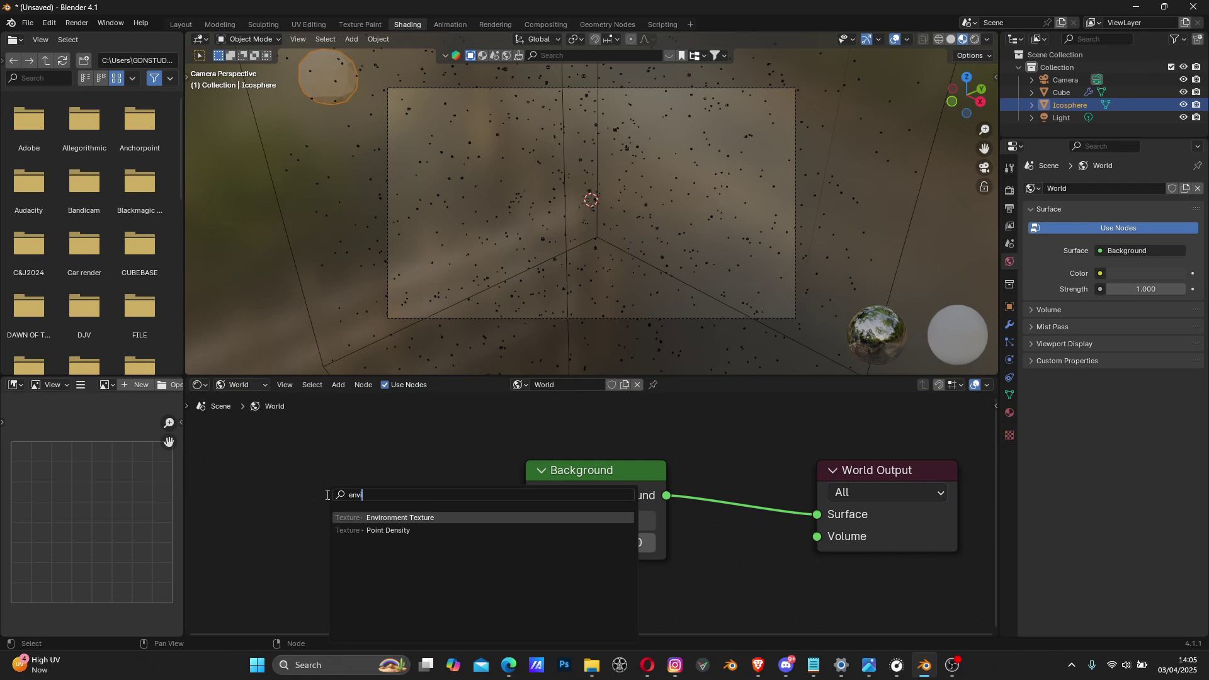
pyautogui.press('Return')
pyautogui.click(417, 505)
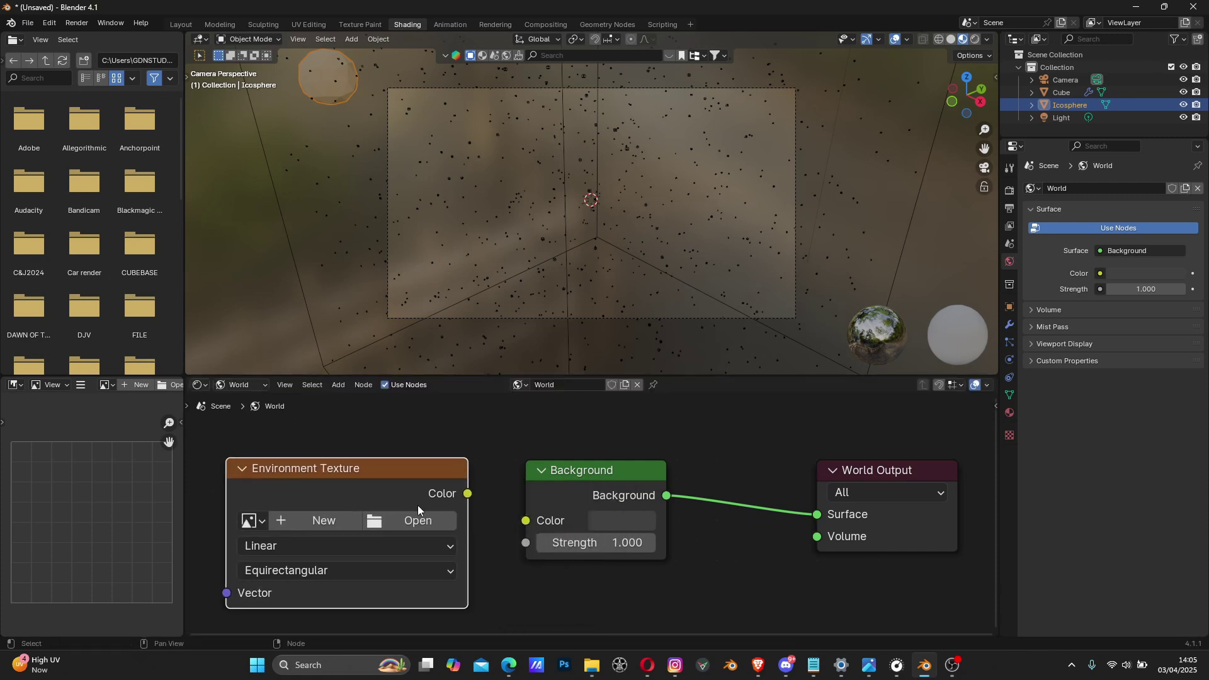
pyautogui.moveTo(471, 494); pyautogui.dragTo(524, 520)
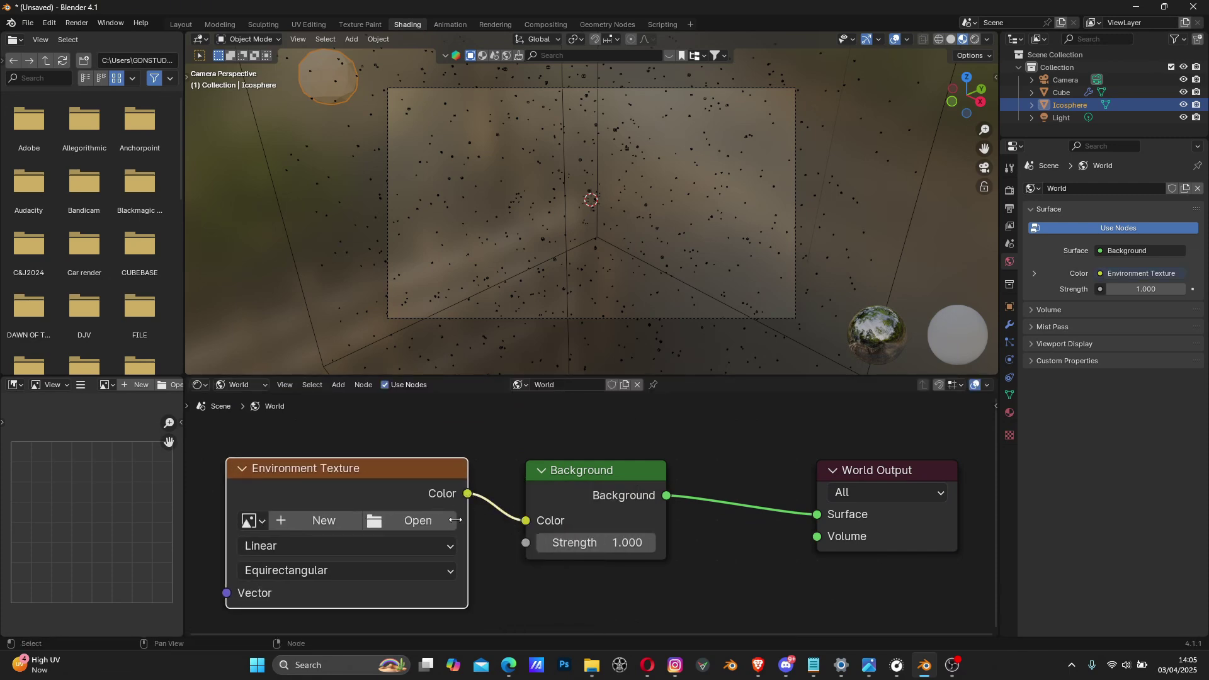
# Load brown_photostudio_05_2k.hdr into the Environment Texture and enable Rendered viewport shading.
pyautogui.click(414, 520)
pyautogui.doubleClick(619, 409)
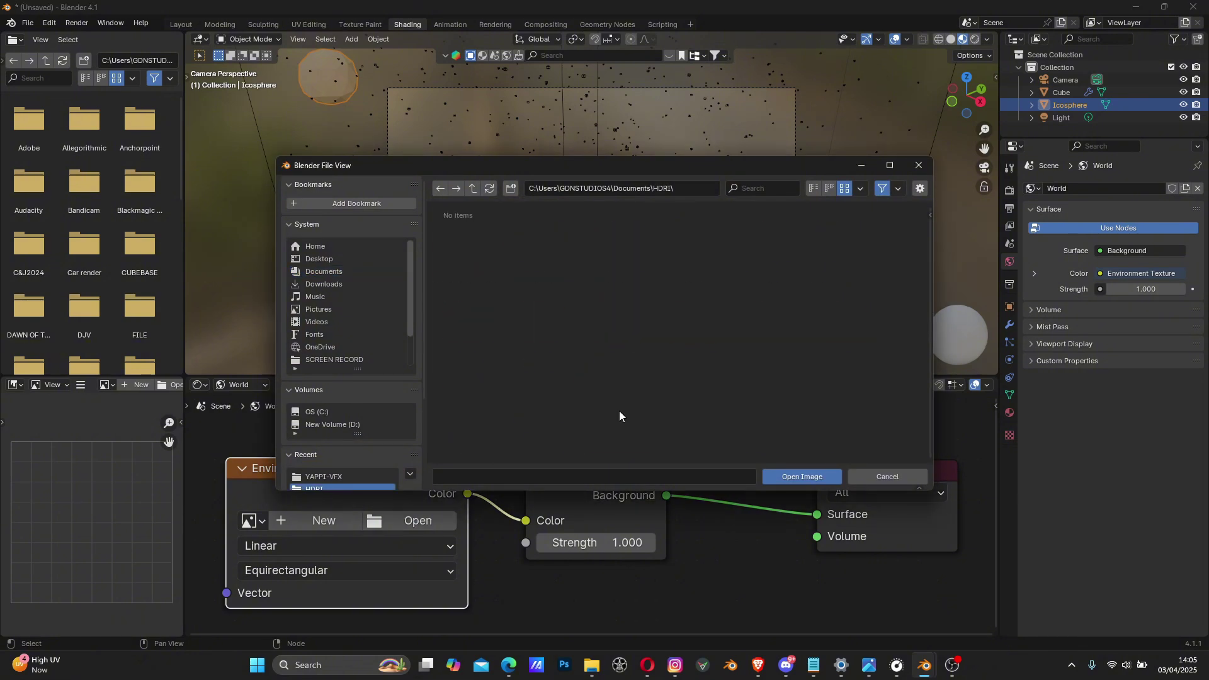
pyautogui.click(478, 249)
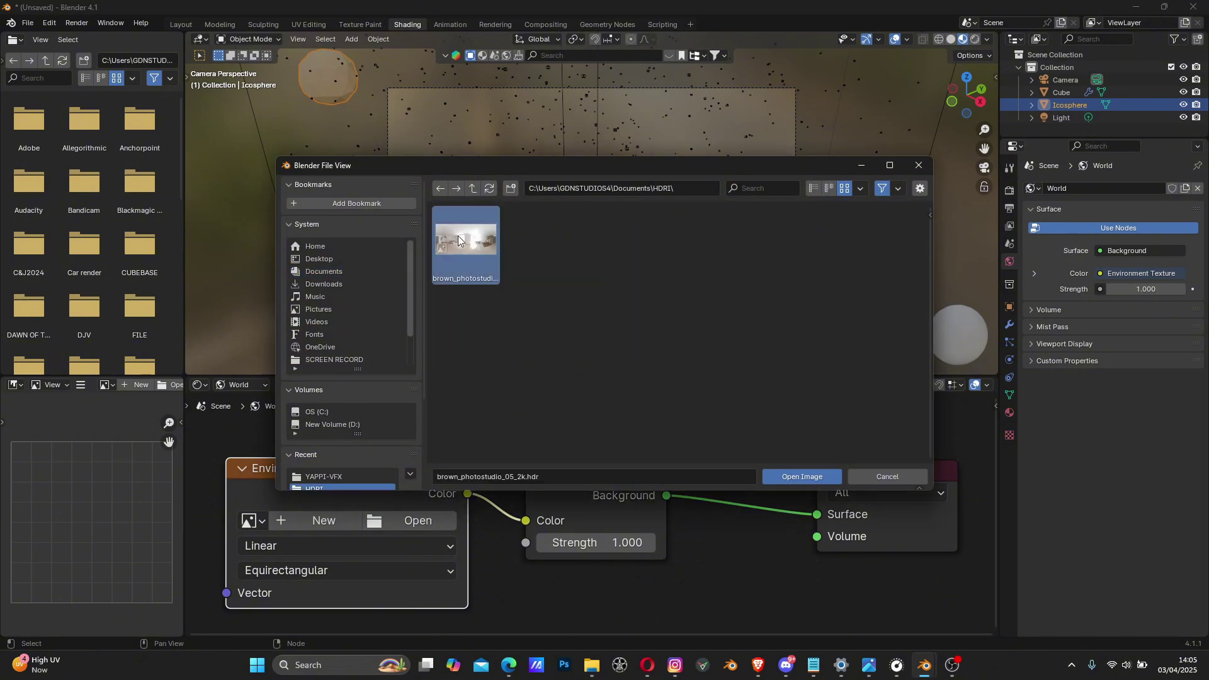
pyautogui.click(809, 478)
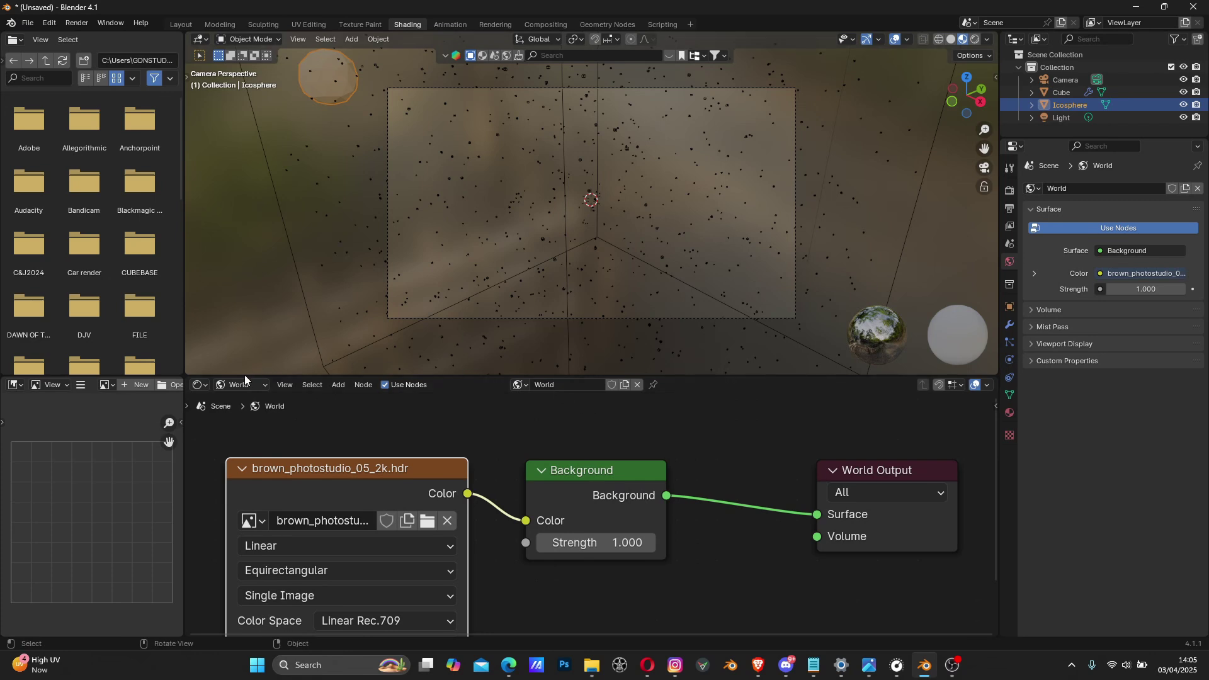
pyautogui.click(978, 39)
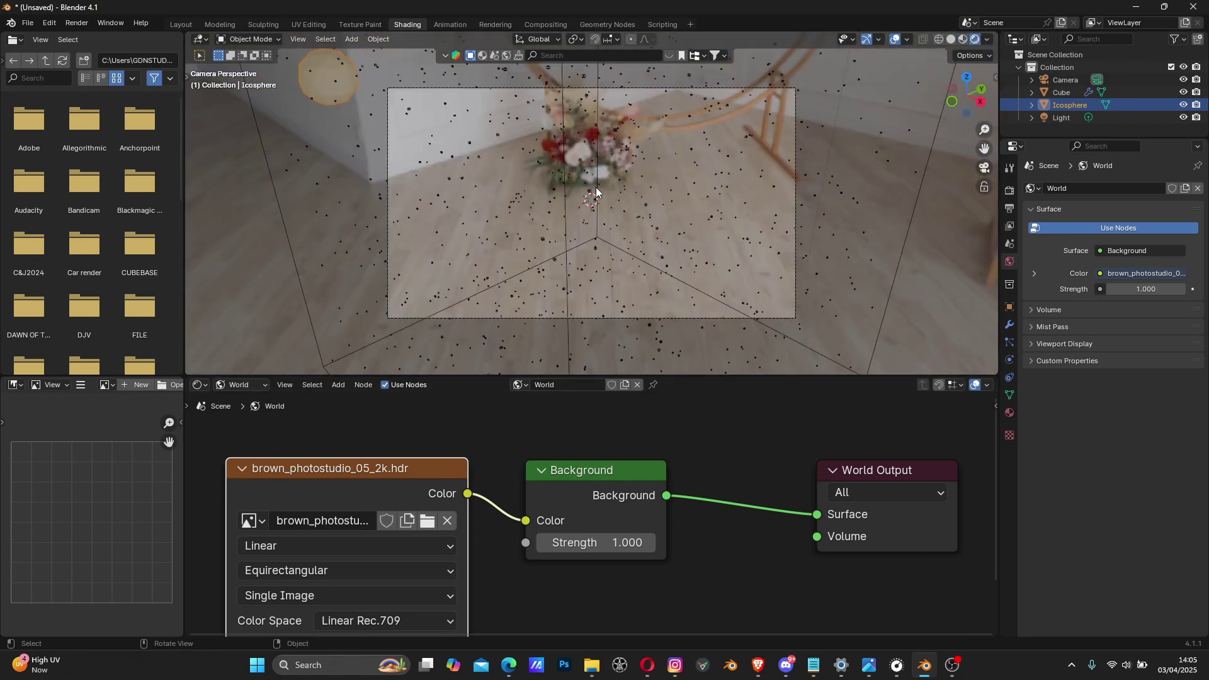
# Render a test image of the HDRI-lit scene, close it, and select the Cube.
pyautogui.click(78, 23)
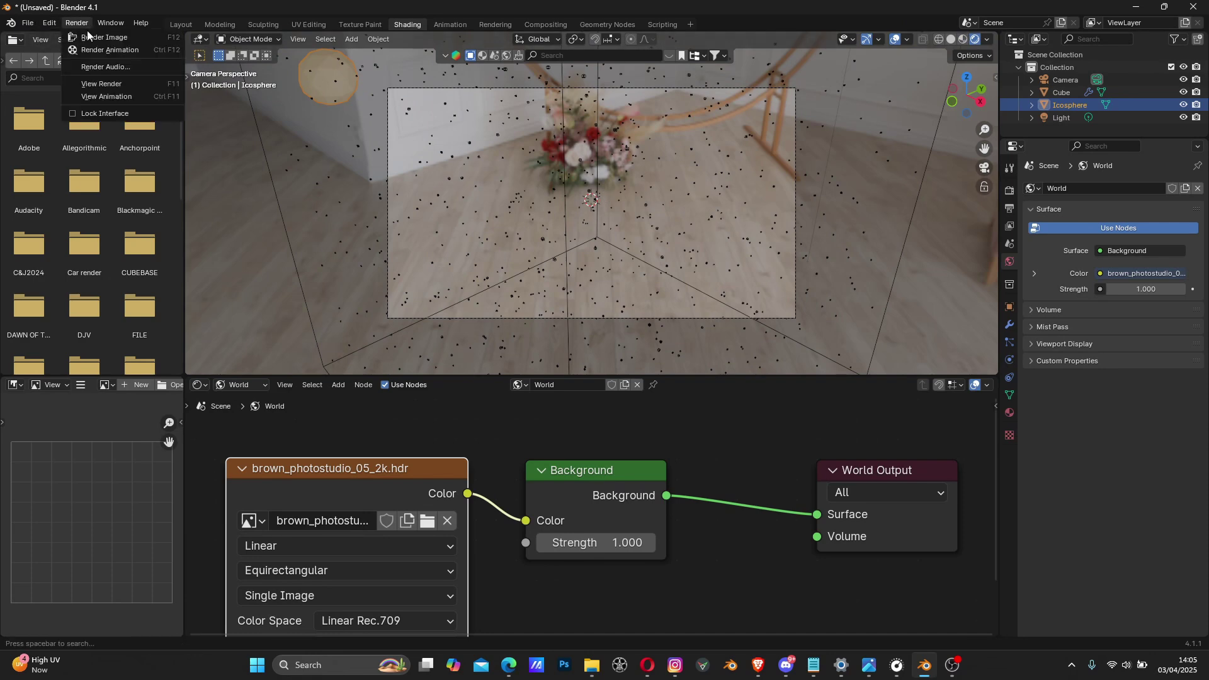
pyautogui.click(97, 36)
pyautogui.scroll(-1, 591, 342)
pyautogui.scroll(3, 533, 210)
pyautogui.scroll(-2, 563, 263)
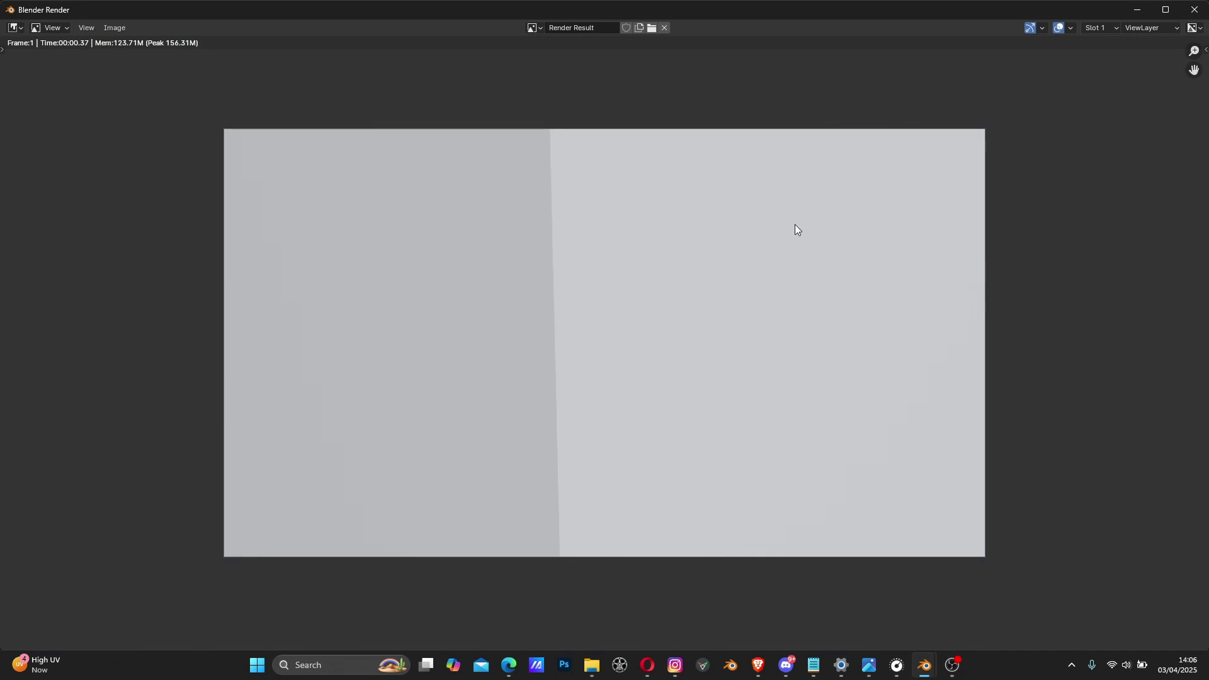
pyautogui.click(1195, 10)
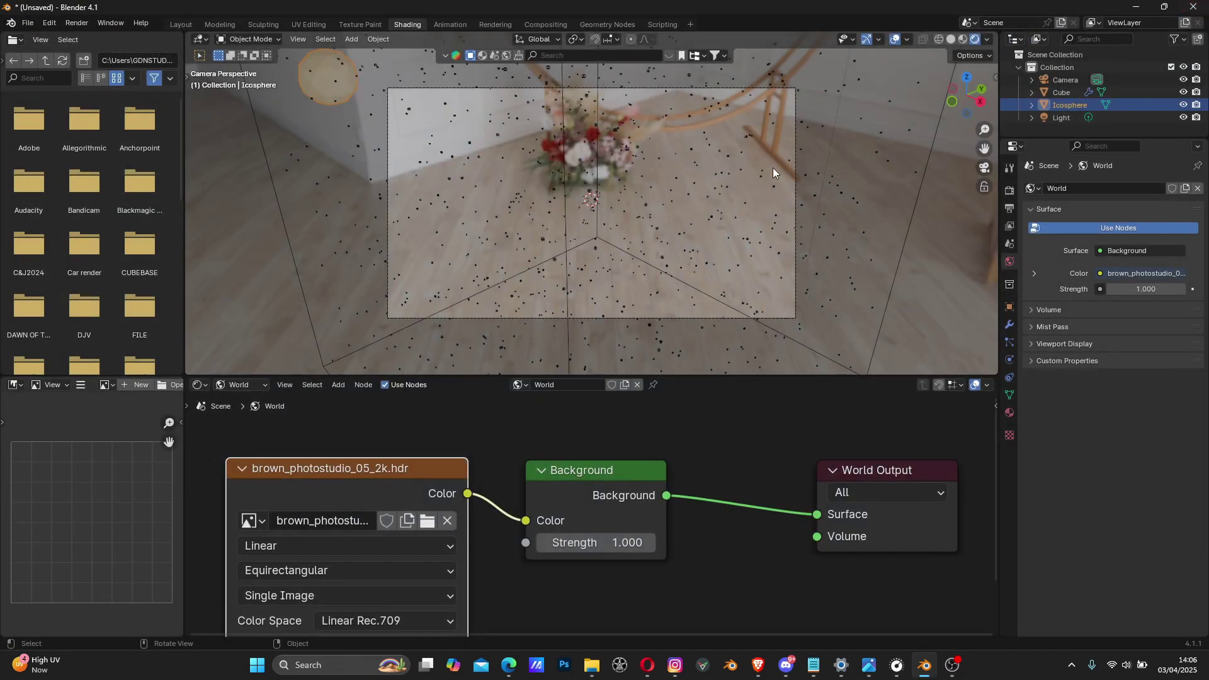
pyautogui.click(565, 188)
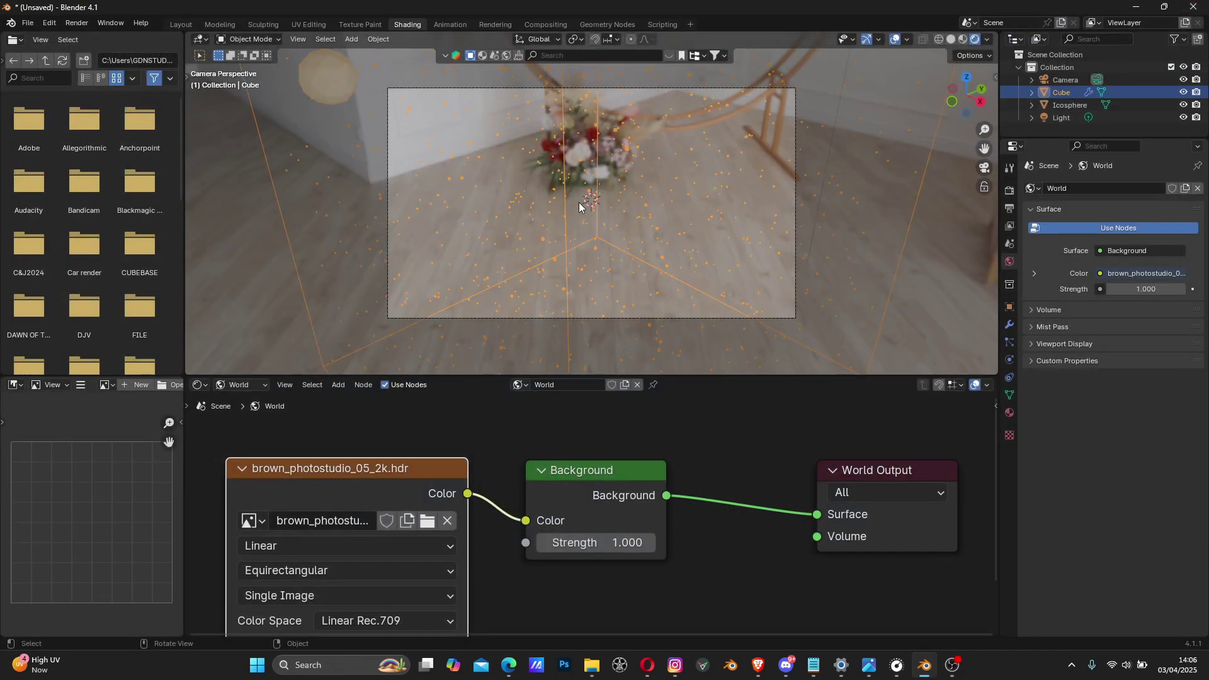
# Switch the Shader Editor to Object and disconnect the Principled BSDF from the output.
pyautogui.click(249, 384)
pyautogui.click(247, 417)
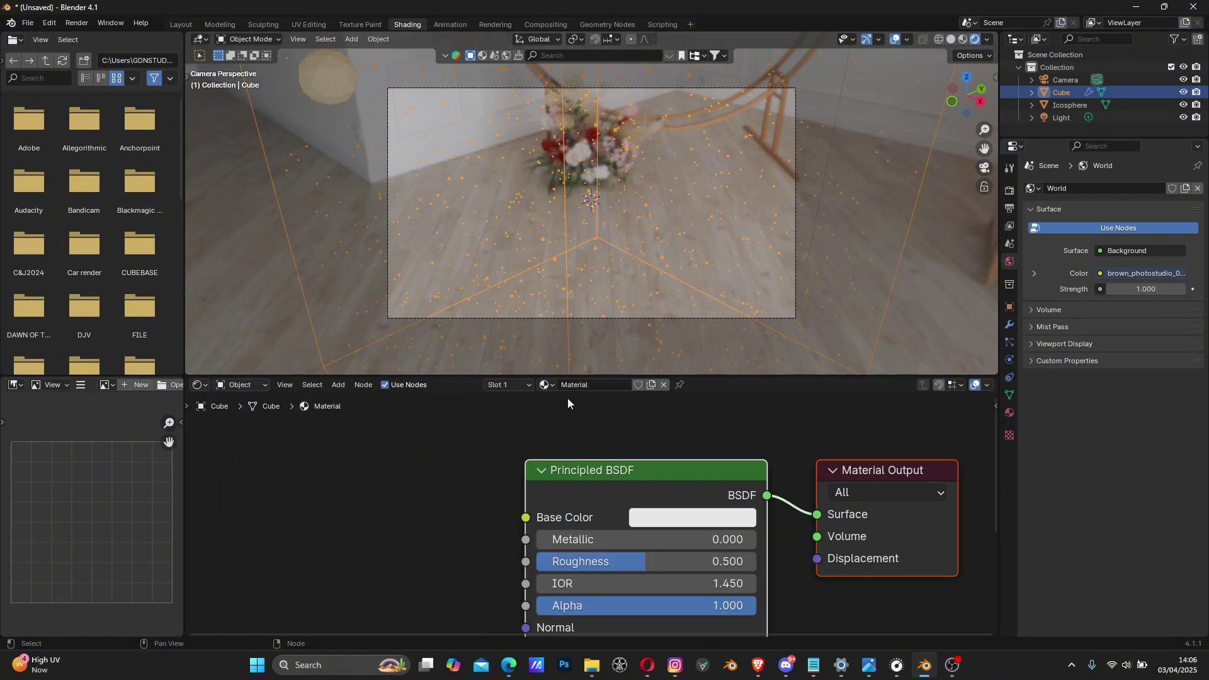
pyautogui.scroll(-4, 607, 420)
pyautogui.moveTo(597, 490); pyautogui.dragTo(541, 493, button='middle')
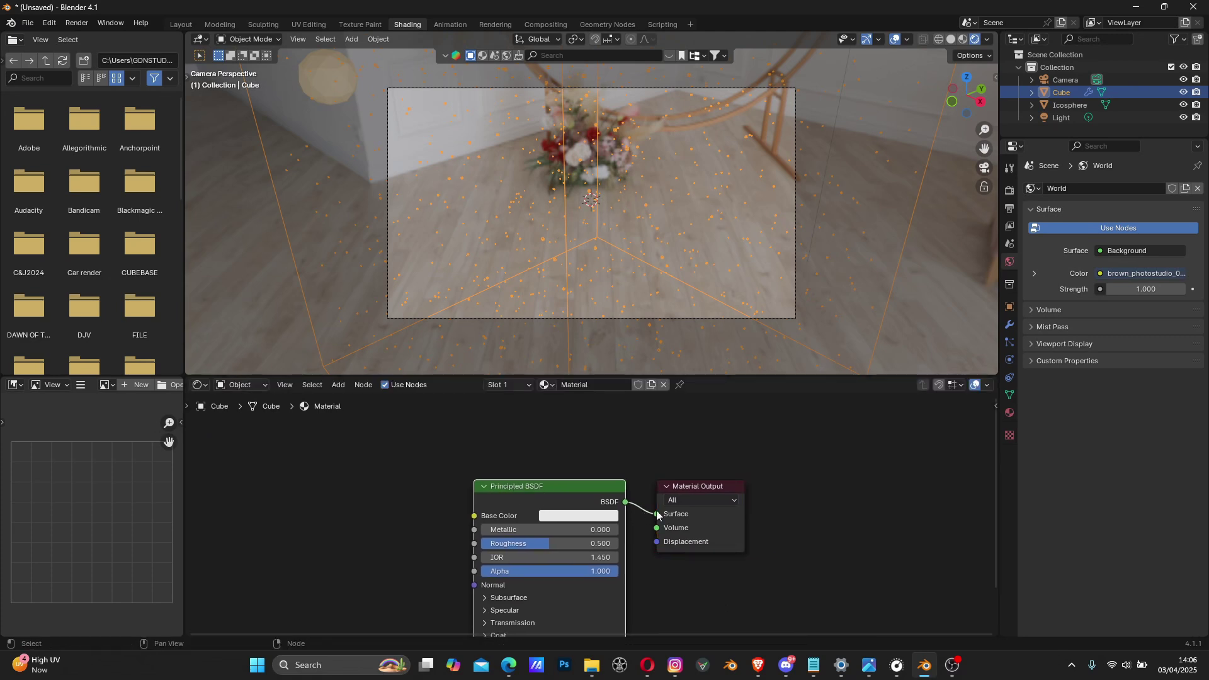
pyautogui.moveTo(658, 515); pyautogui.dragTo(461, 501)
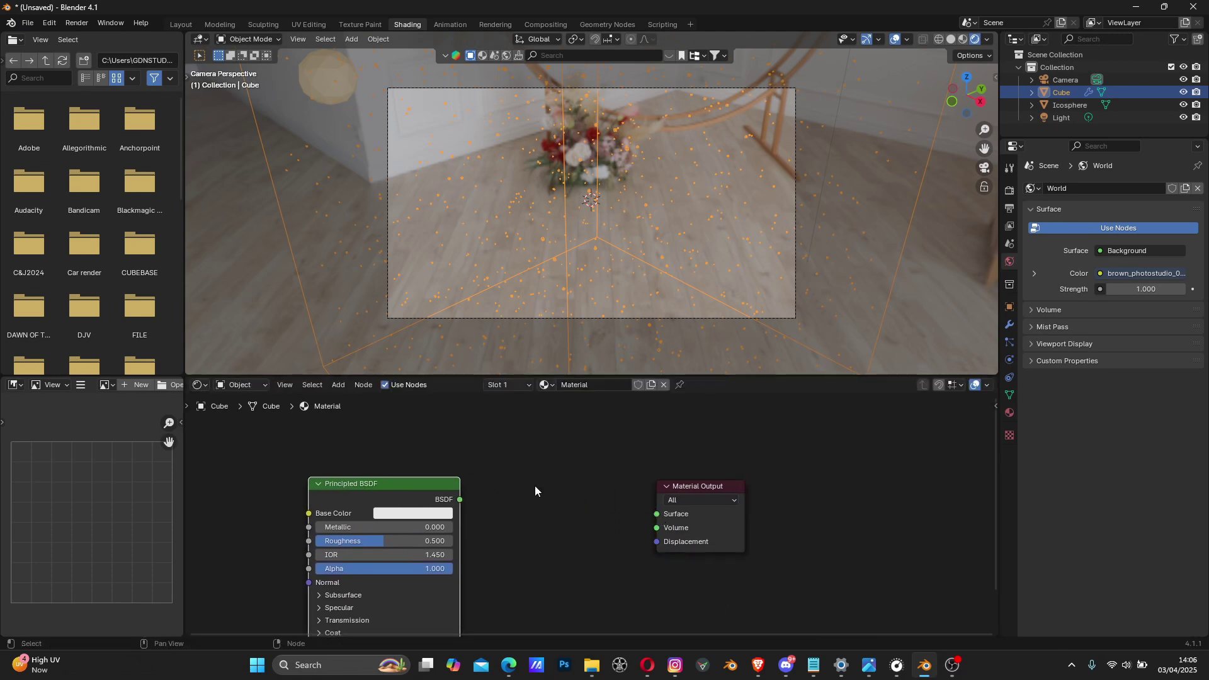
# Add a Transparent BSDF node and wire it into the Material Output Surface.
pyautogui.hotkey('shift', 'a')
pyautogui.write('tras')
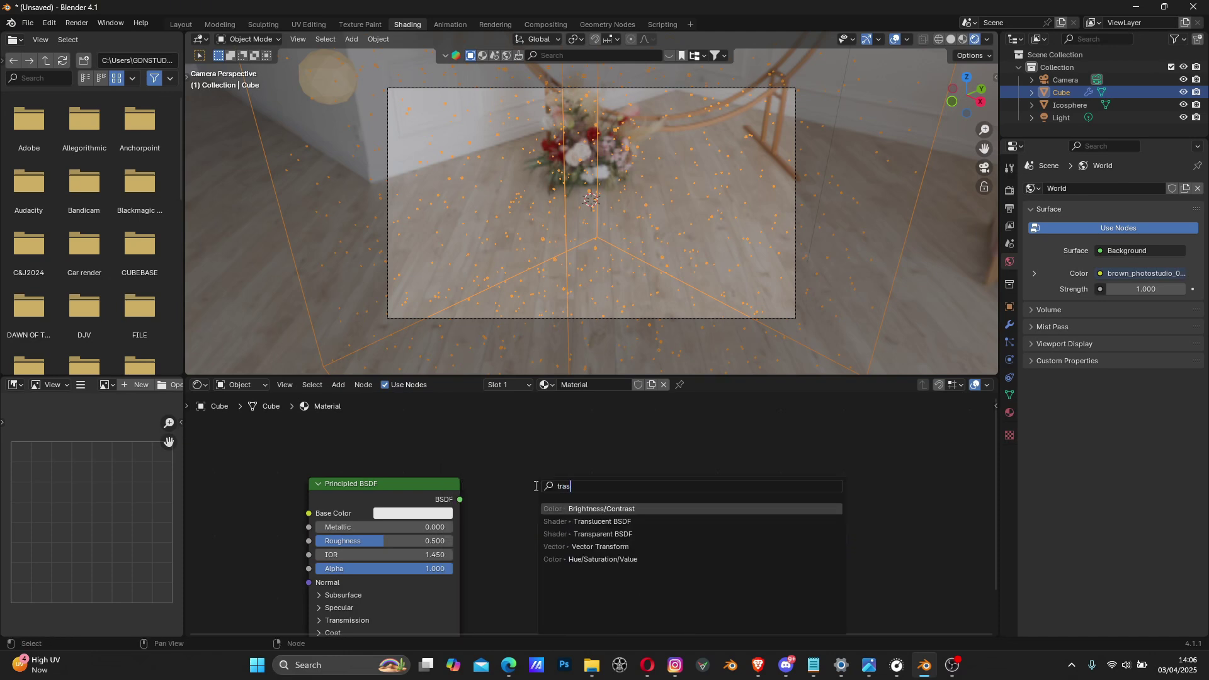
pyautogui.click(652, 535)
pyautogui.click(504, 473)
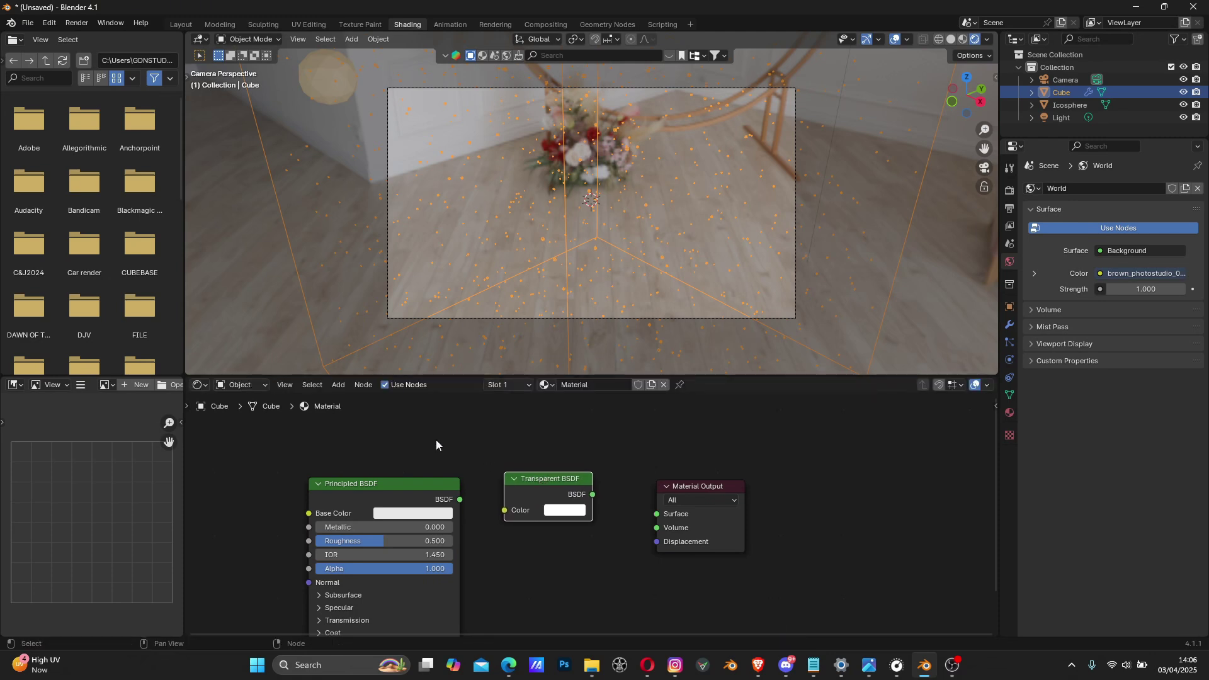
pyautogui.hotkey('shift', 'a')
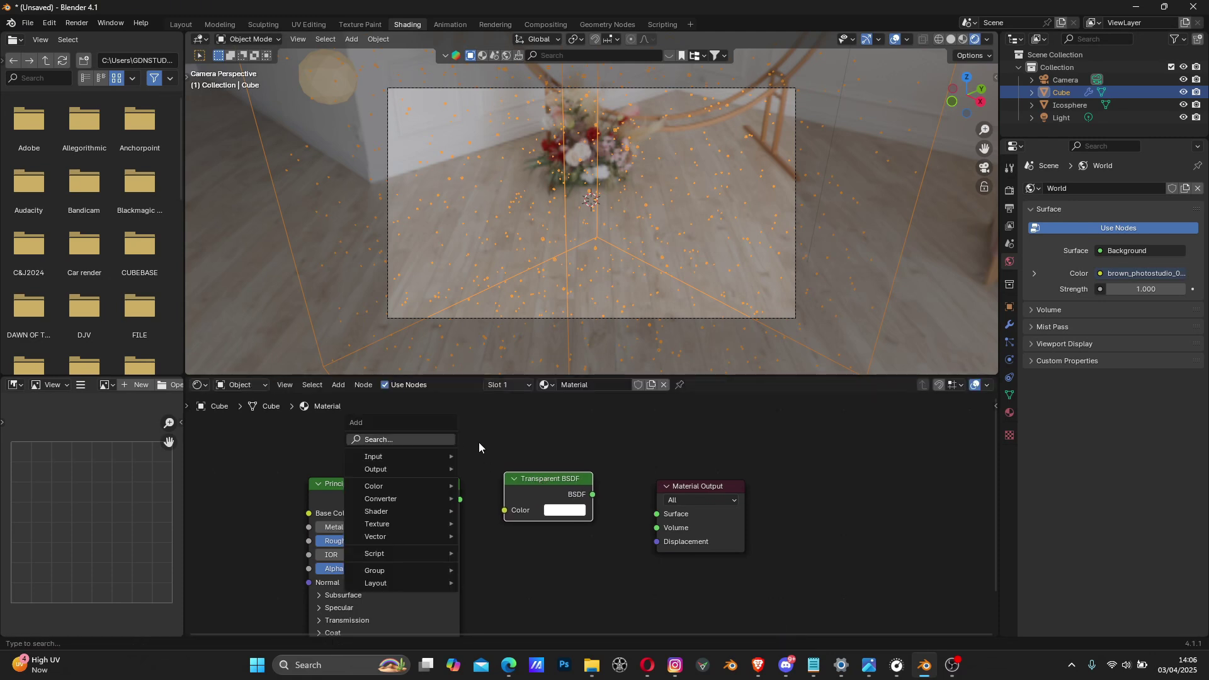
pyautogui.click(339, 385)
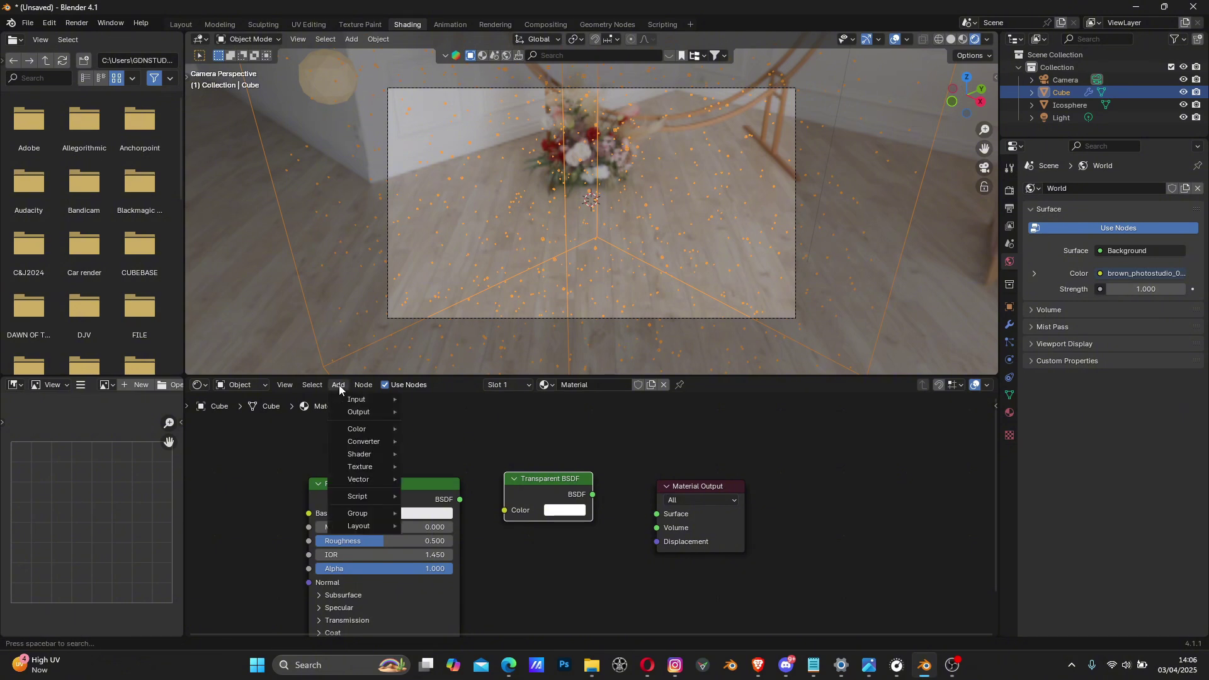
pyautogui.write('tra')
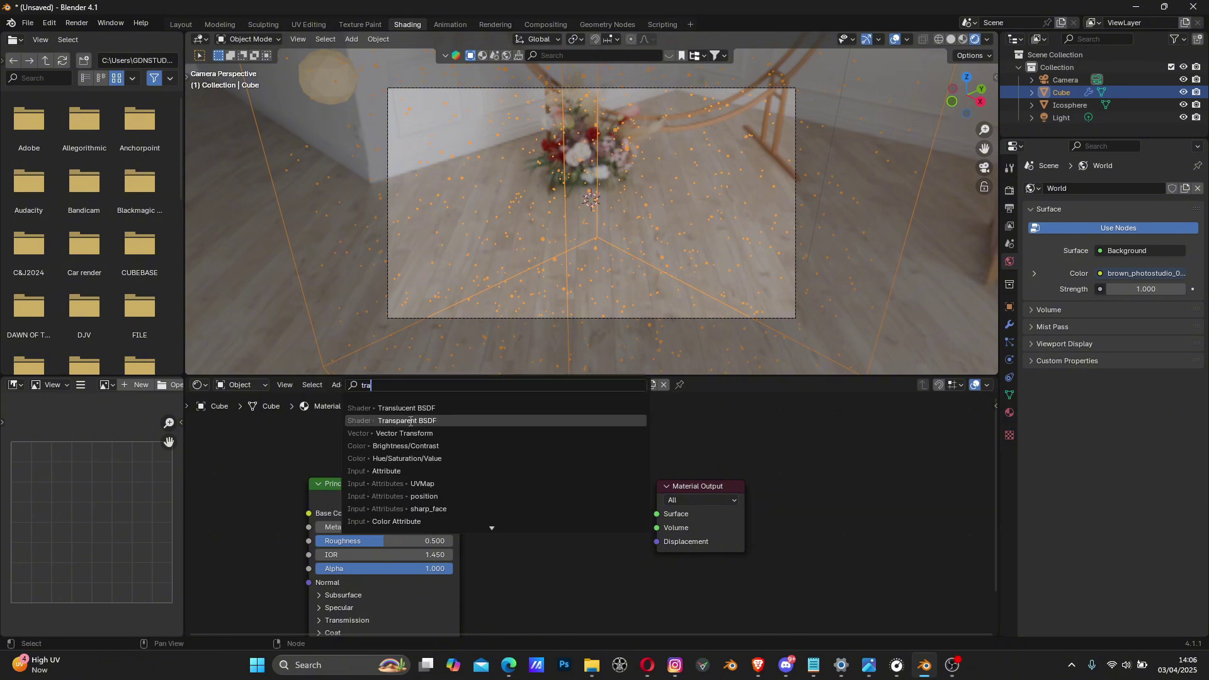
pyautogui.click(435, 420)
pyautogui.moveTo(594, 501); pyautogui.dragTo(657, 514)
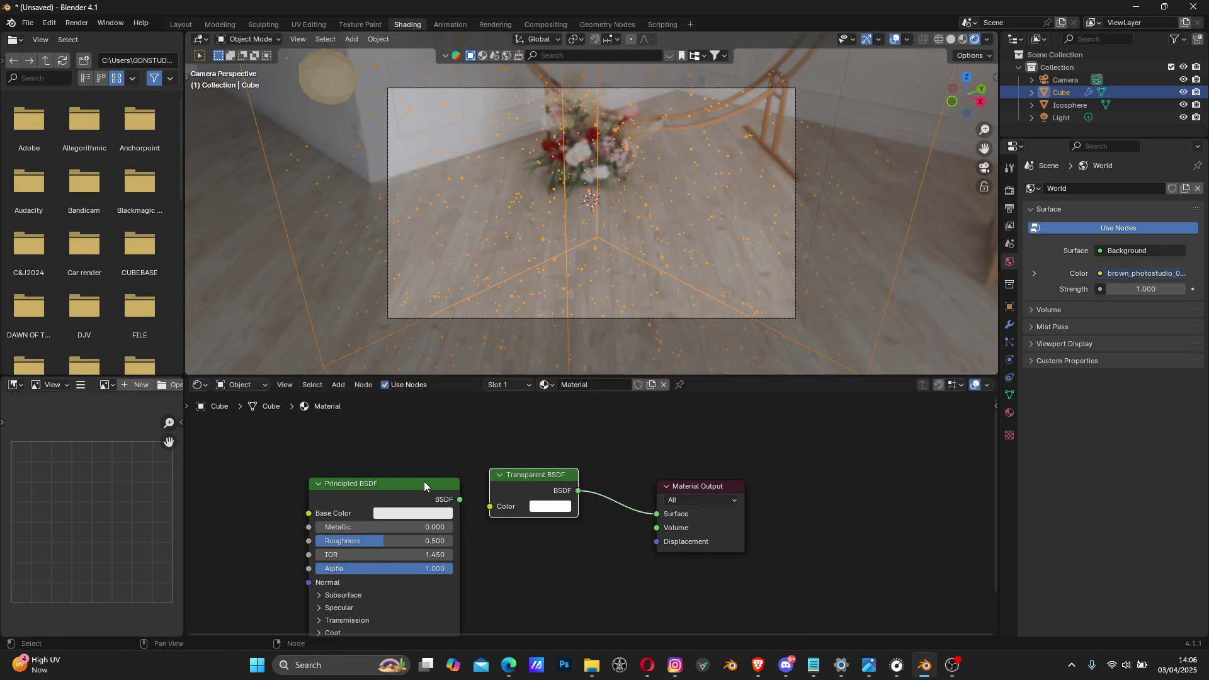
# Render a test image, which comes out solid black, and close it.
pyautogui.click(73, 23)
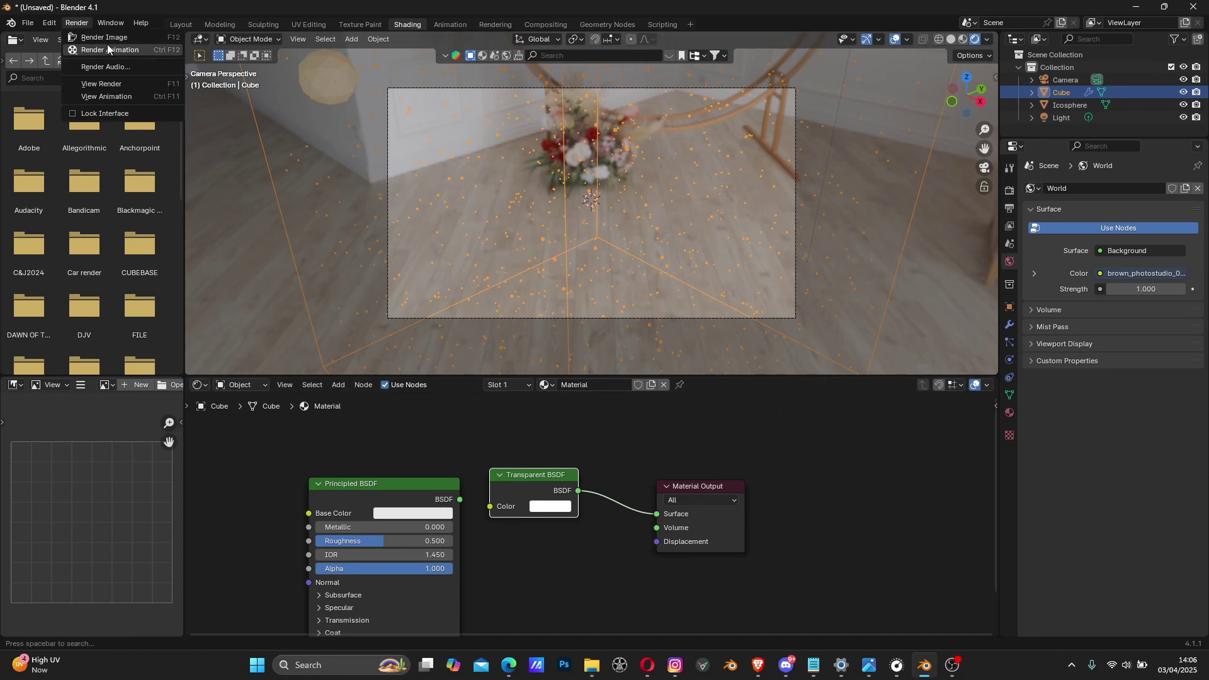
pyautogui.click(103, 37)
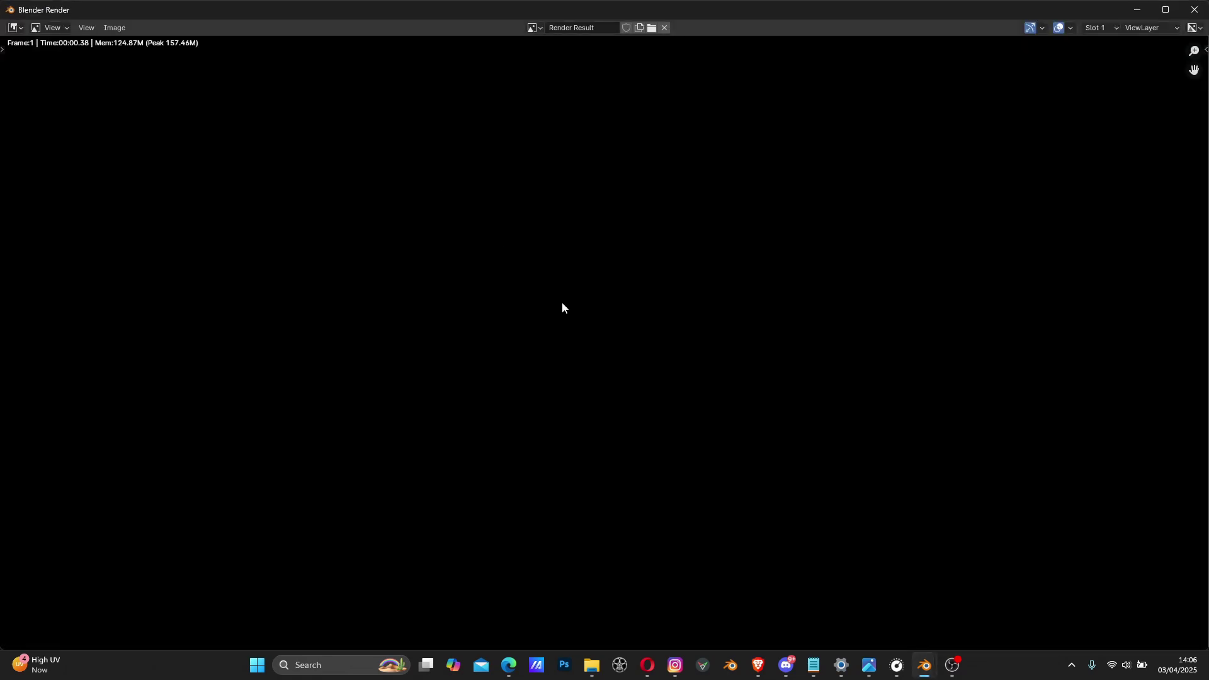
pyautogui.scroll(2, 578, 321)
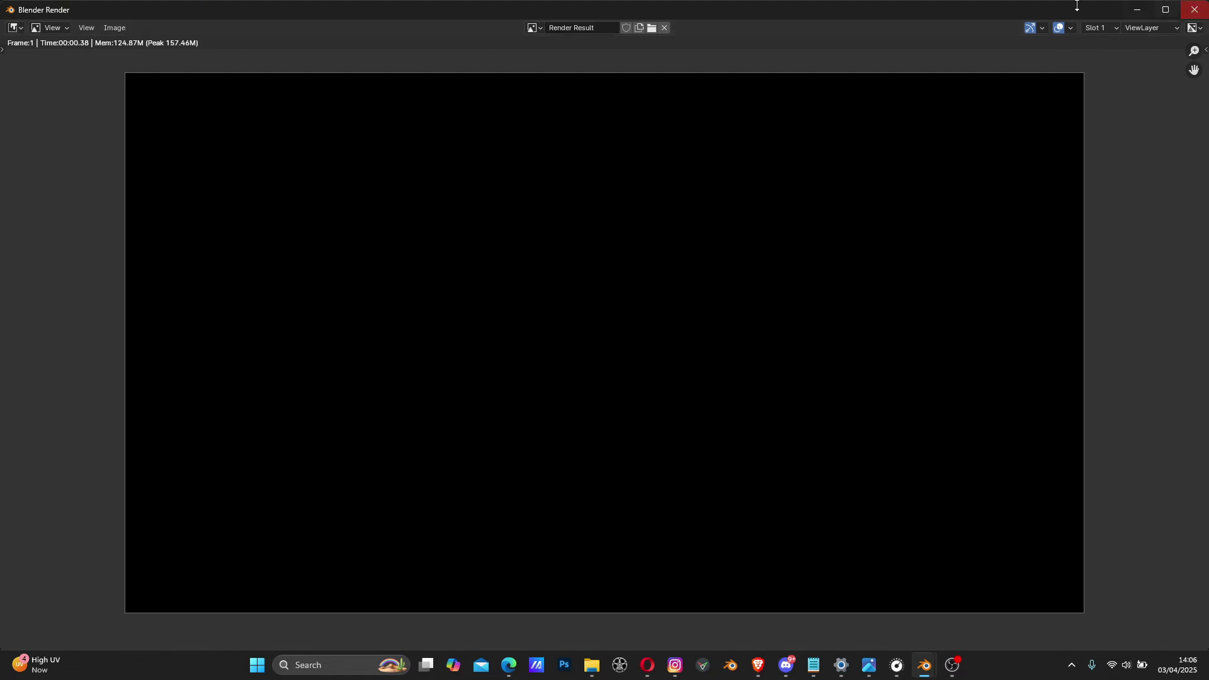
pyautogui.click(1196, 10)
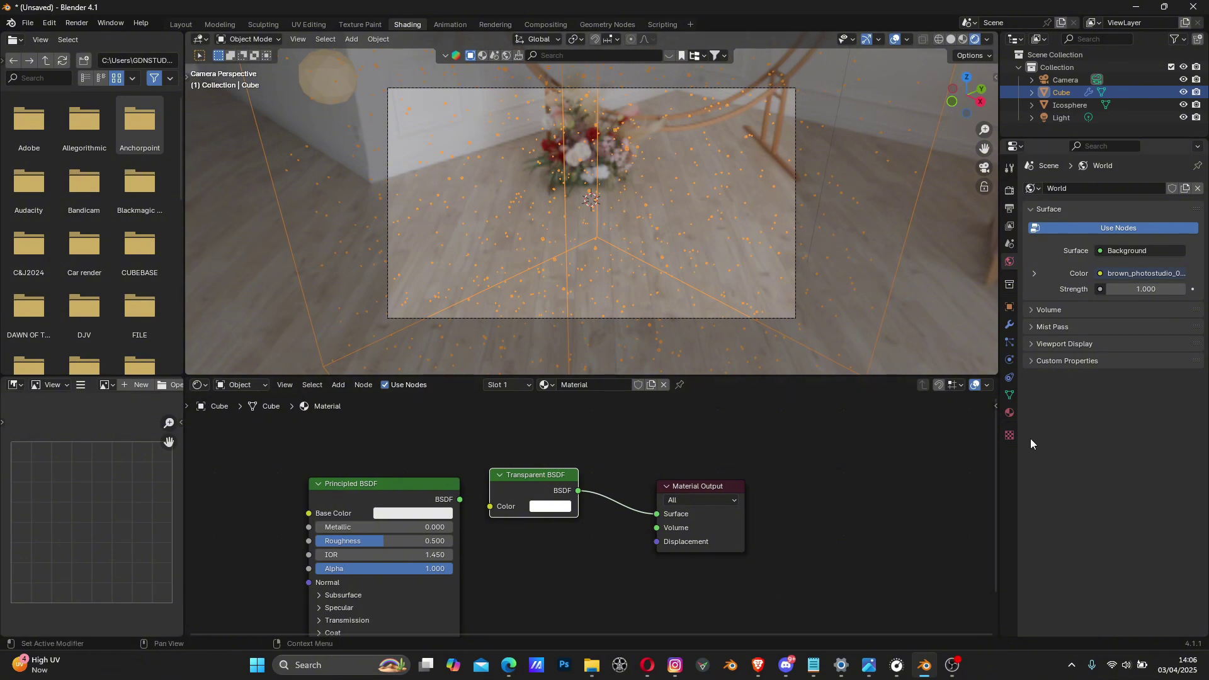
# Set the Cube material's Blend Mode to Alpha Hashed.
pyautogui.click(1010, 414)
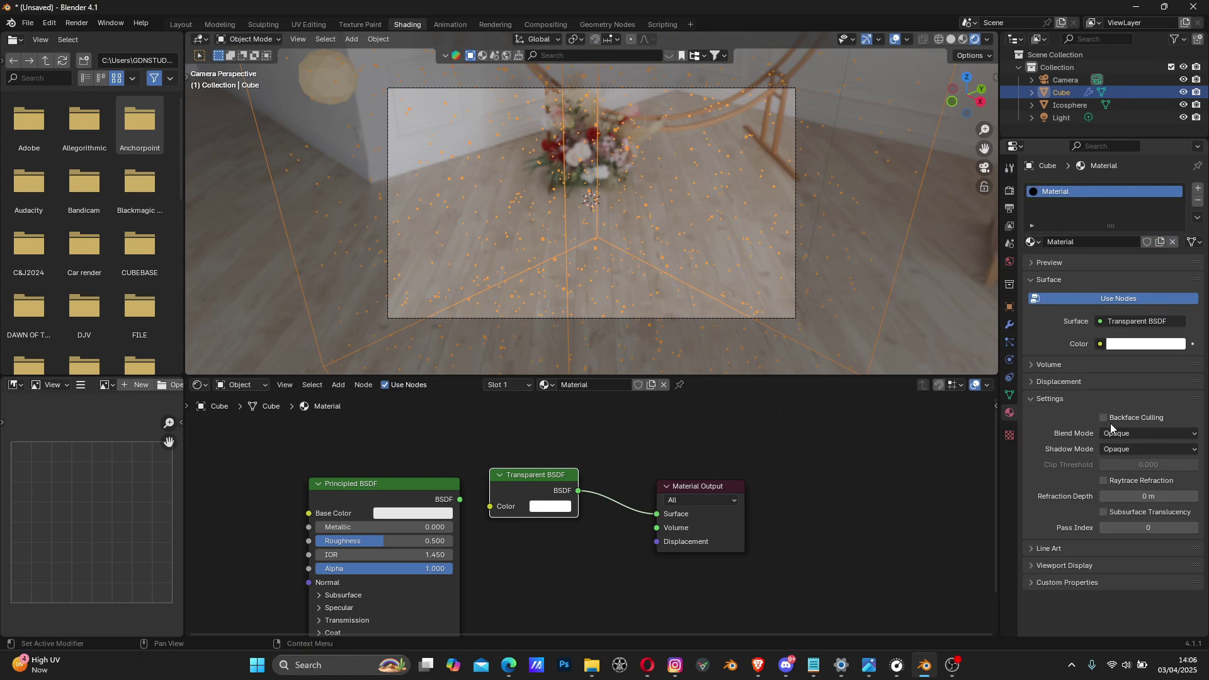
pyautogui.click(1128, 433)
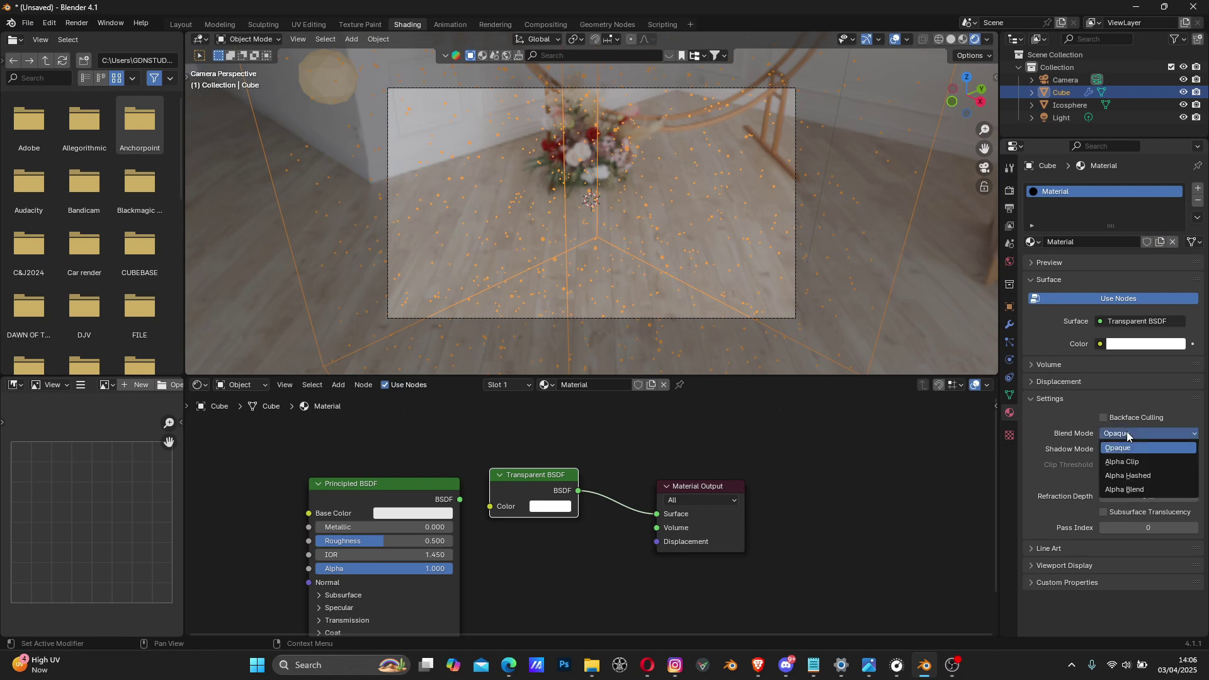
pyautogui.click(1129, 475)
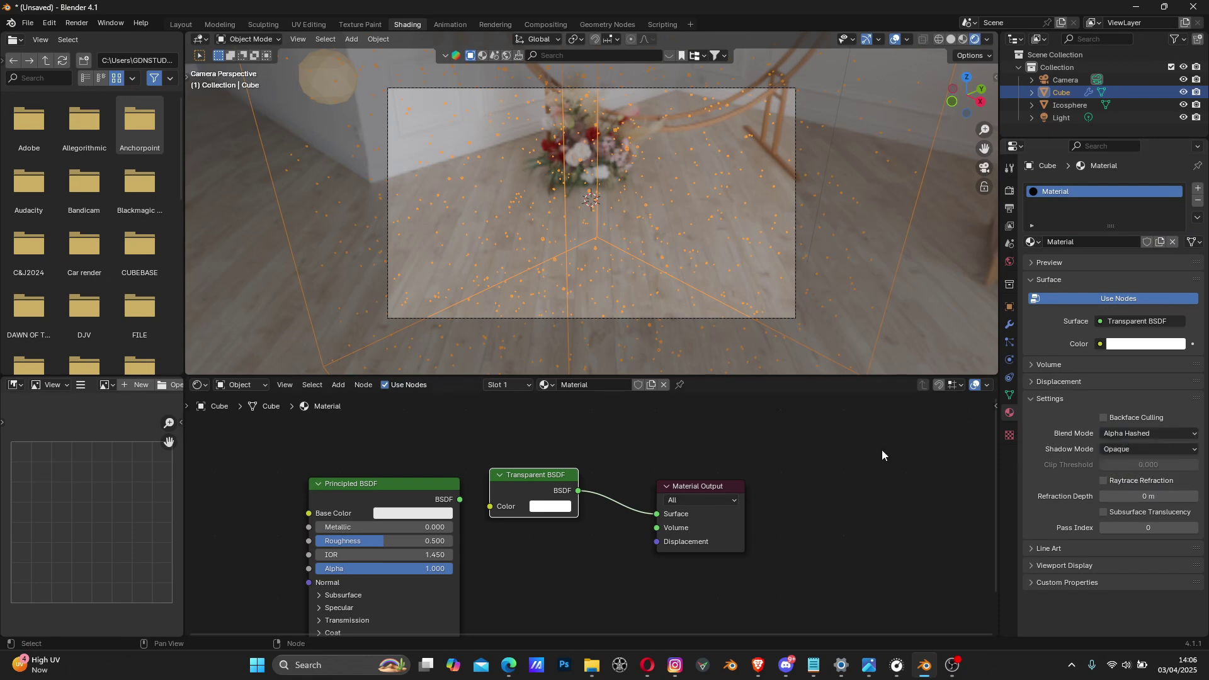
pyautogui.click(77, 23)
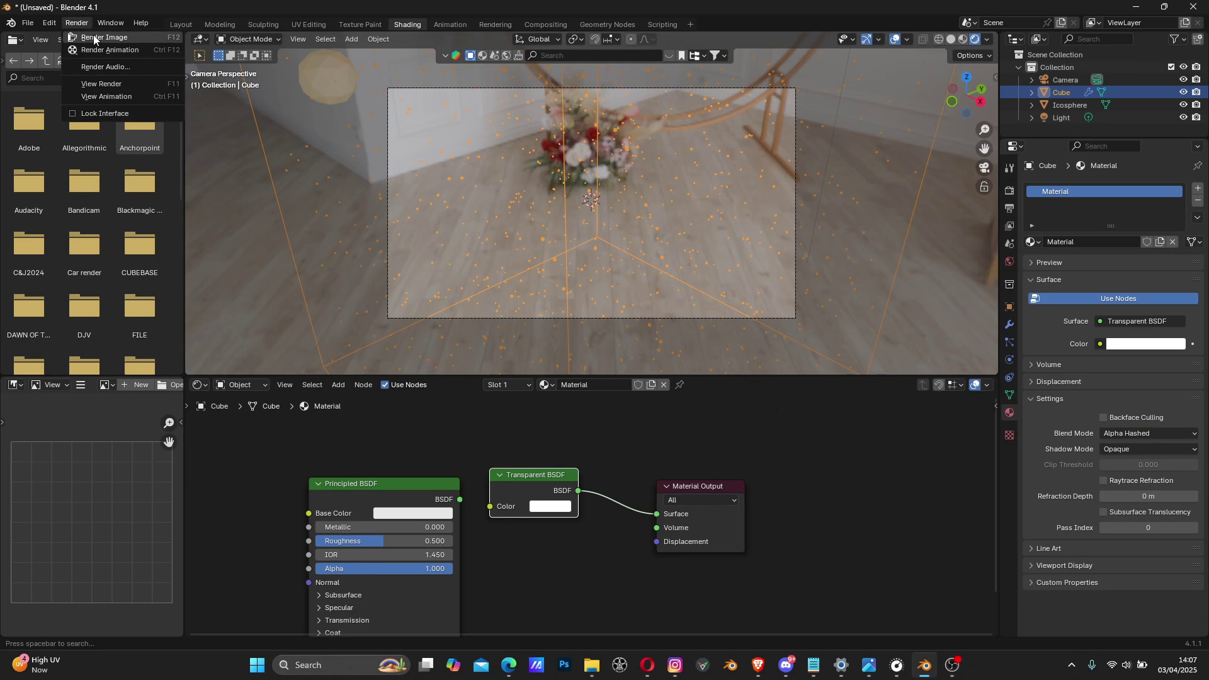
# Render a test image, zoom around the see-through box and snow specks, then close it.
pyautogui.click(96, 39)
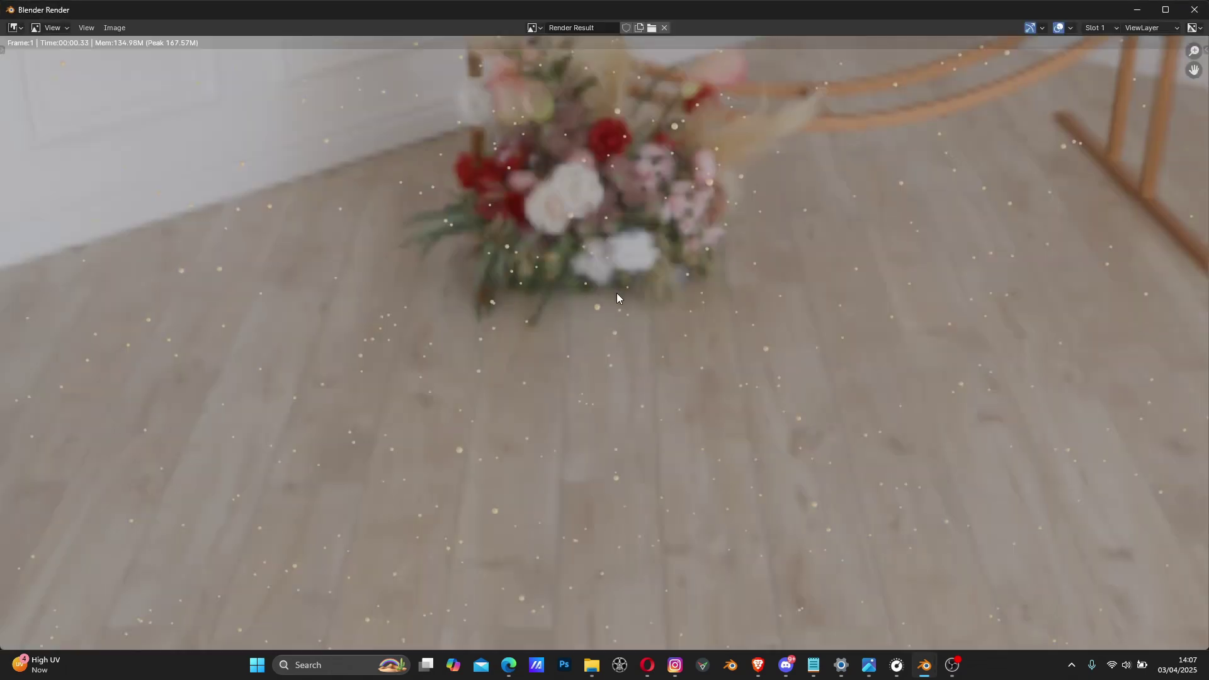
pyautogui.scroll(4, 617, 294)
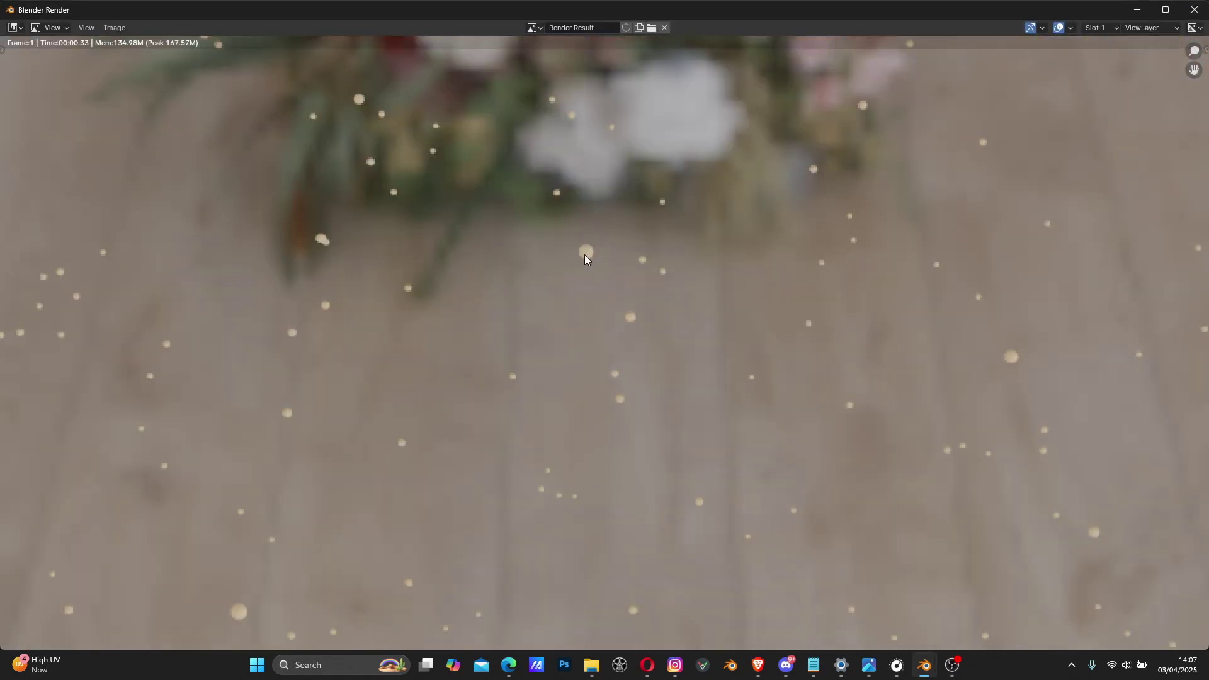
pyautogui.scroll(-5, 585, 255)
pyautogui.scroll(4, 604, 263)
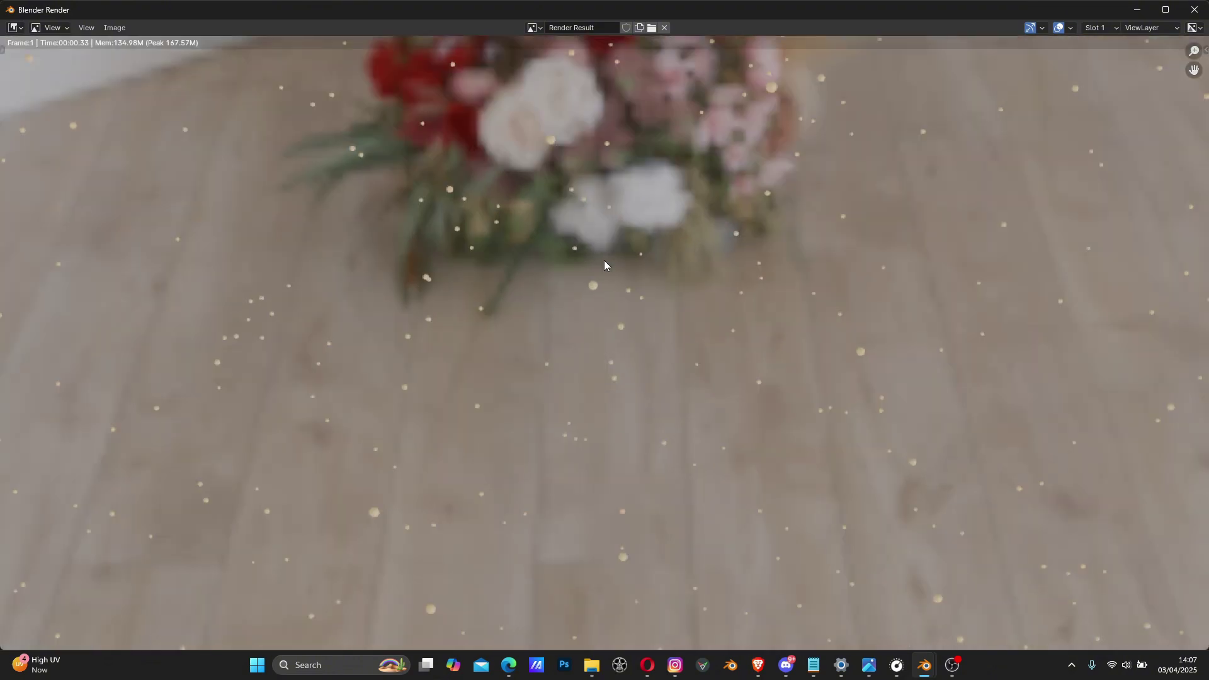
pyautogui.scroll(1, 583, 260)
pyautogui.scroll(-2, 585, 265)
pyautogui.scroll(-2, 585, 269)
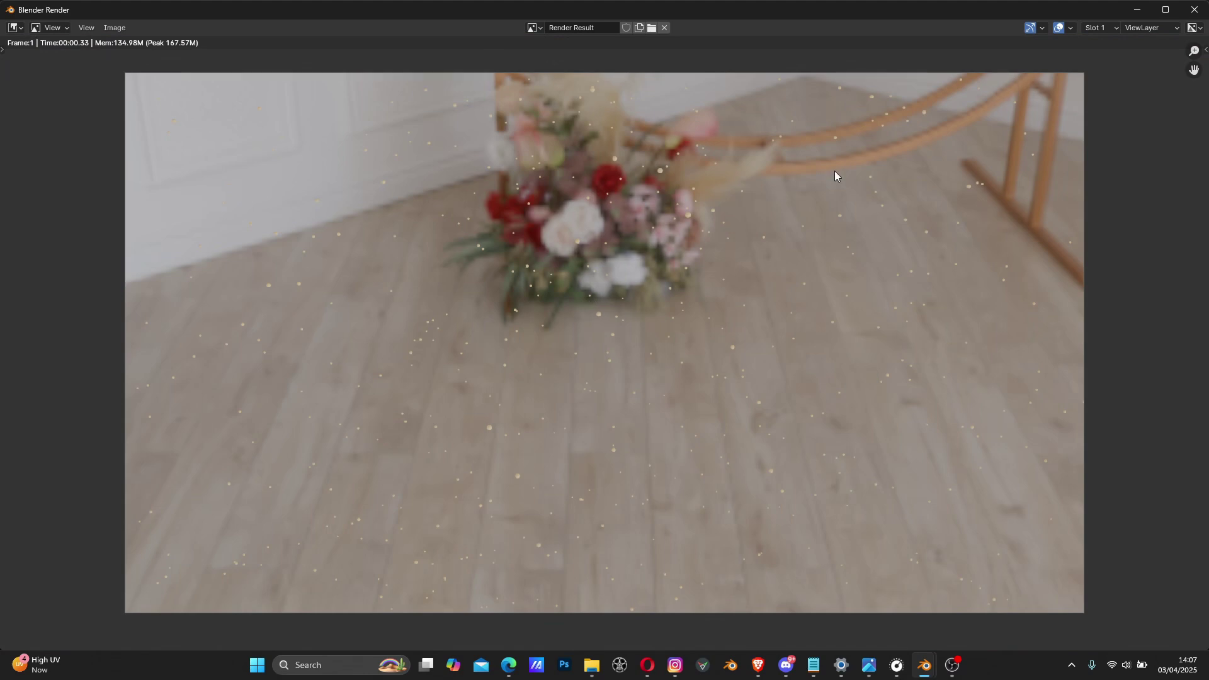
pyautogui.scroll(2, 539, 345)
pyautogui.scroll(-2, 582, 318)
pyautogui.click(1195, 9)
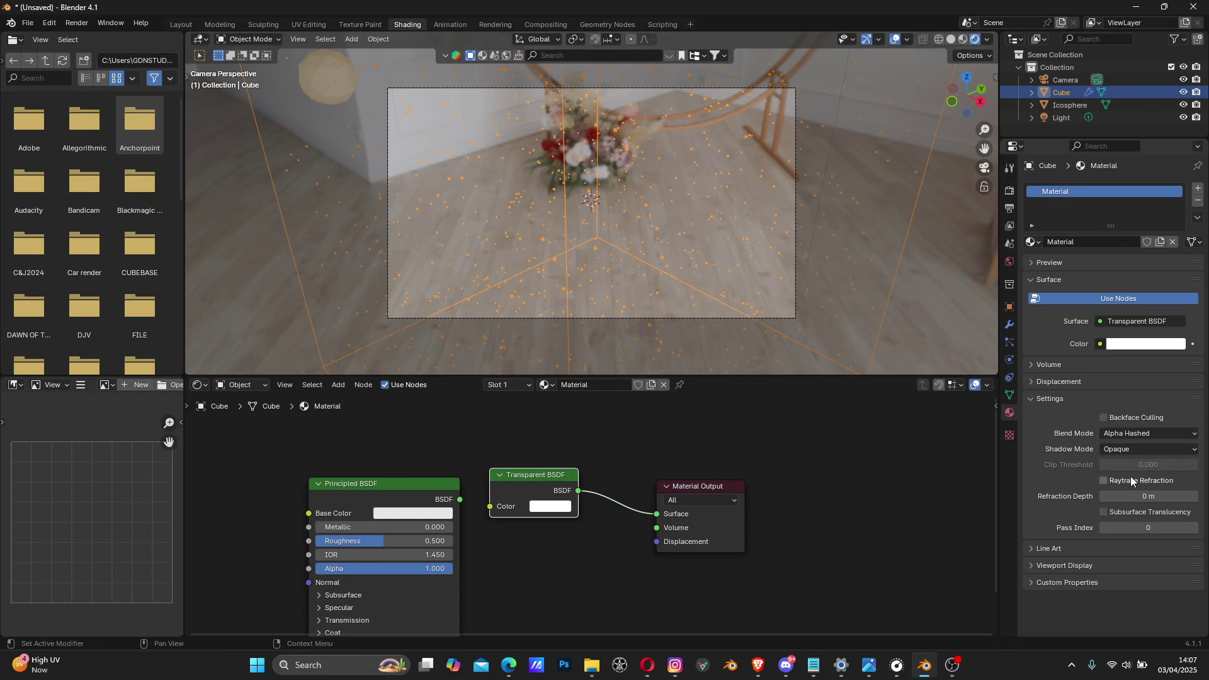
# Set the particle Render Scale to 0.001.
pyautogui.click(1011, 342)
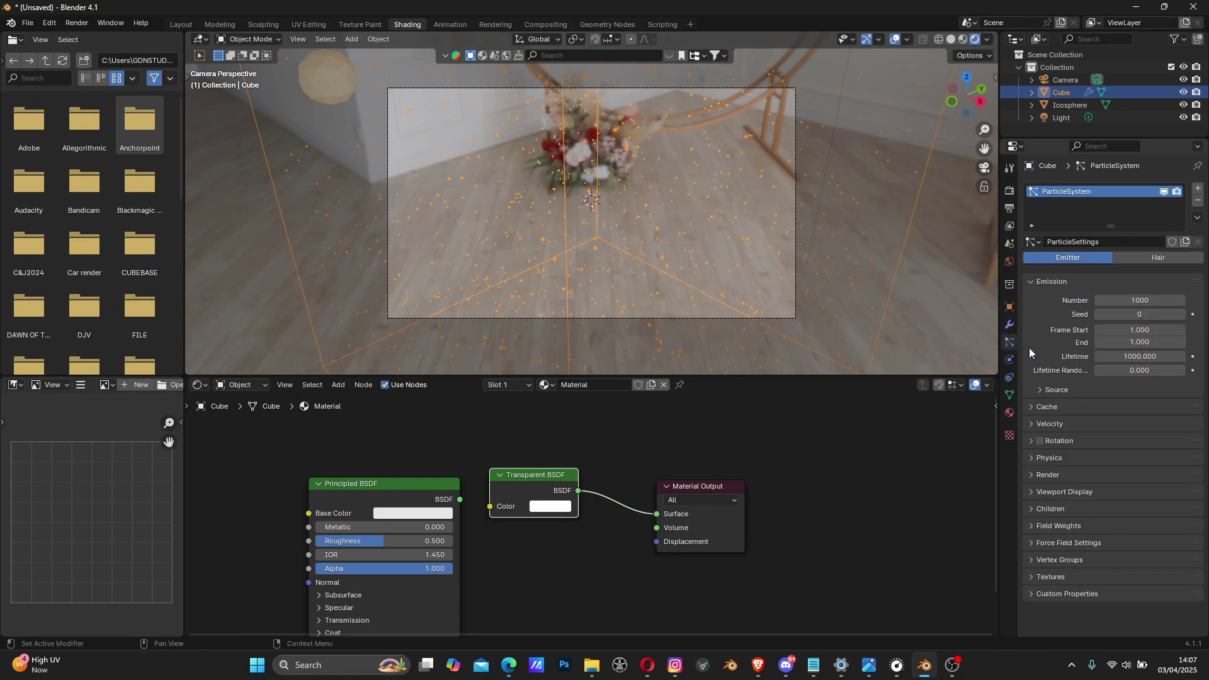
pyautogui.click(1030, 474)
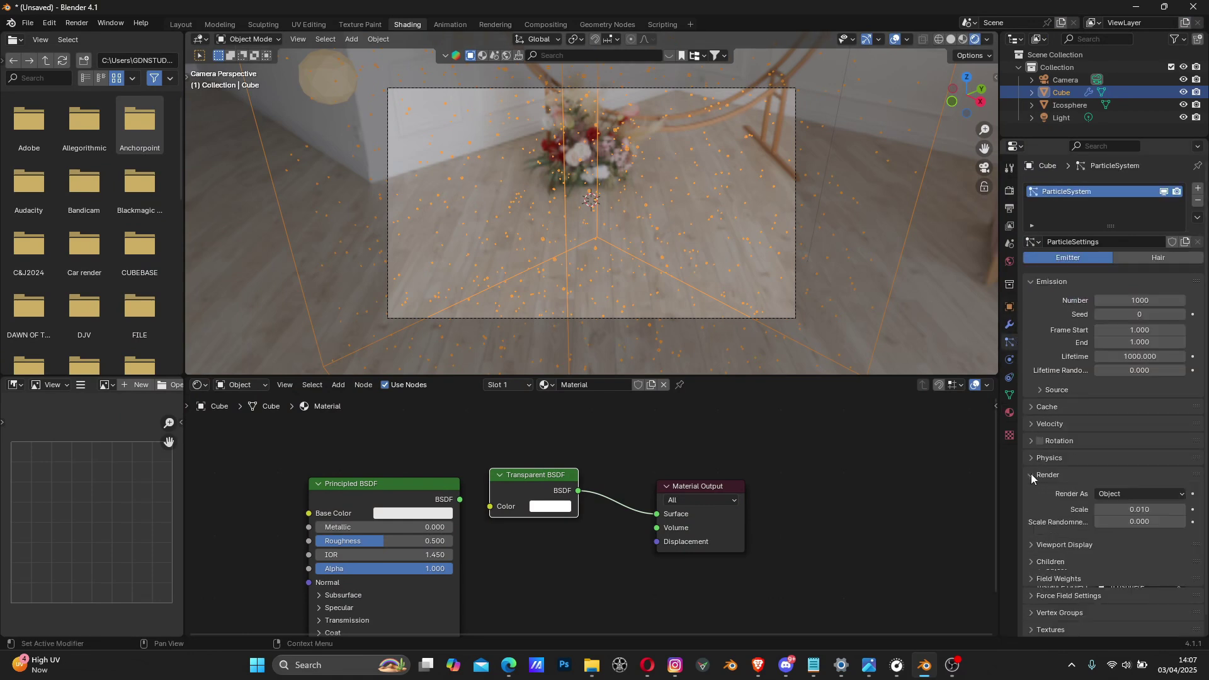
pyautogui.scroll(-3, 1042, 477)
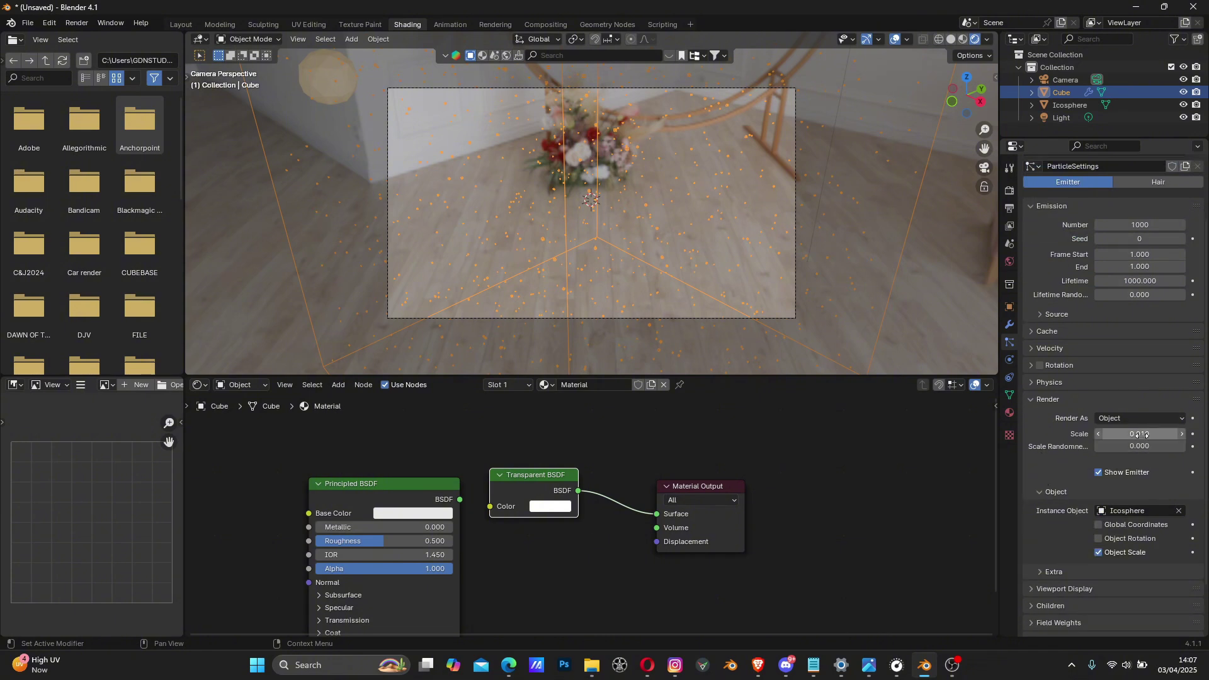
pyautogui.click(1183, 434)
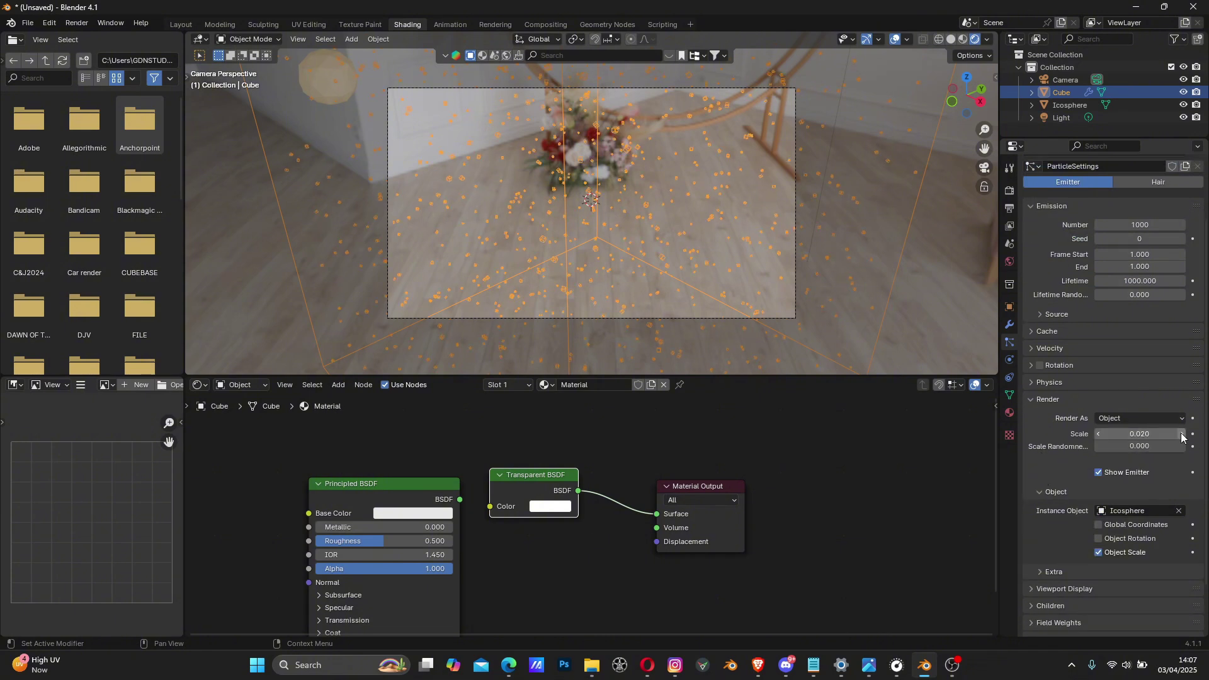
pyautogui.click(1100, 435)
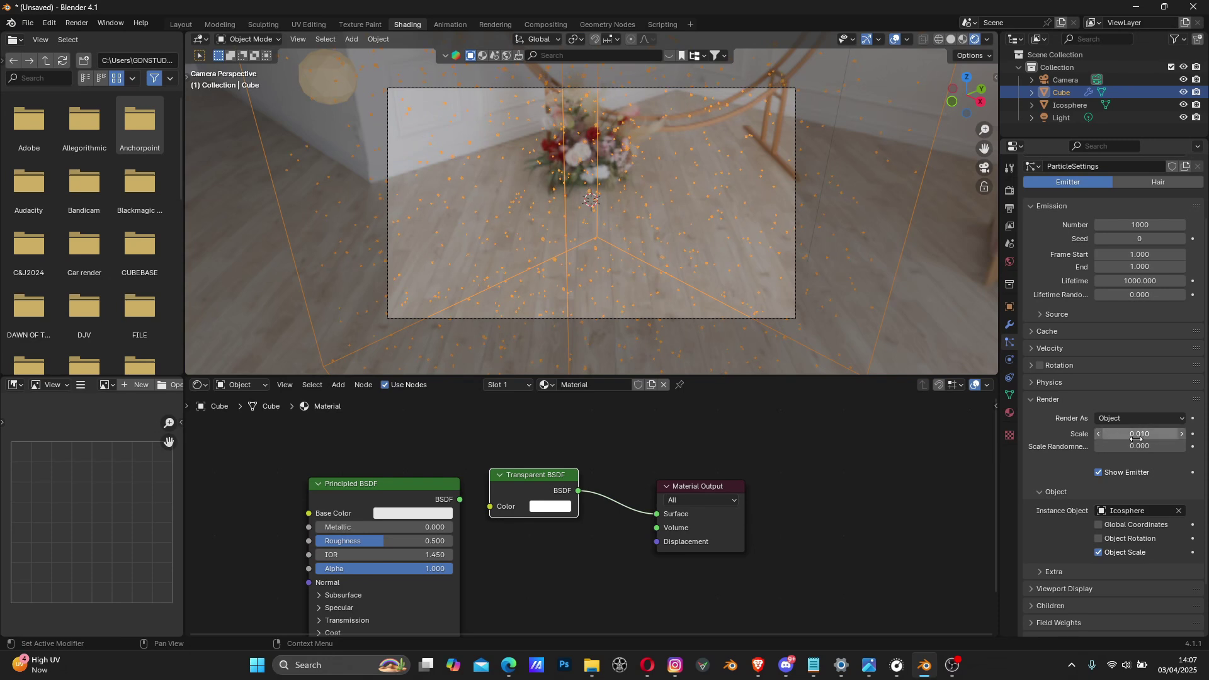
pyautogui.click(1141, 435)
pyautogui.click(1111, 434)
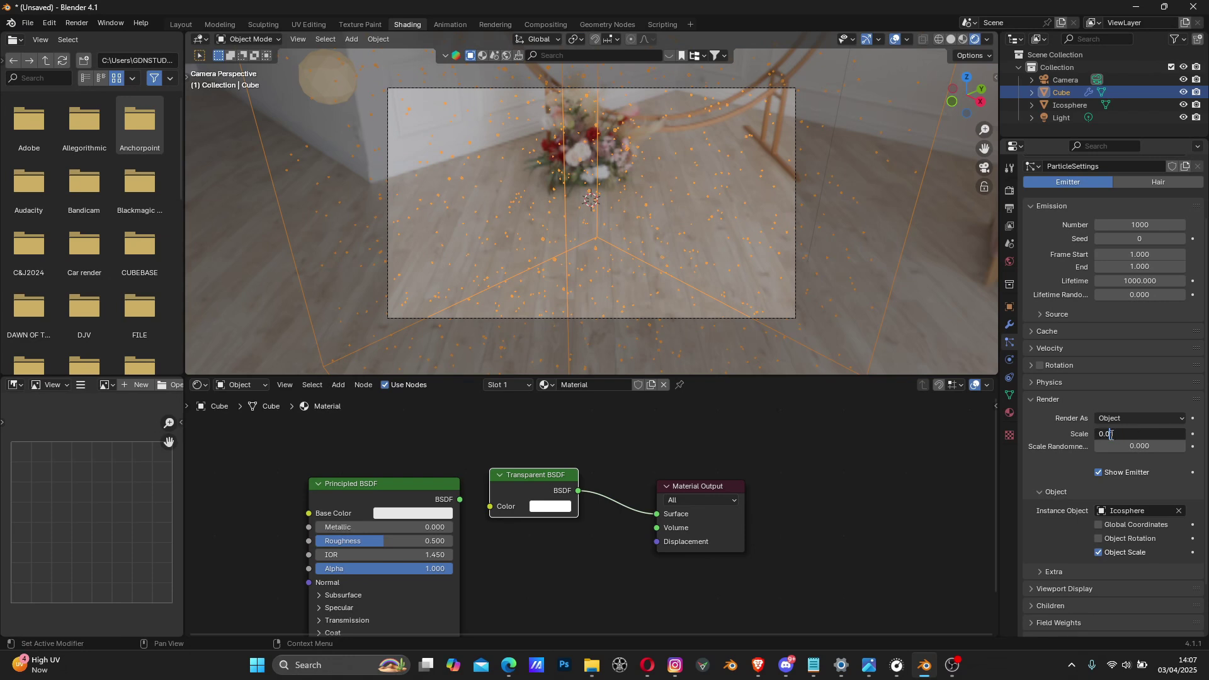
pyautogui.write('0')
pyautogui.press('Return')
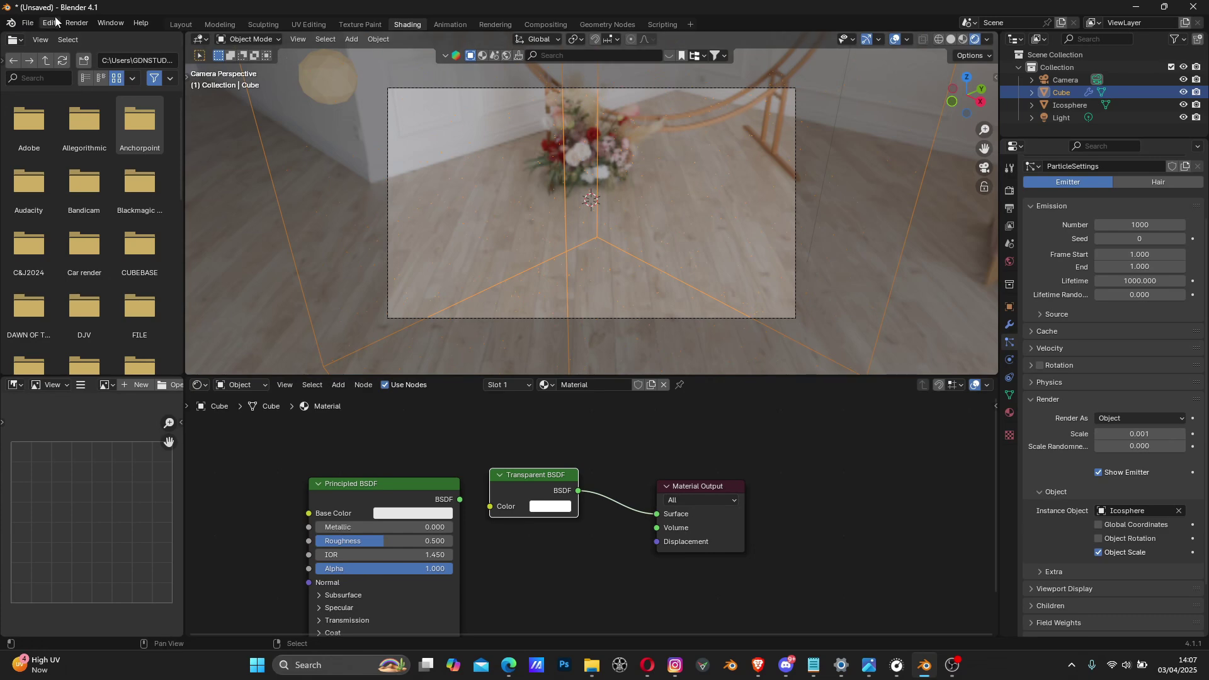
# Test-render the scene with the tiny particles and close the result.
pyautogui.click(77, 22)
pyautogui.click(104, 40)
pyautogui.scroll(3, 638, 313)
pyautogui.scroll(-5, 648, 308)
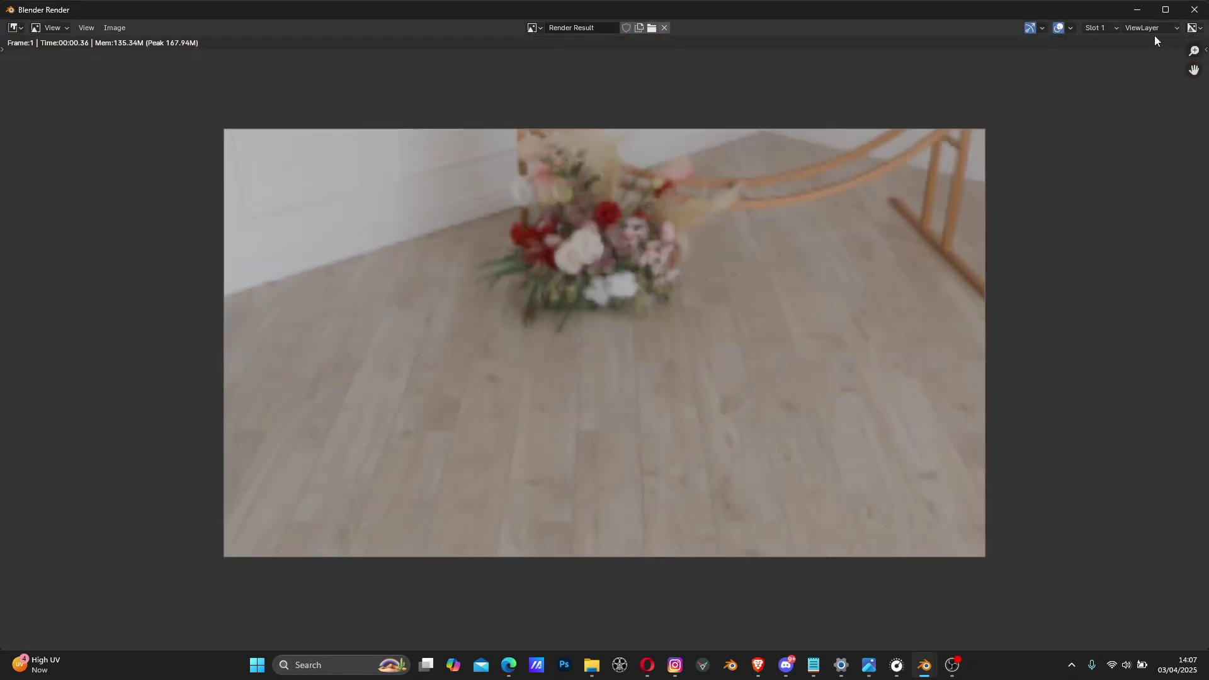
pyautogui.click(1195, 10)
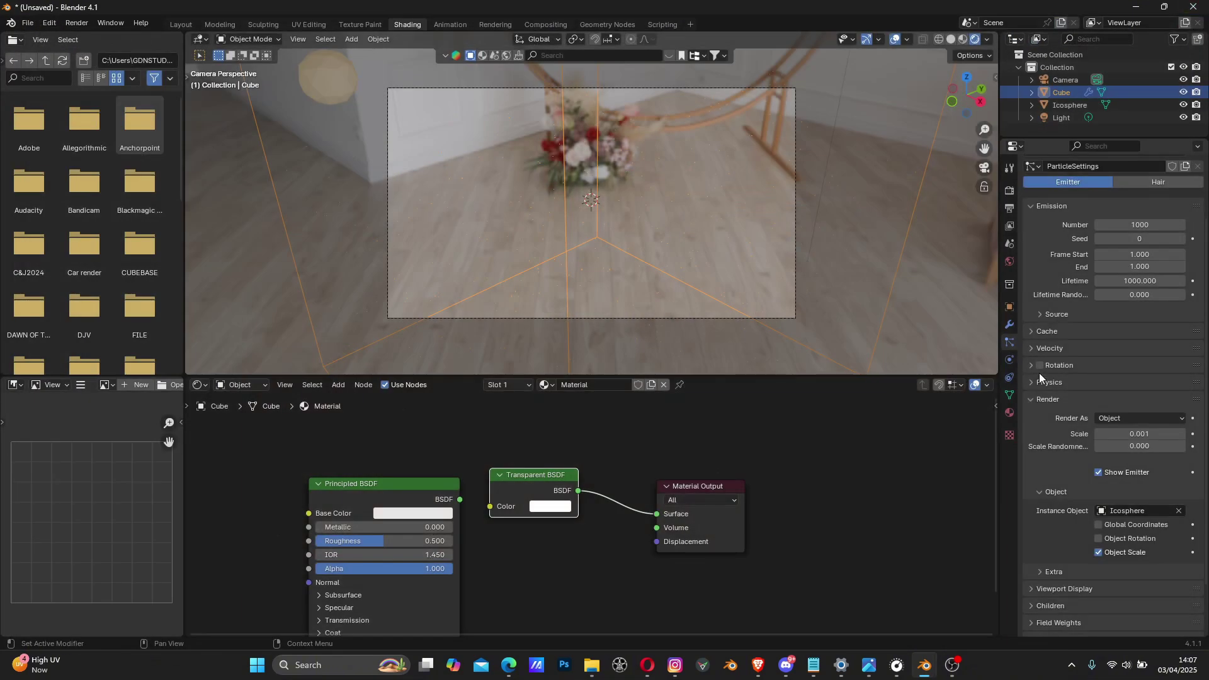
# Change the particle Render Scale to 0.008.
pyautogui.click(1143, 435)
pyautogui.click(1145, 435)
pyautogui.press('BackSpace')
pyautogui.press('Return')
# Test-render the scene with particle scale 0.008 and close the render window.
pyautogui.click(79, 25)
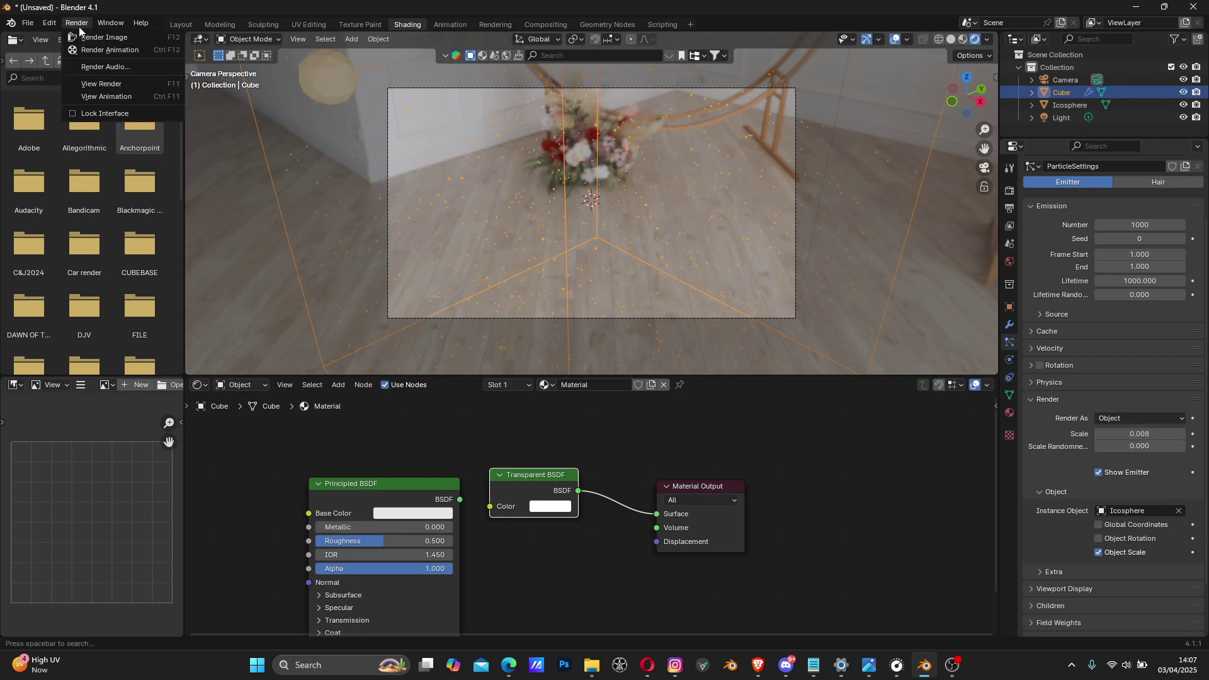
pyautogui.click(103, 36)
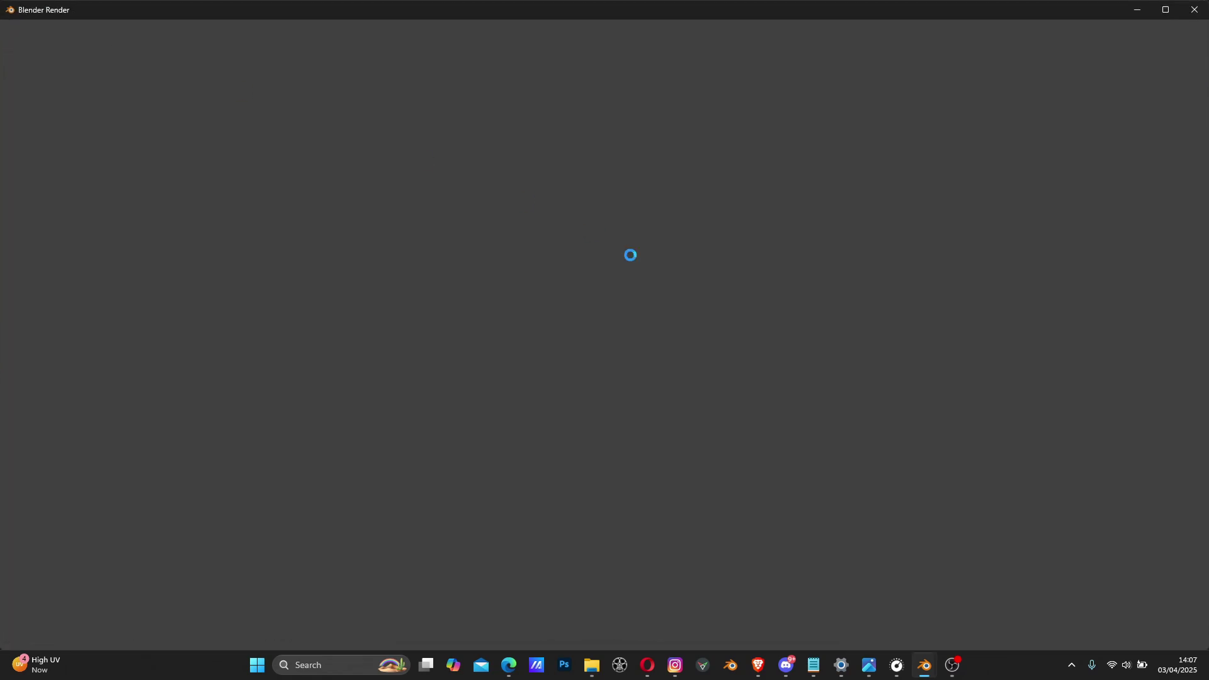
pyautogui.scroll(3, 618, 287)
pyautogui.scroll(-6, 616, 281)
pyautogui.scroll(2, 616, 280)
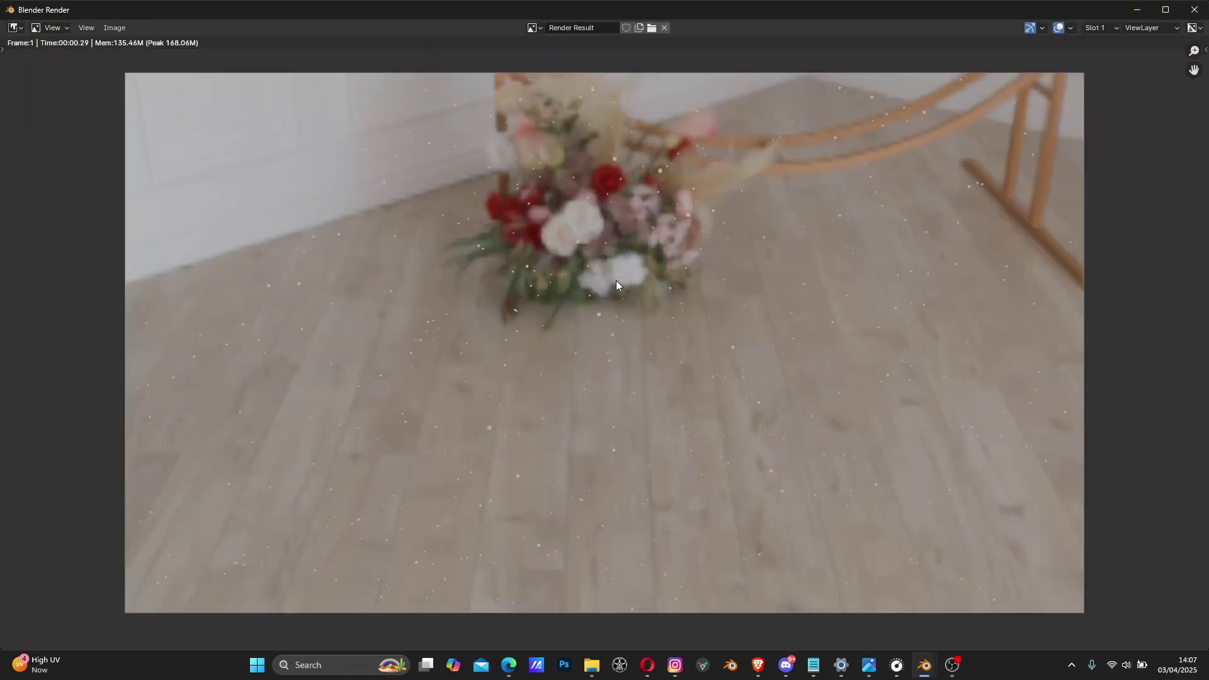
pyautogui.scroll(-2, 616, 281)
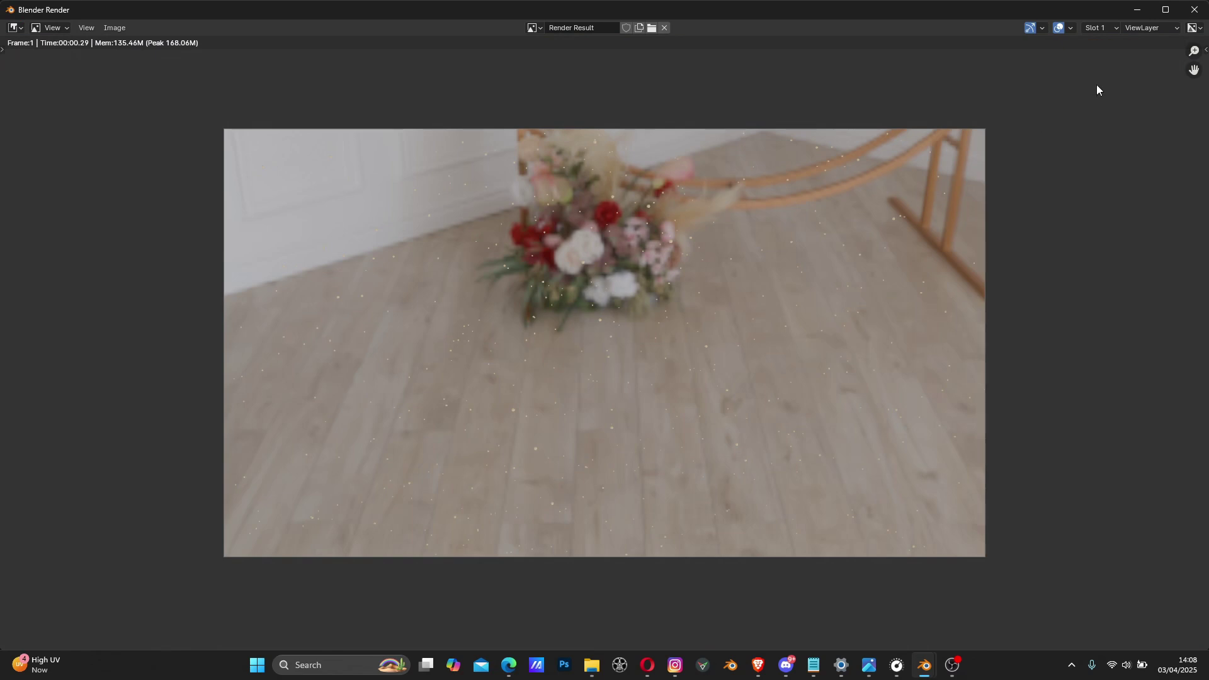
pyautogui.scroll(3, 658, 292)
pyautogui.scroll(-2, 659, 293)
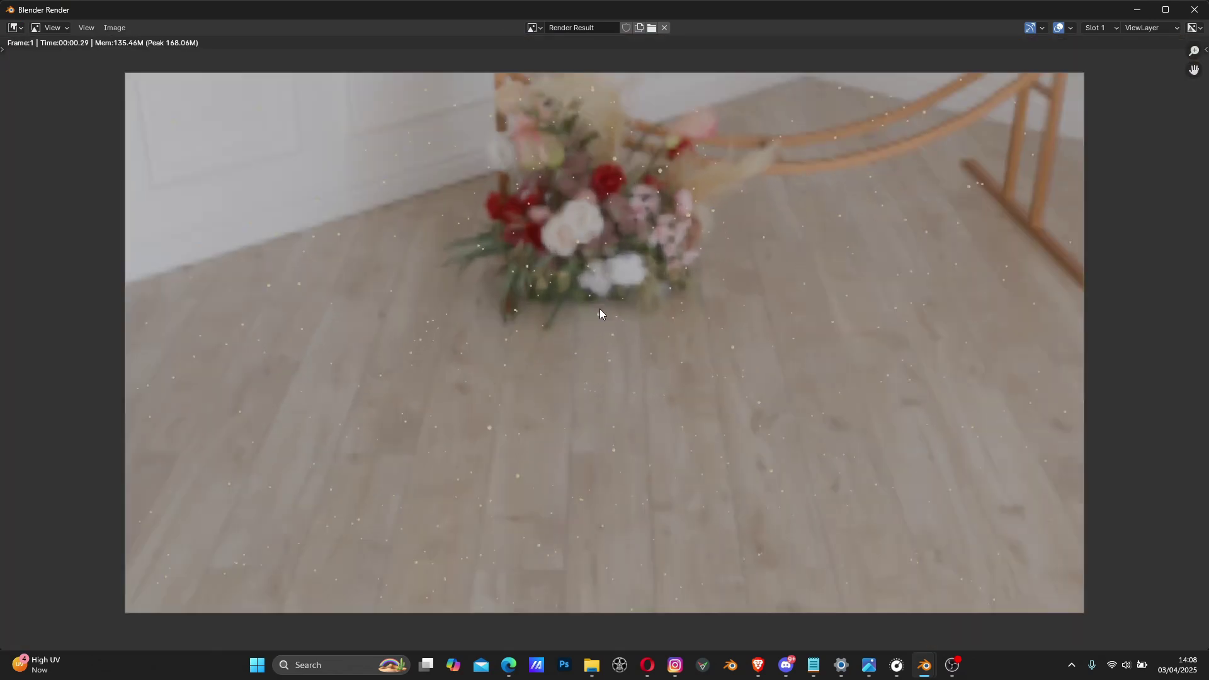
pyautogui.click(1195, 10)
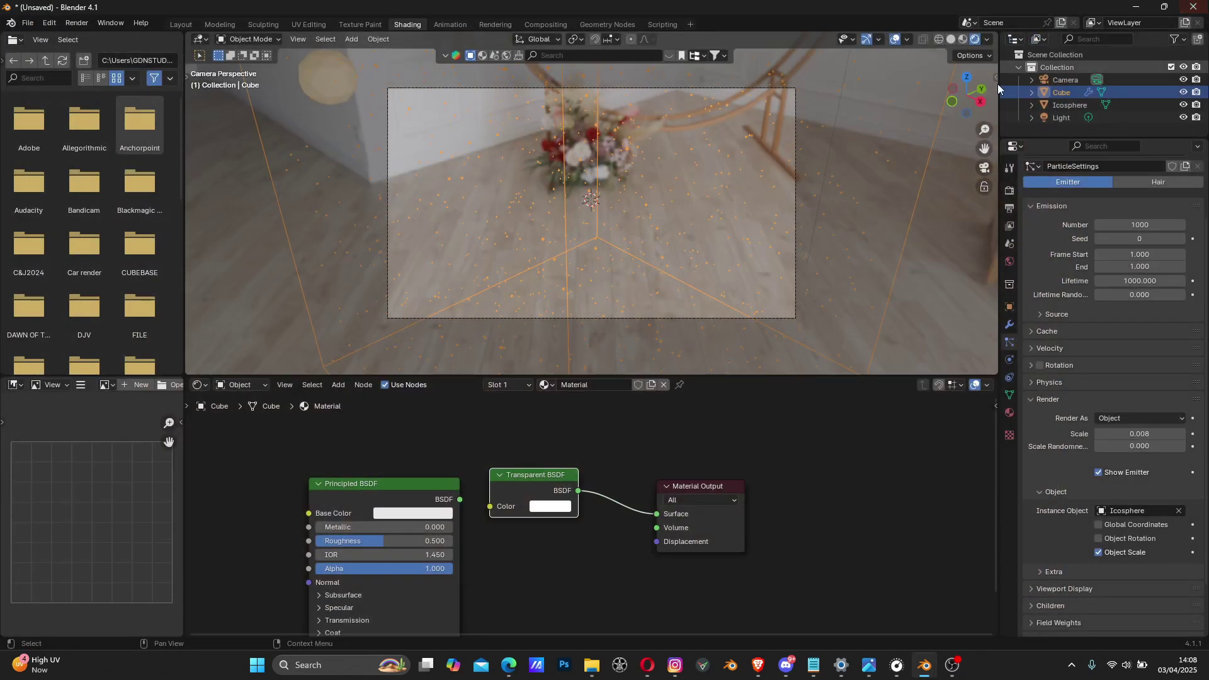
# Enable Simple children, then adjust child radius and set Seed to 7.
pyautogui.click(1037, 401)
pyautogui.click(1045, 510)
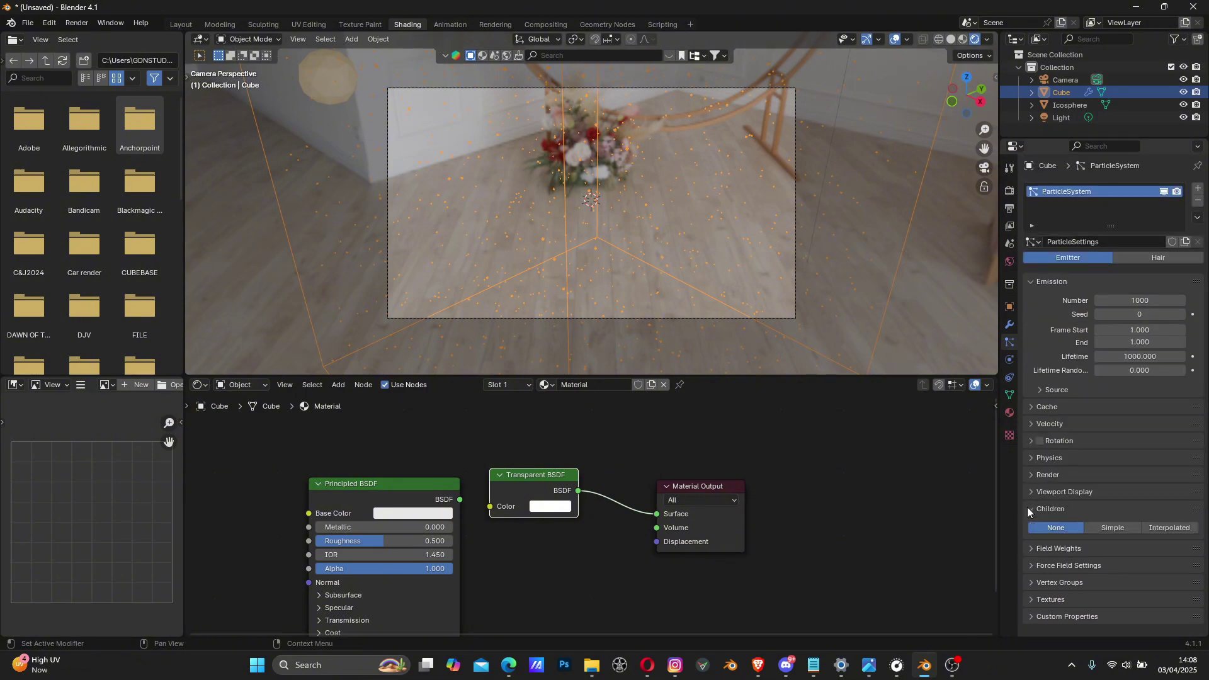
pyautogui.click(1113, 528)
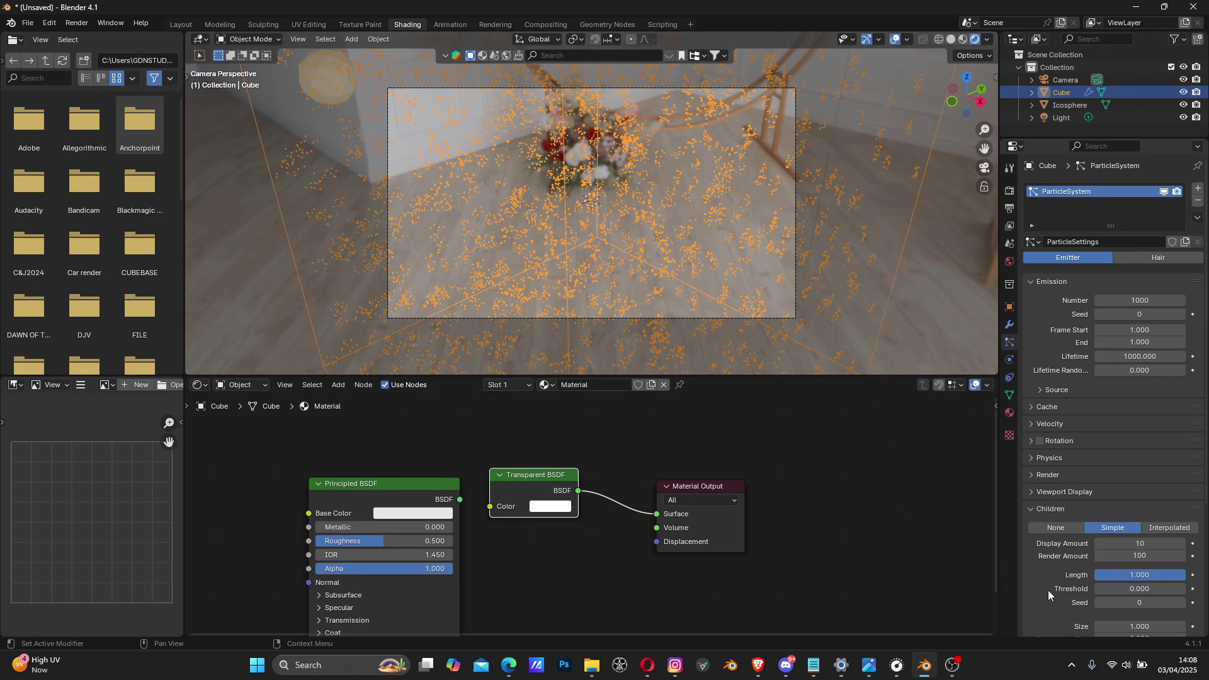
pyautogui.scroll(-3, 1049, 591)
pyautogui.scroll(-1, 1060, 567)
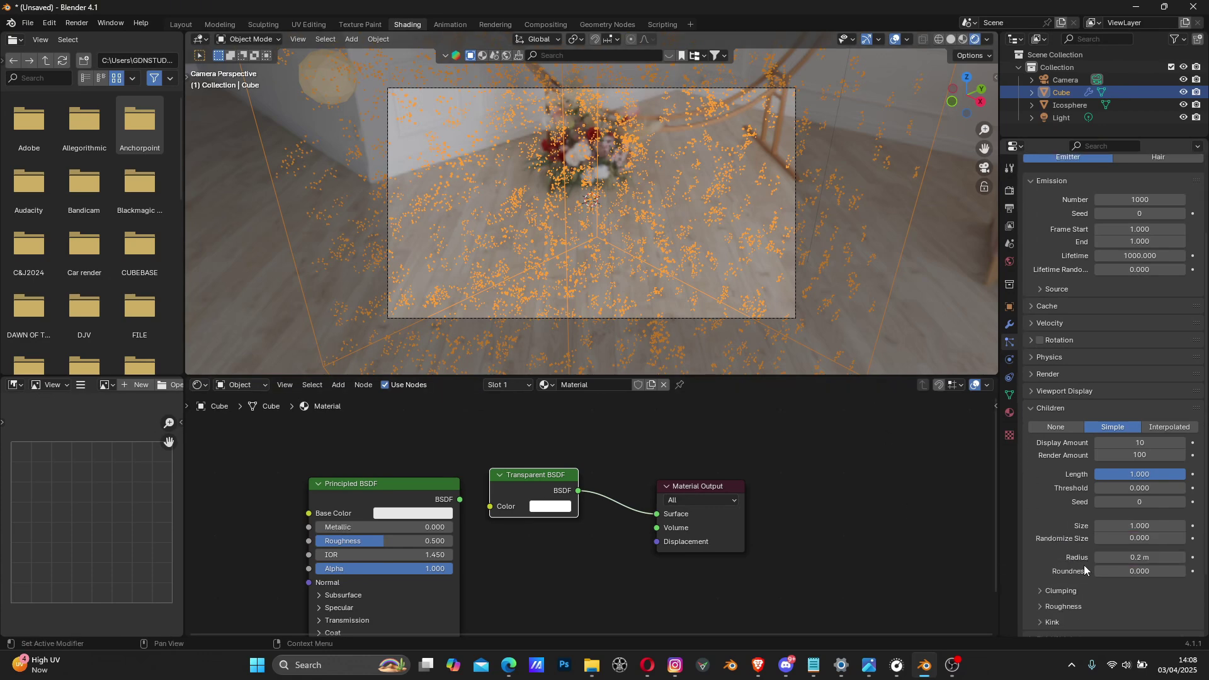
pyautogui.moveTo(1126, 558); pyautogui.dragTo(1146, 538)
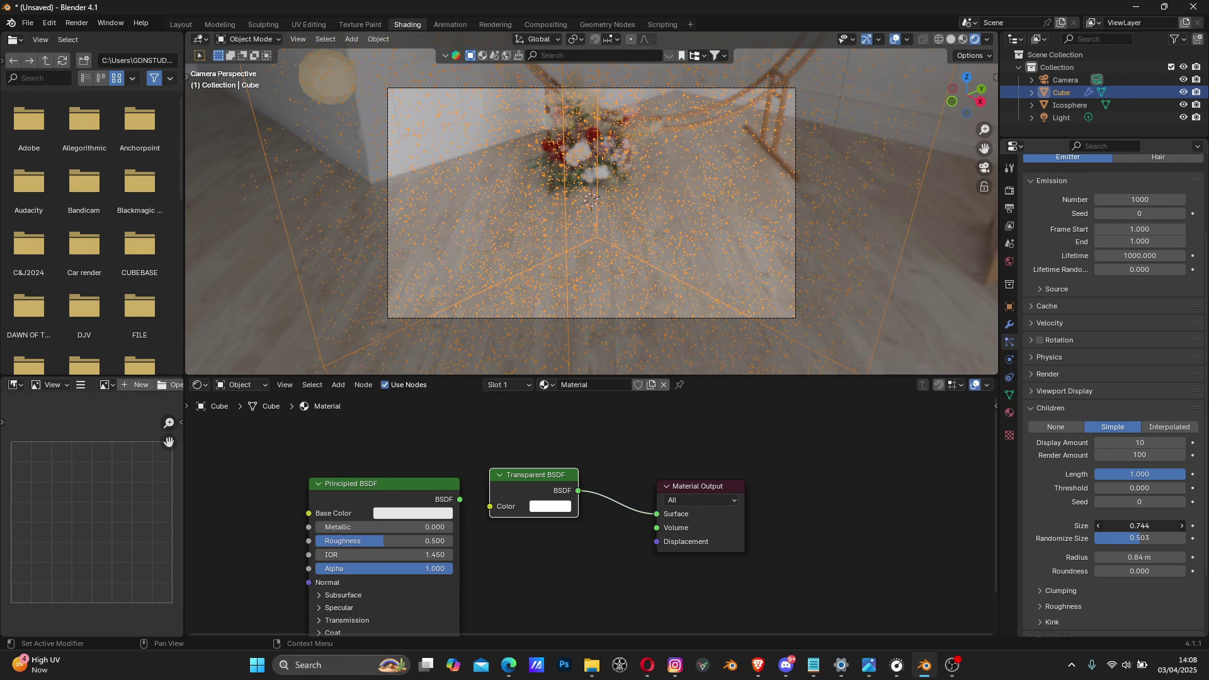
pyautogui.moveTo(1140, 502); pyautogui.dragTo(1104, 502)
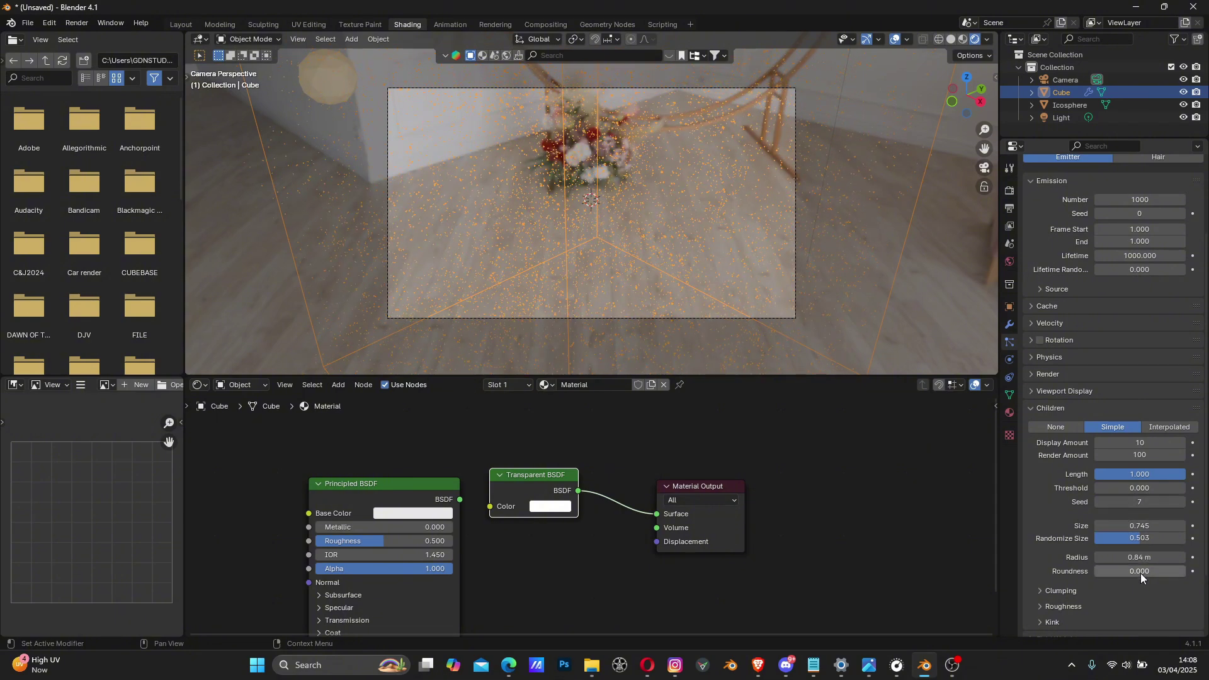
# Render a still of the dense child-particle snow, fit and zoom it, then close it.
pyautogui.click(69, 23)
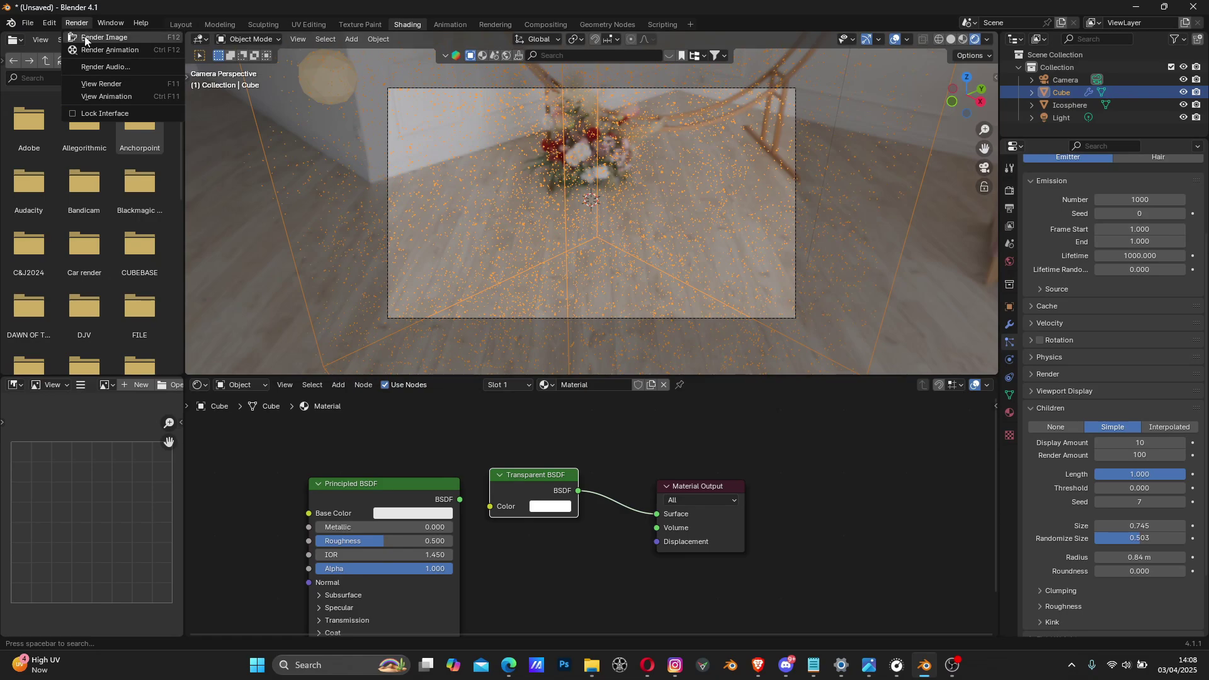
pyautogui.click(94, 38)
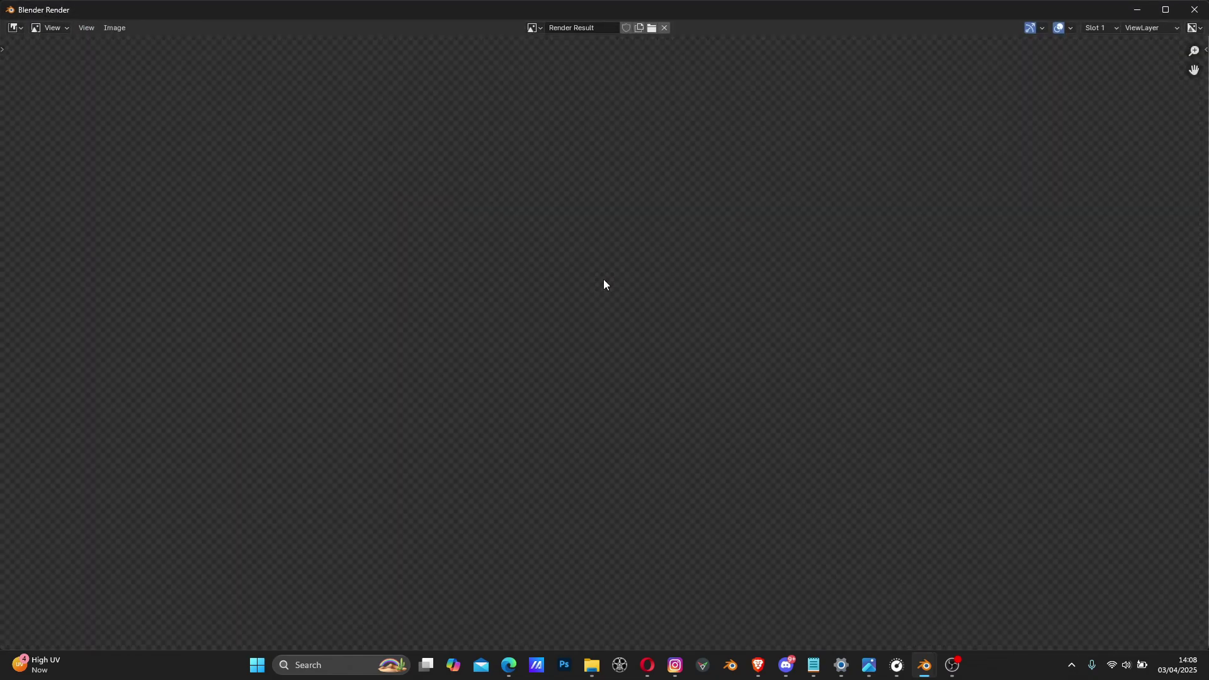
pyautogui.scroll(2, 618, 294)
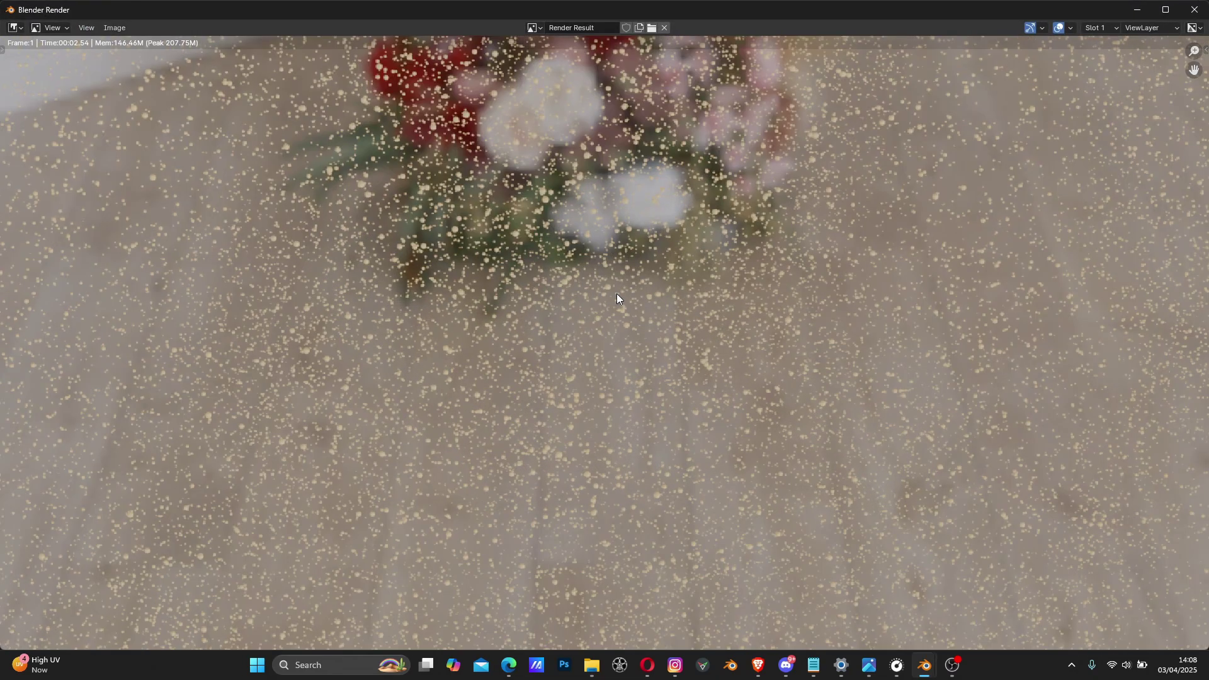
pyautogui.press('Home')
pyautogui.scroll(-2, 617, 294)
pyautogui.scroll(3, 617, 293)
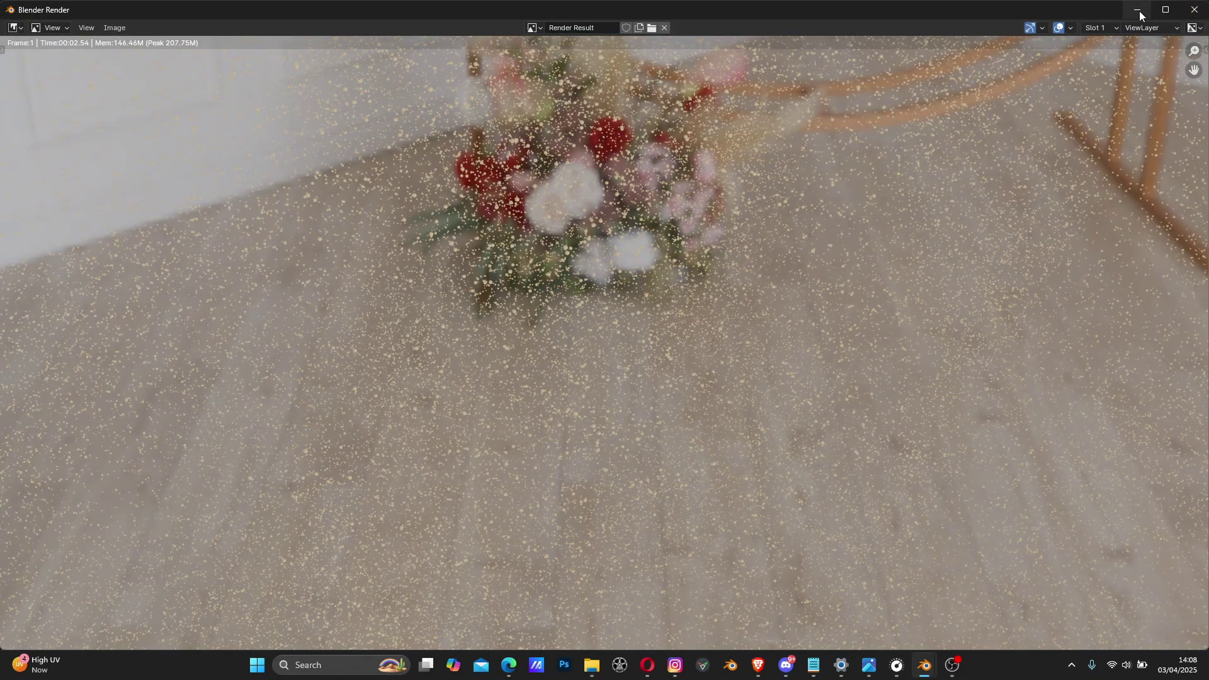
pyautogui.click(1195, 10)
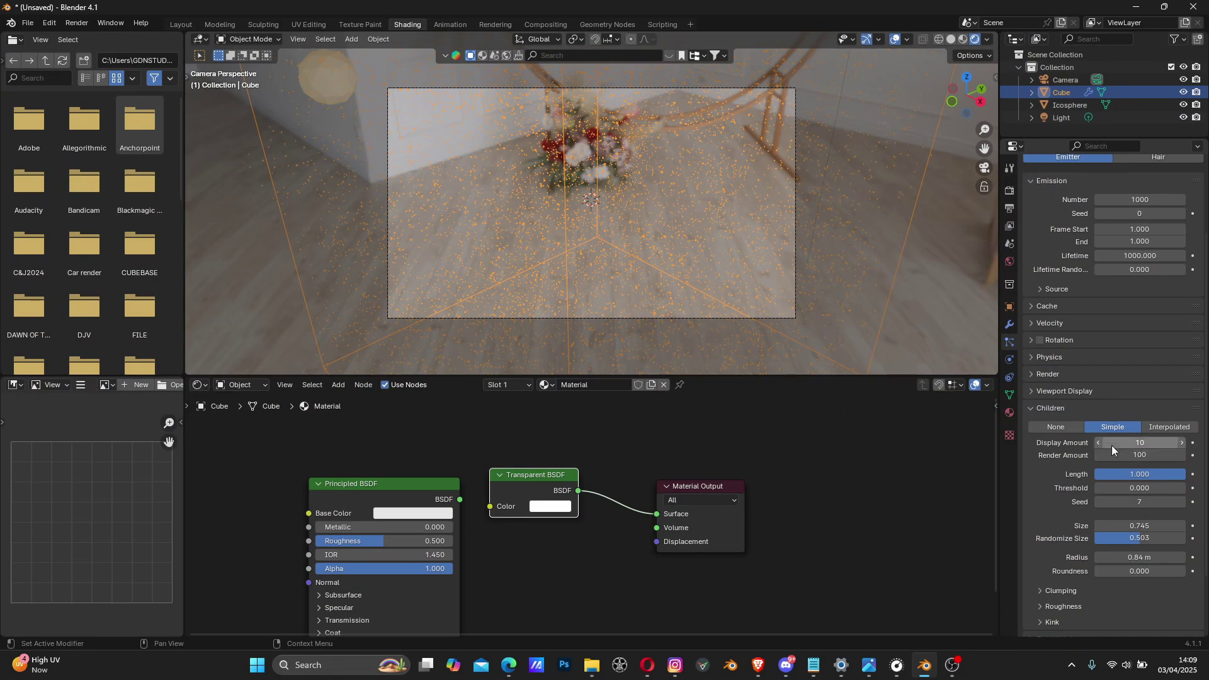
# Set the children Render Amount to 10.
pyautogui.click(1145, 456)
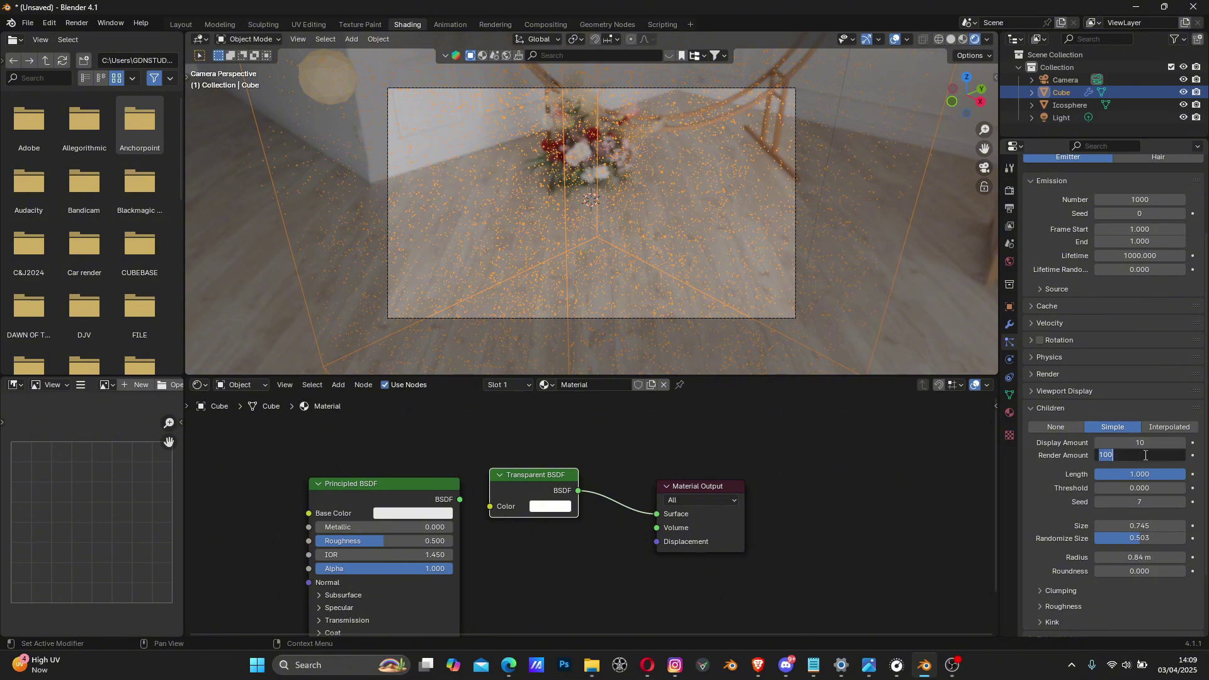
pyautogui.write('10')
pyautogui.press('Return')
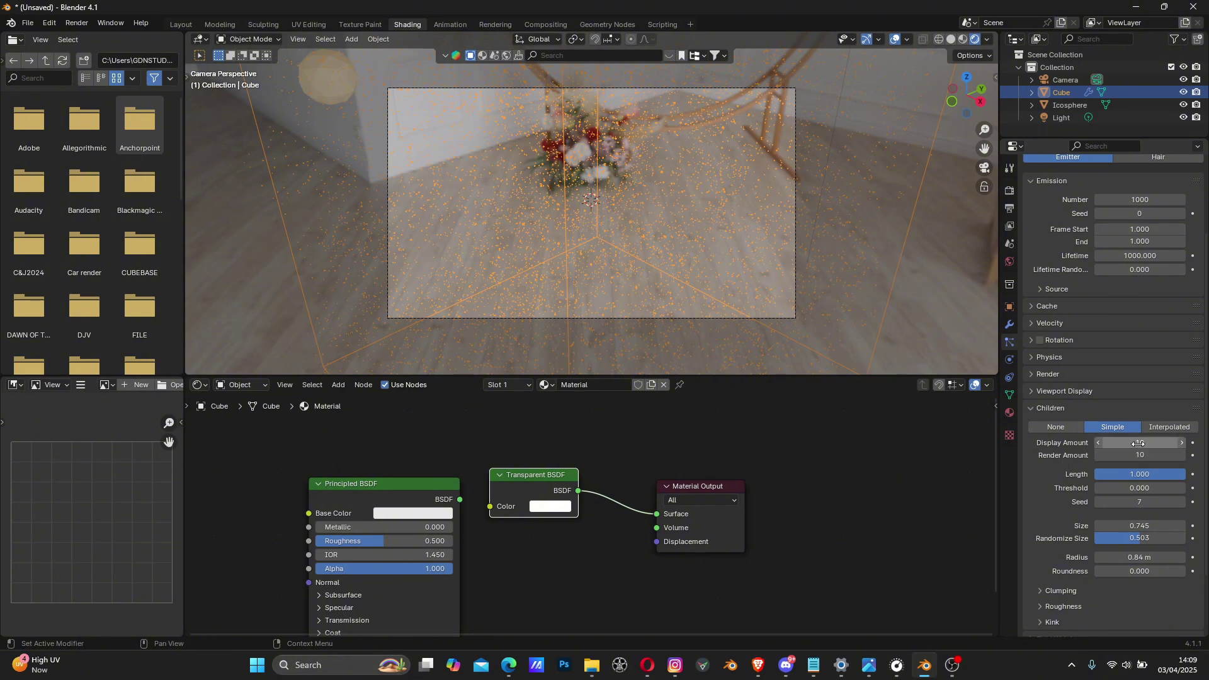
# Render a new test image of the sparser snow and close it.
pyautogui.click(78, 23)
pyautogui.click(98, 38)
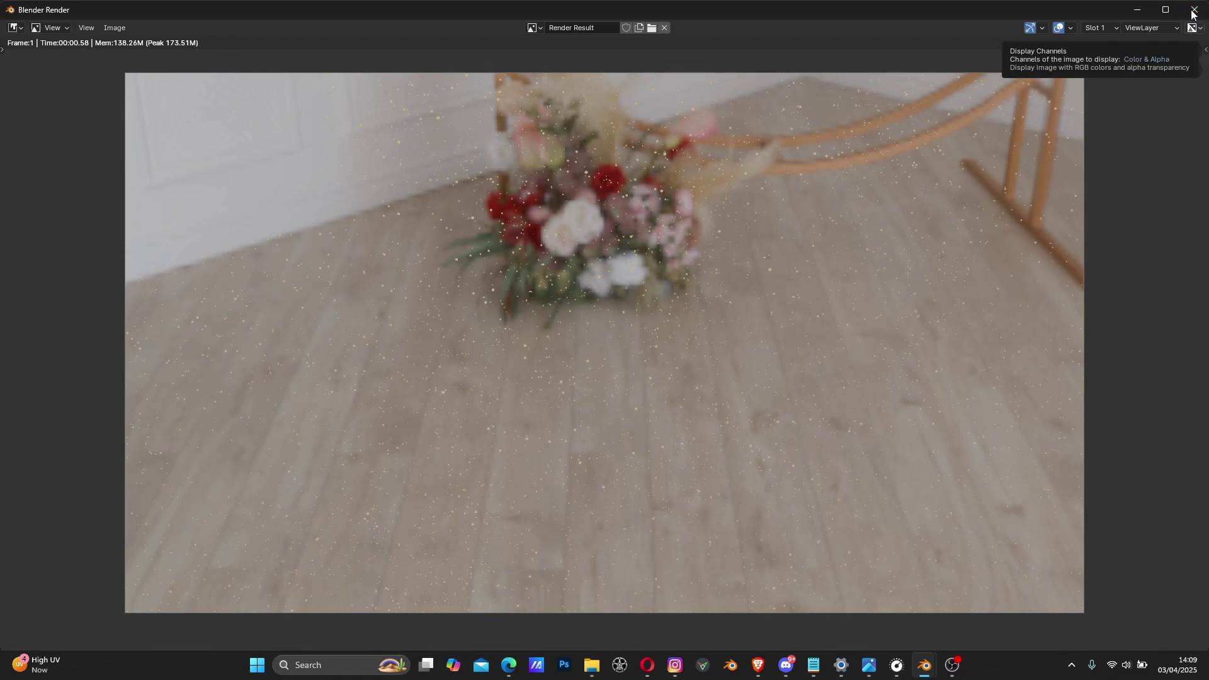
pyautogui.click(1194, 11)
pyautogui.moveTo(738, 458); pyautogui.dragTo(754, 455, button='middle')
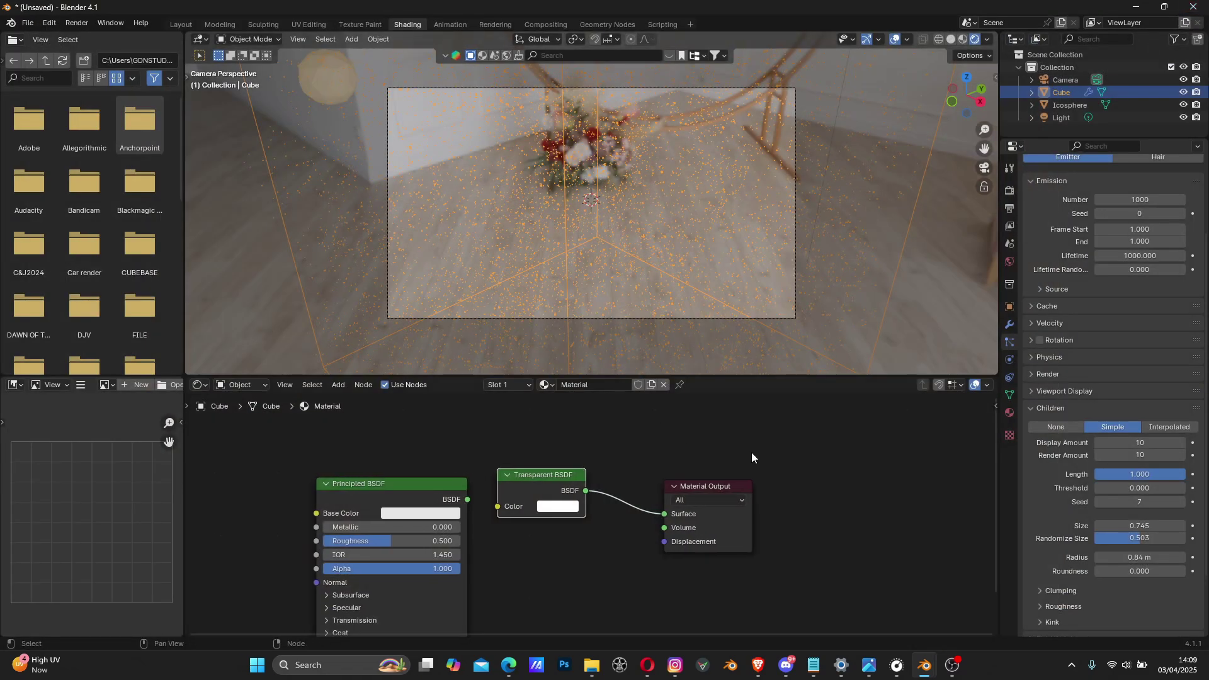
# Switch to the Layout workspace and look through the scene camera.
pyautogui.click(180, 24)
pyautogui.moveTo(442, 157)
pyautogui.mouseDown(button='middle')
pyautogui.moveTo(727, 319)
pyautogui.moveTo(940, 210)
pyautogui.mouseUp(button='middle')
pyautogui.click(984, 168)
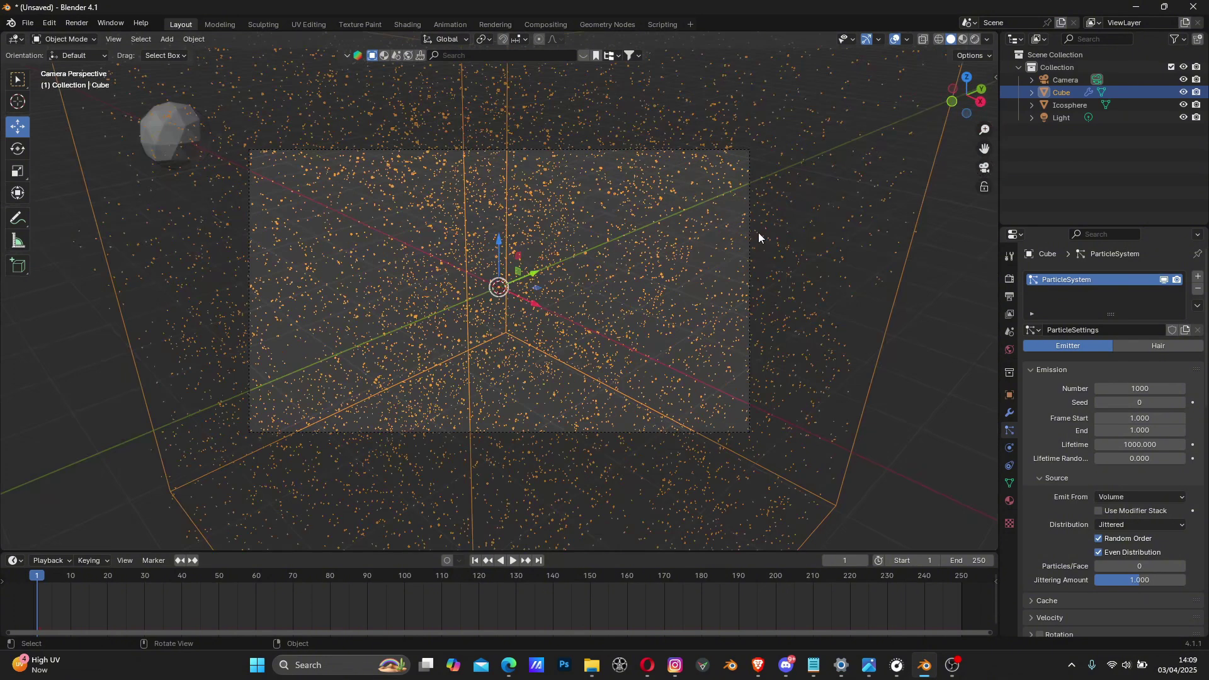
# Lock the camera to the view, reframe the shot, and enable Rendered shading.
pyautogui.press('n')
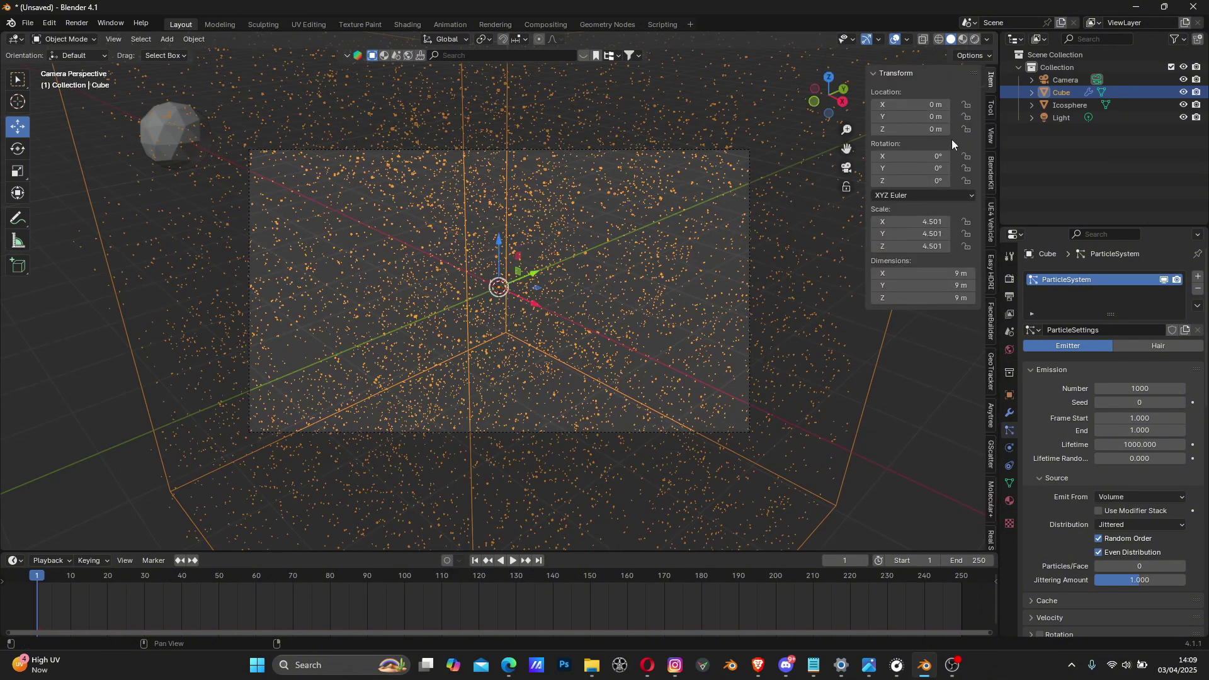
pyautogui.click(991, 138)
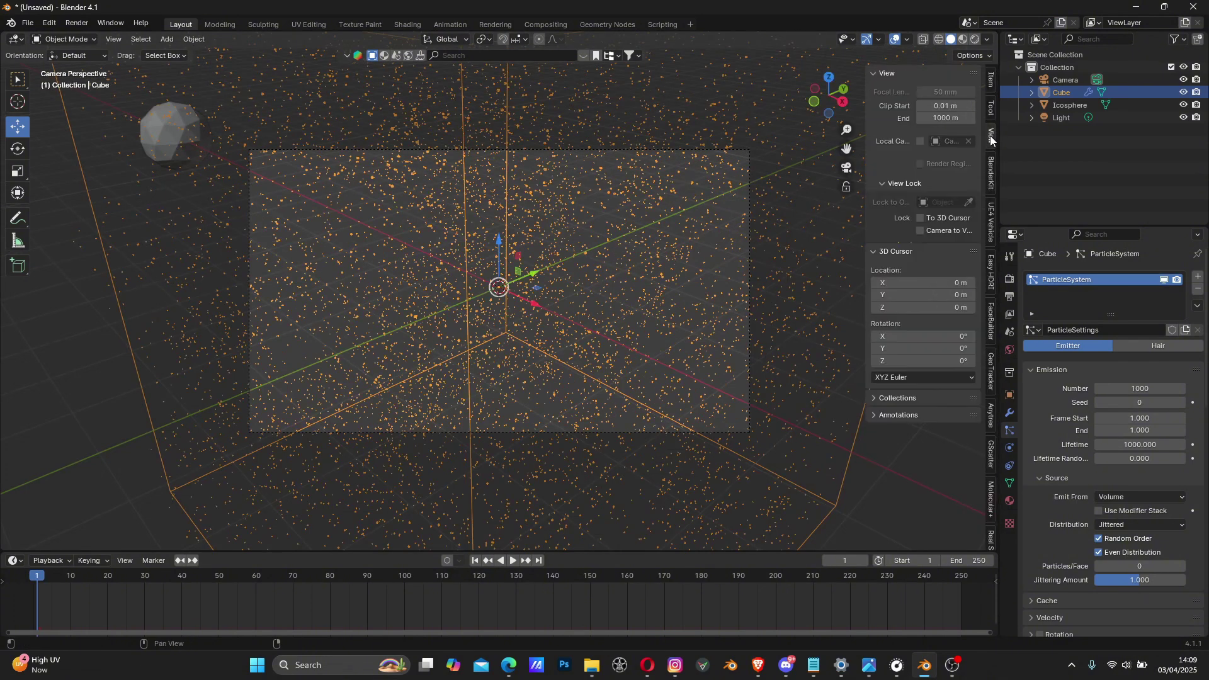
pyautogui.click(921, 230)
pyautogui.moveTo(706, 280); pyautogui.dragTo(521, 367, button='middle')
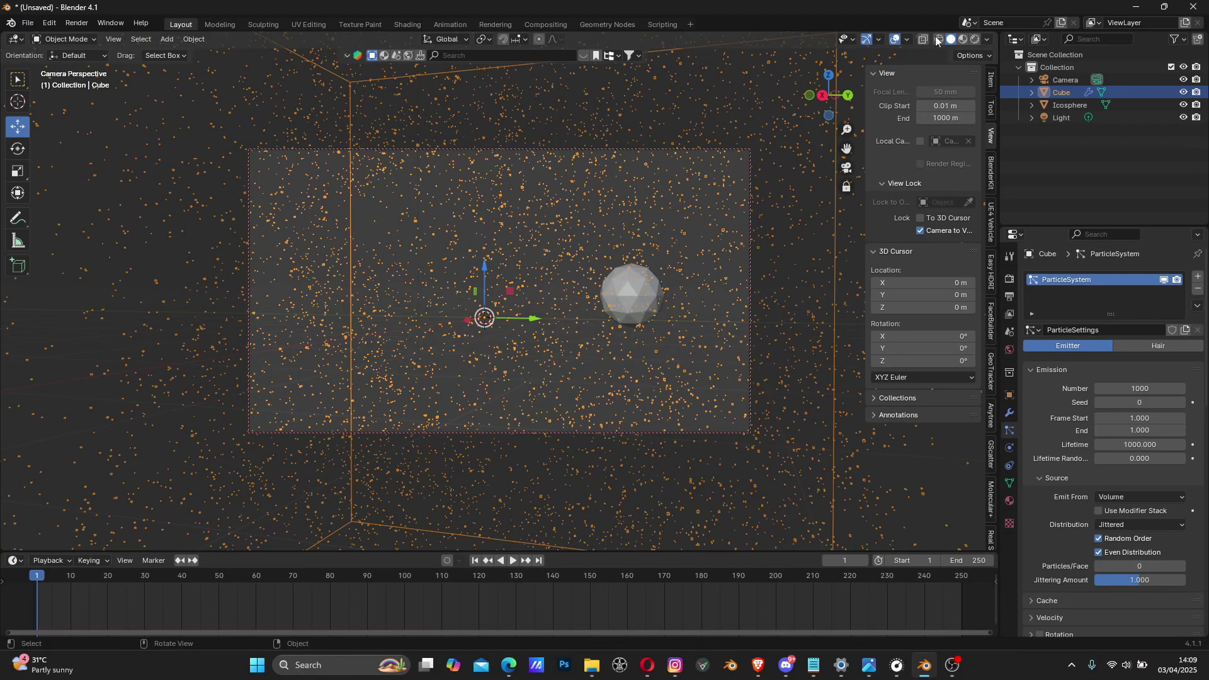
pyautogui.click(975, 39)
# Keyframe the camera's pose at frame 1 and a new angle at frame 21.
pyautogui.moveTo(596, 282); pyautogui.dragTo(429, 290, button='middle')
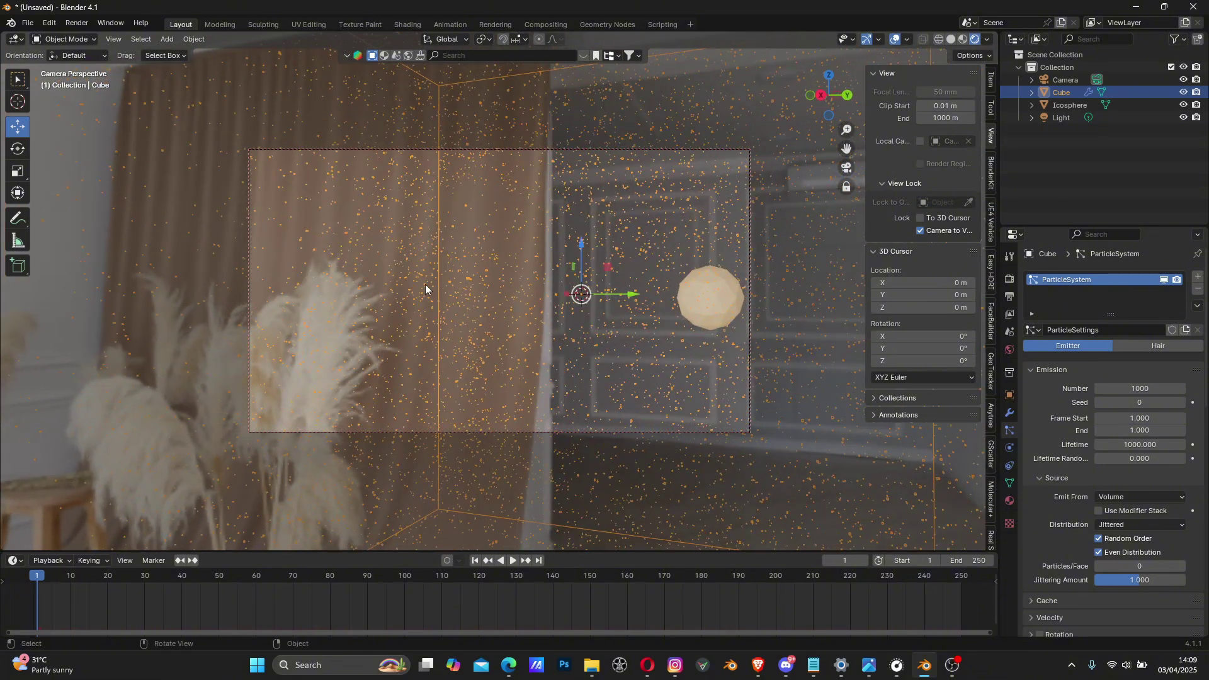
pyautogui.click(721, 149)
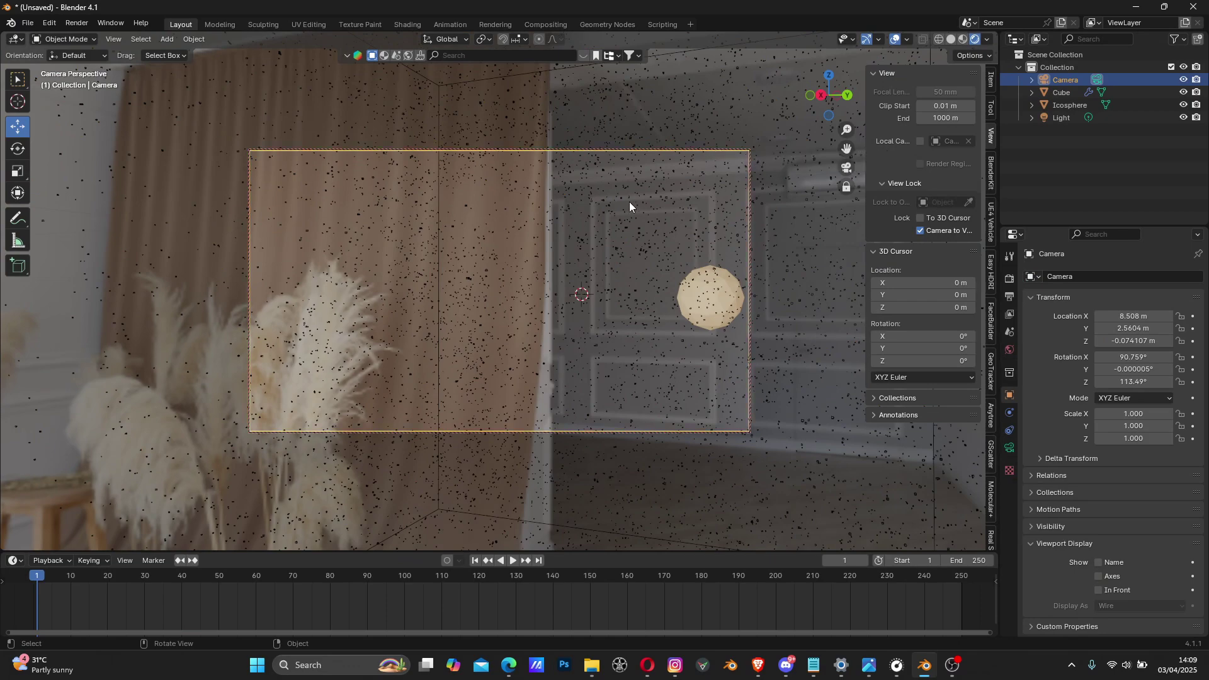
pyautogui.press('i')
pyautogui.click(111, 575)
pyautogui.moveTo(530, 281); pyautogui.dragTo(555, 273, button='middle')
pyautogui.press('i')
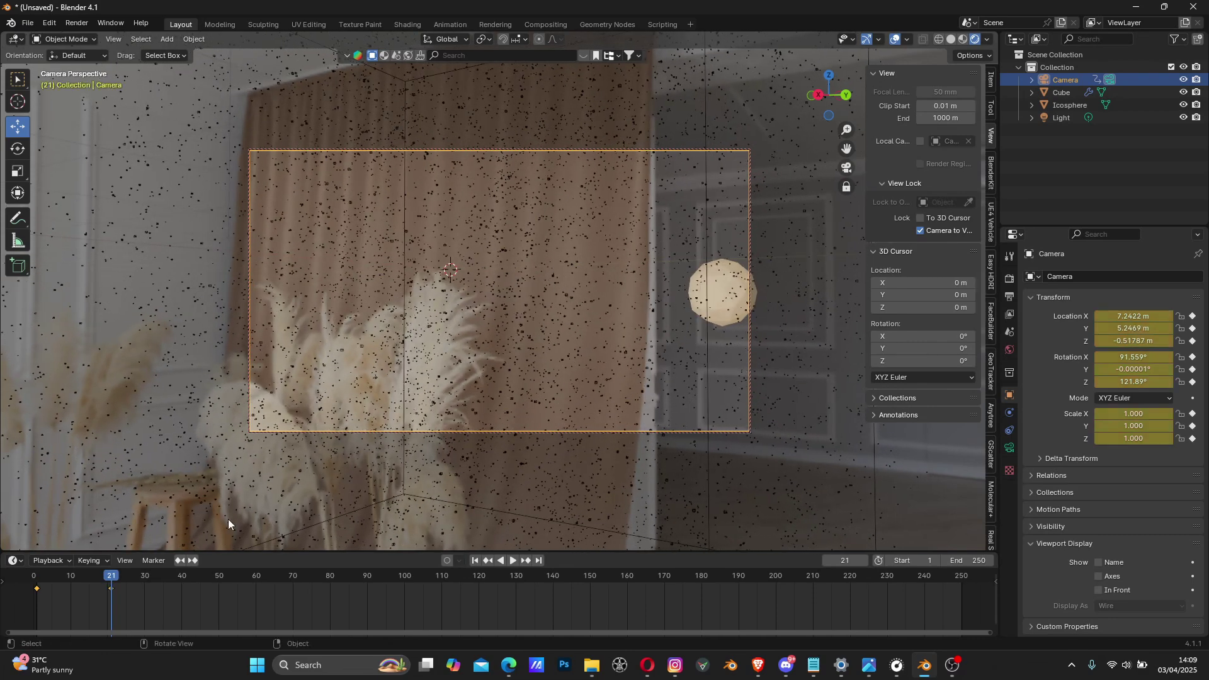
# Move the second camera keyframe to frame 40, preview playback, and adjust the end angle.
pyautogui.click(476, 561)
pyautogui.press('space')
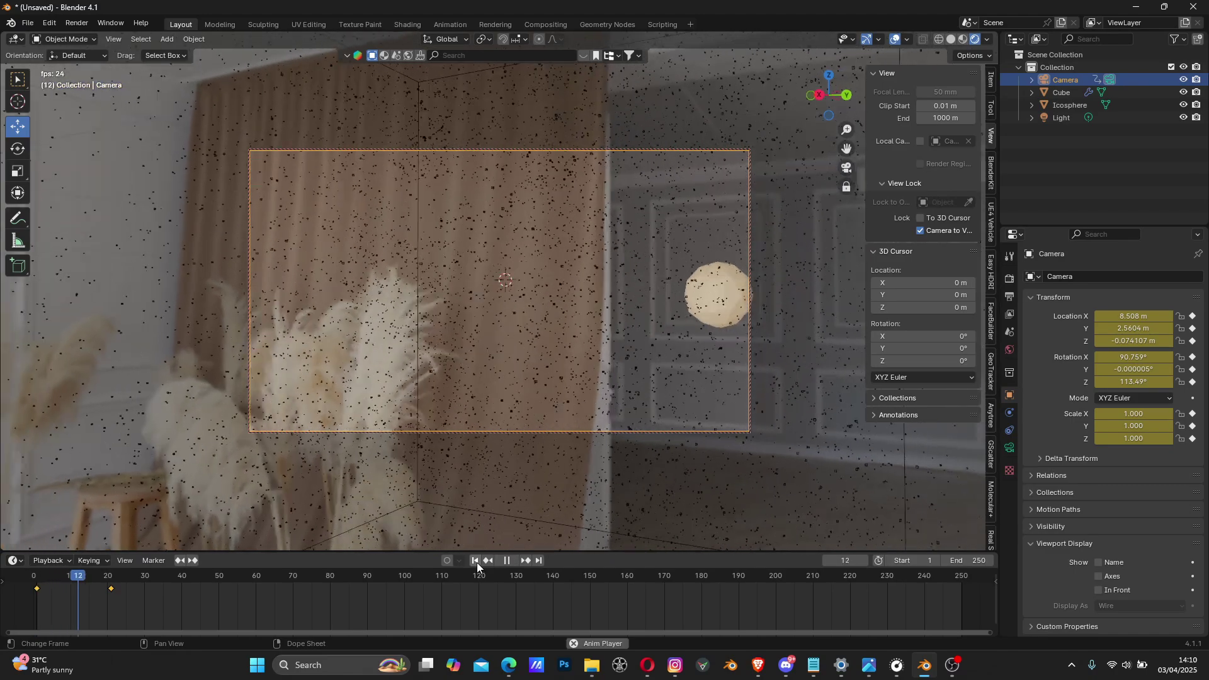
pyautogui.press('space')
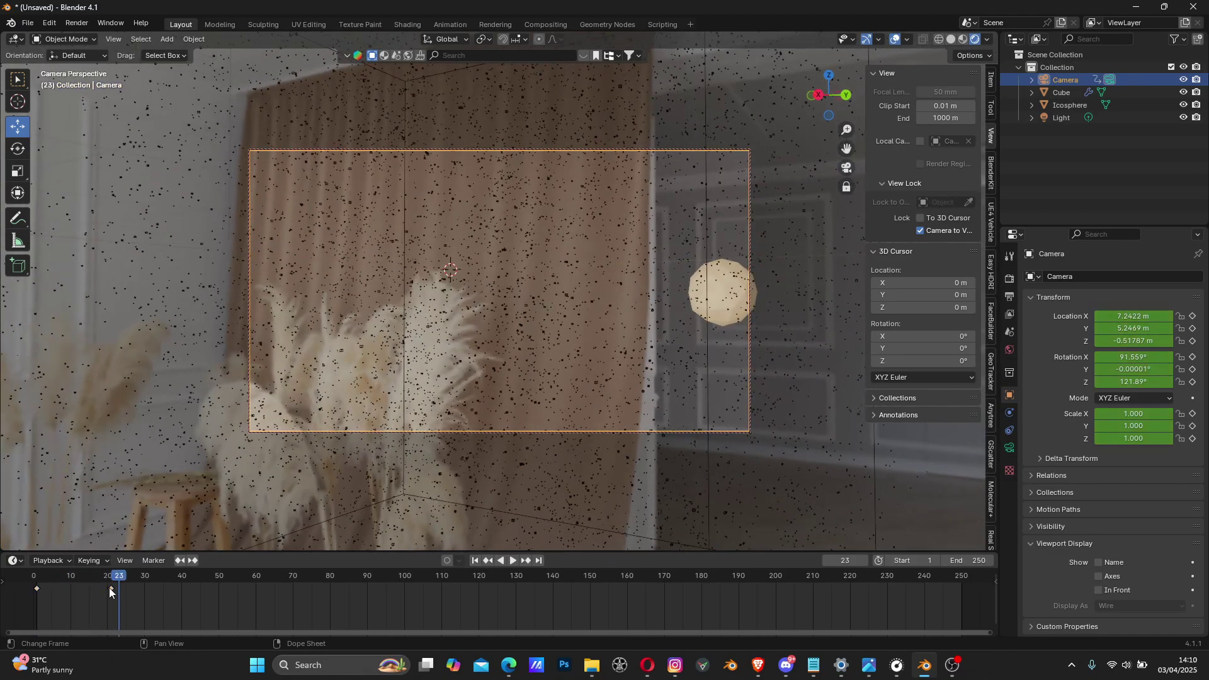
pyautogui.moveTo(111, 588); pyautogui.dragTo(182, 588)
pyautogui.moveTo(103, 577); pyautogui.dragTo(44, 584)
pyautogui.press('space')
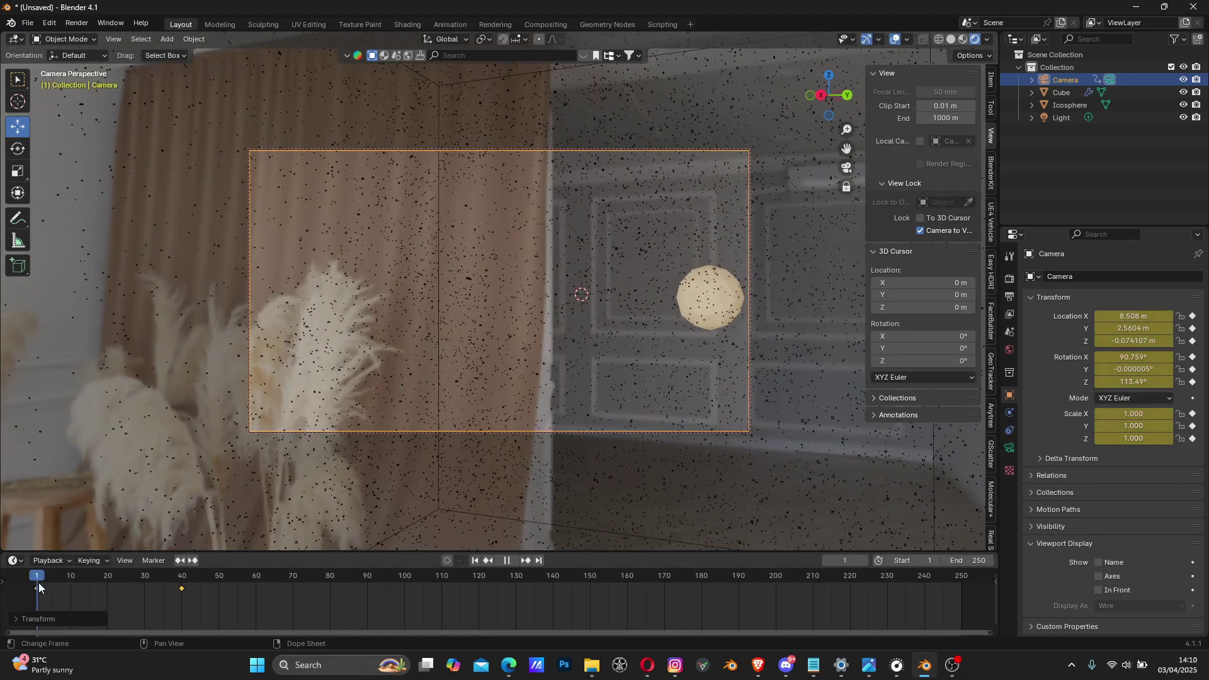
pyautogui.press('space')
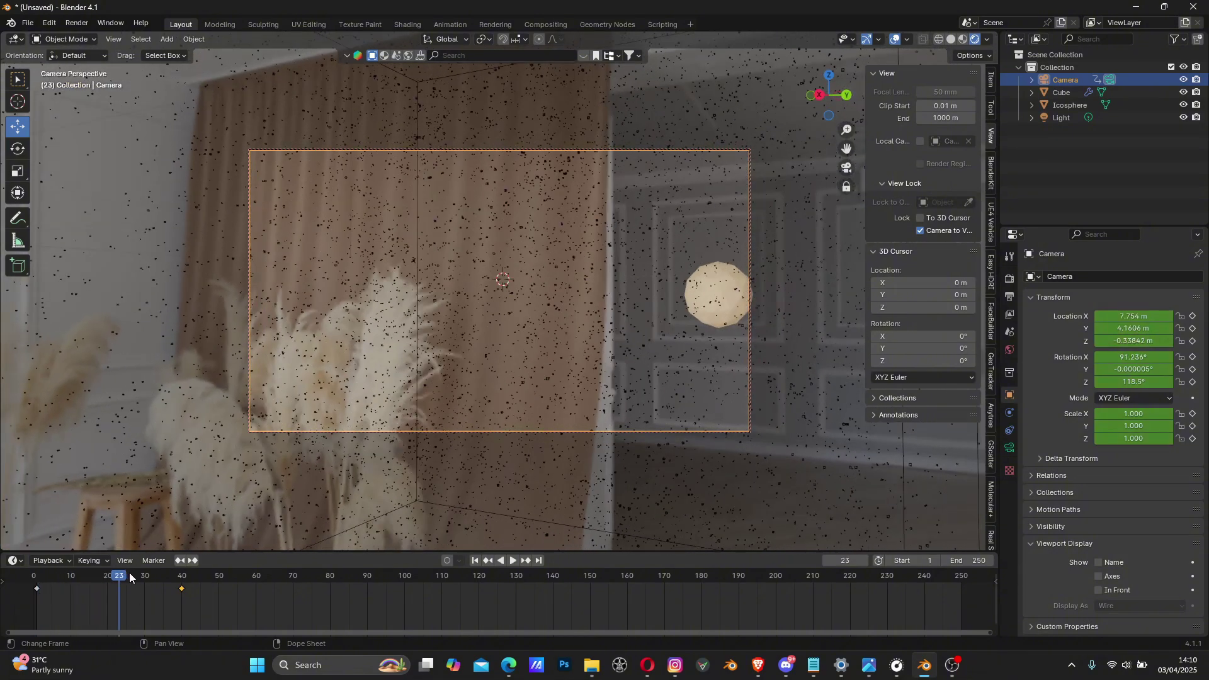
pyautogui.click(530, 561)
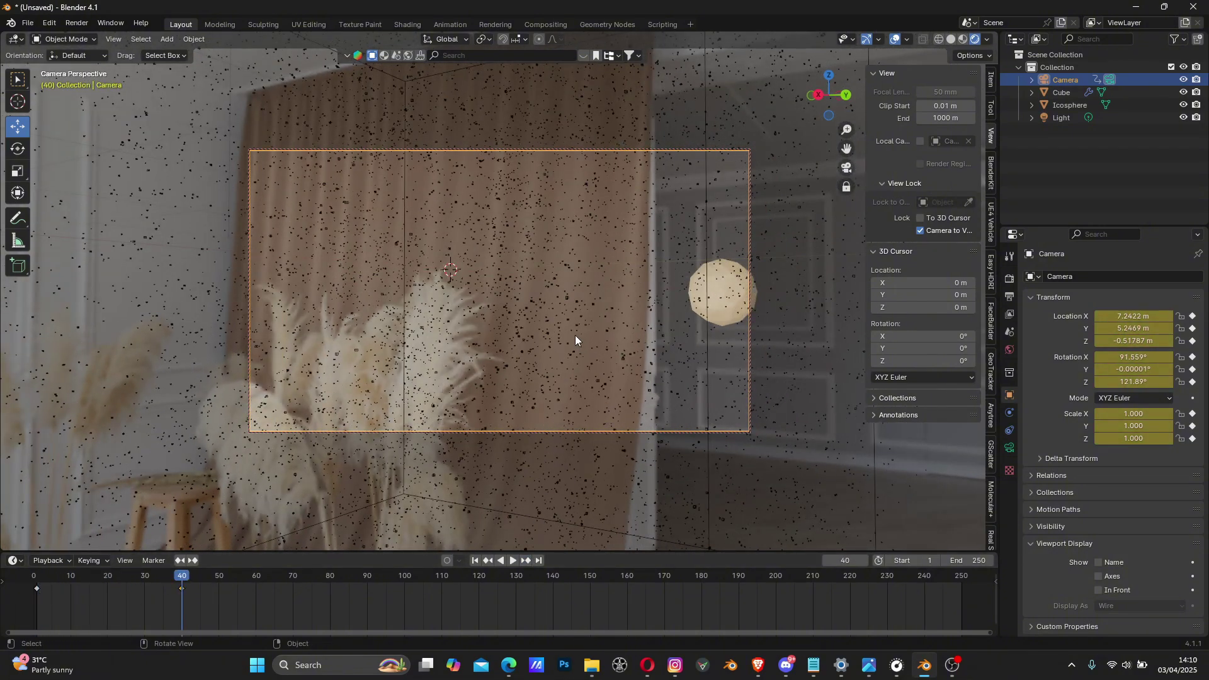
pyautogui.moveTo(511, 335); pyautogui.dragTo(526, 337, button='middle')
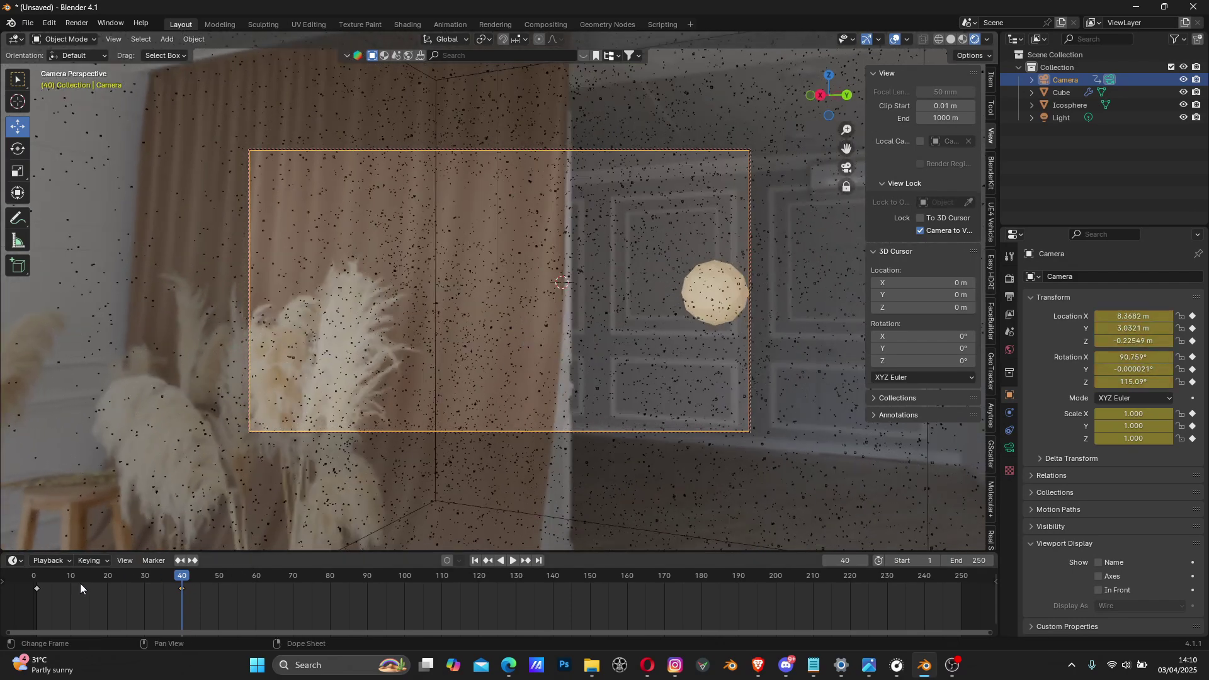
# Play the camera animation from the start to preview it.
pyautogui.click(38, 579)
pyautogui.press('space')
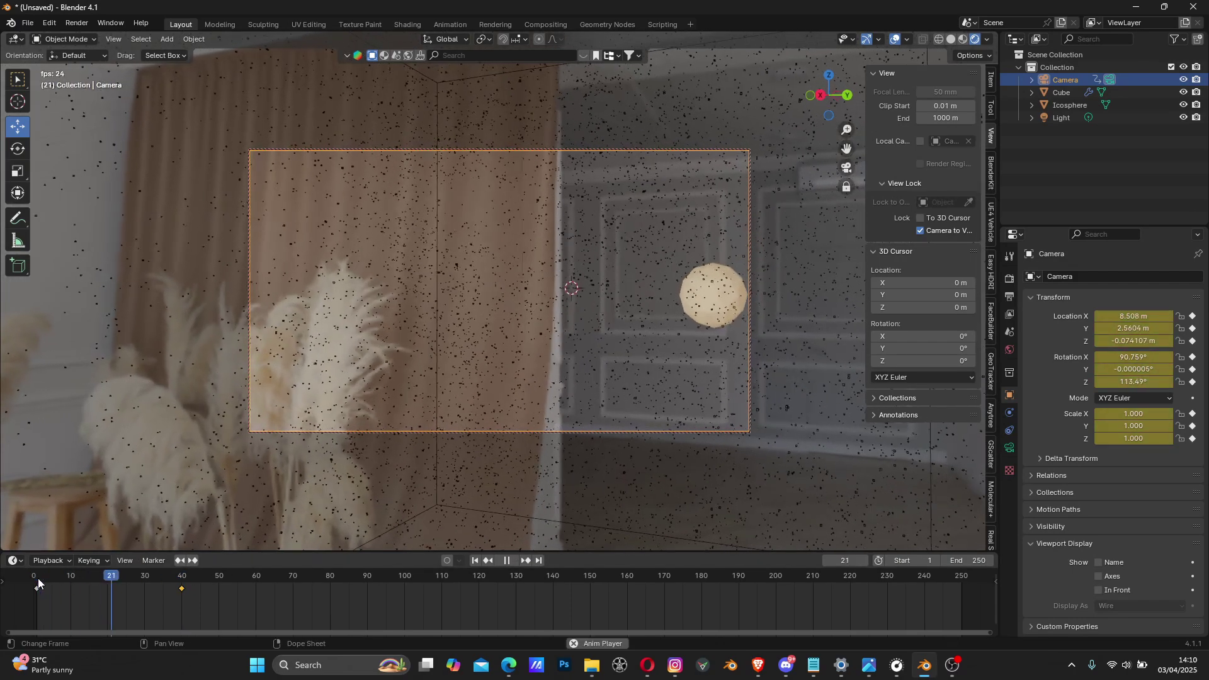
pyautogui.press('Escape')
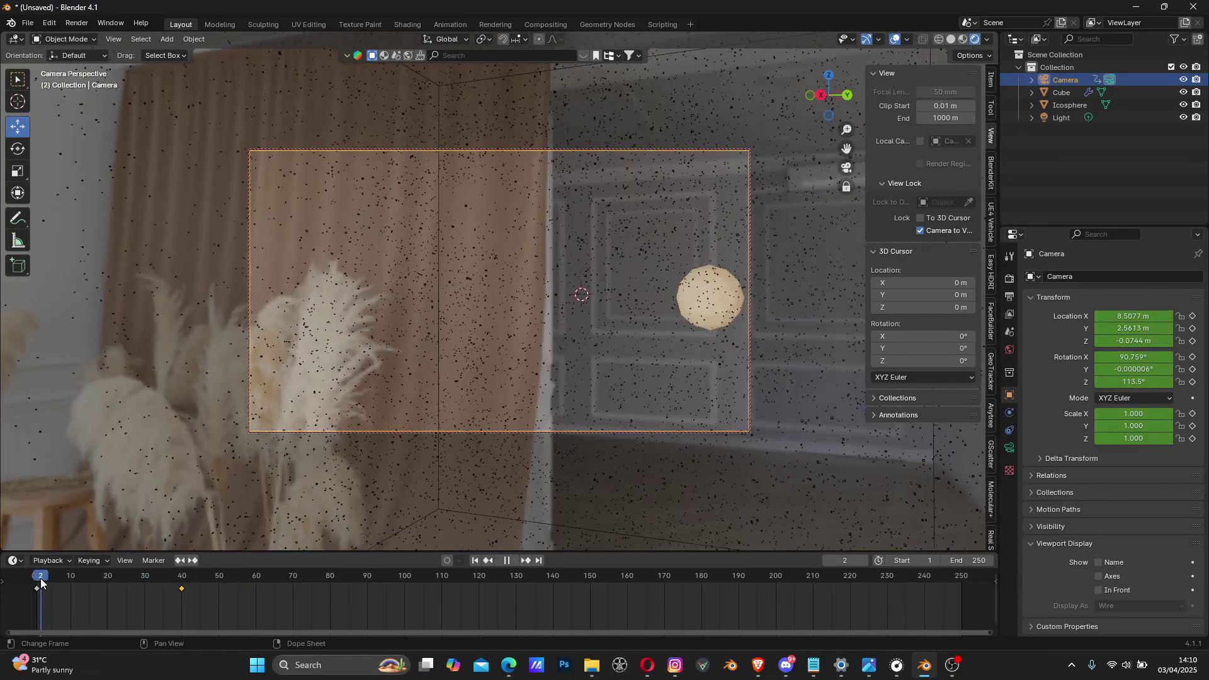
pyautogui.press('space')
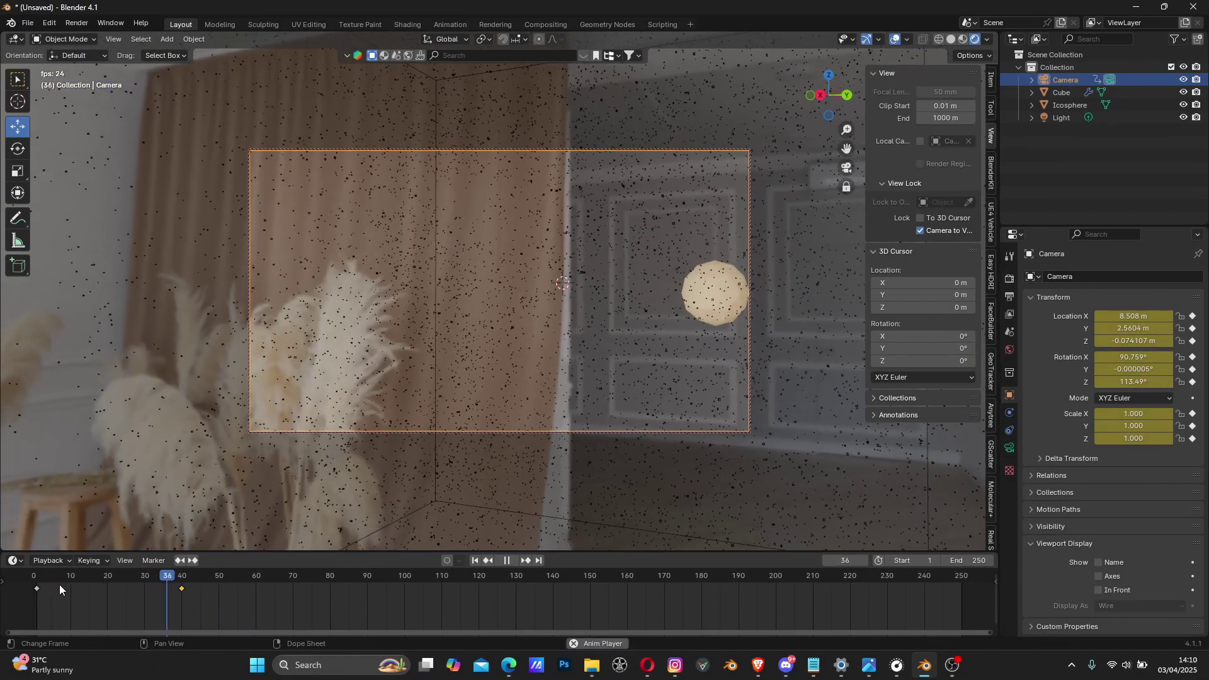
pyautogui.press('space')
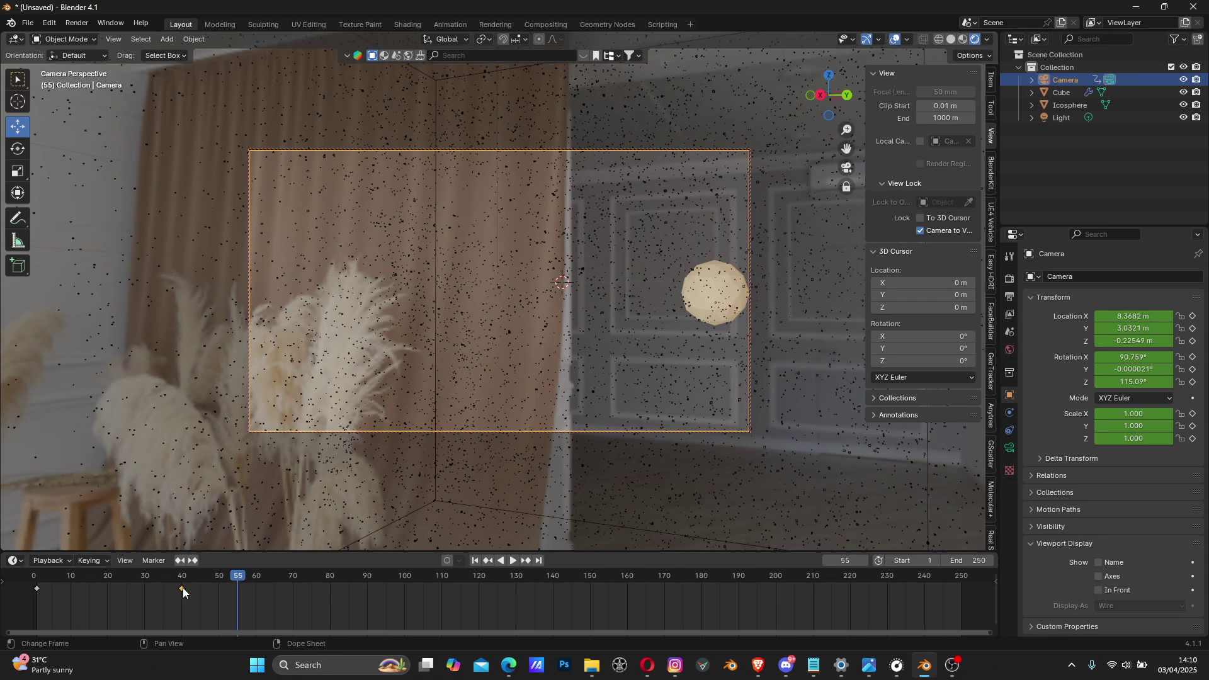
# Delete the camera's keyframe at frame 40.
pyautogui.press('x')
pyautogui.click(175, 590)
pyautogui.moveTo(58, 581); pyautogui.dragTo(40, 582)
# Replay the animation from frame 1 to watch the falling snow.
pyautogui.press('space')
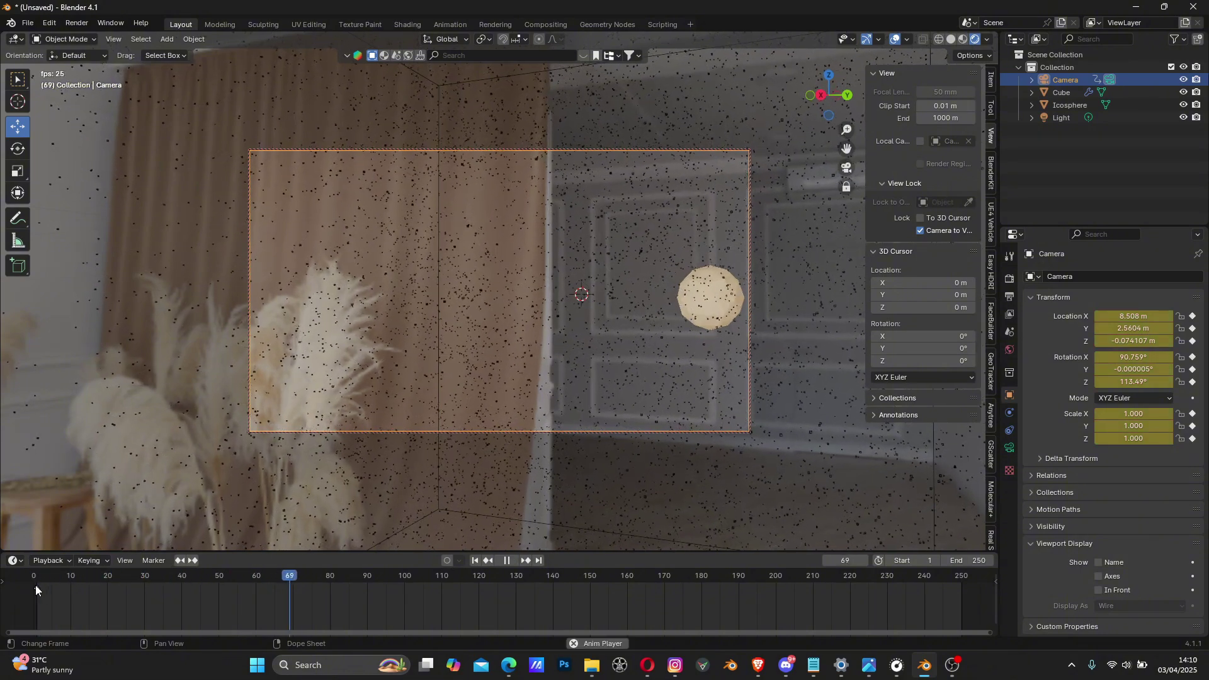
pyautogui.click(37, 578)
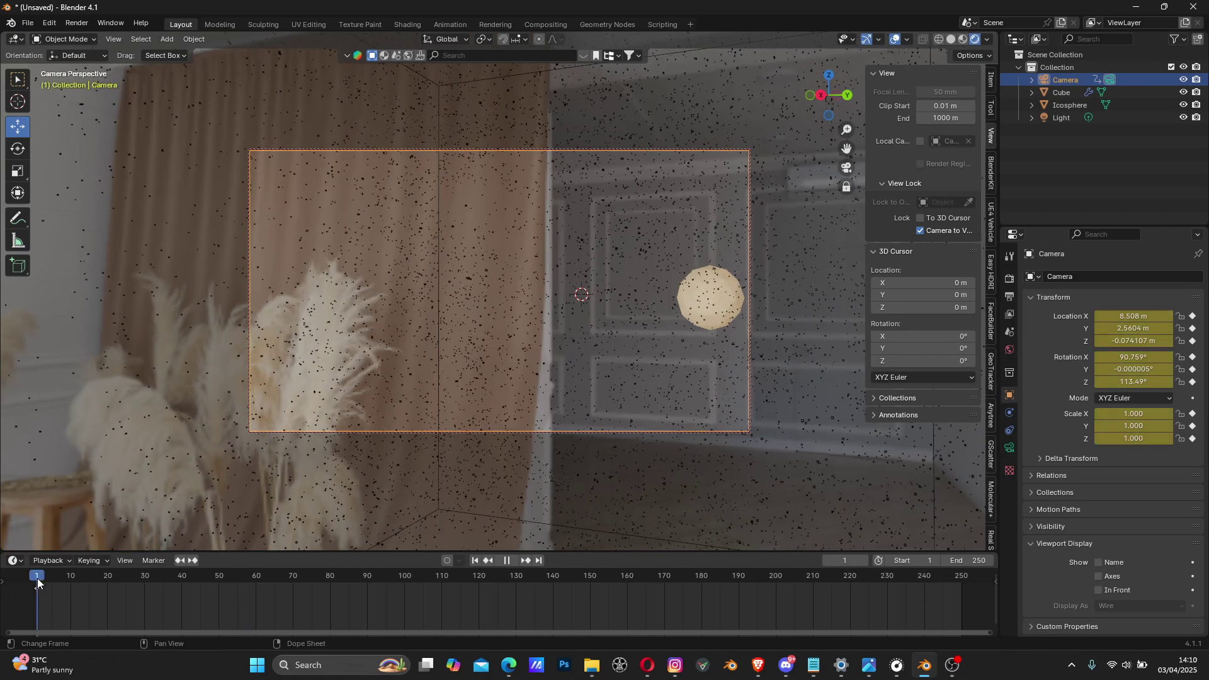
pyautogui.press('space')
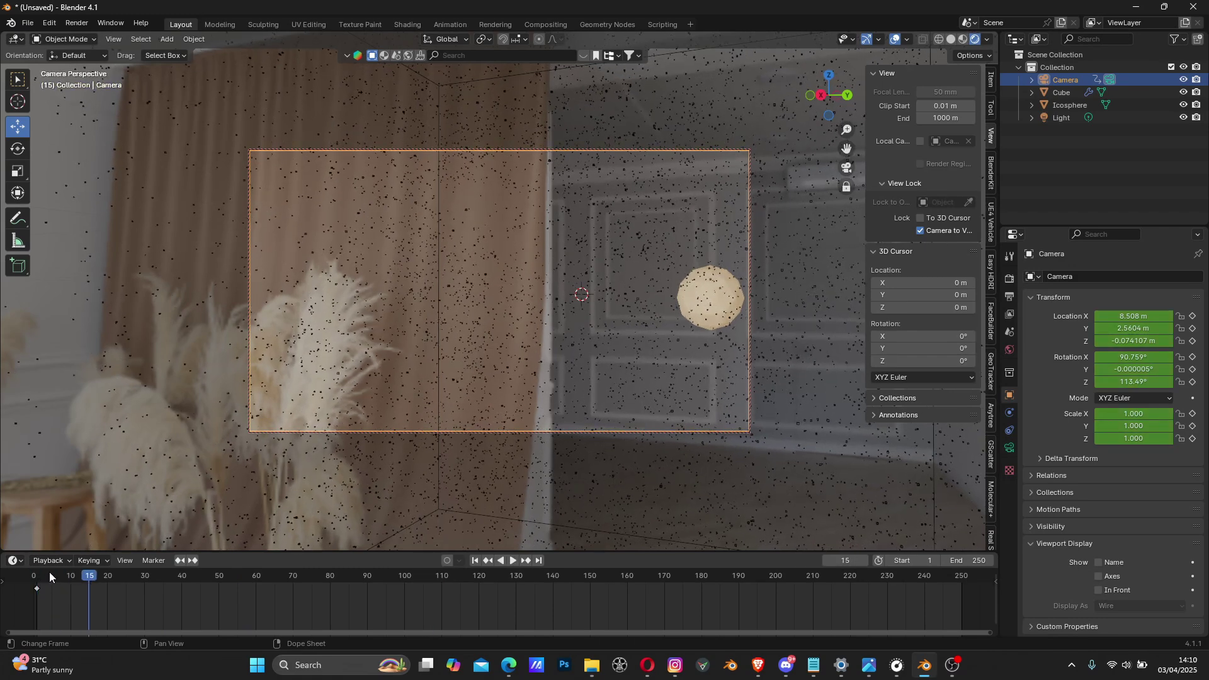
pyautogui.moveTo(48, 576); pyautogui.dragTo(33, 580)
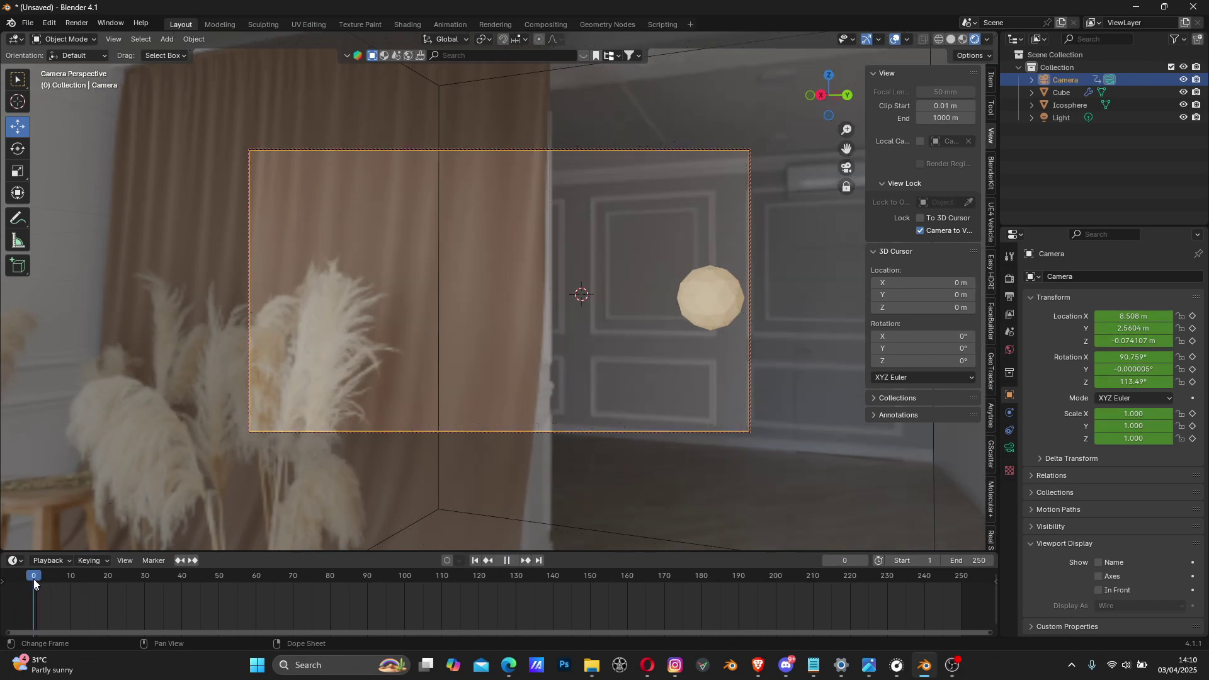
pyautogui.press('space')
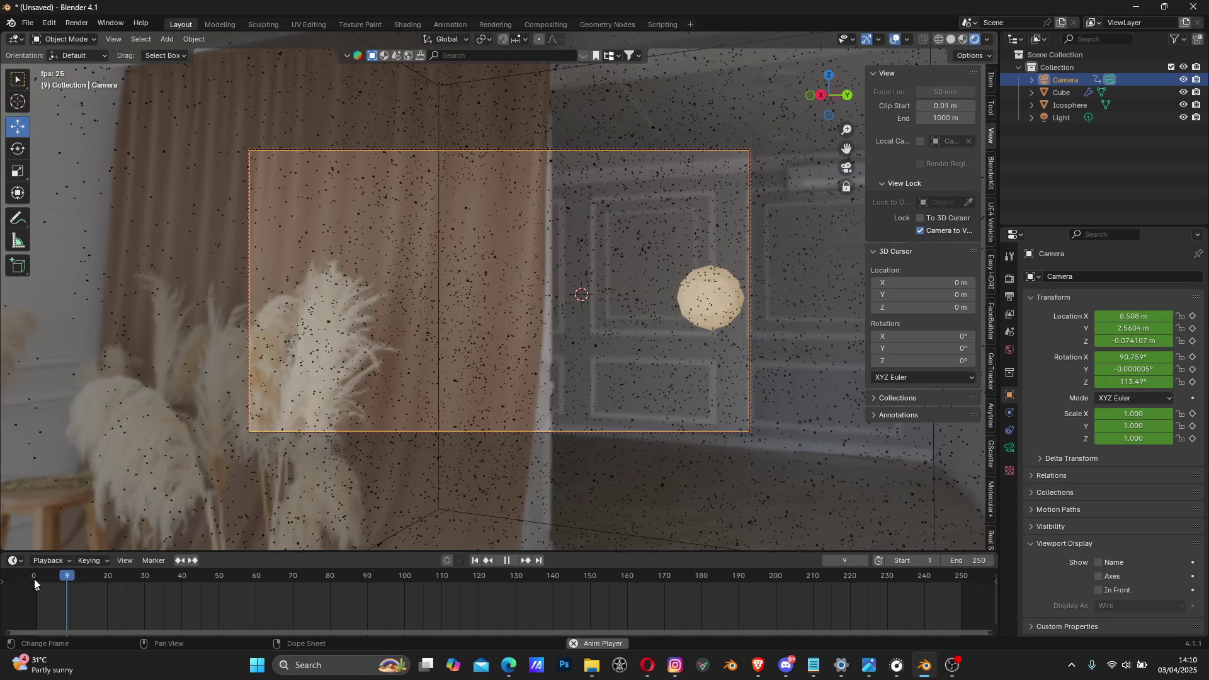
pyautogui.moveTo(34, 579); pyautogui.dragTo(38, 579)
pyautogui.press('space')
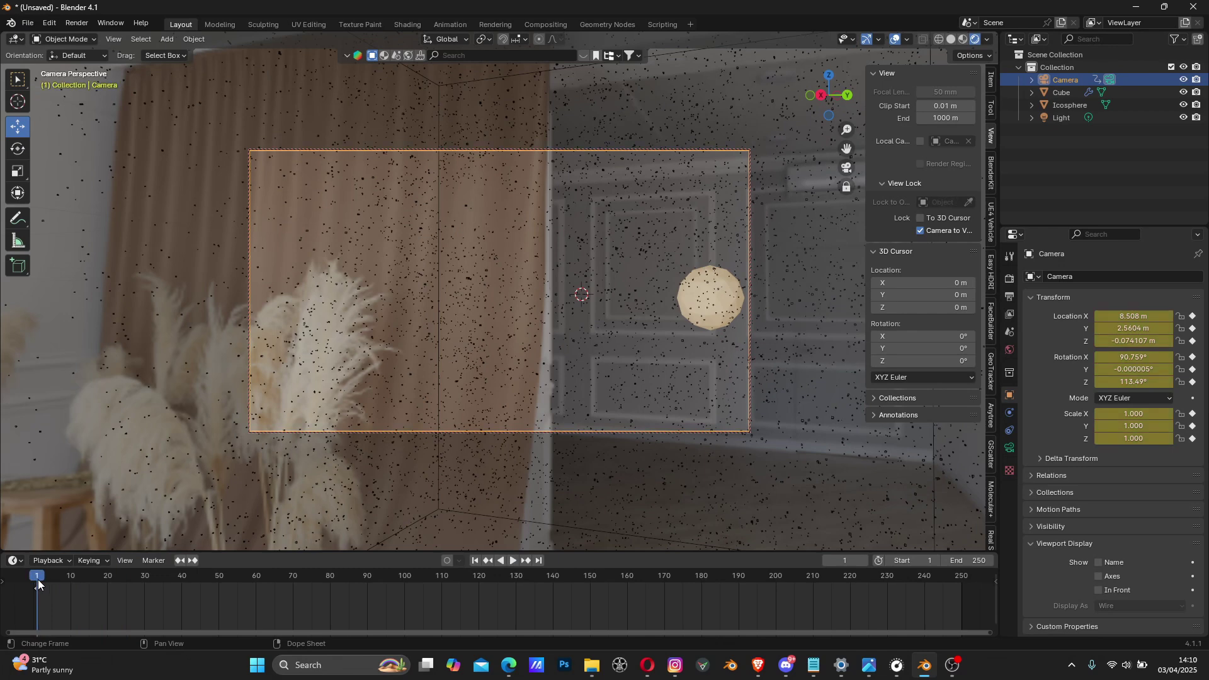
pyautogui.press('space')
pyautogui.press('space')
pyautogui.click(37, 583)
pyautogui.press('space')
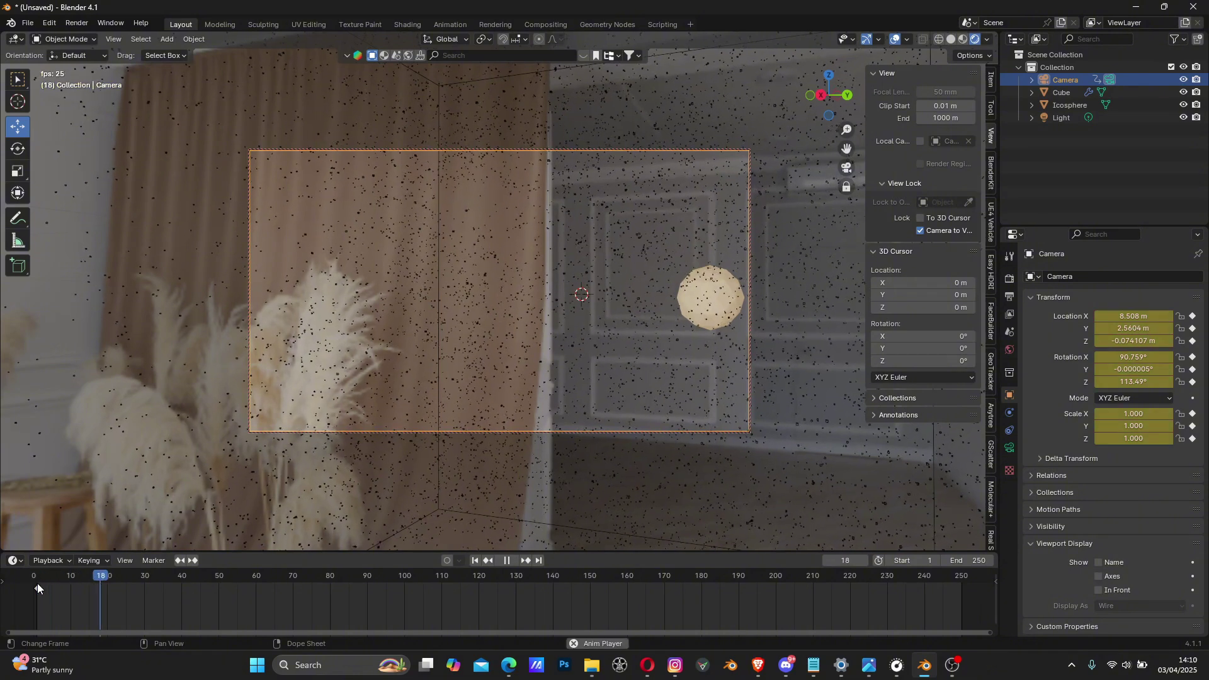
pyautogui.press('space')
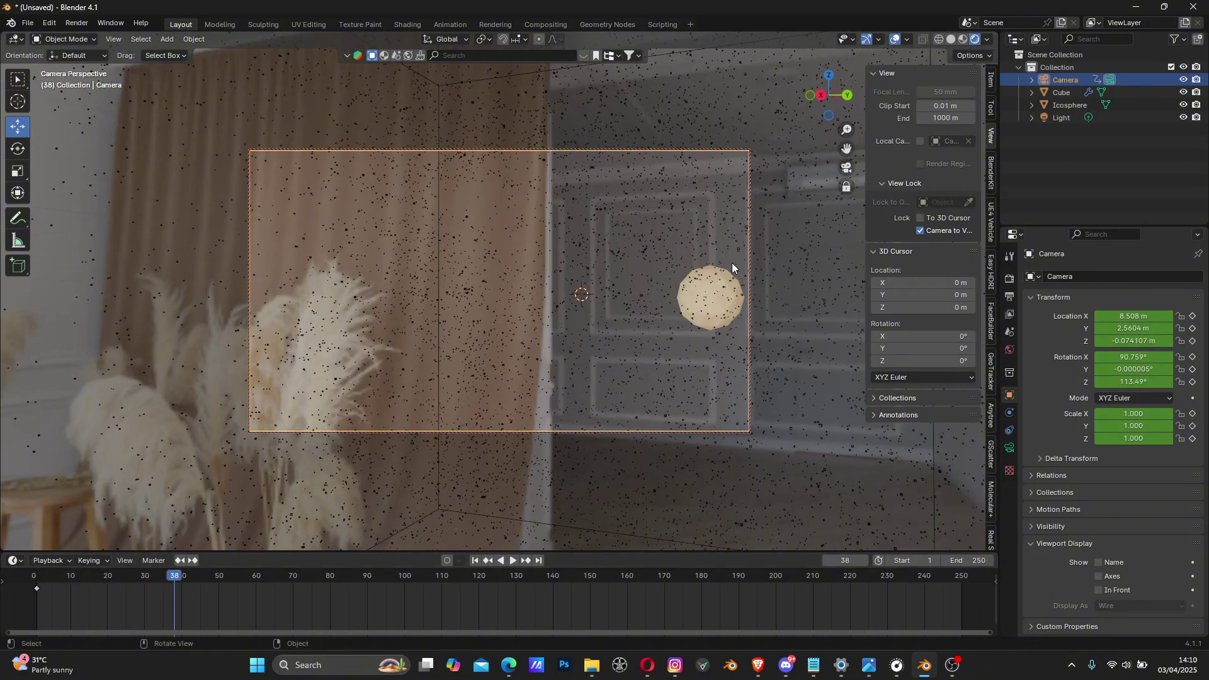
# Enable depth of field on the camera and move the Icosphere along Y out of shot.
pyautogui.click(1011, 448)
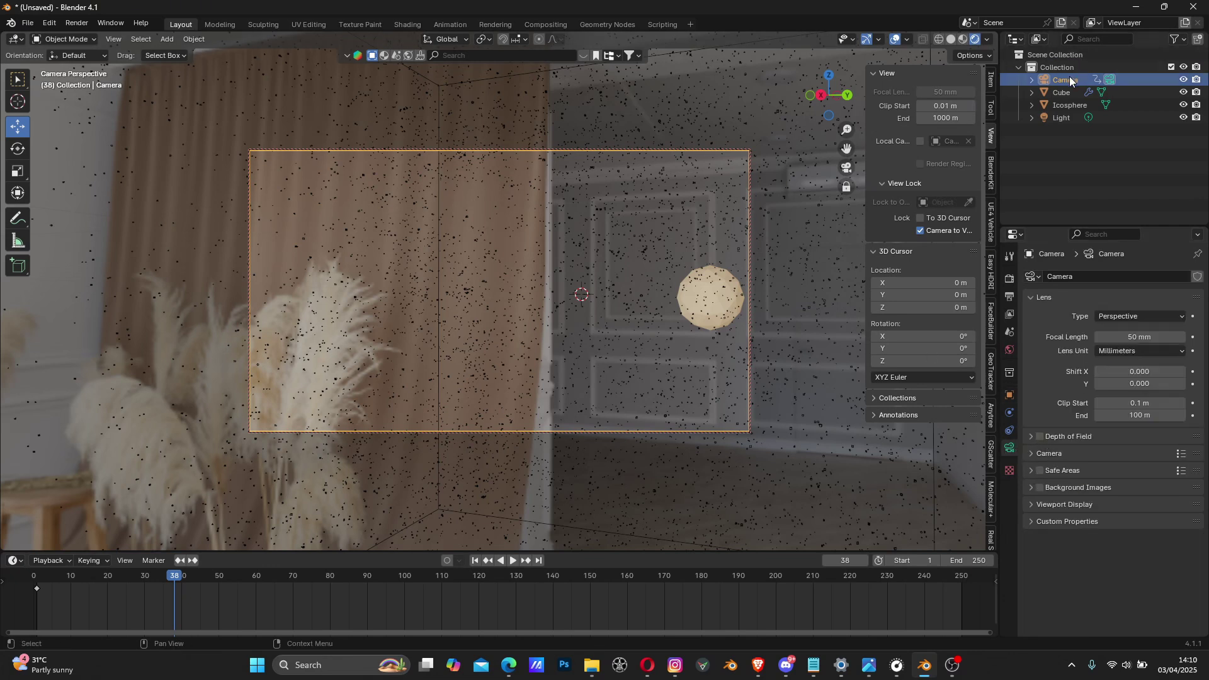
pyautogui.click(1031, 435)
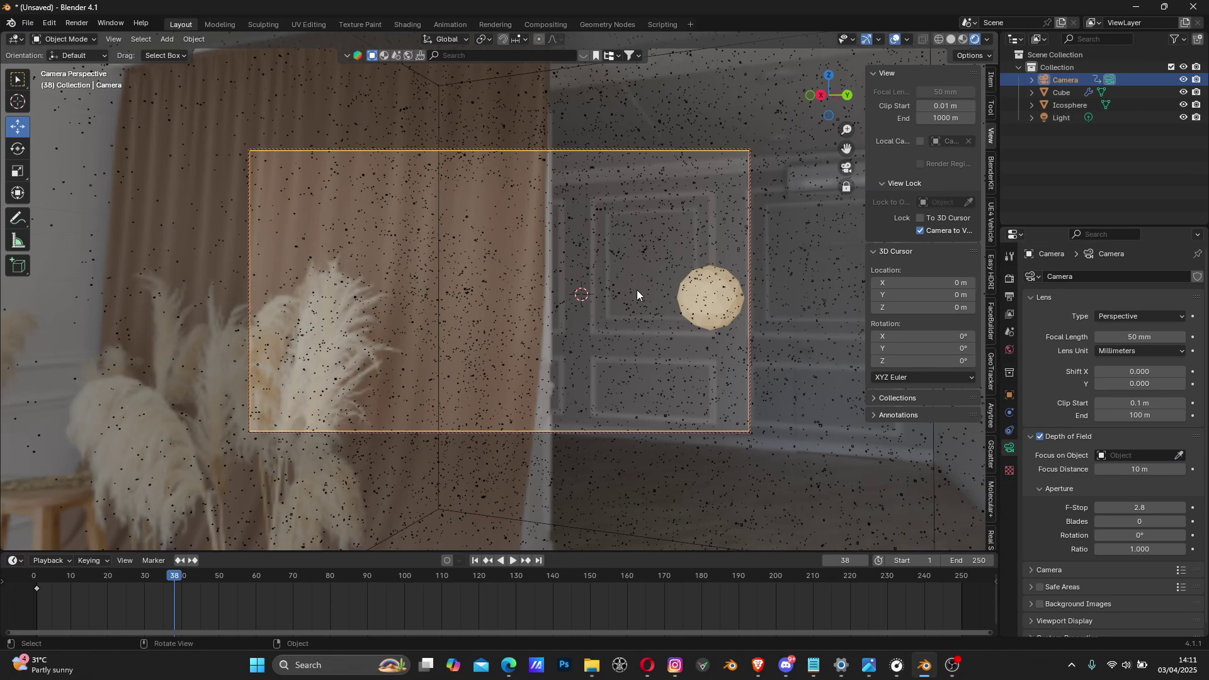
pyautogui.click(694, 288)
pyautogui.click(709, 301)
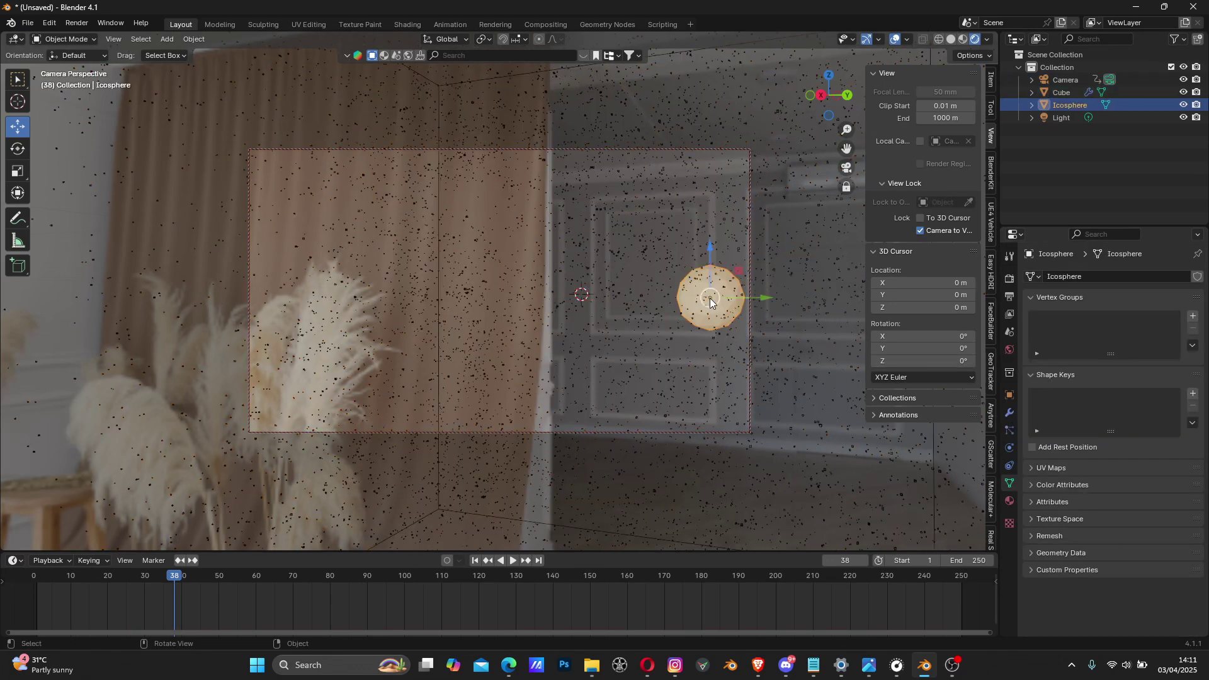
pyautogui.moveTo(761, 300); pyautogui.dragTo(920, 302)
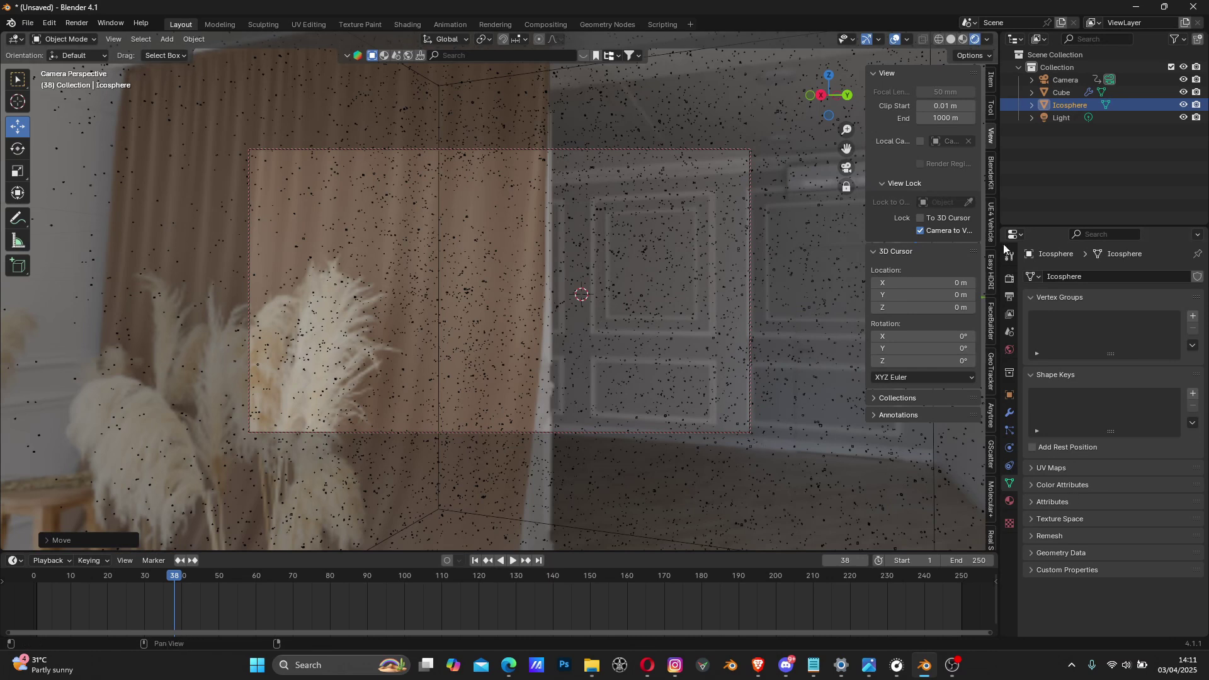
pyautogui.click(1060, 81)
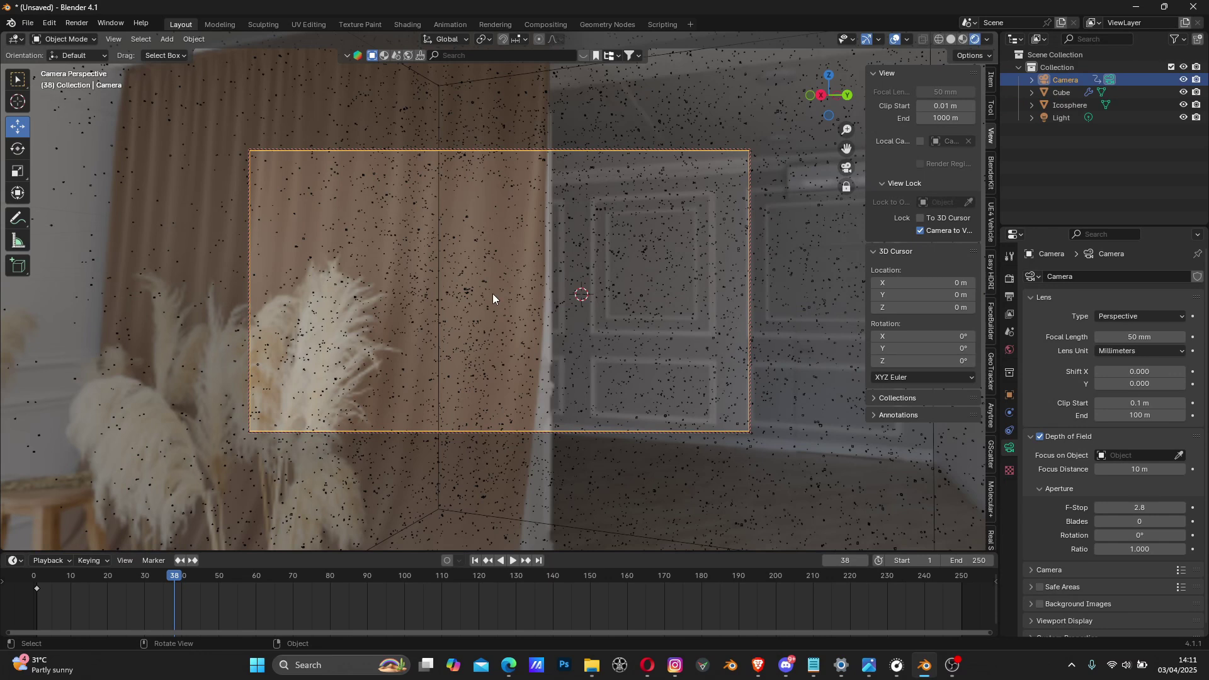
pyautogui.hotkey('shift', 'a')
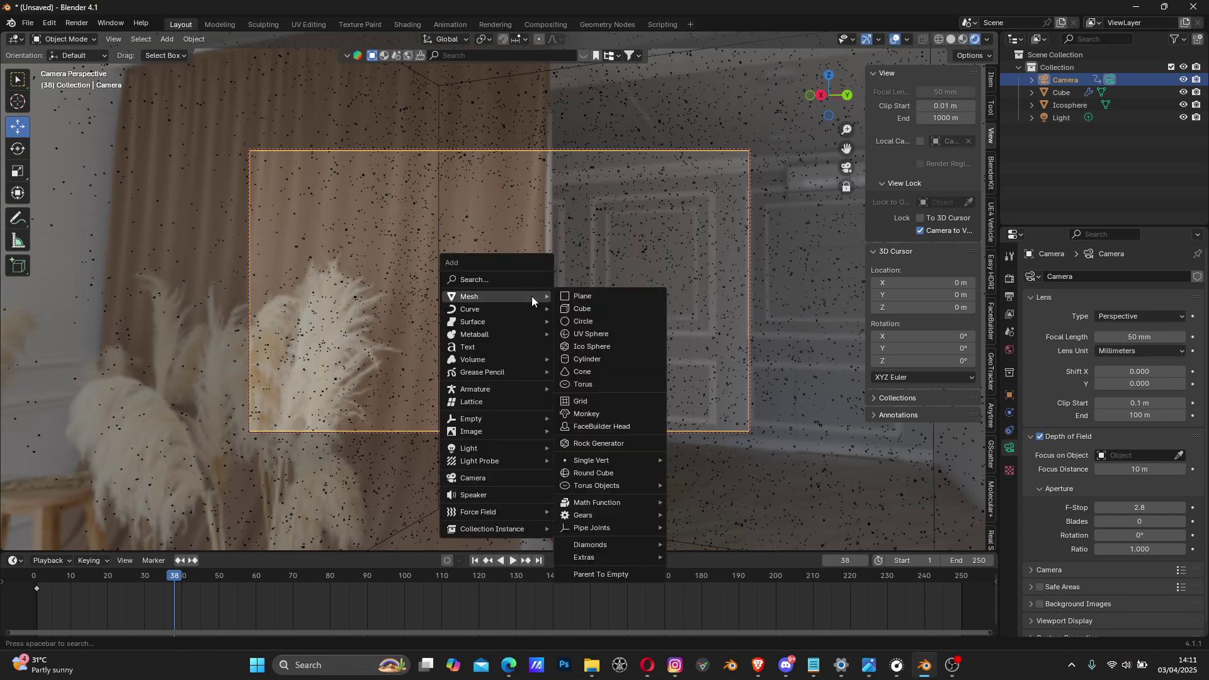
# Add an Arrows empty in front of the camera at X 2.9899, Y 0.0703, Z 0.0789 m.
pyautogui.moveTo(509, 420)
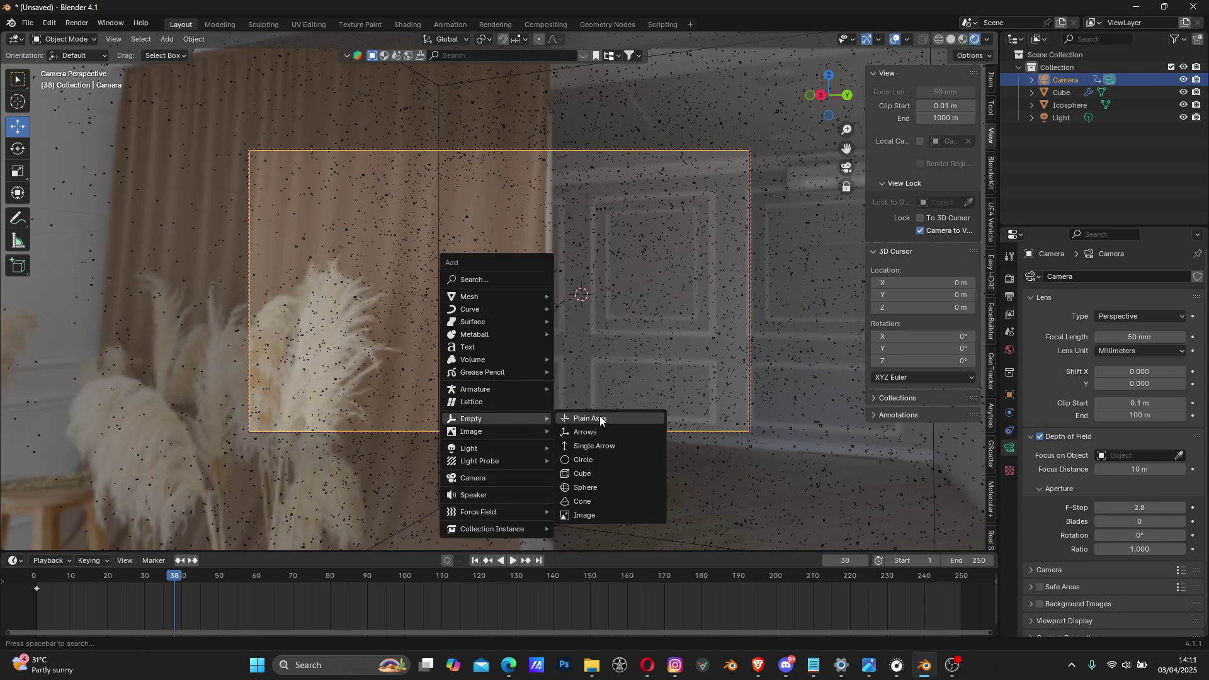
pyautogui.click(603, 432)
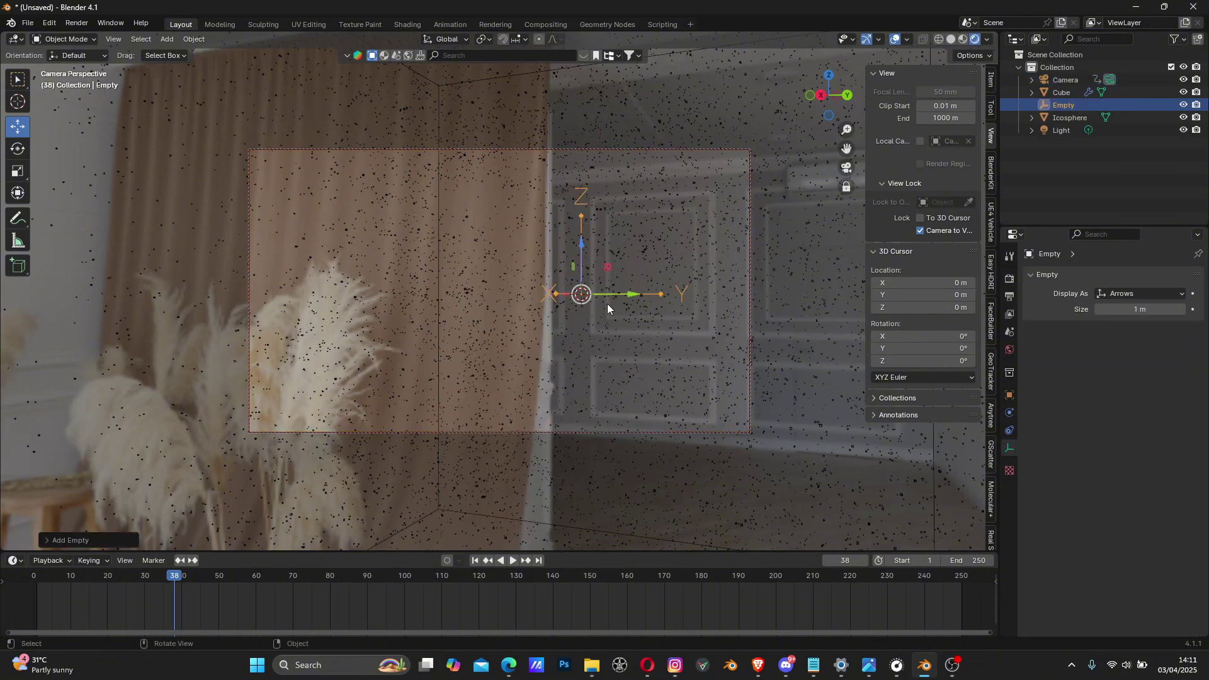
pyautogui.click(849, 168)
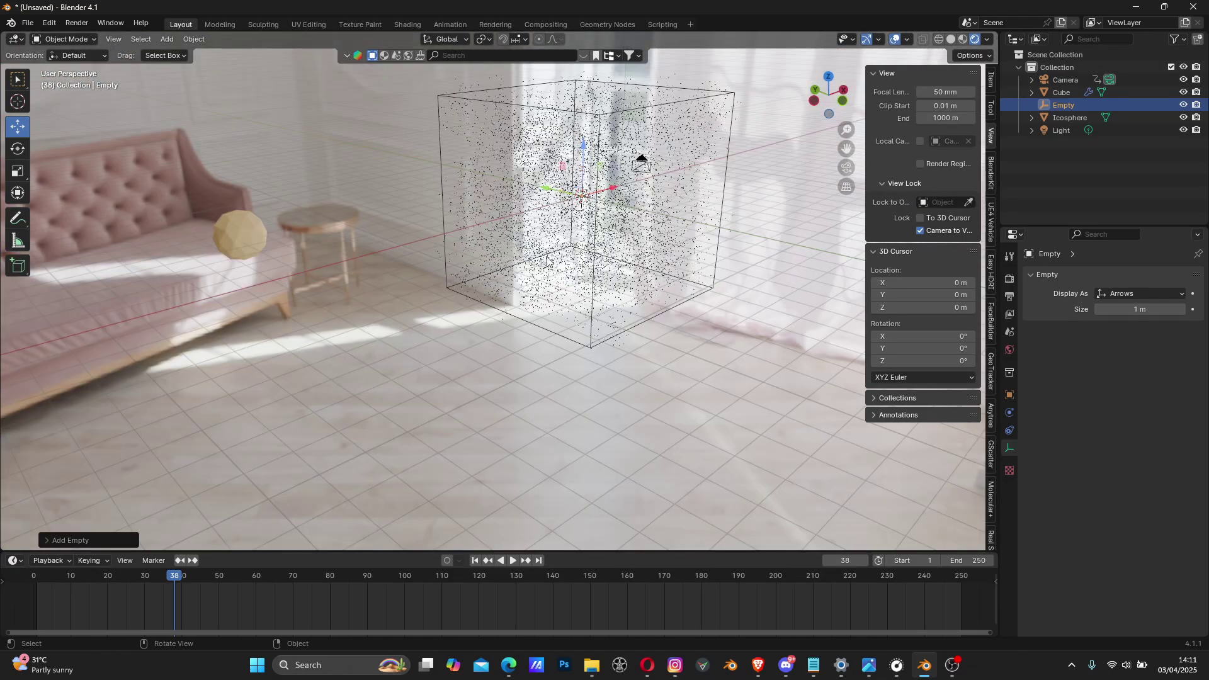
pyautogui.moveTo(599, 220); pyautogui.dragTo(603, 211, button='middle')
pyautogui.scroll(6, 603, 211)
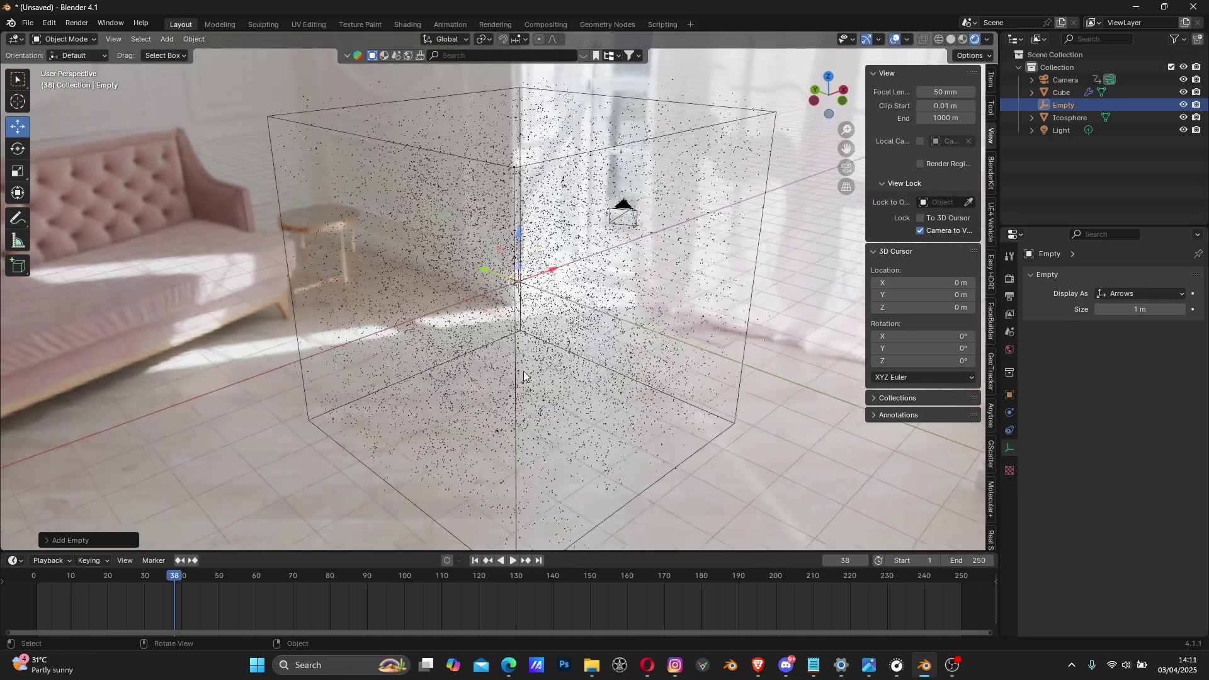
pyautogui.moveTo(549, 342); pyautogui.dragTo(499, 334, button='middle')
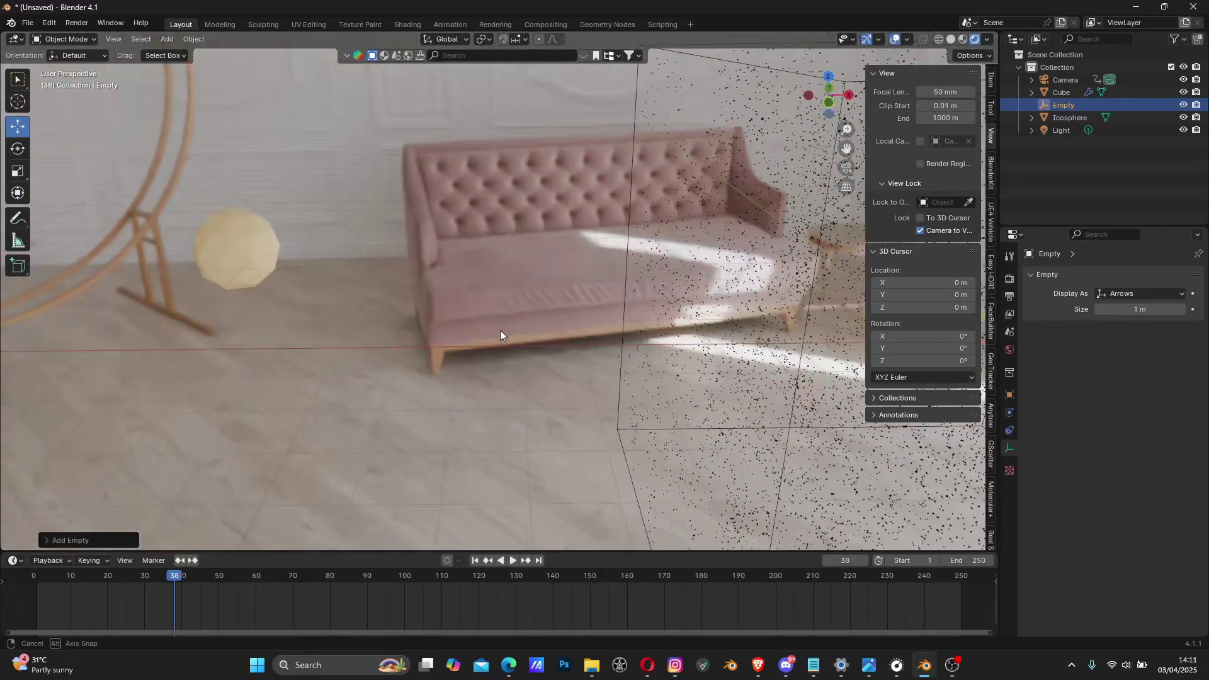
pyautogui.moveTo(697, 311); pyautogui.dragTo(648, 324, button='middle')
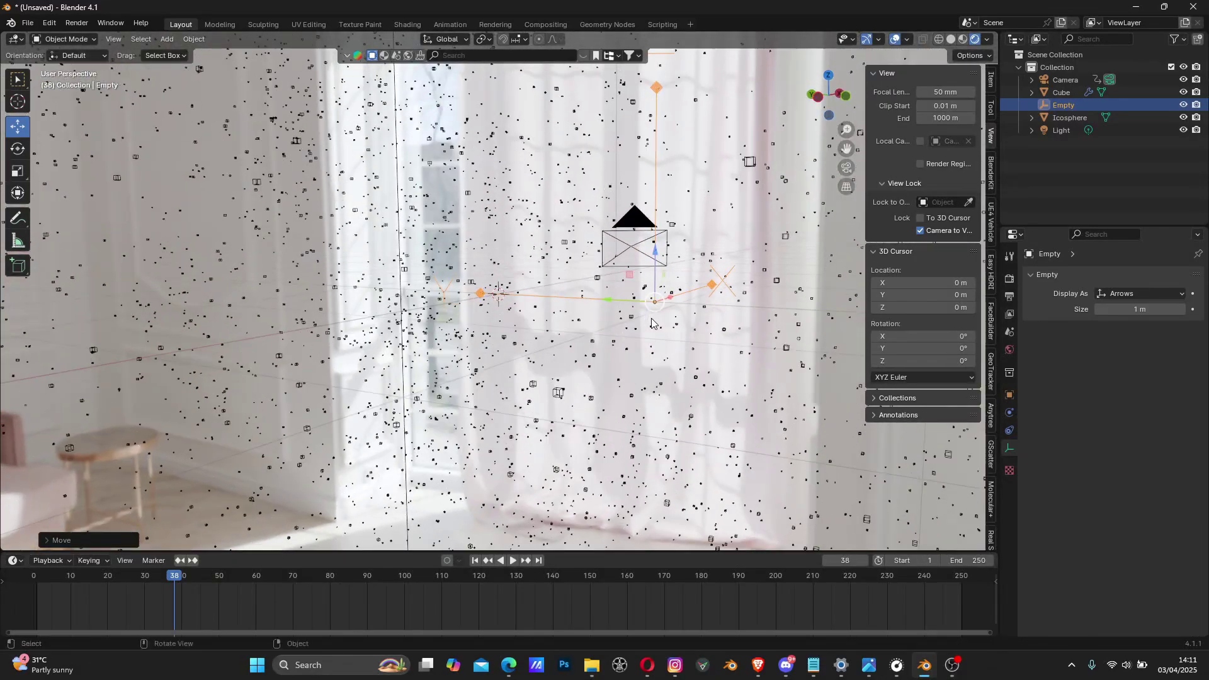
pyautogui.moveTo(652, 268)
pyautogui.mouseDown(button='middle')
pyautogui.moveTo(671, 274)
pyautogui.moveTo(662, 285)
pyautogui.mouseUp(button='middle')
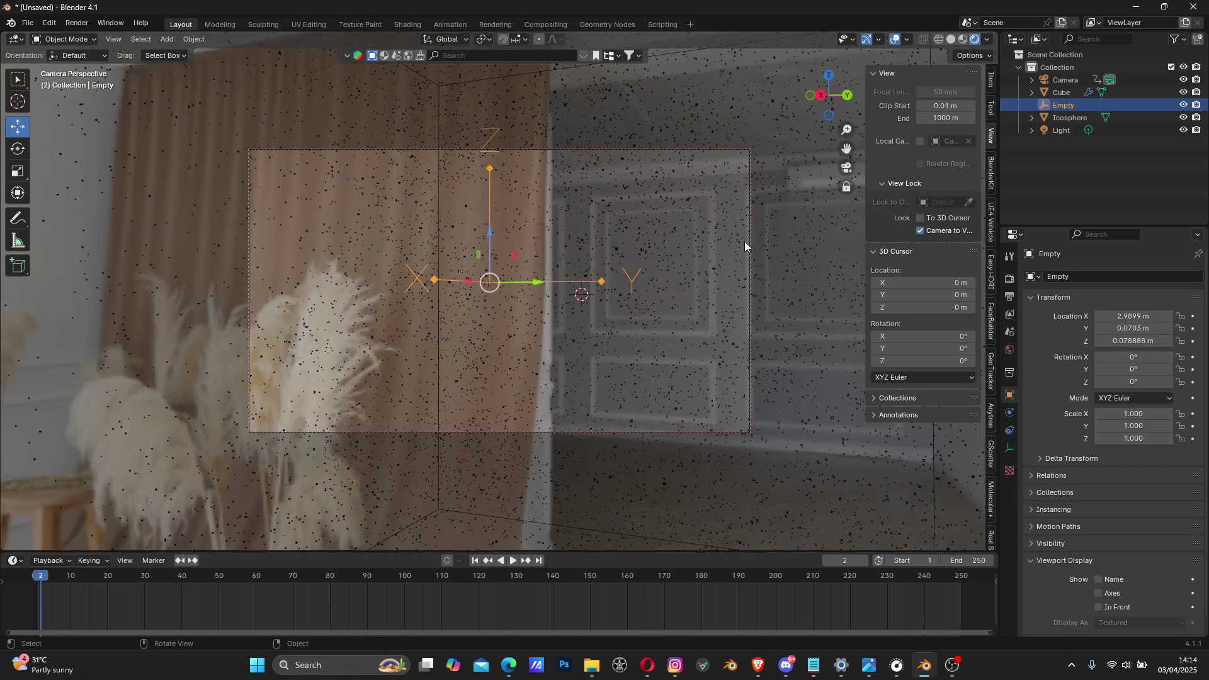
pyautogui.moveTo(842, 177); pyautogui.dragTo(588, 321, button='middle')
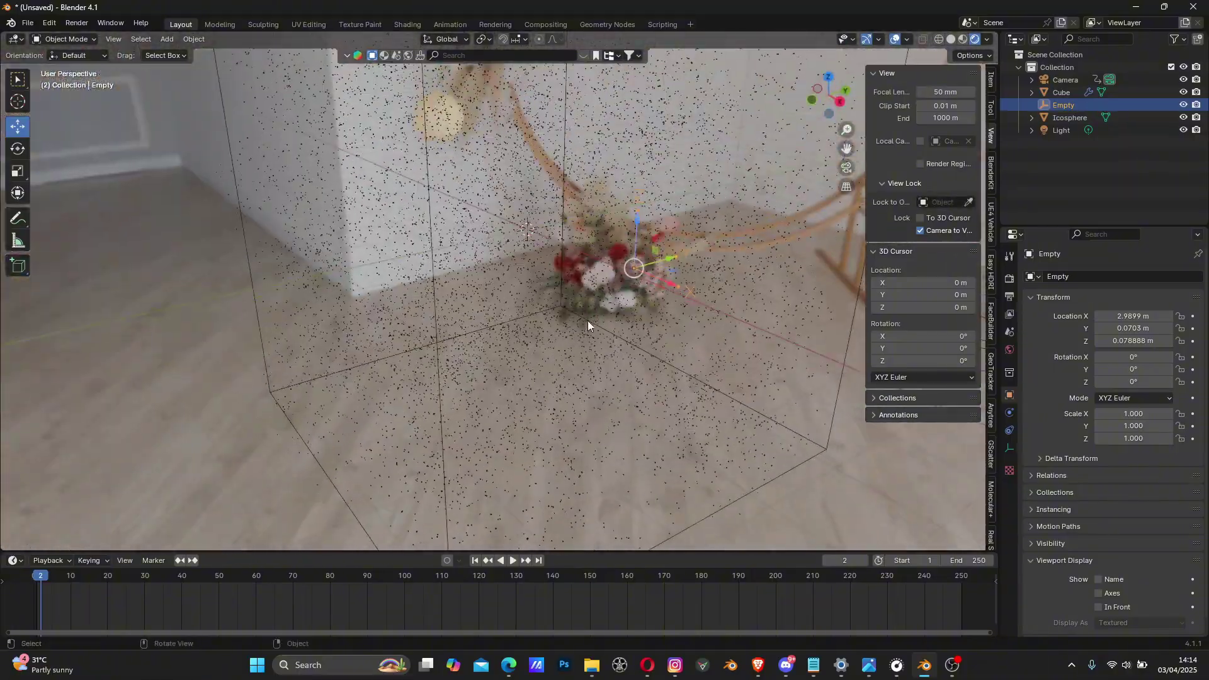
pyautogui.click(846, 170)
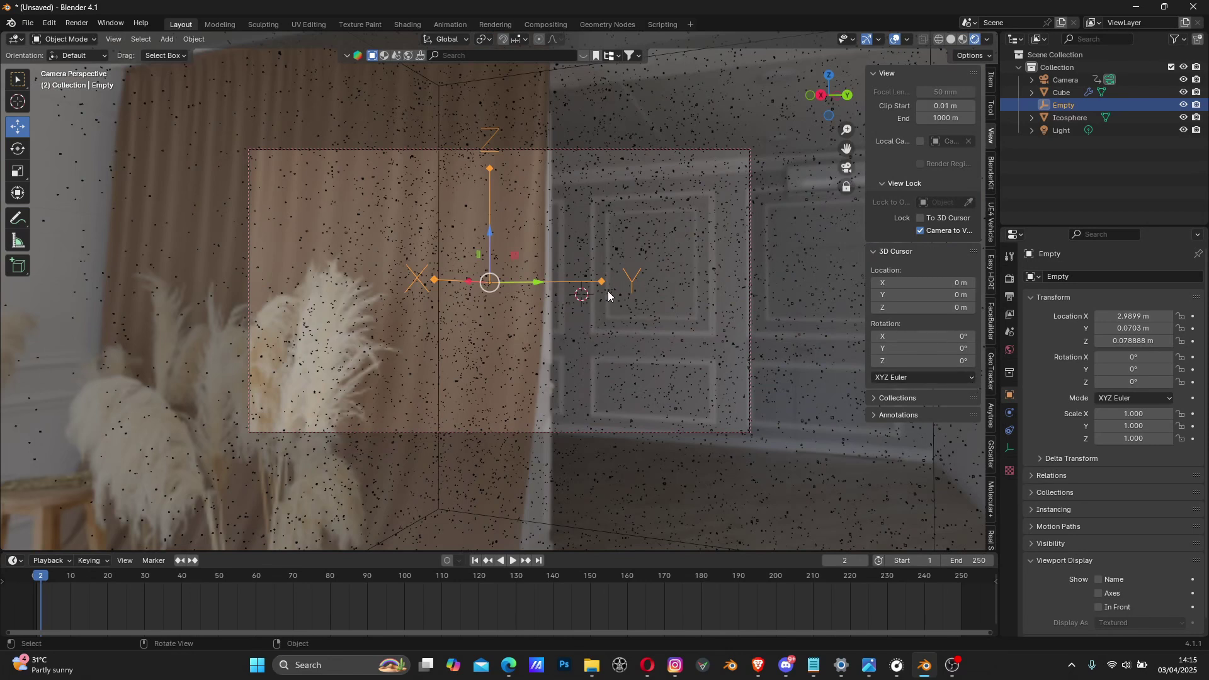
# Set the camera's depth-of-field focus object to the Empty.
pyautogui.click(1062, 79)
pyautogui.click(1009, 447)
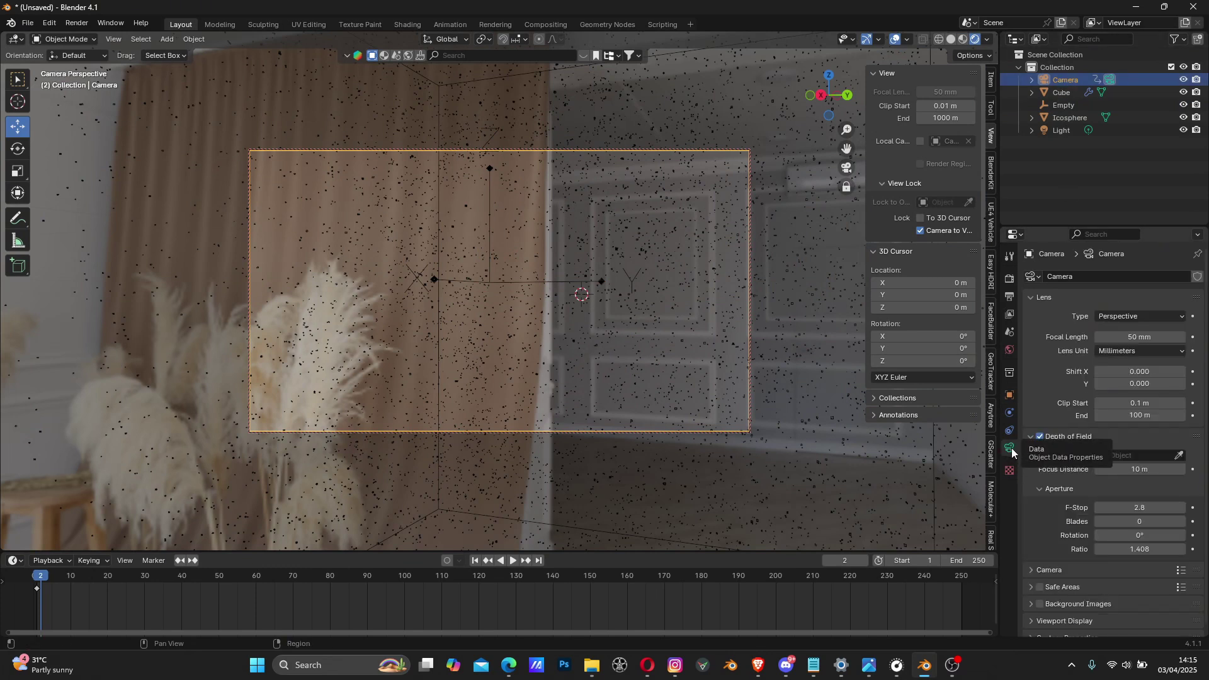
pyautogui.click(1031, 438)
pyautogui.click(1038, 438)
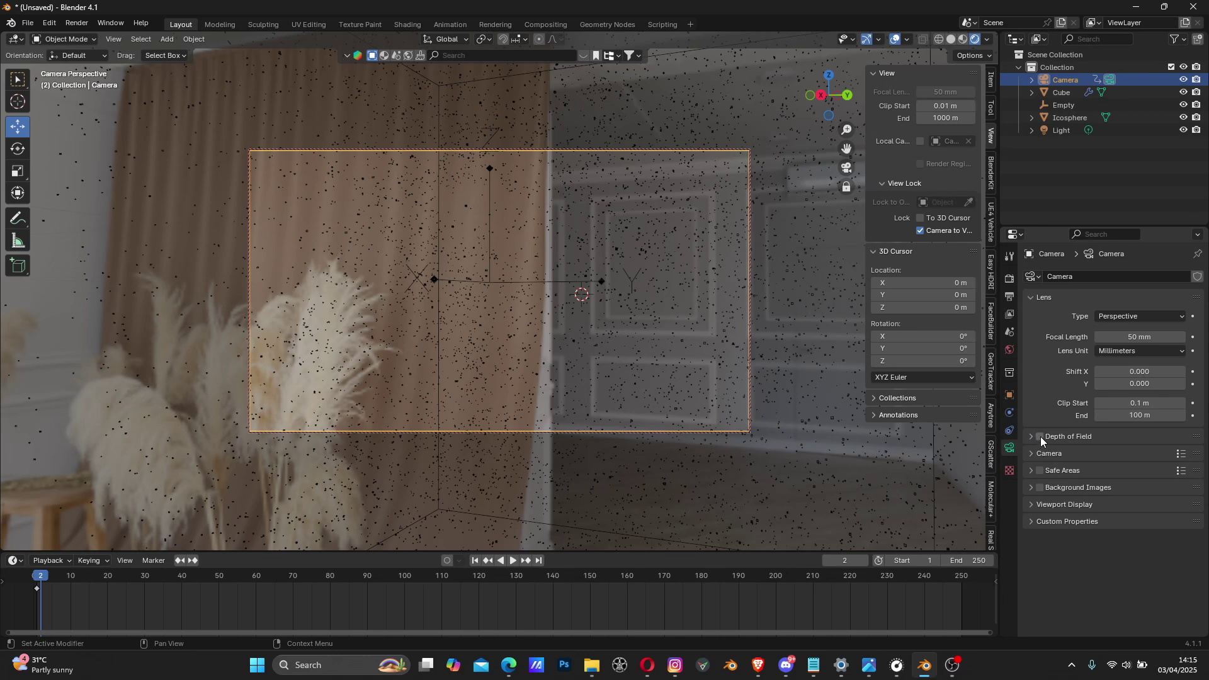
pyautogui.click(1030, 437)
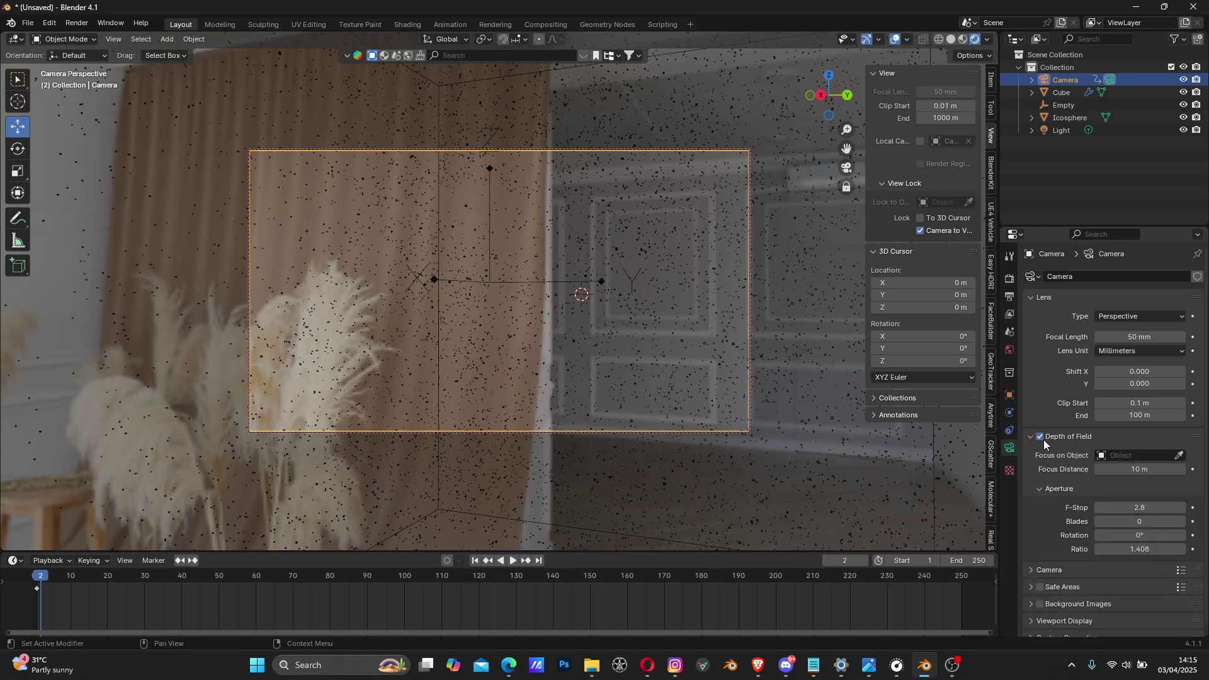
pyautogui.click(1111, 456)
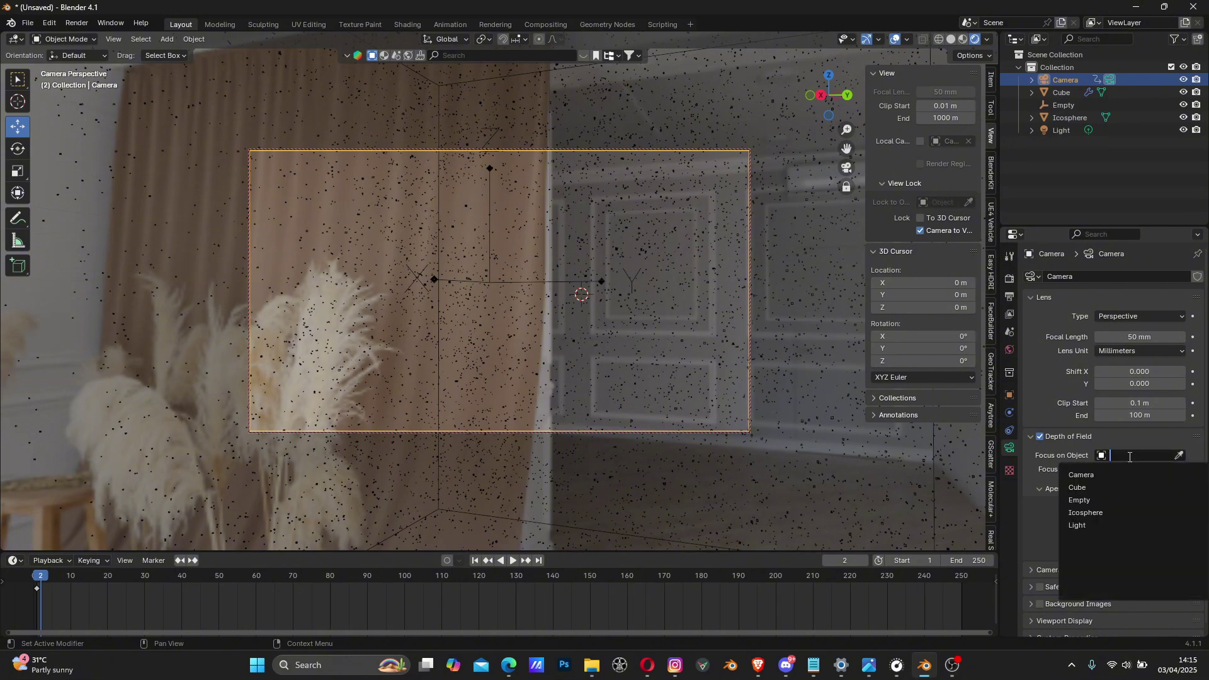
pyautogui.click(1094, 497)
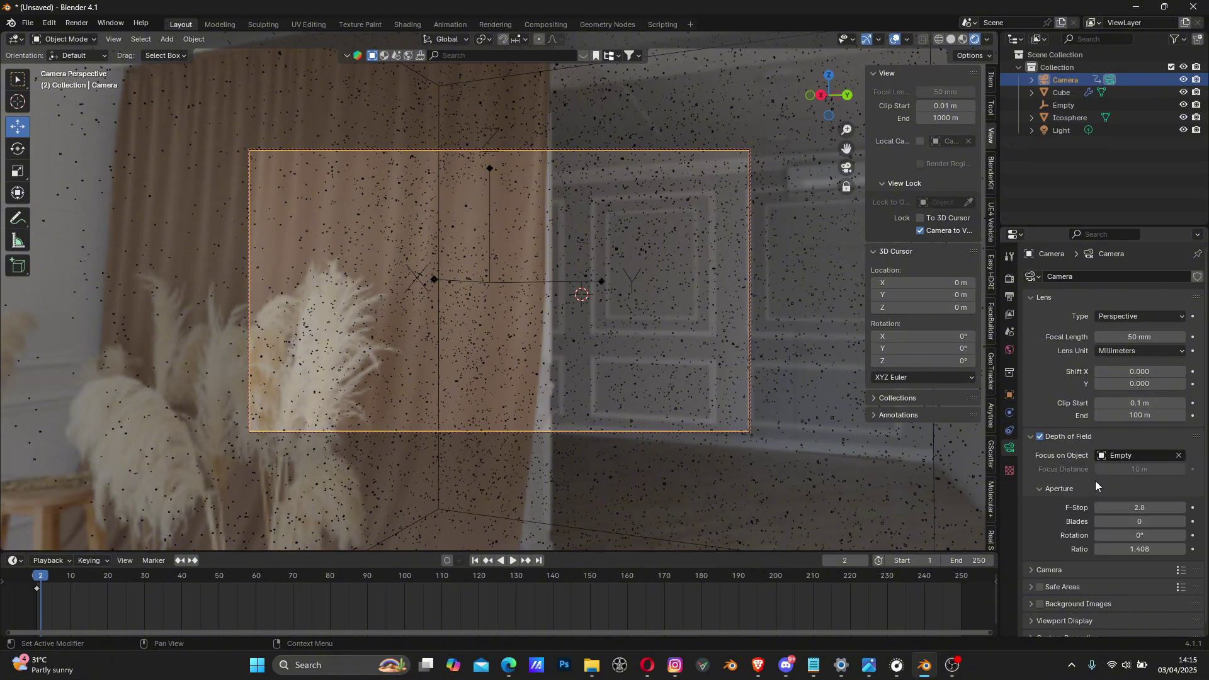
# Set the aperture F-Stop to 1.0 with 4 blades.
pyautogui.click(1135, 507)
pyautogui.write('1')
pyautogui.press('Return')
pyautogui.click(1146, 525)
pyautogui.press('Return')
# Render a test still of frame 2 and zoom around the blurred curtain, door and specks.
pyautogui.click(74, 24)
pyautogui.click(100, 39)
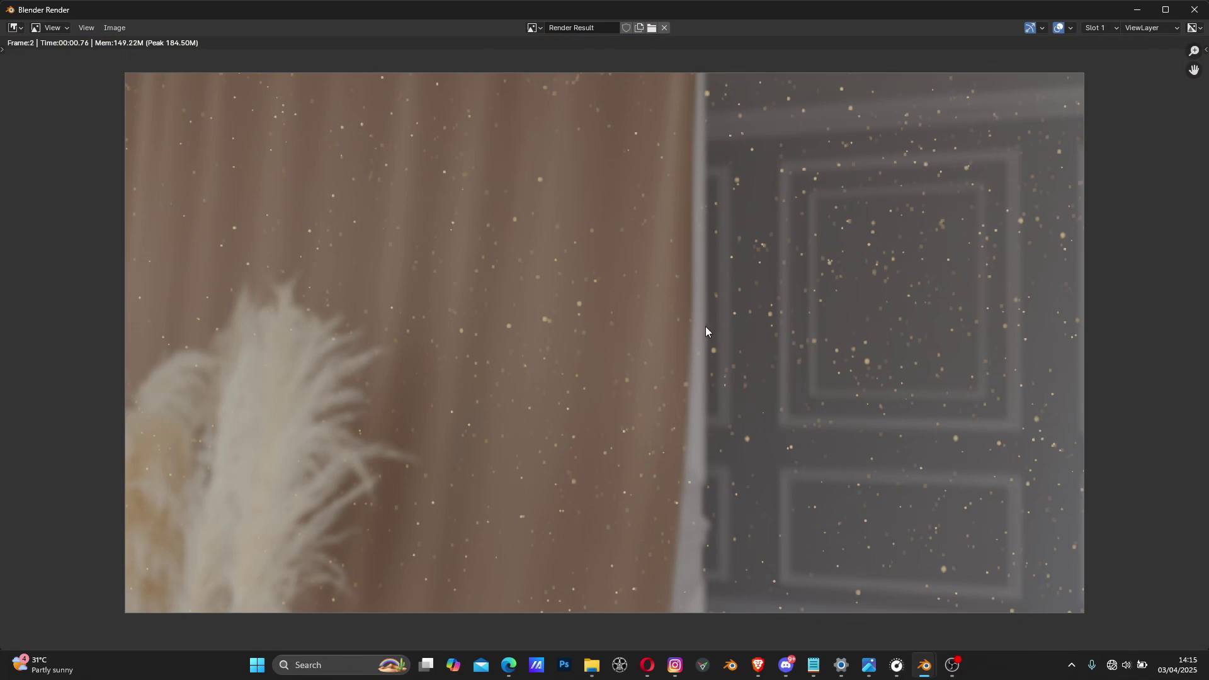
pyautogui.scroll(2, 577, 325)
pyautogui.scroll(-2, 1022, 259)
pyautogui.scroll(3, 1029, 258)
pyautogui.moveTo(1052, 259); pyautogui.dragTo(874, 290, button='middle')
pyautogui.scroll(1, 874, 294)
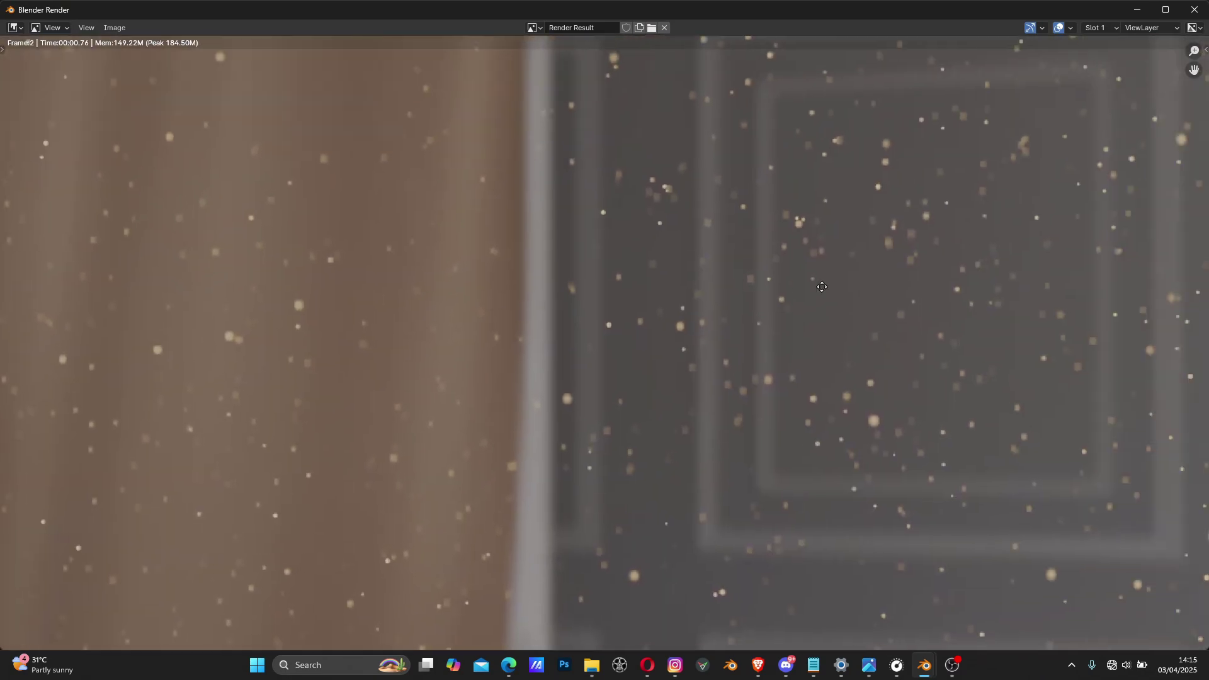
pyautogui.scroll(-5, 762, 289)
pyautogui.scroll(3, 477, 321)
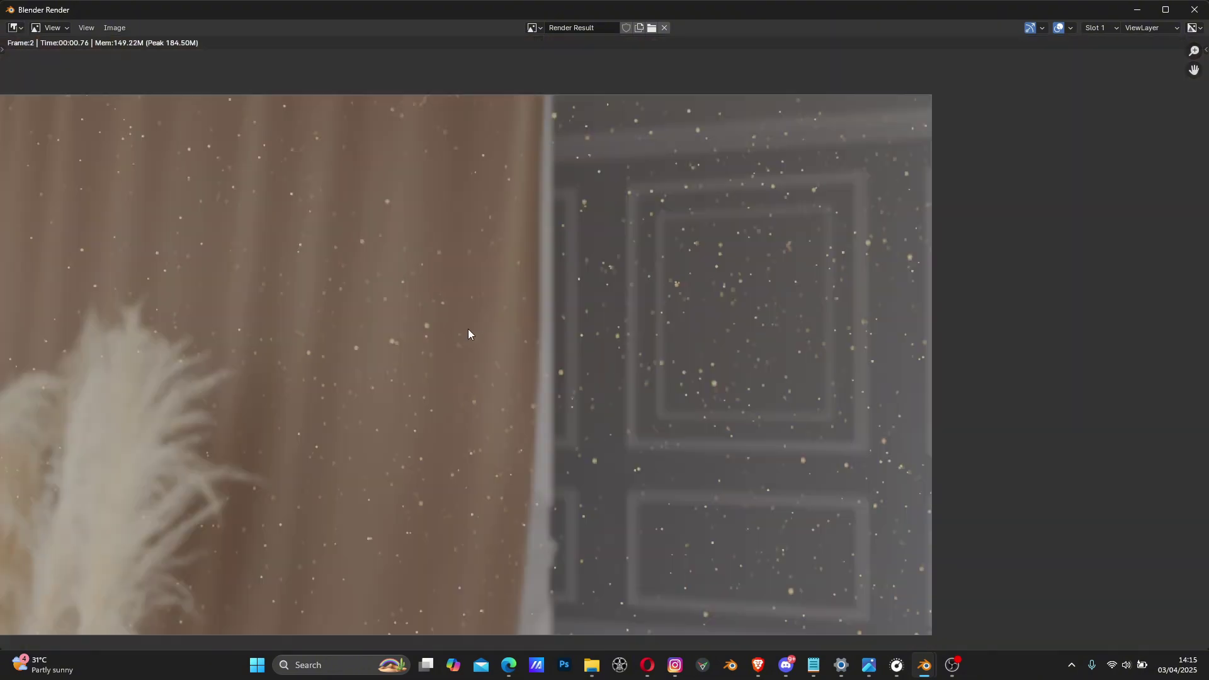
pyautogui.moveTo(469, 335); pyautogui.dragTo(597, 329, button='middle')
pyautogui.scroll(2, 592, 340)
pyautogui.scroll(-2, 561, 338)
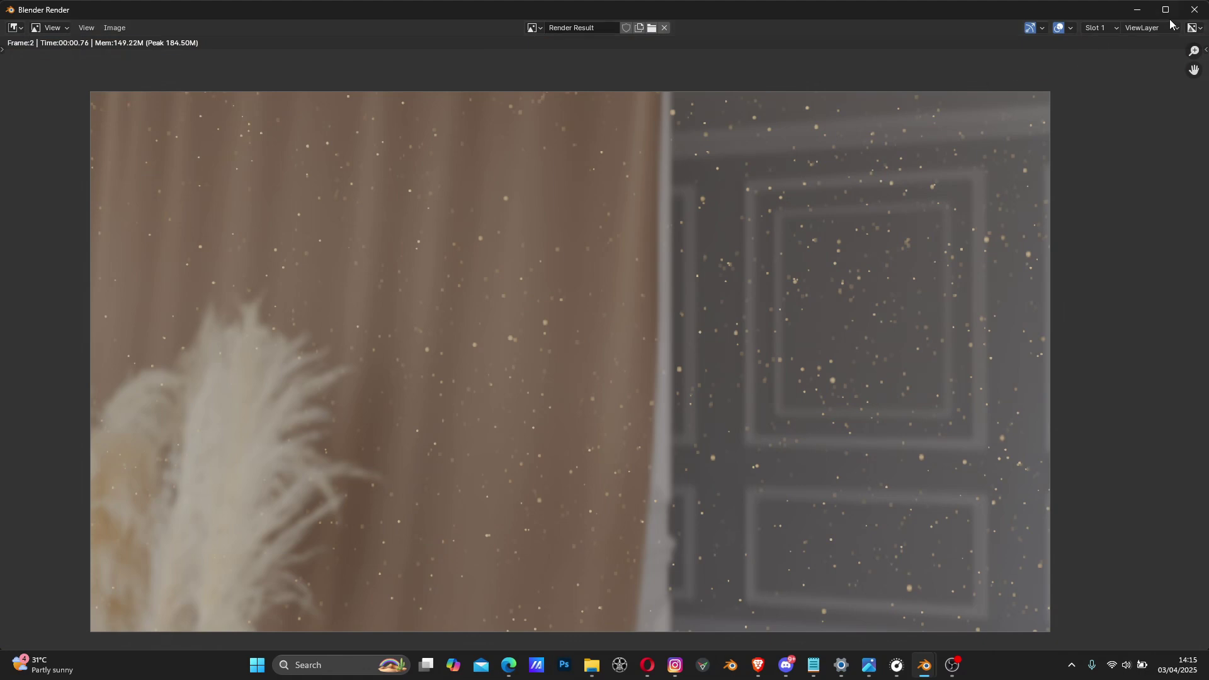
# Give the Icosphere material a pale cream Base Color (H 0.123, S 0.236, V 0.801).
pyautogui.click(1194, 10)
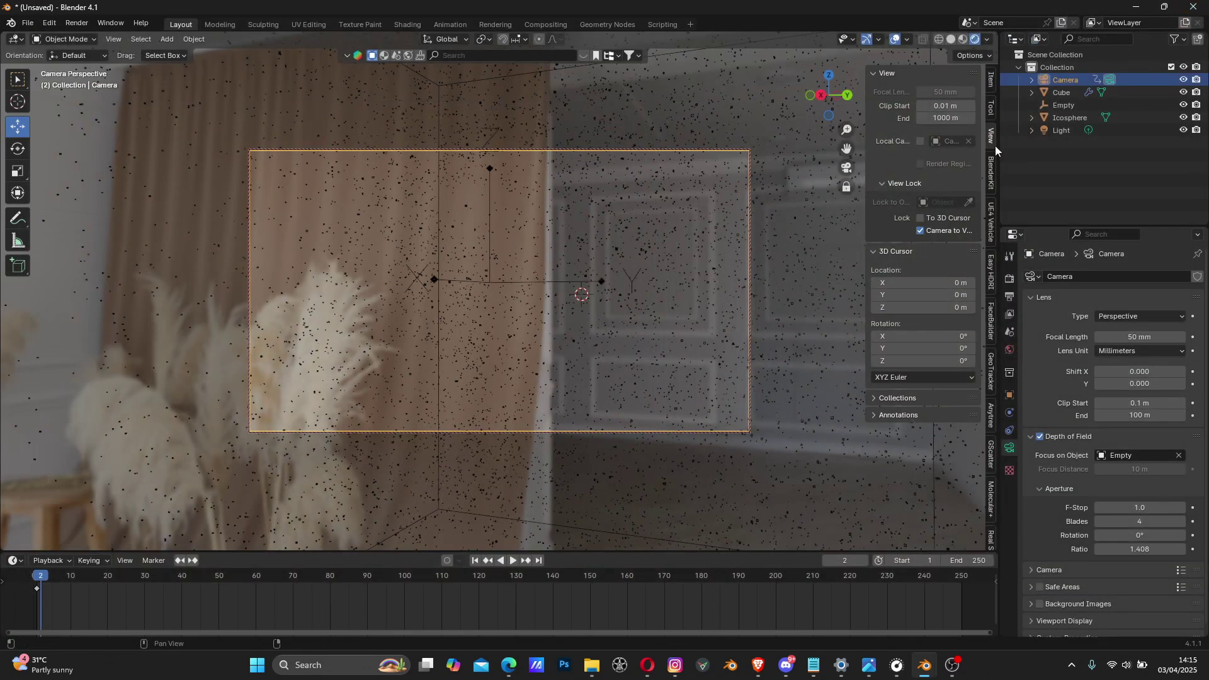
pyautogui.click(1068, 119)
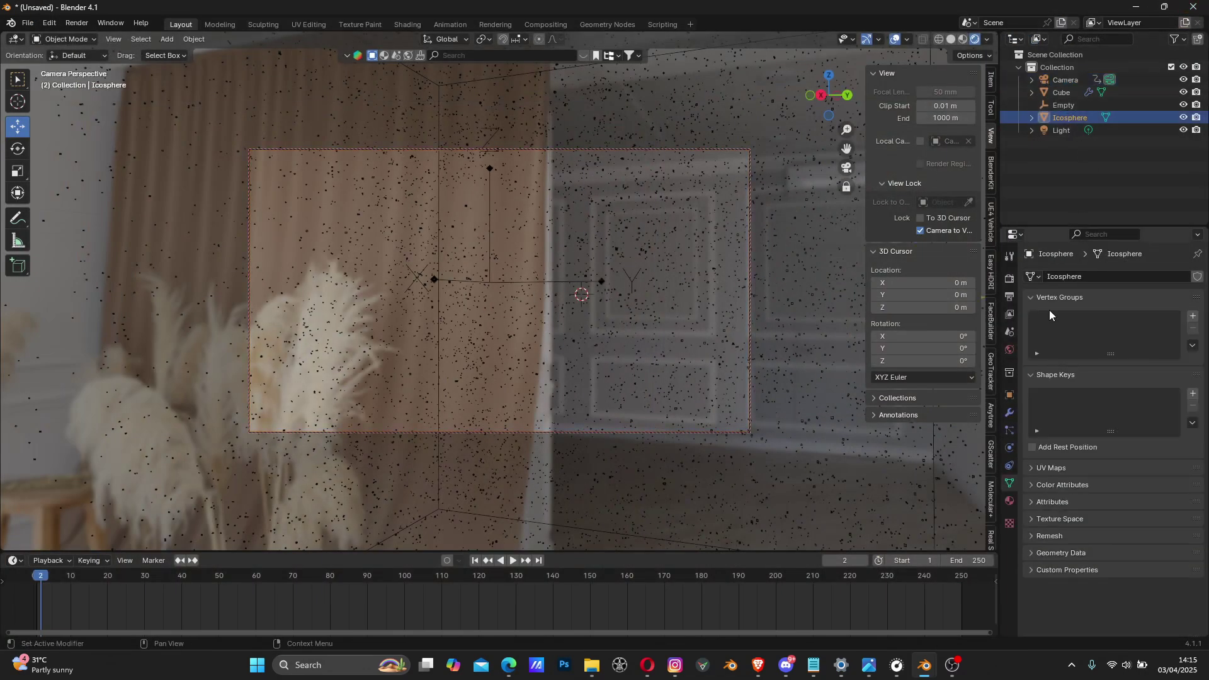
pyautogui.click(1009, 502)
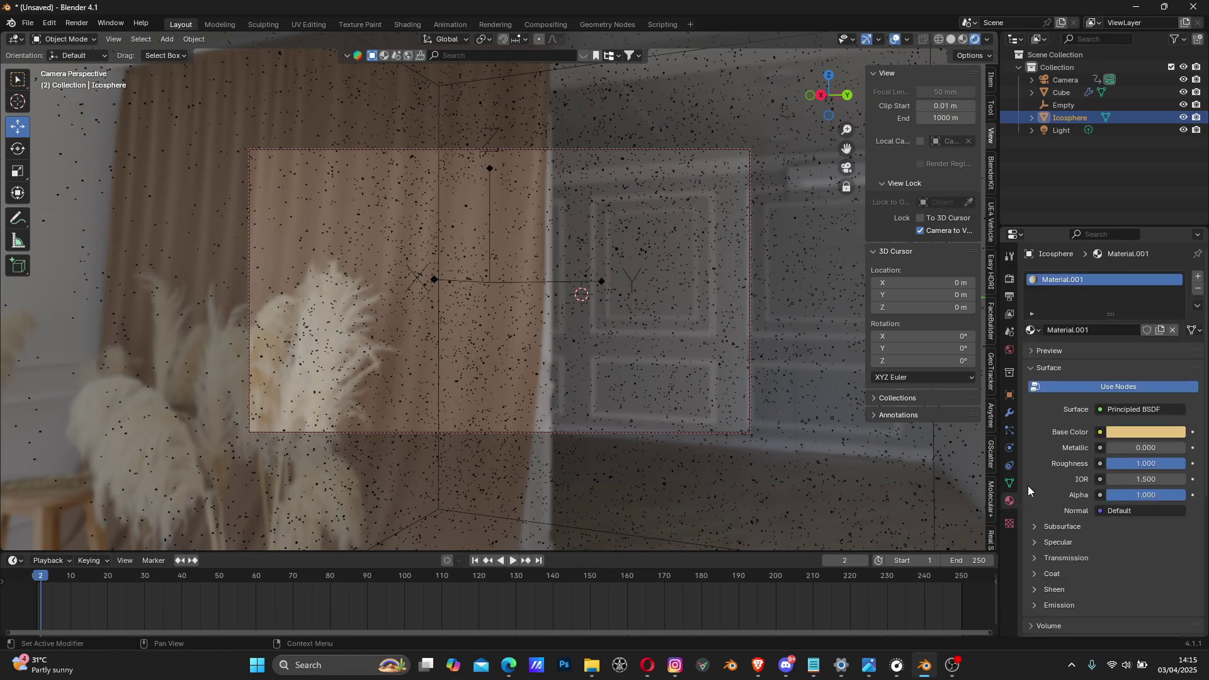
pyautogui.click(1132, 433)
pyautogui.moveTo(1095, 305); pyautogui.dragTo(1105, 293)
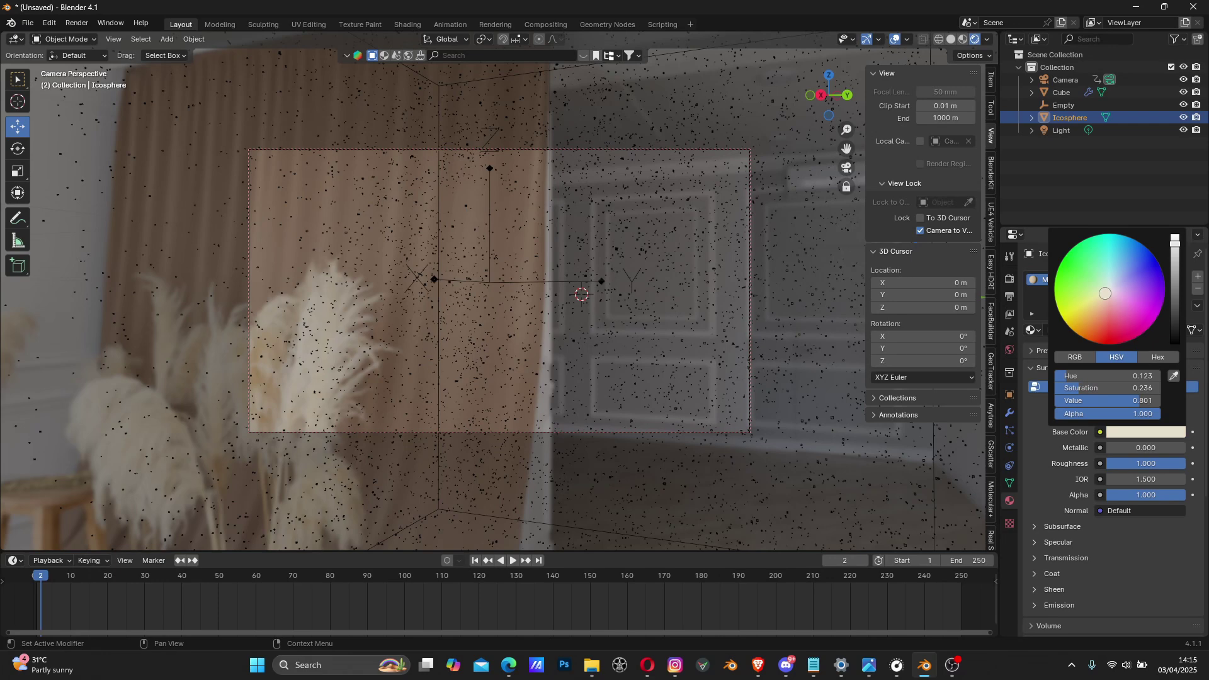
pyautogui.click(76, 23)
# Render a new test image showing pale white specks, review it, then close it.
pyautogui.click(101, 37)
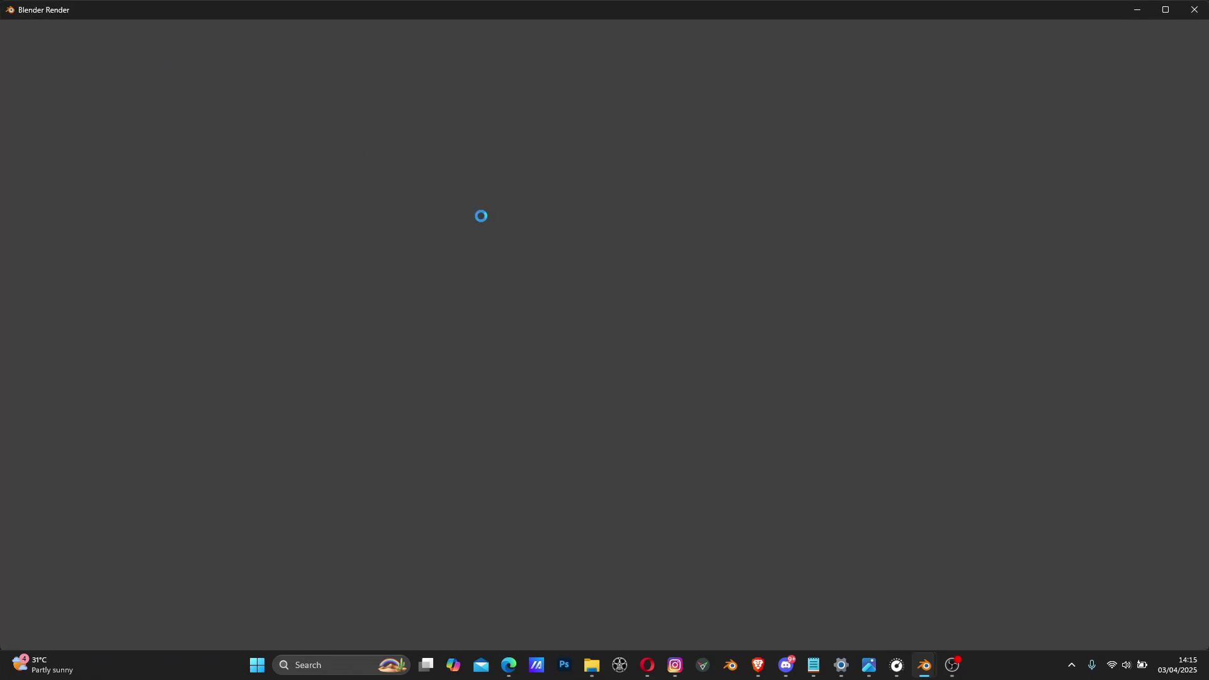
pyautogui.scroll(-1, 600, 324)
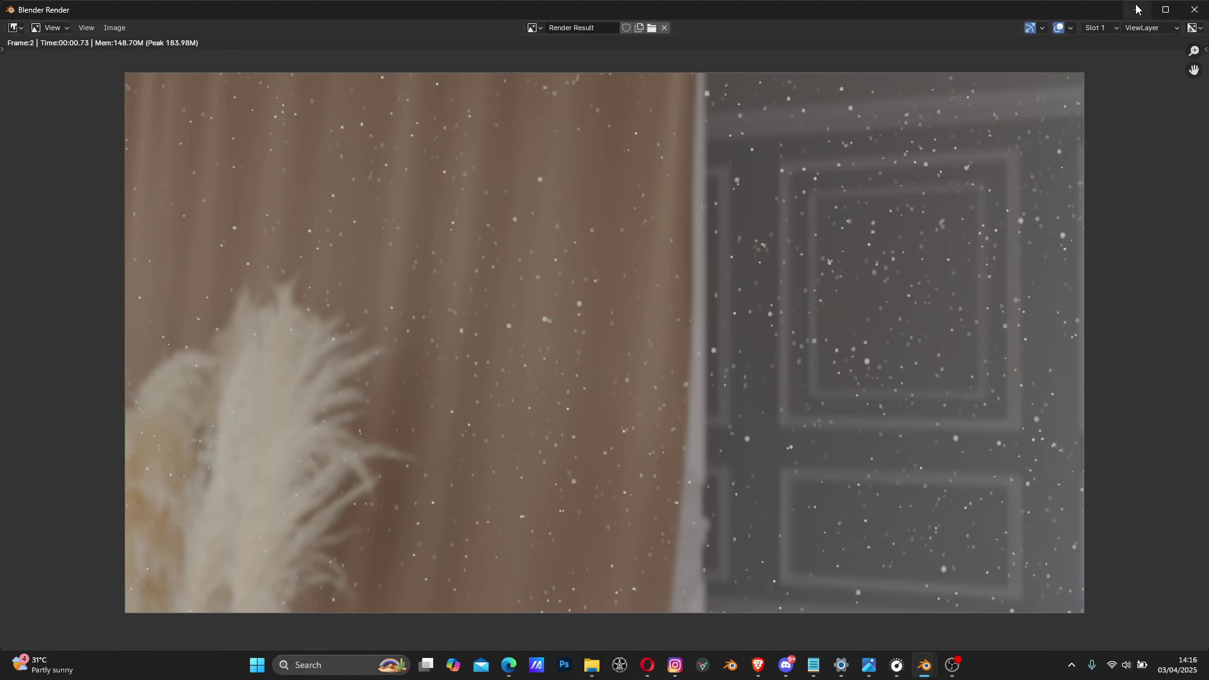
pyautogui.click(1197, 10)
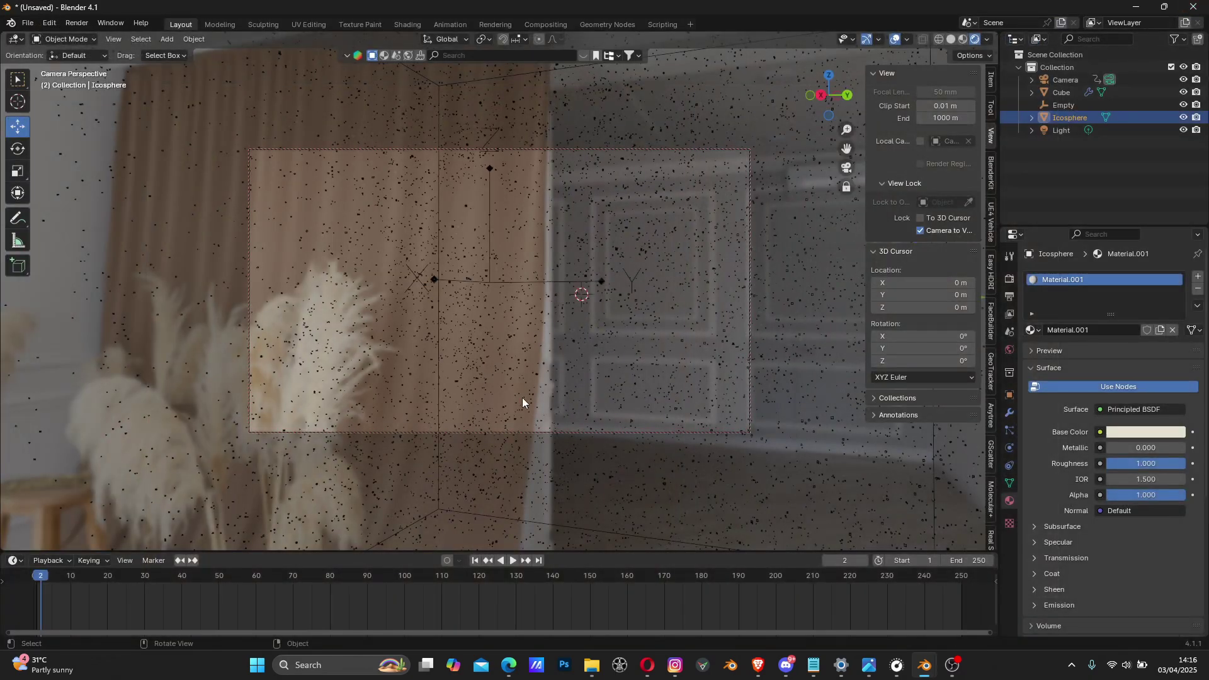
# Play the snow animation from the first frame and scrub the timeline, ending at frame 87.
pyautogui.click(514, 560)
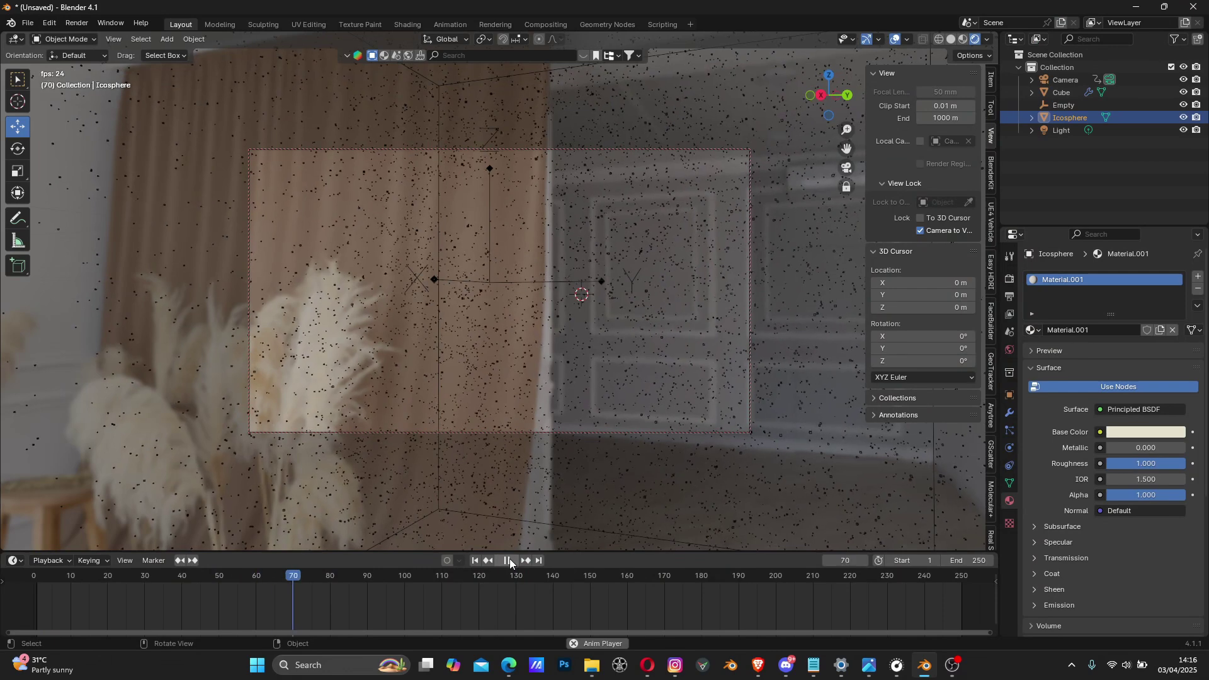
pyautogui.click(509, 560)
pyautogui.click(479, 560)
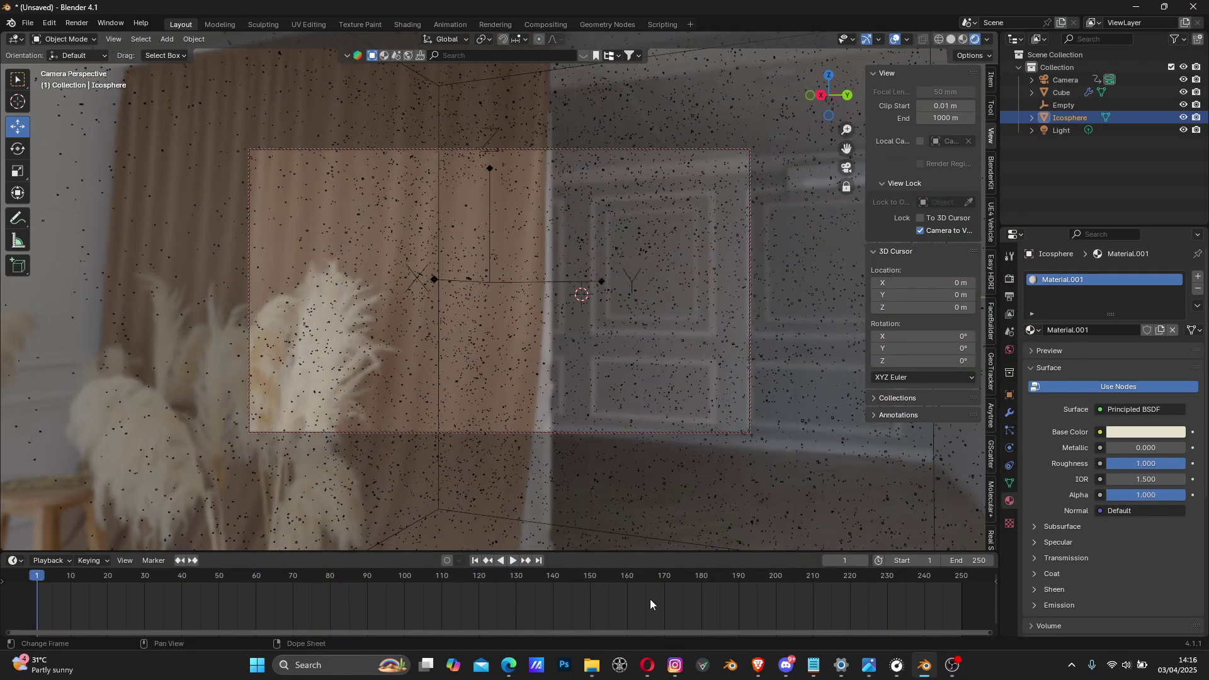
pyautogui.press('space')
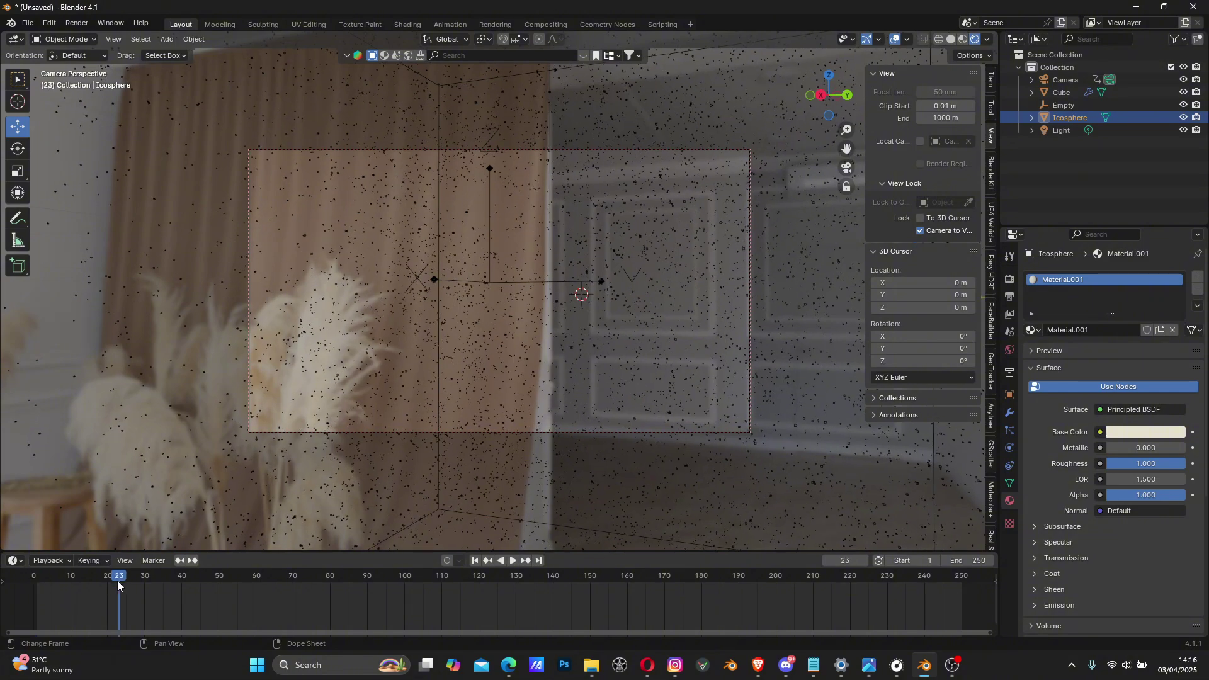
pyautogui.press('space')
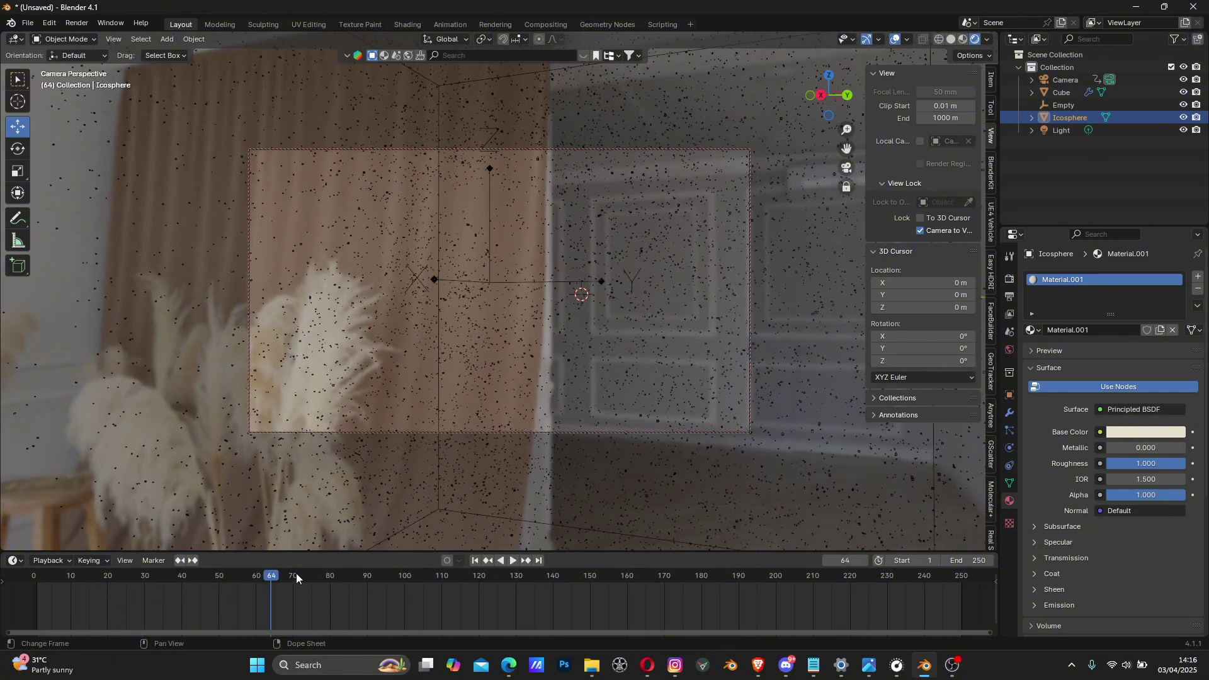
pyautogui.moveTo(280, 579); pyautogui.dragTo(357, 577)
pyautogui.press('space')
pyautogui.press('space')
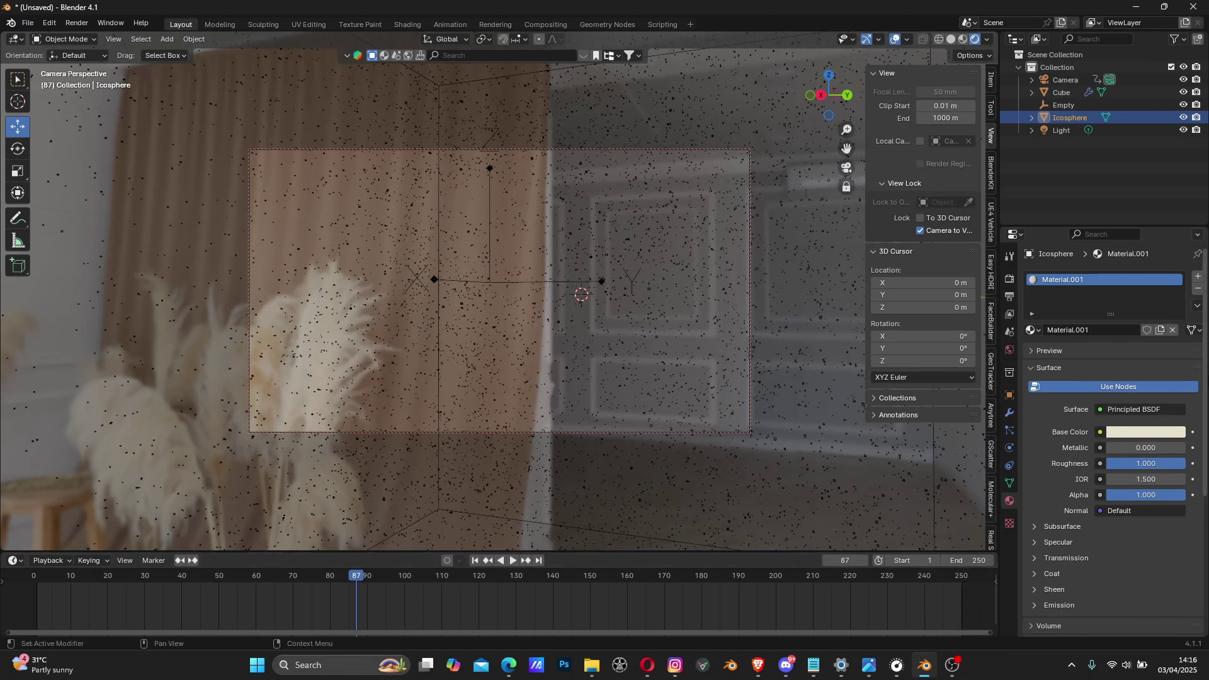
# Point the render output to a Desktop file named 'Dust particles'.
pyautogui.click(1010, 296)
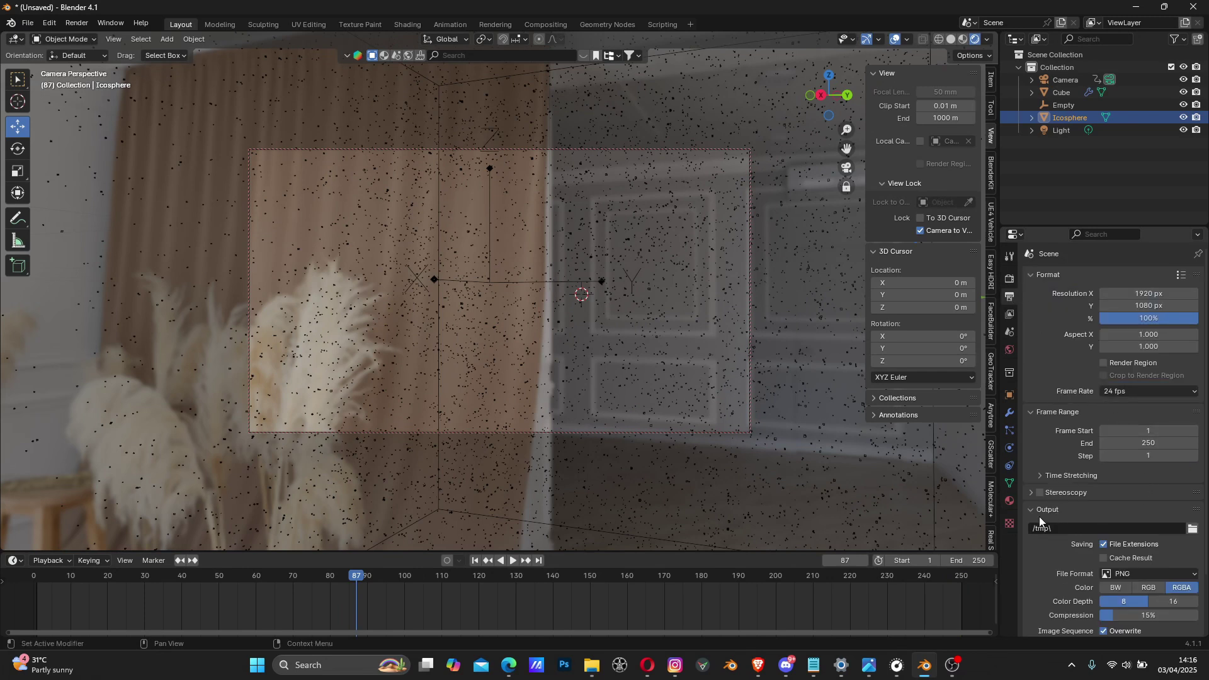
pyautogui.click(1193, 529)
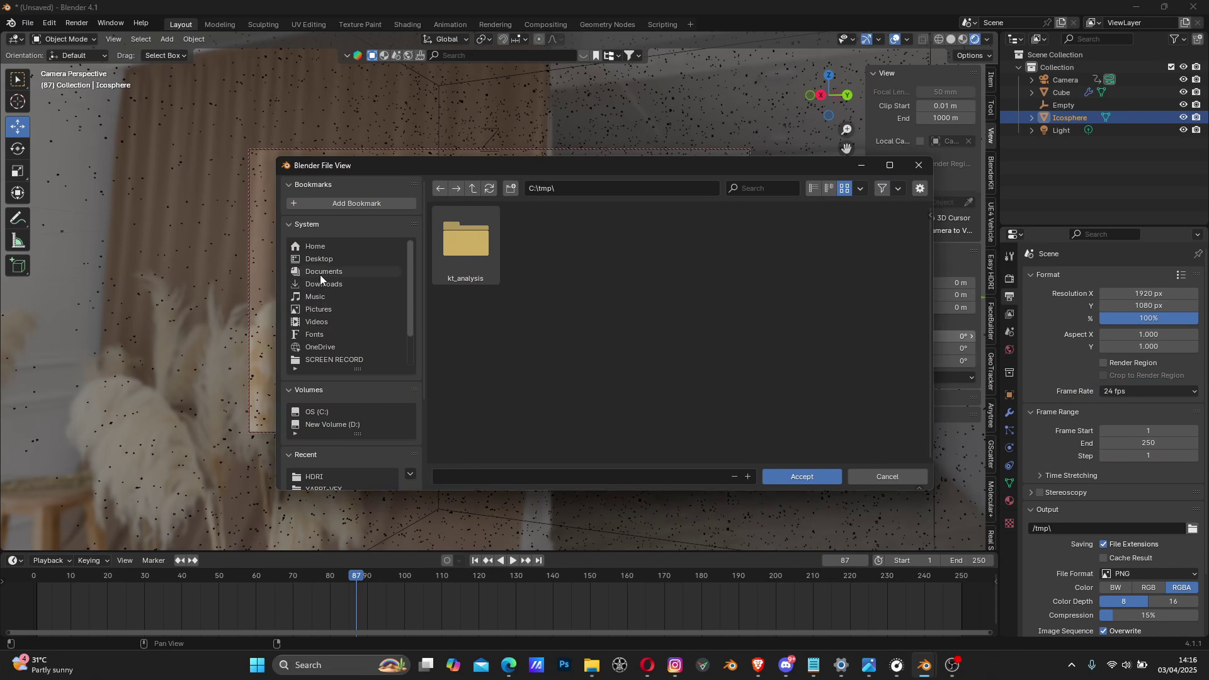
pyautogui.click(324, 258)
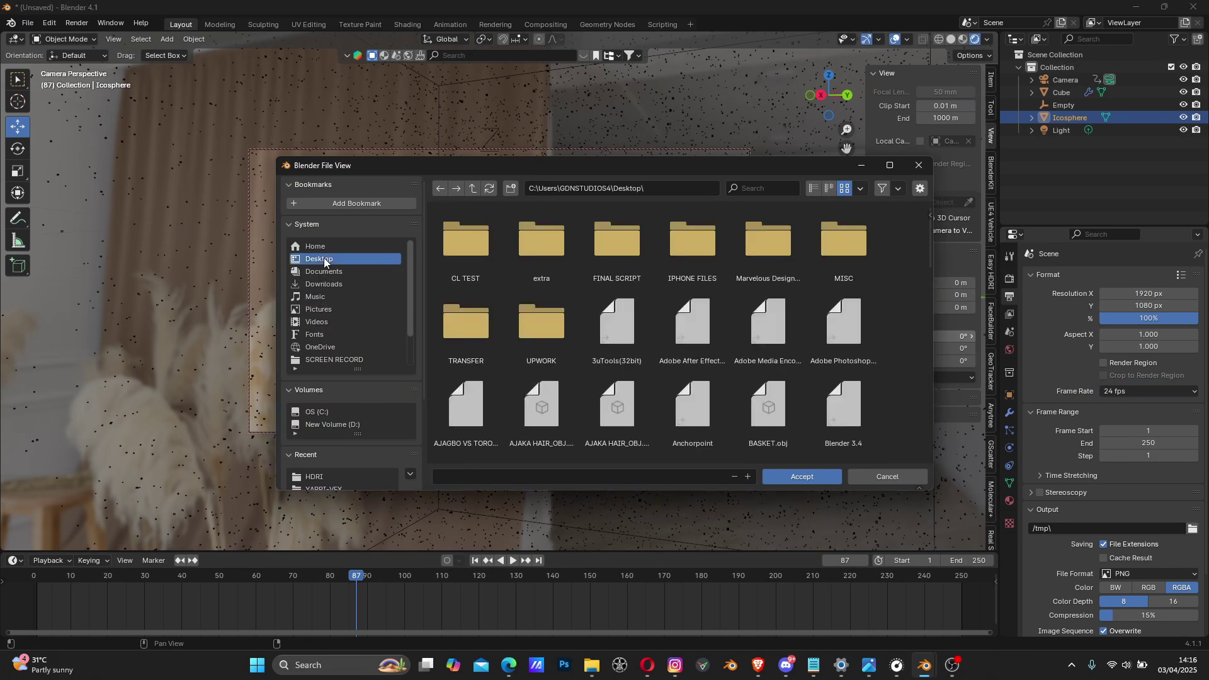
pyautogui.click(517, 477)
pyautogui.write('ren')
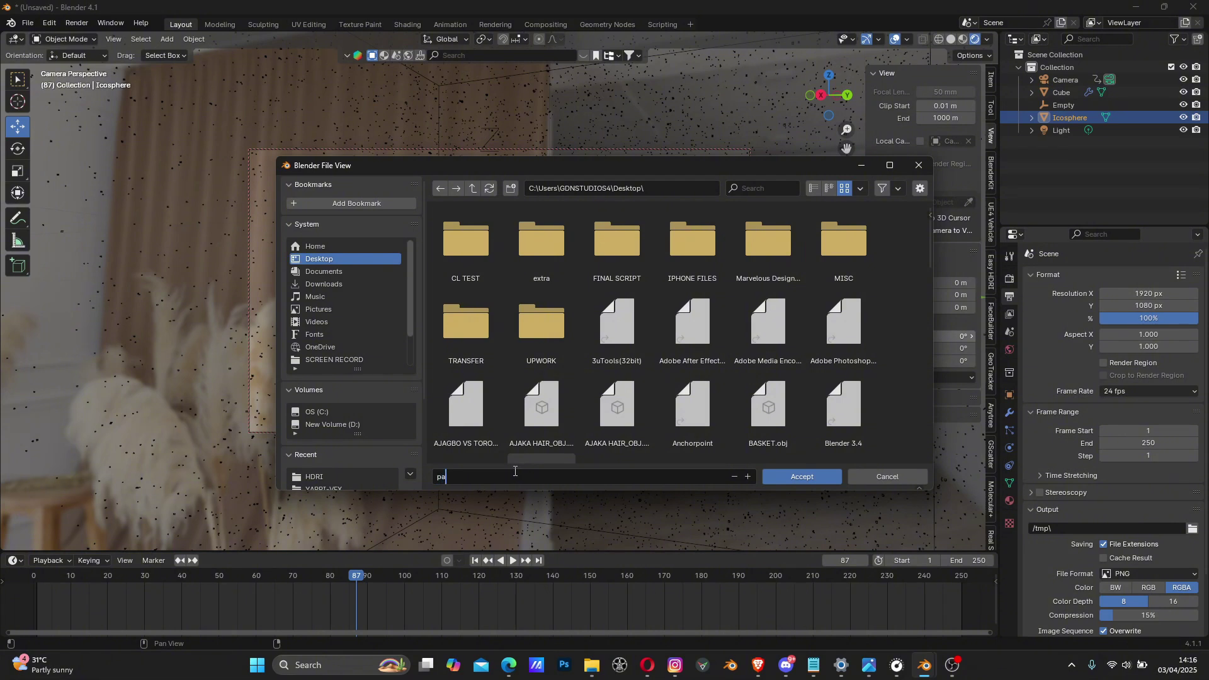
pyautogui.press('BackSpace')
pyautogui.press('BackSpace')
pyautogui.press('BackSpace')
pyautogui.write('Dust particles')
pyautogui.click(796, 476)
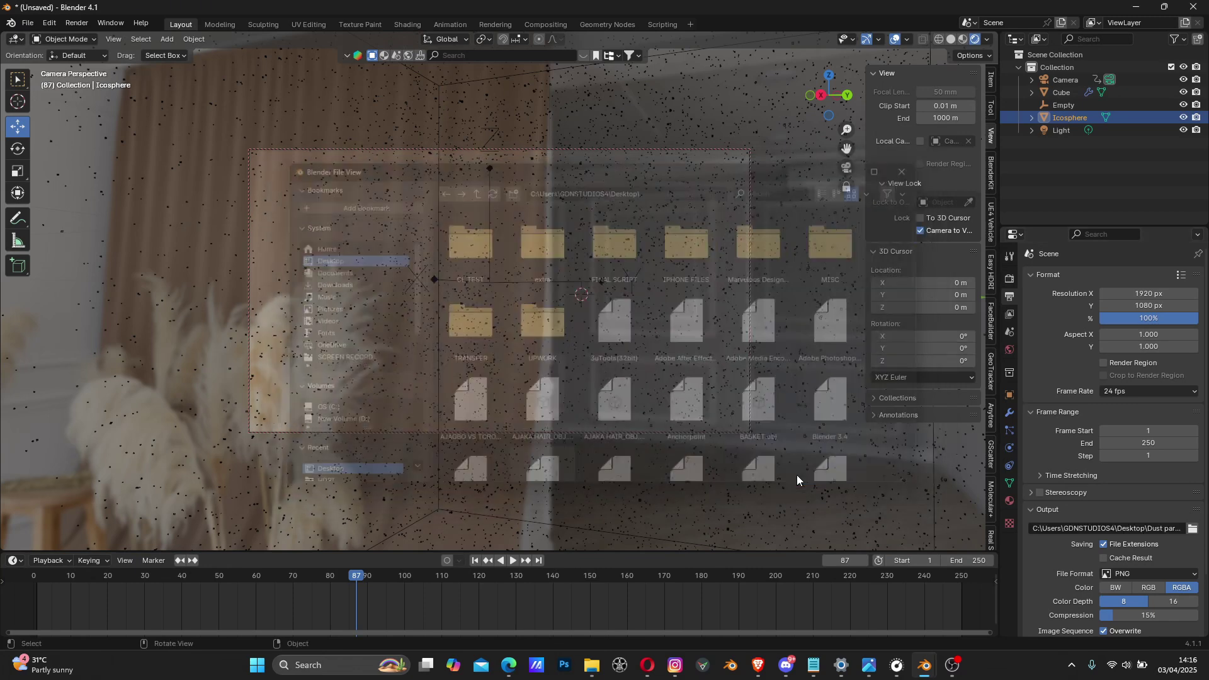
pyautogui.scroll(-1, 1080, 575)
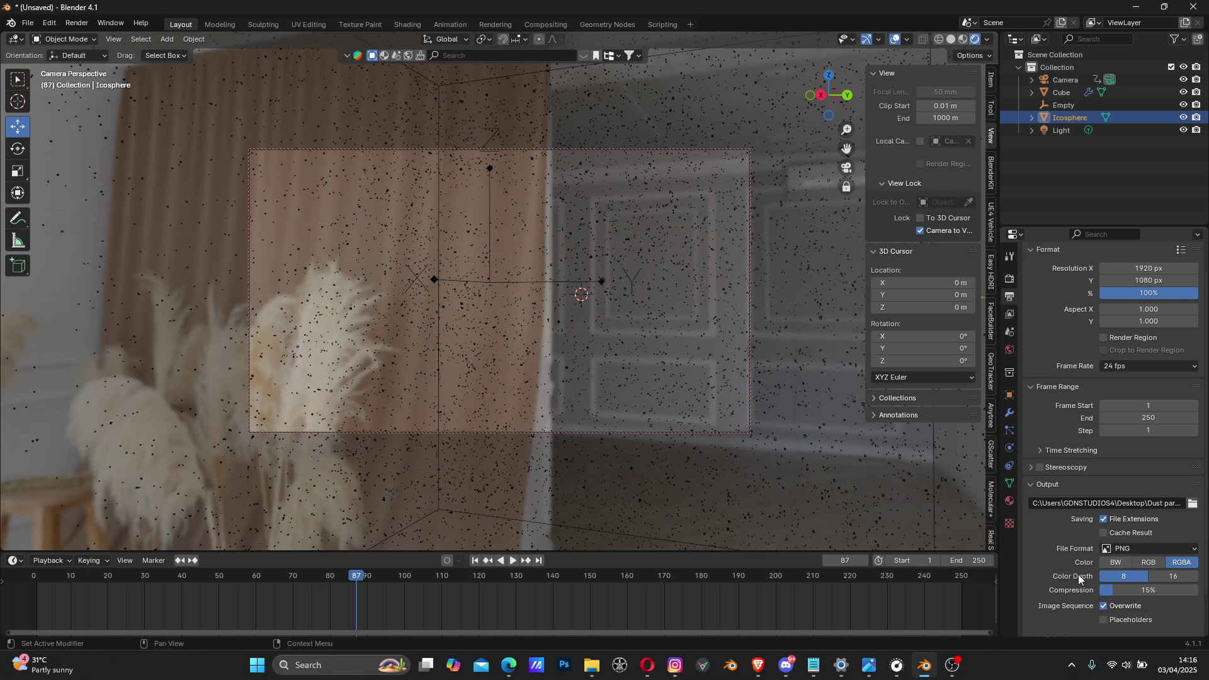
# Change the output format to FFmpeg Video with the H264 in Matroska preset.
pyautogui.click(1128, 547)
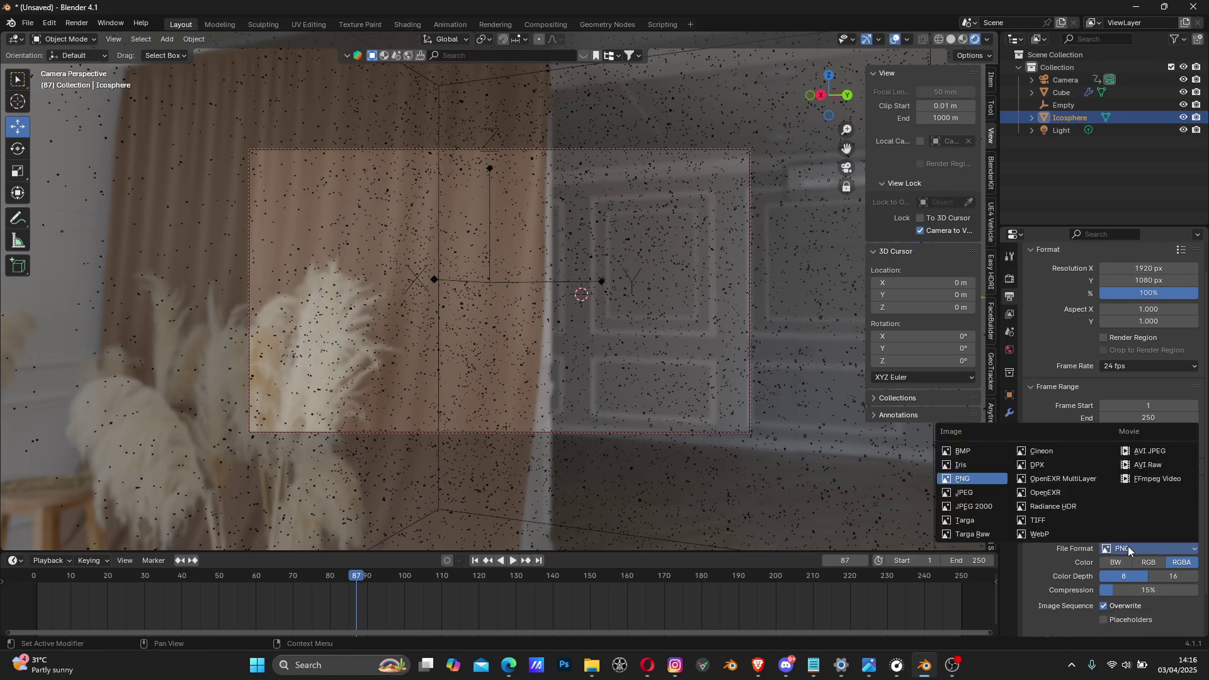
pyautogui.click(1161, 477)
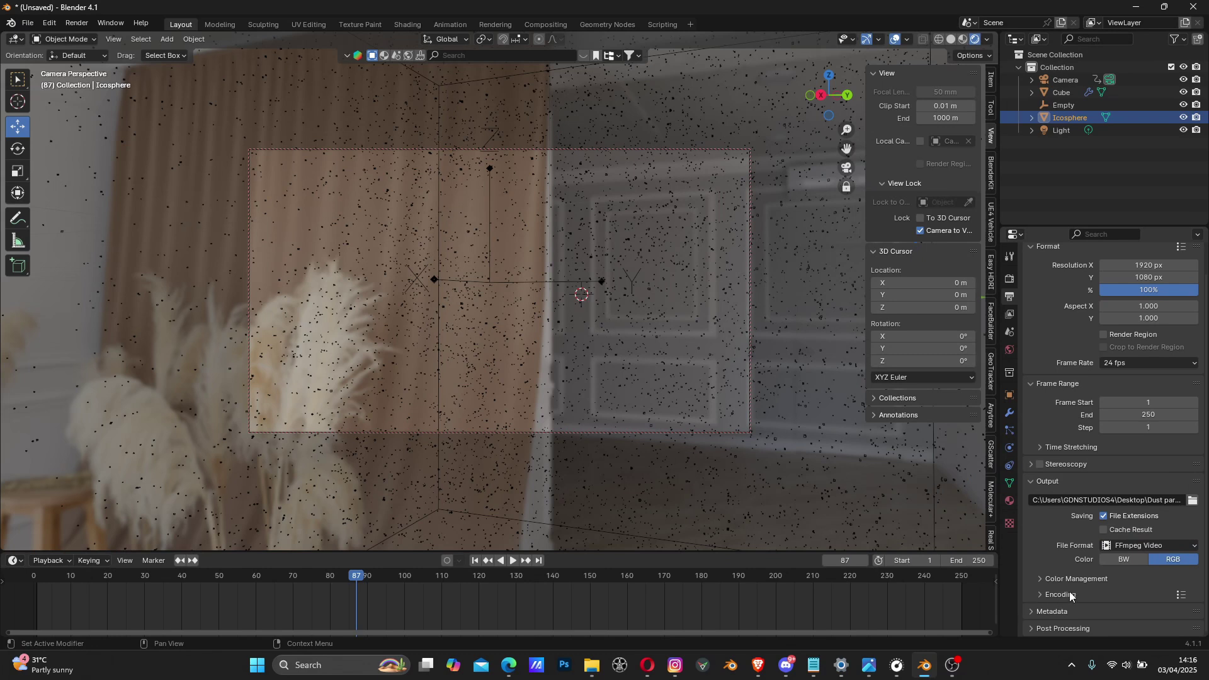
pyautogui.click(1182, 595)
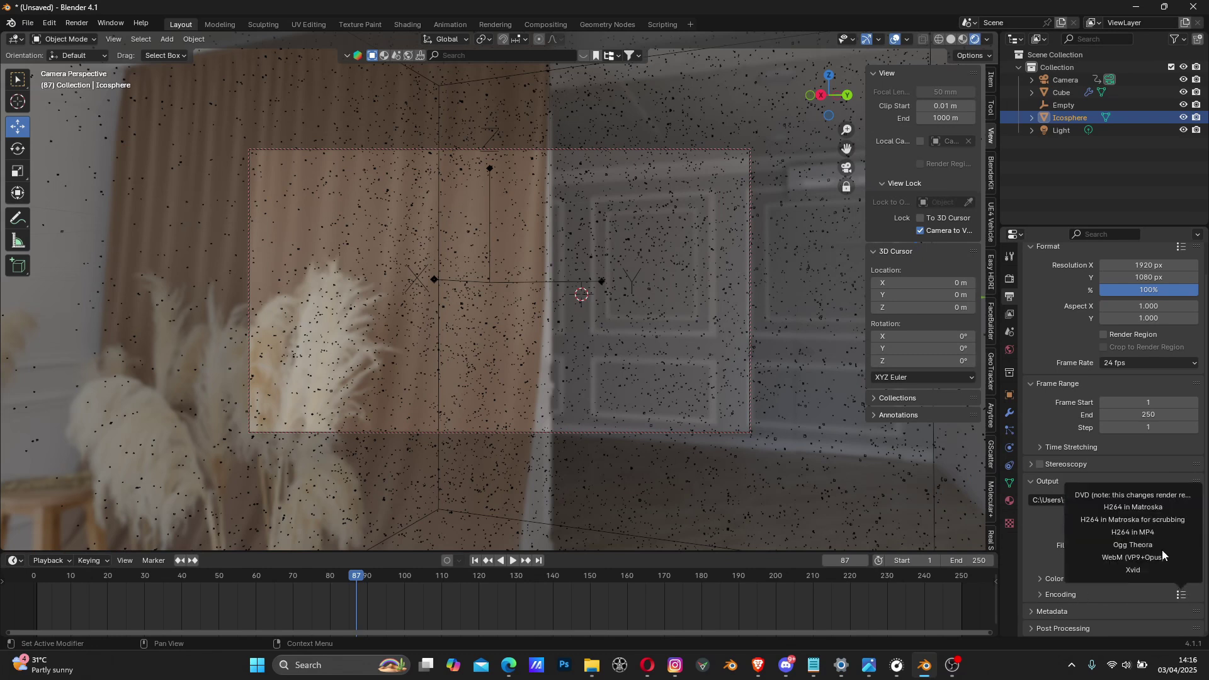
pyautogui.click(1124, 508)
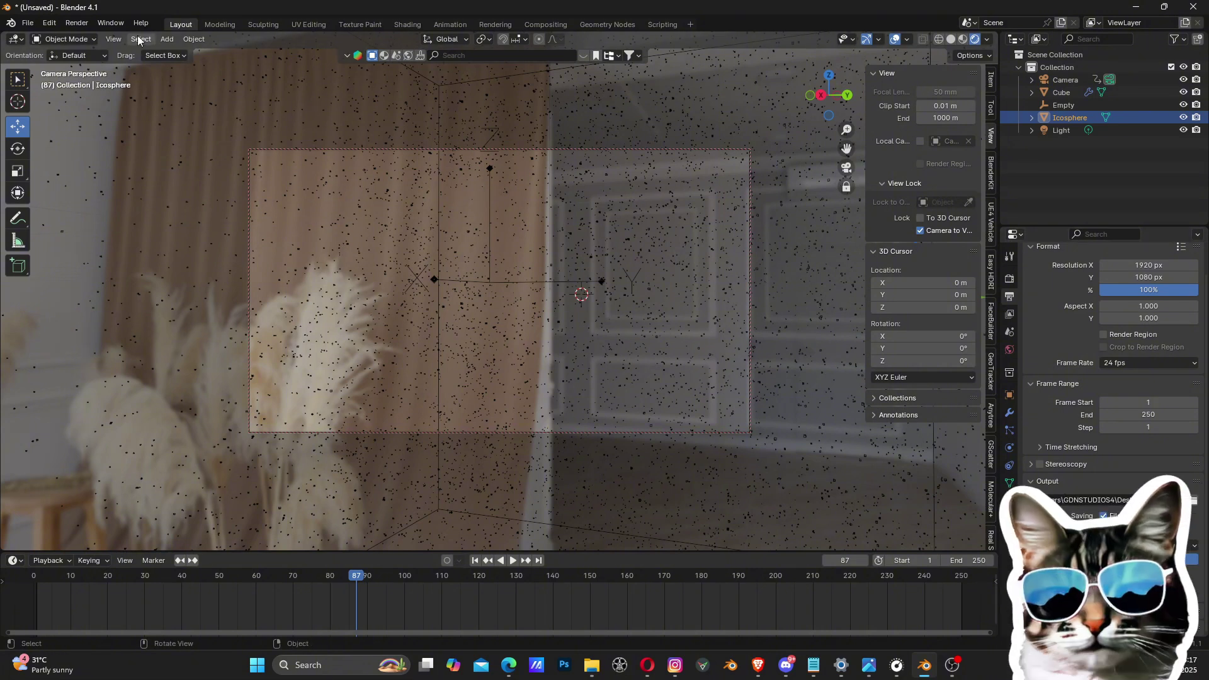
pyautogui.click(78, 23)
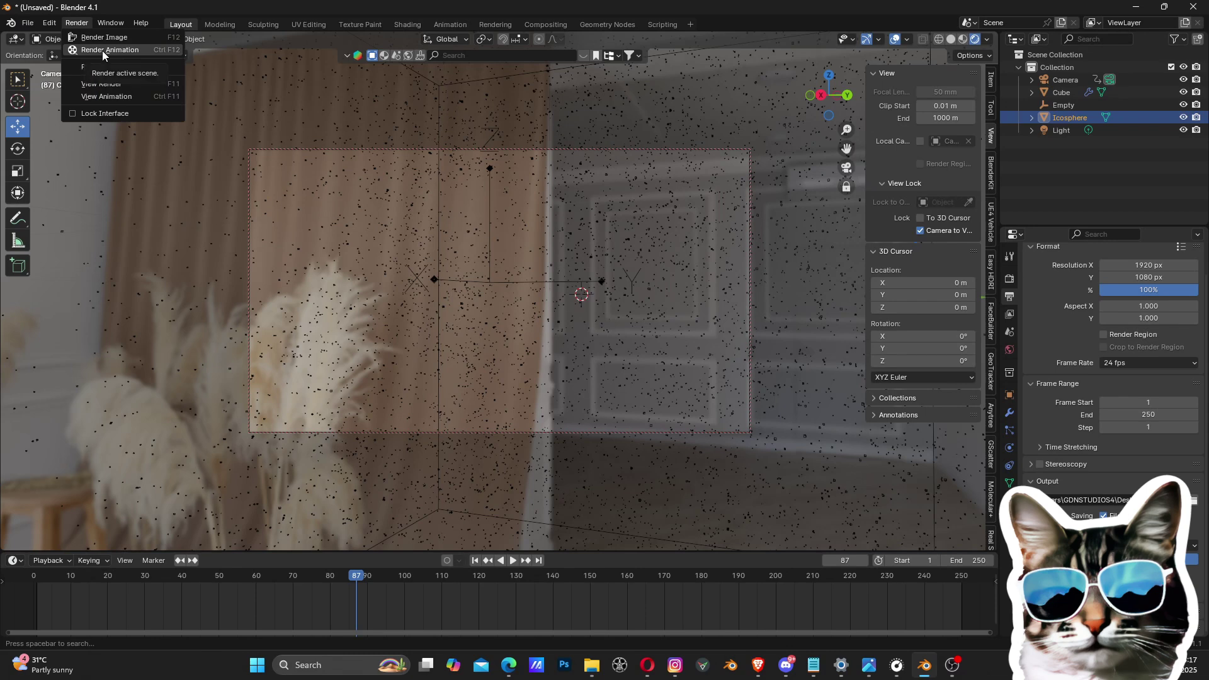